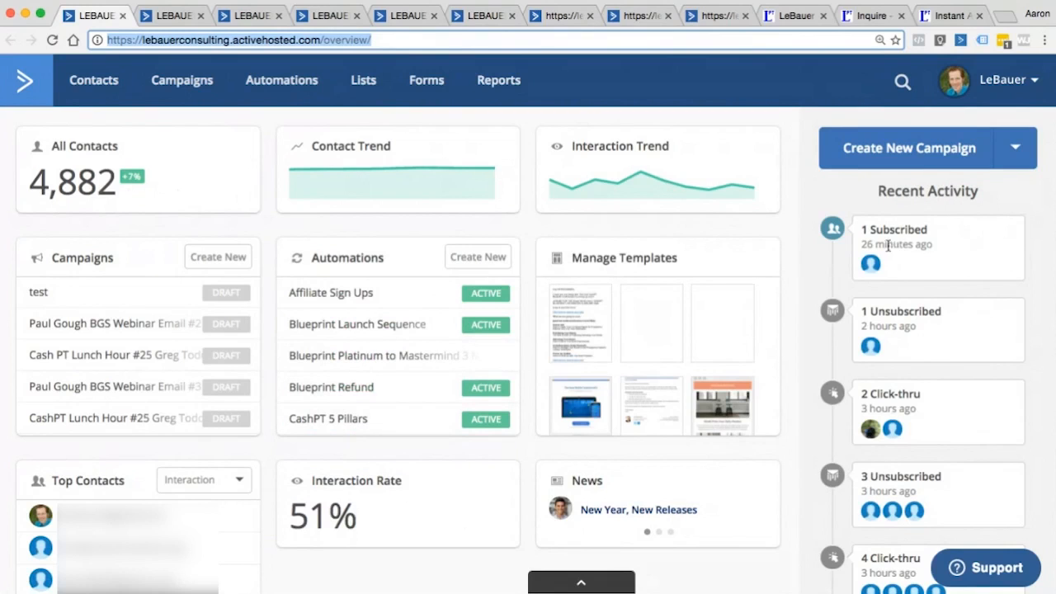
# Step: Look over the dashboard's widgets and the recent activity feed
pyautogui.scroll(-3, 916, 341)
pyautogui.scroll(-3, 915, 342)
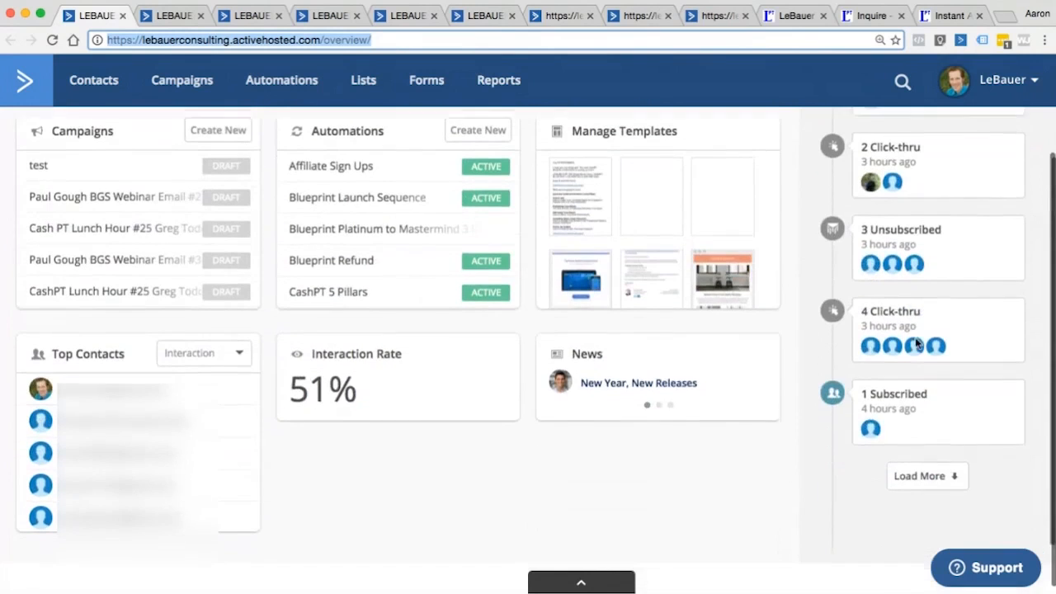
pyautogui.scroll(3, 891, 346)
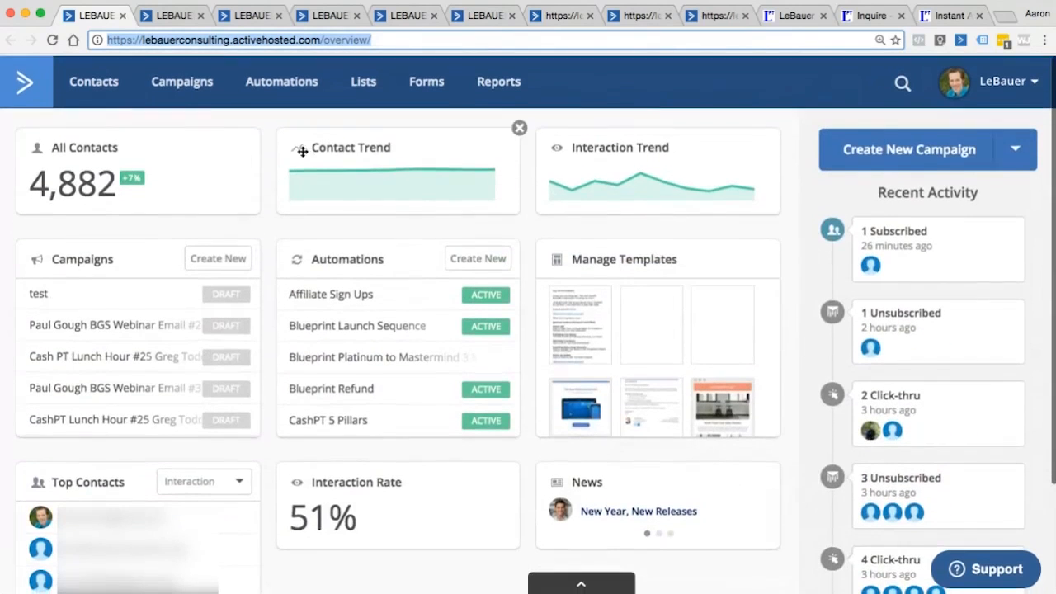
# Step: Open the contacts filtered to the LeBauer Consulting Blog list and look through the entries
pyautogui.click(93, 80)
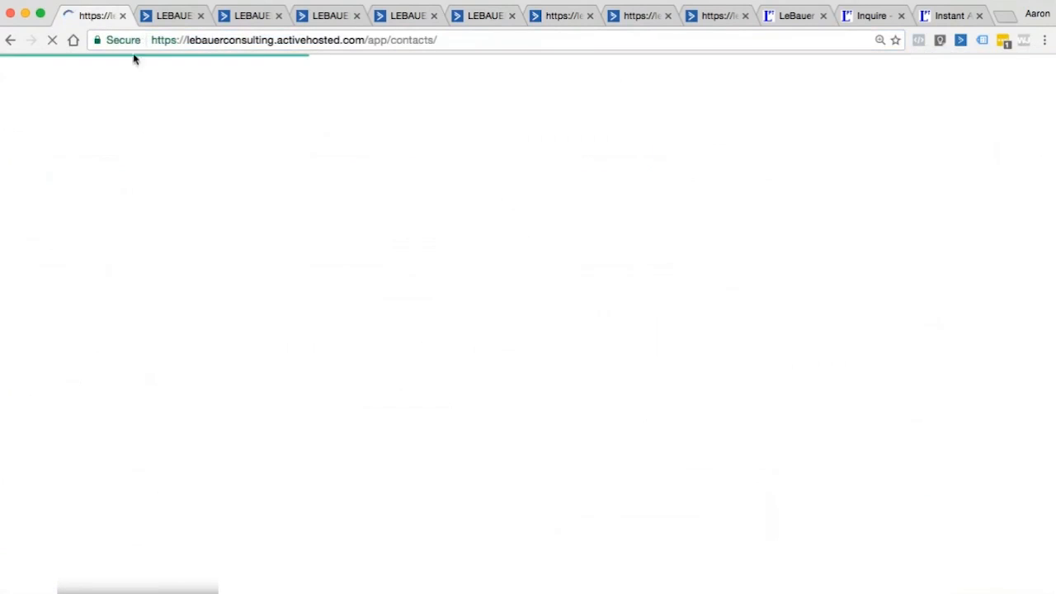
pyautogui.click(160, 16)
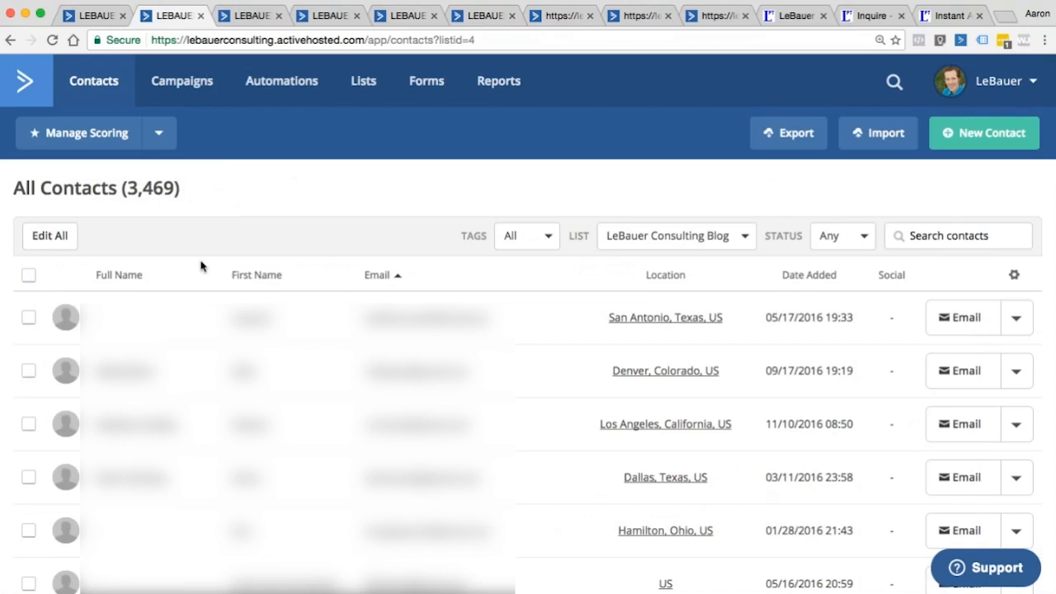
pyautogui.scroll(-5, 201, 266)
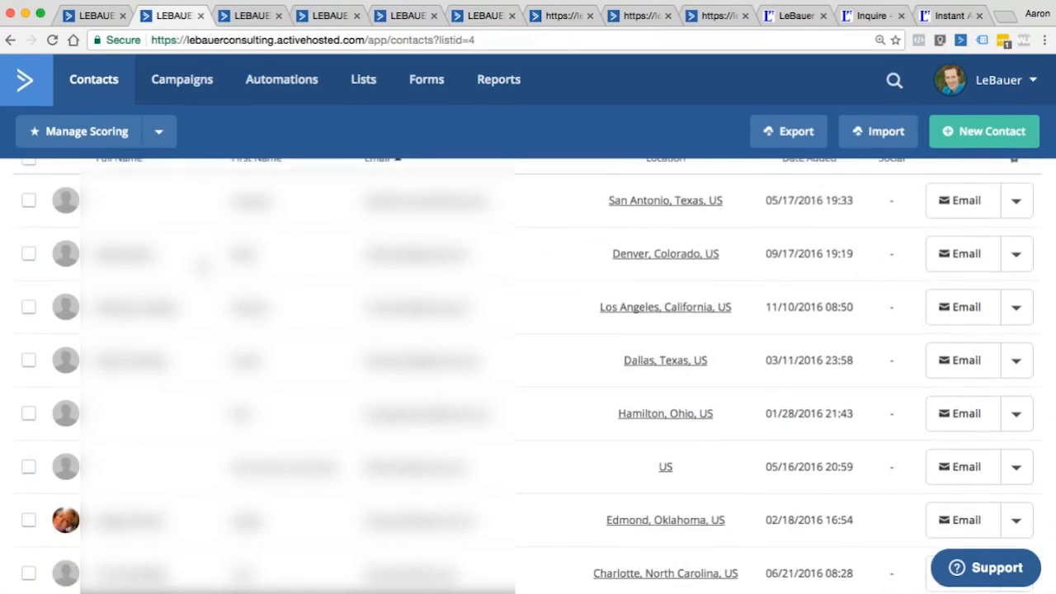
pyautogui.scroll(-3, 202, 265)
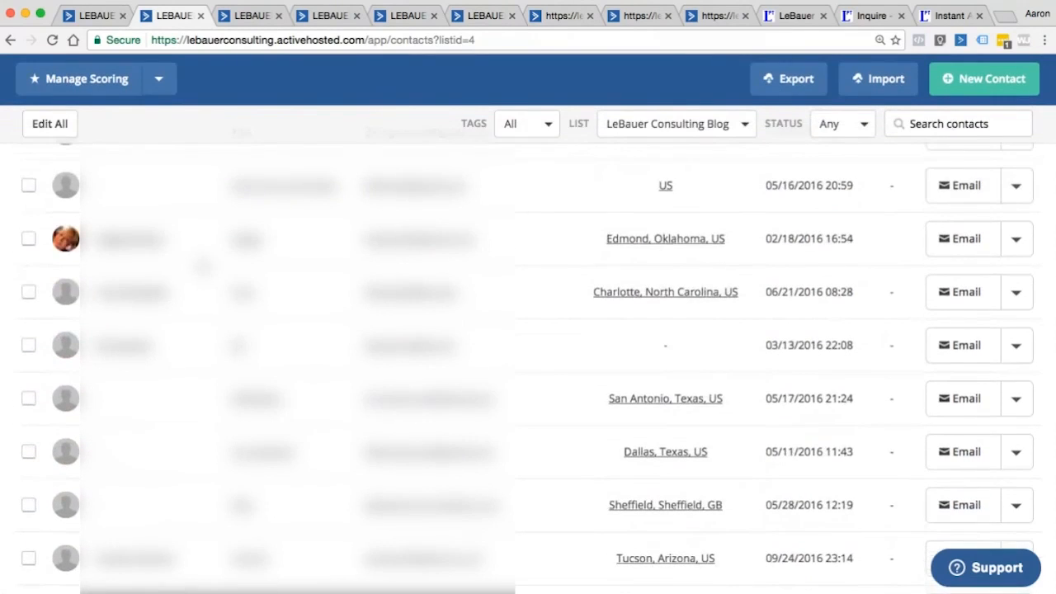
pyautogui.scroll(8, 202, 265)
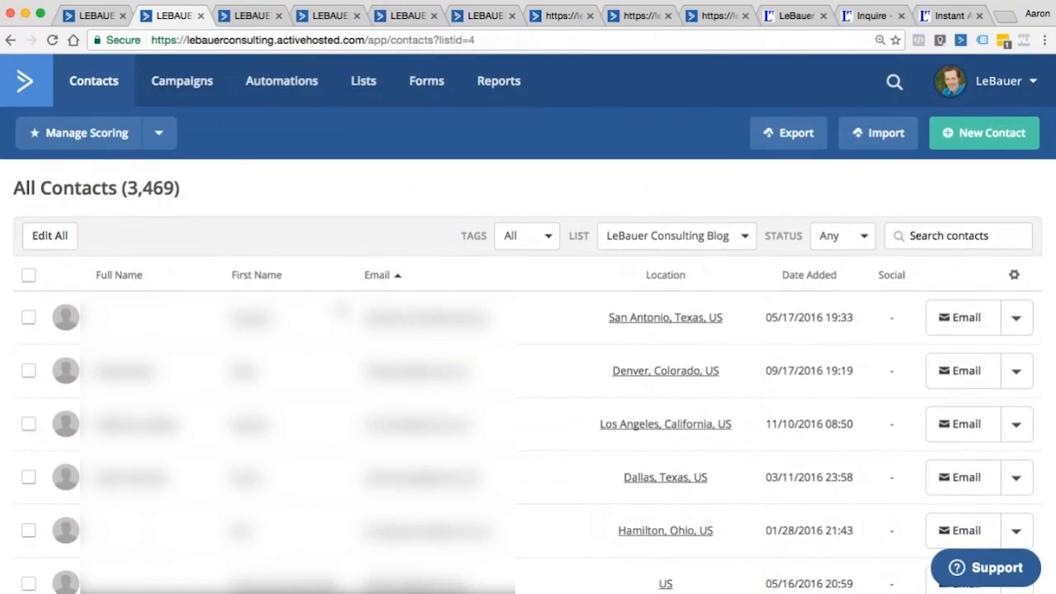
# Step: Open the campaigns overview and look through the first two pages of draft, scheduled and sent campaigns
pyautogui.click(185, 88)
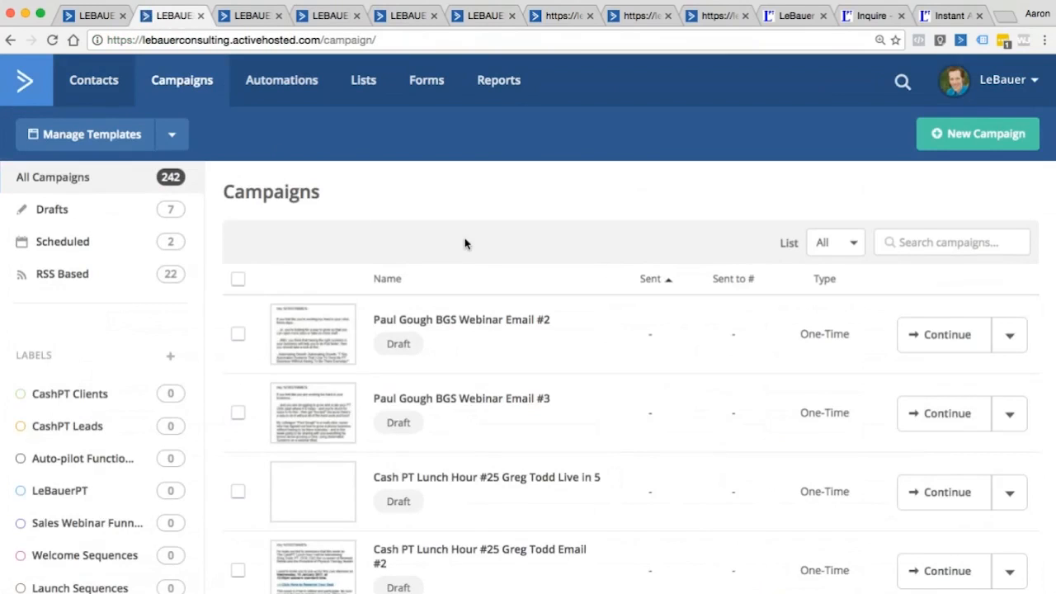
pyautogui.scroll(-5, 581, 337)
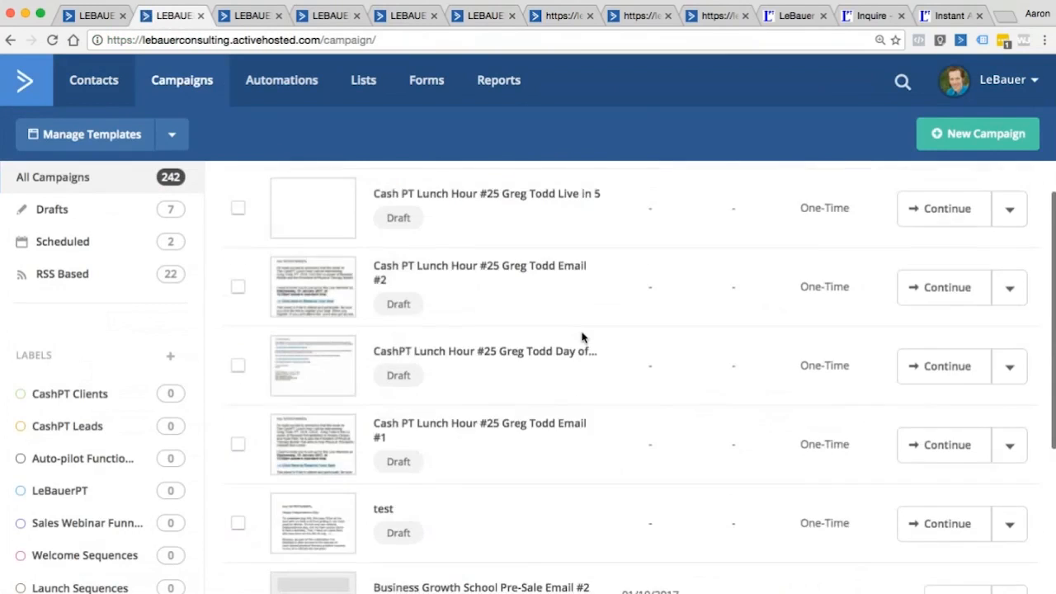
pyautogui.scroll(-3, 582, 336)
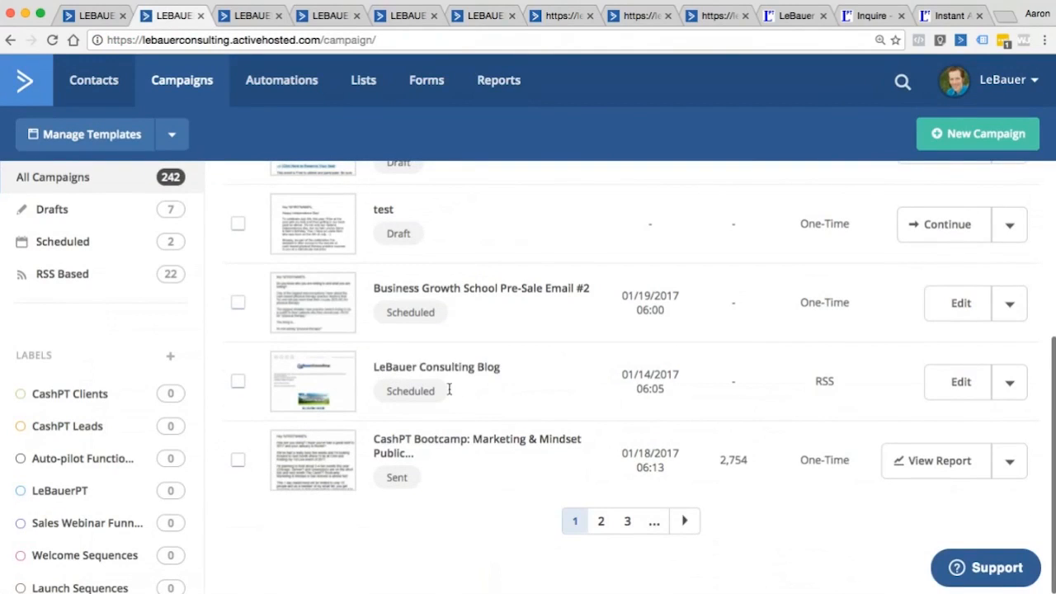
pyautogui.moveTo(440, 395)
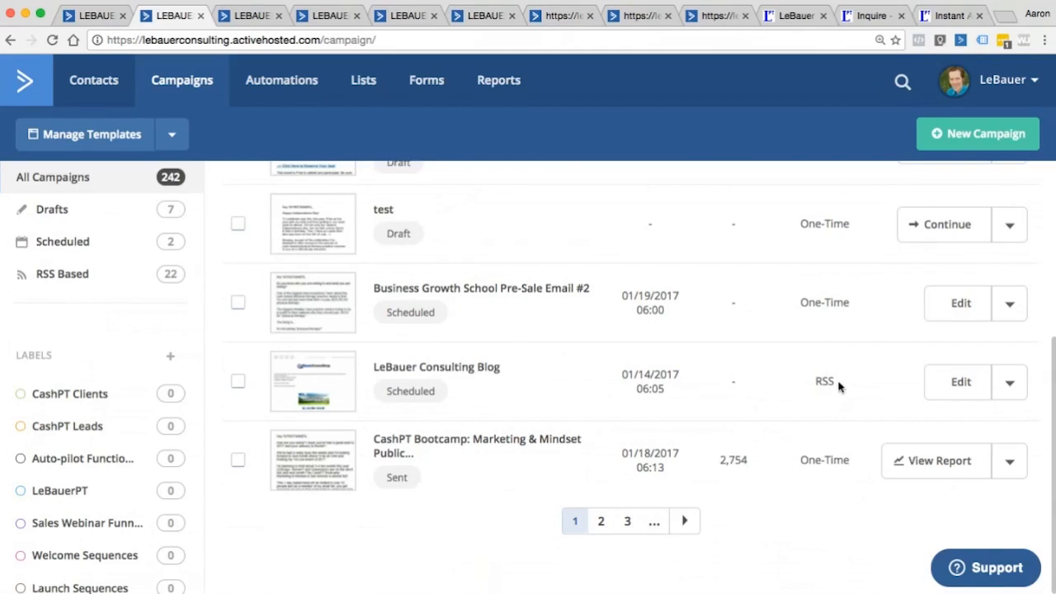
pyautogui.click(603, 524)
pyautogui.scroll(-1, 533, 377)
pyautogui.scroll(1, 533, 377)
pyautogui.scroll(10, 533, 377)
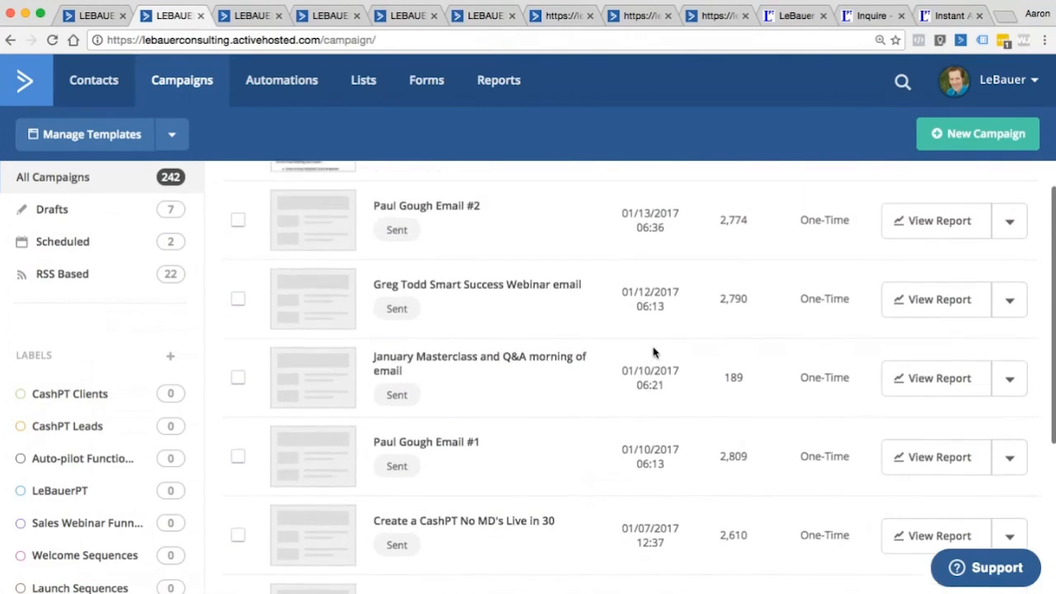
# Step: Search the campaigns for "clean" and look through the matching campaigns
pyautogui.click(902, 240)
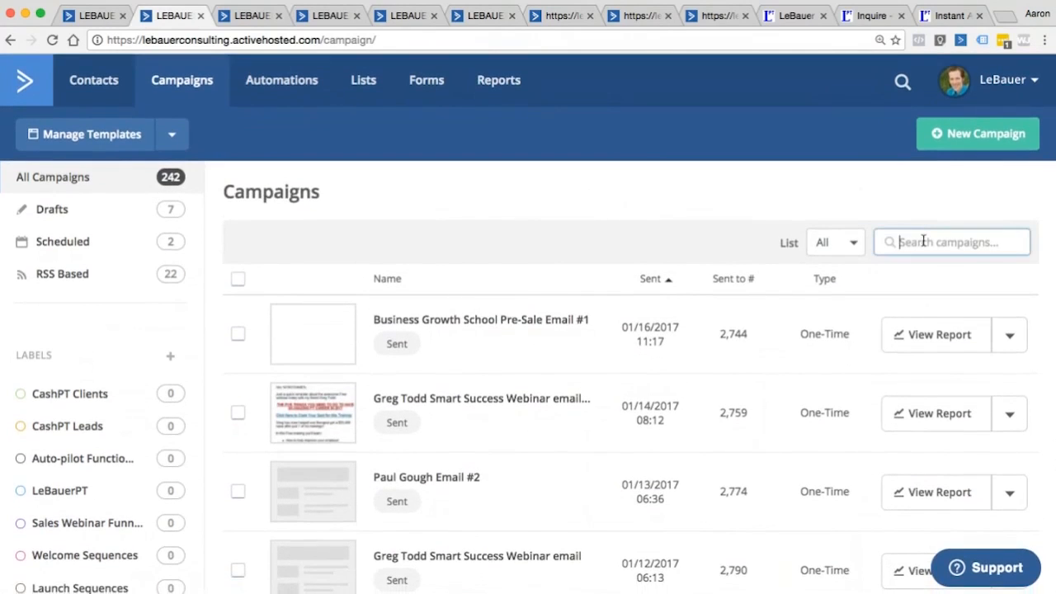
pyautogui.write('clean')
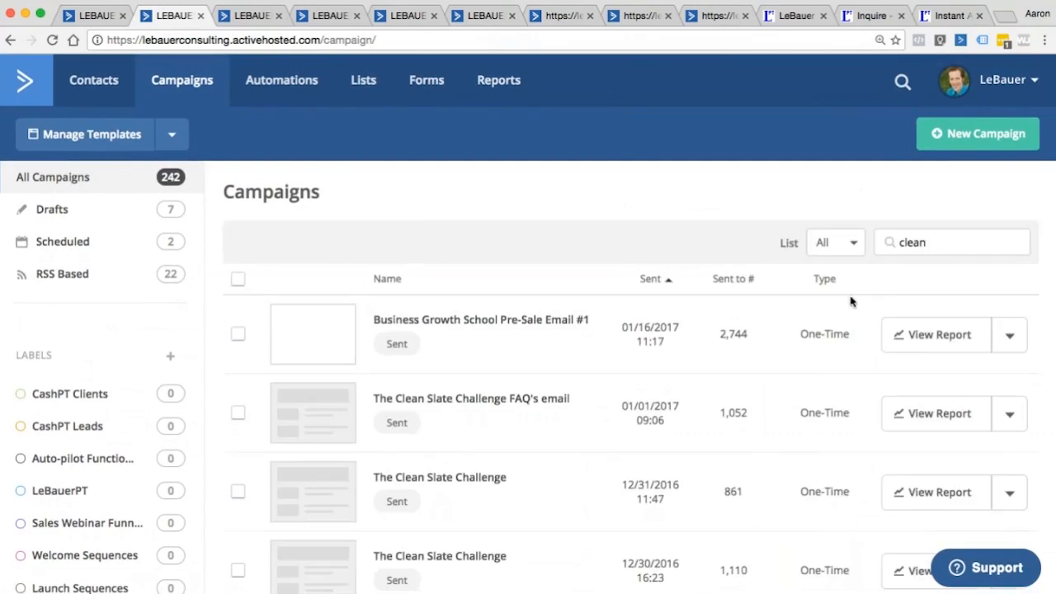
pyautogui.scroll(-5, 499, 396)
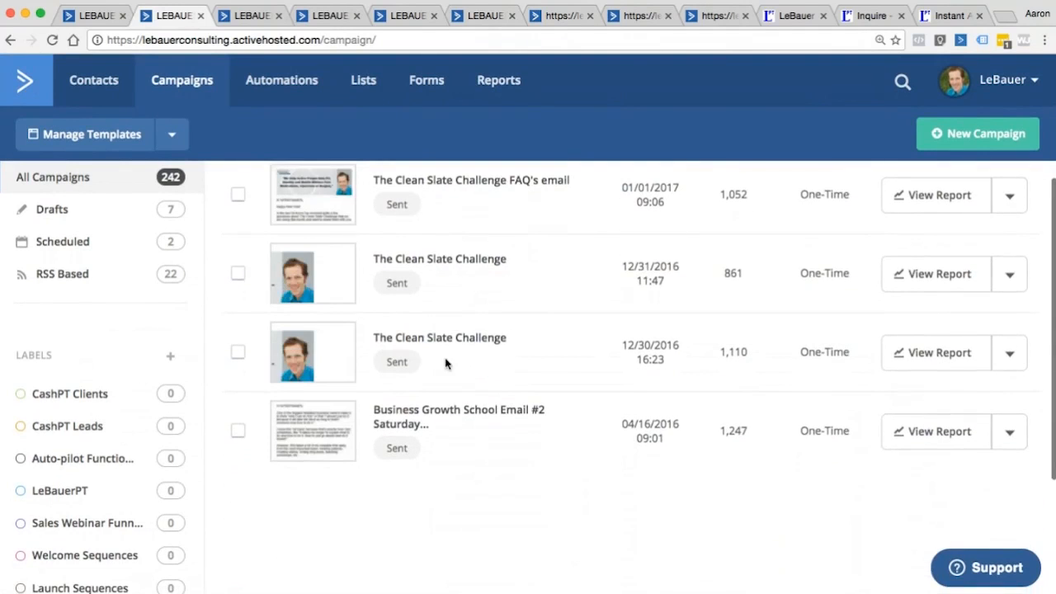
pyautogui.scroll(2, 416, 363)
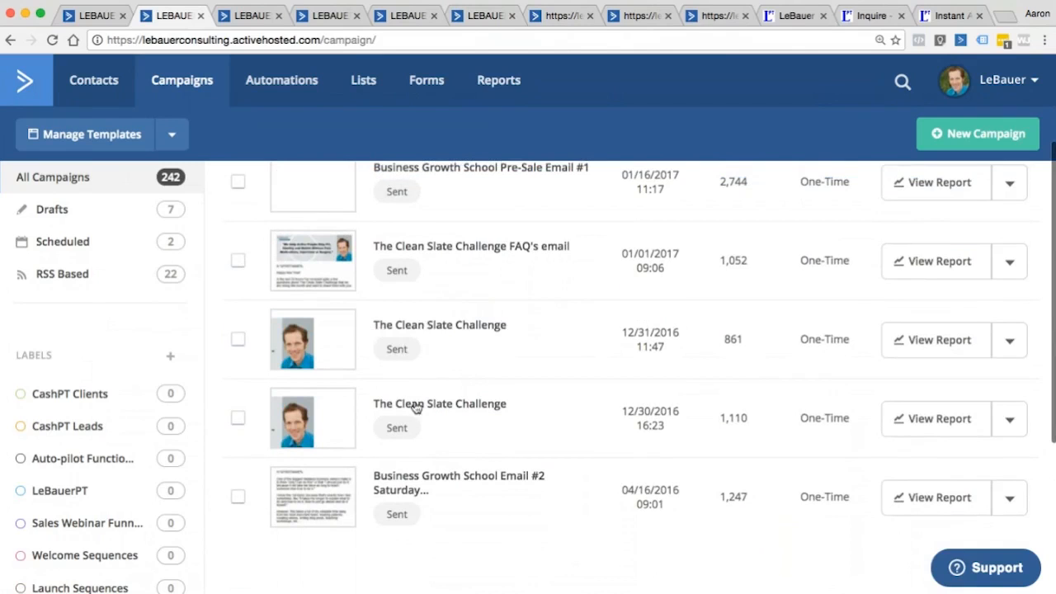
pyautogui.scroll(1, 433, 398)
pyautogui.scroll(-1, 433, 397)
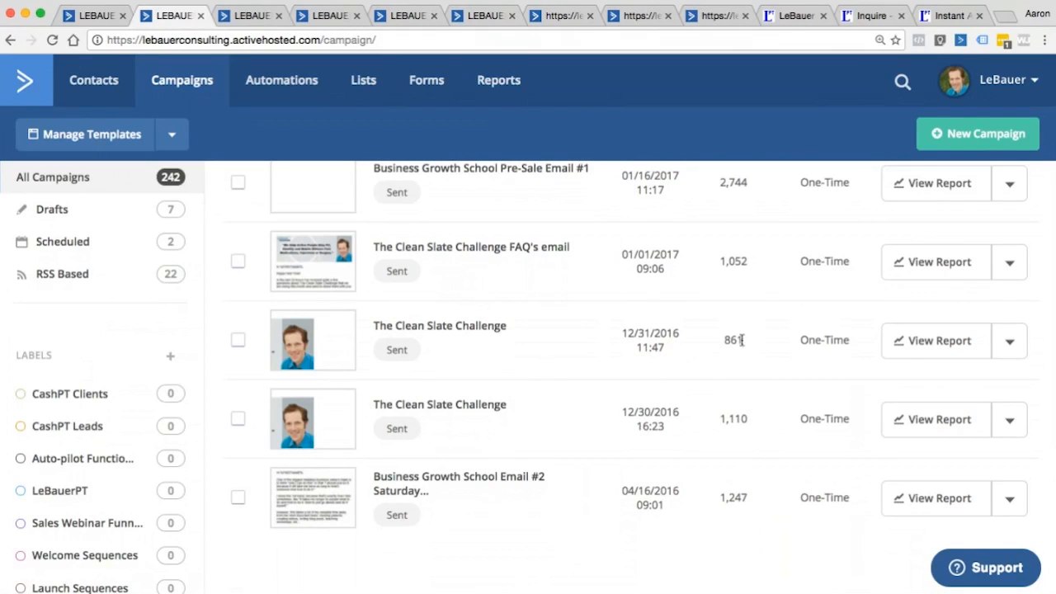
# Step: View the summary for resending the 12/31/2016 Clean Slate Challenge campaign to contacts who have not read/opened it, and go back without sending
pyautogui.click(1008, 341)
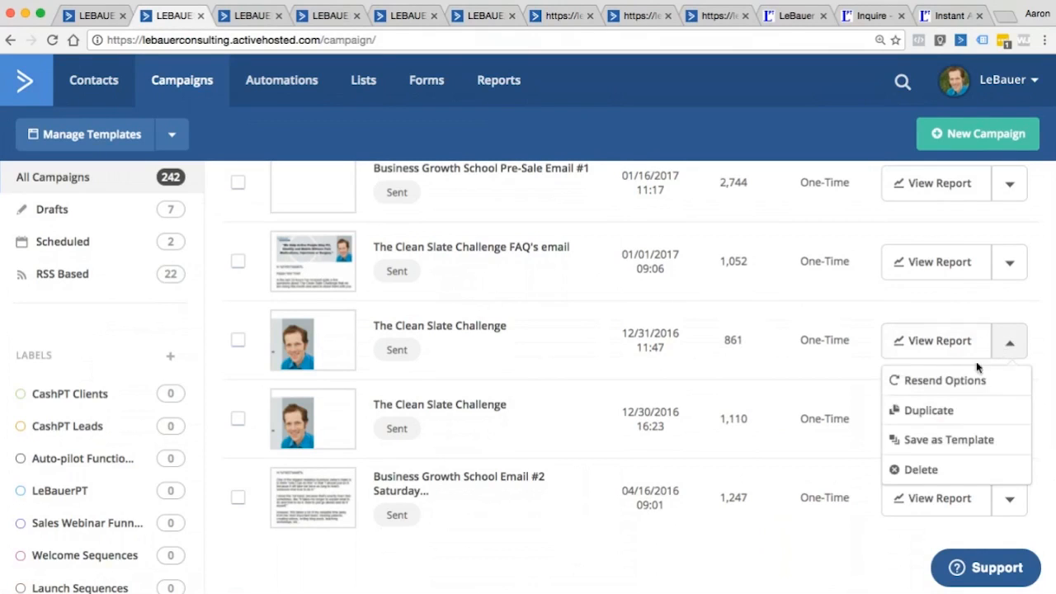
pyautogui.click(945, 380)
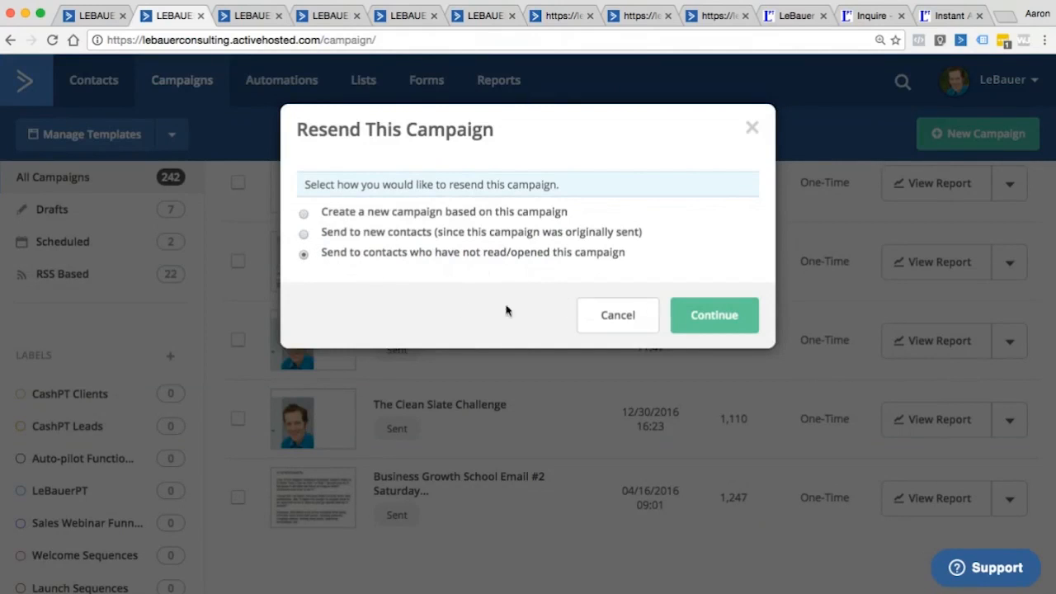
pyautogui.click(708, 321)
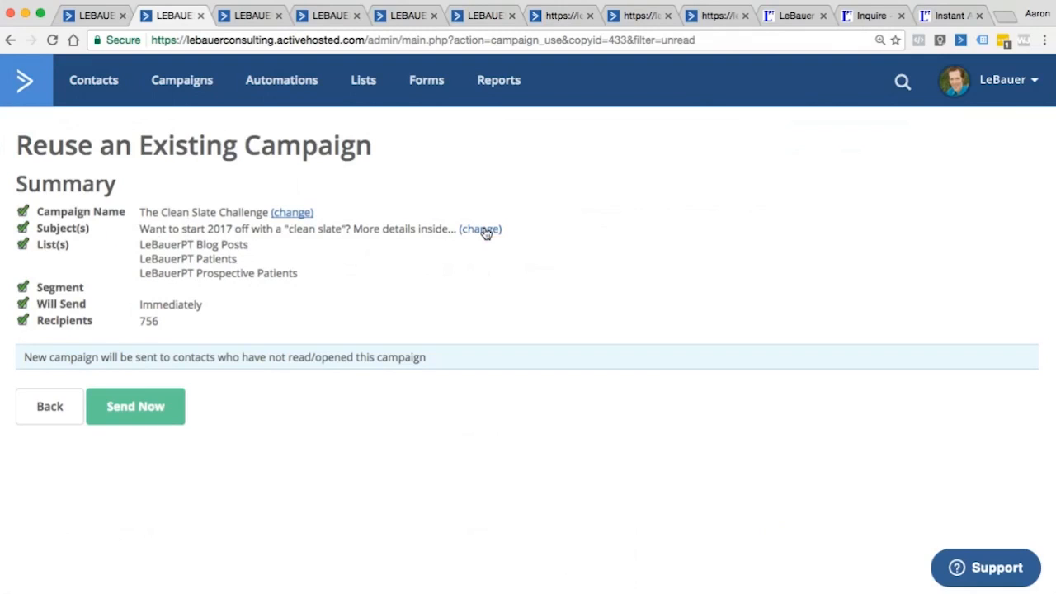
pyautogui.click(51, 413)
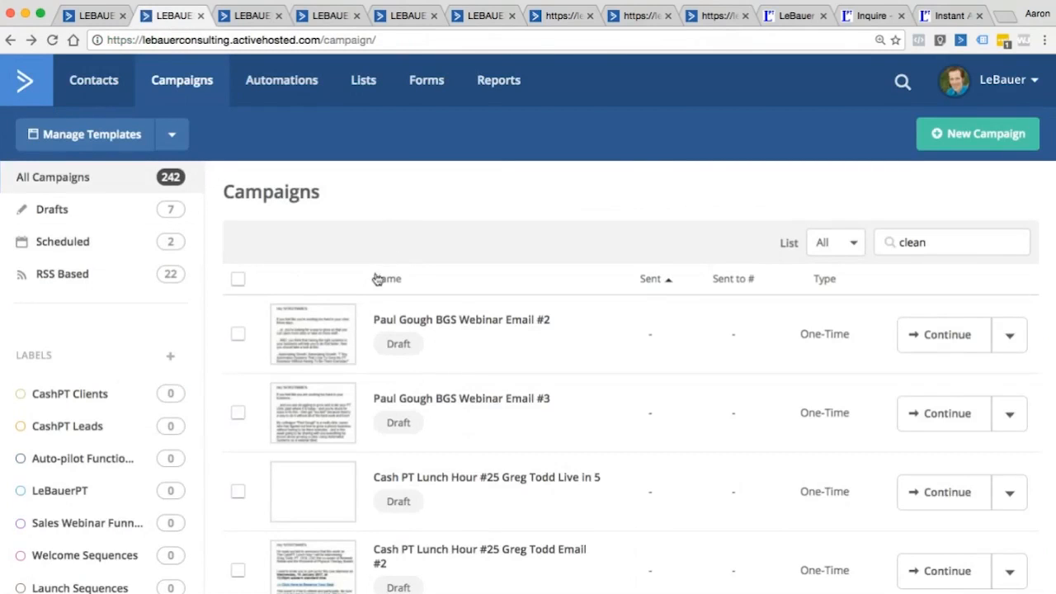
# Step: Glance at the LeBauerPT Patients automation and open the overview of all automations
pyautogui.click(253, 18)
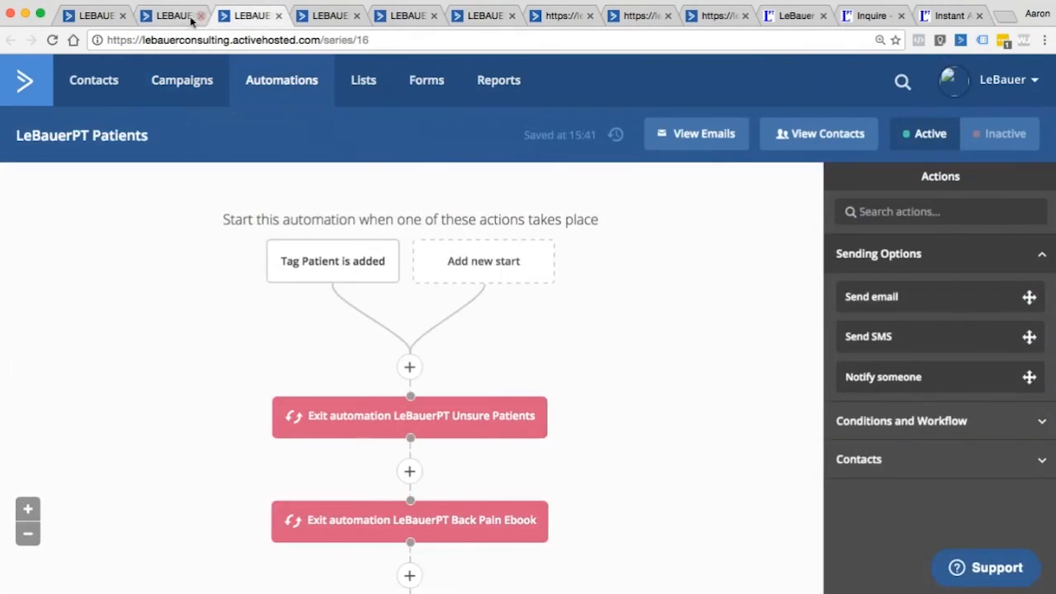
pyautogui.click(185, 17)
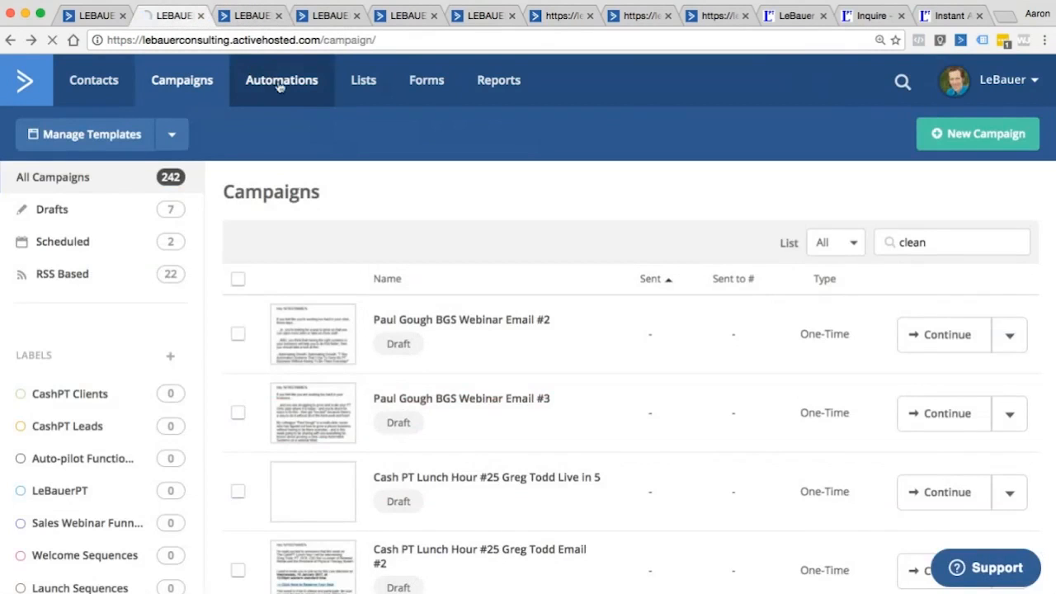
pyautogui.click(297, 95)
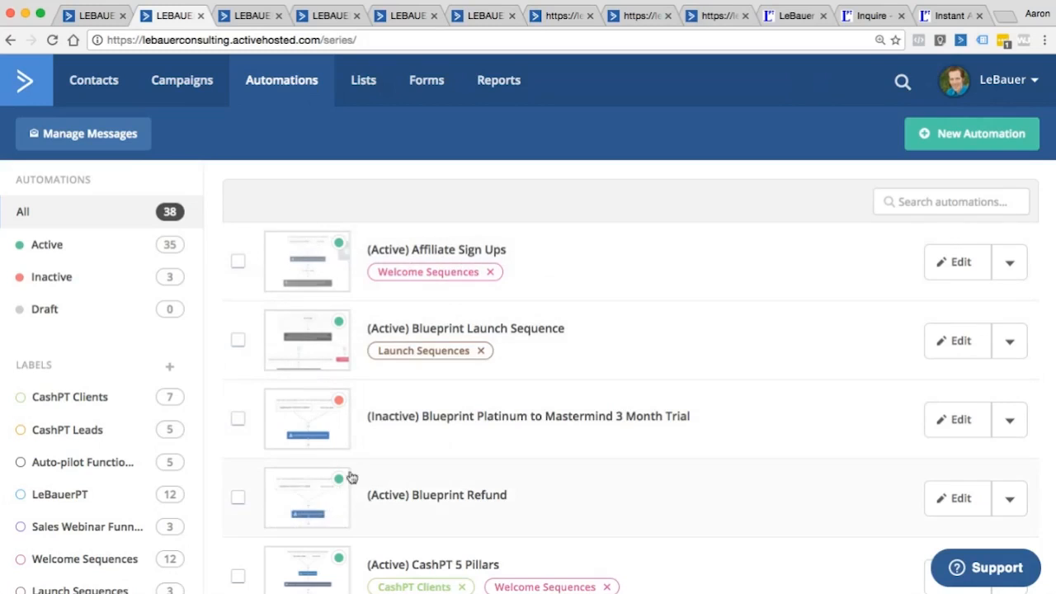
# Step: Open the contact lists overview and look through the lists and their active contacts
pyautogui.click(363, 80)
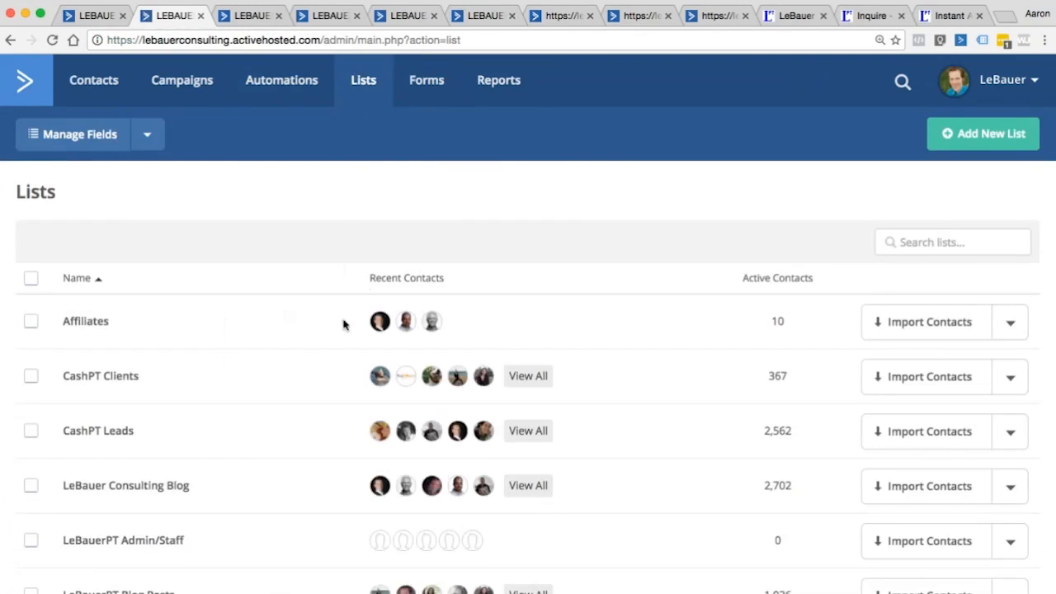
pyautogui.scroll(-2, 282, 351)
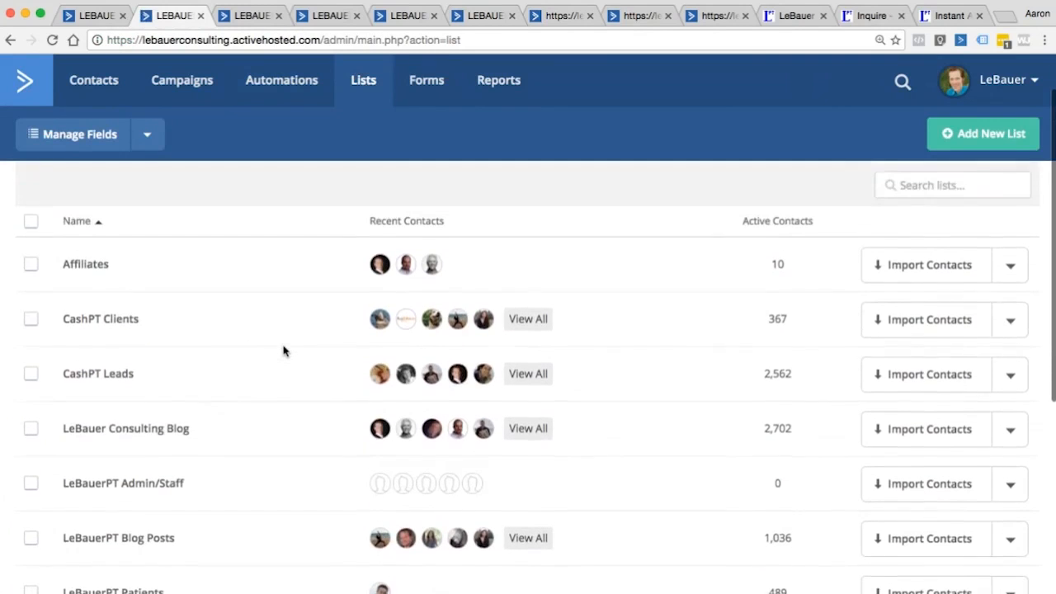
pyautogui.scroll(-2, 184, 324)
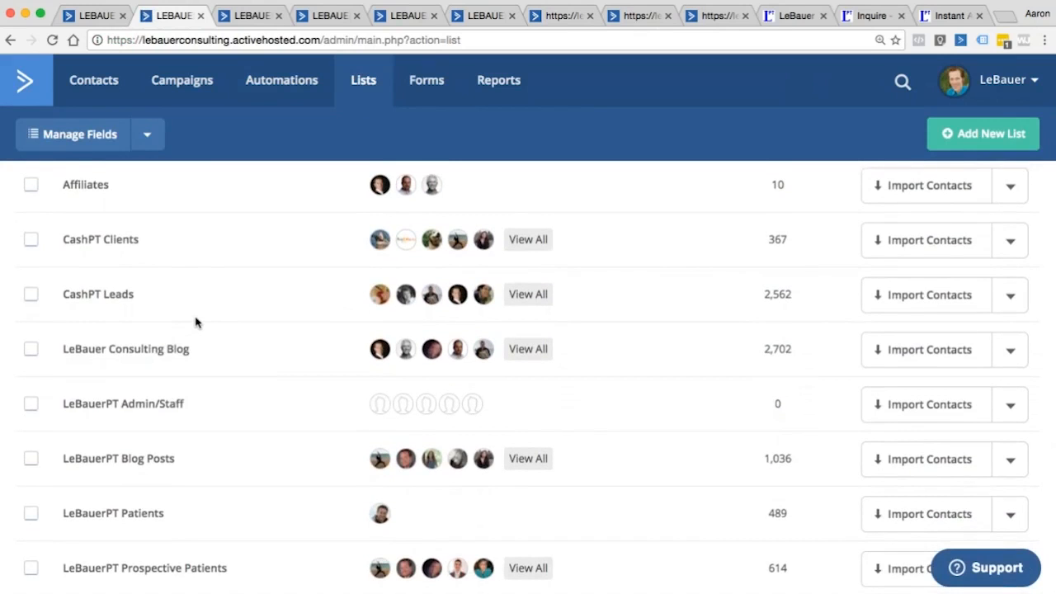
pyautogui.scroll(-3, 156, 358)
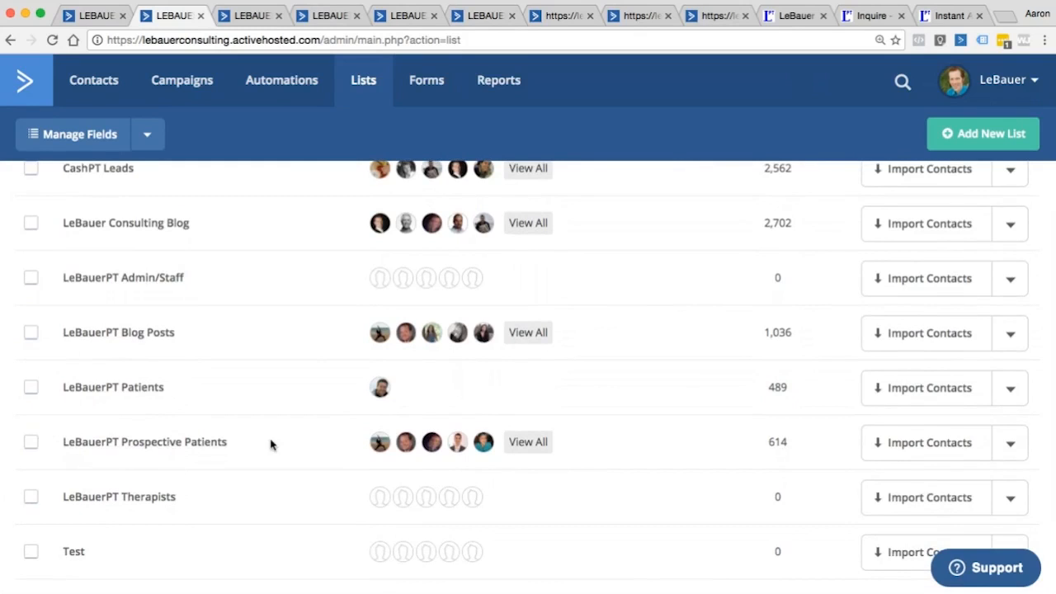
# Step: Highlight the LeBauerPT Blog Posts, LeBauerPT Patients and LeBauerPT Prospective Patients lists
pyautogui.moveTo(179, 382); pyautogui.dragTo(149, 386)
pyautogui.moveTo(251, 439); pyautogui.dragTo(166, 453)
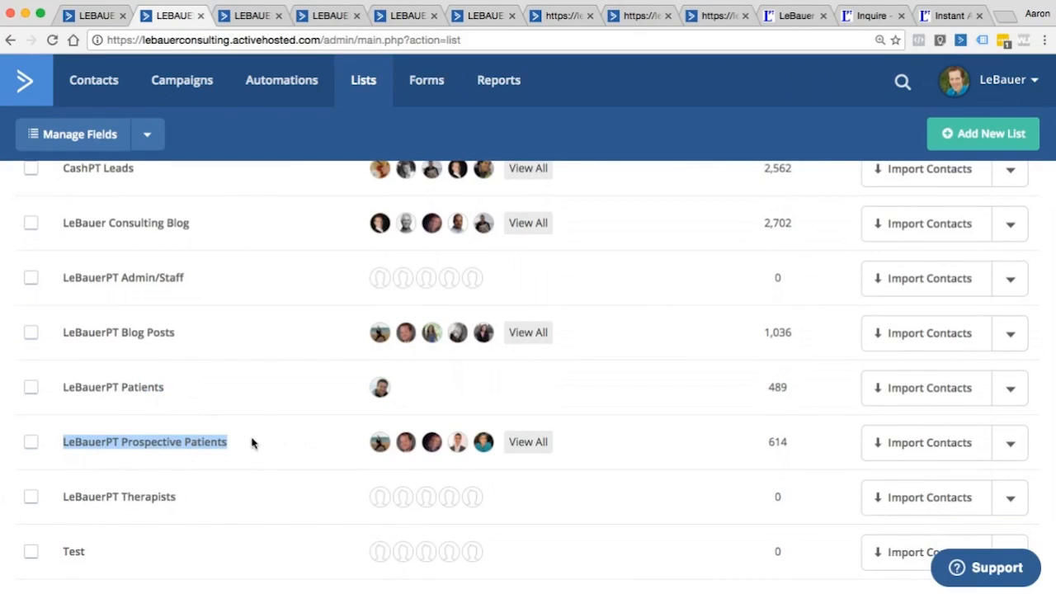
pyautogui.moveTo(198, 332); pyautogui.dragTo(51, 332)
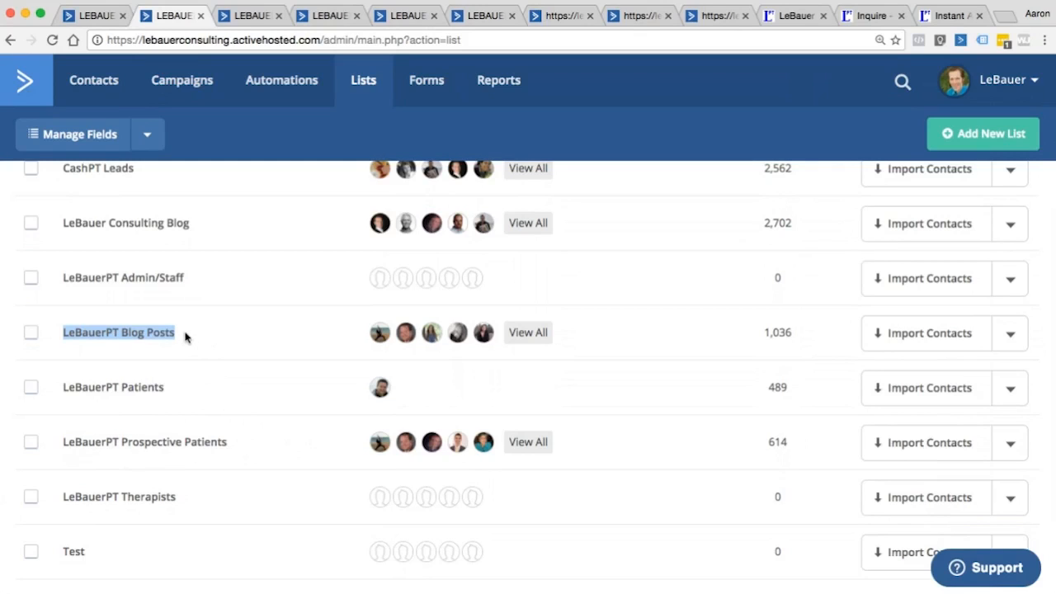
pyautogui.moveTo(19, 331); pyautogui.dragTo(1035, 445)
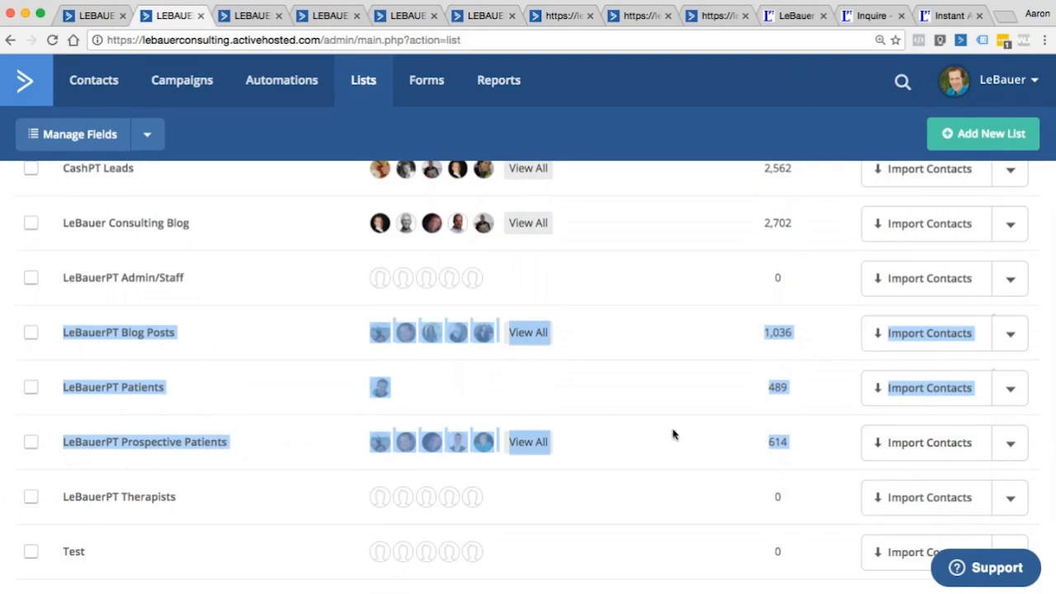
# Step: View the fields required for creating a new list and cancel without creating one
pyautogui.scroll(5, 473, 247)
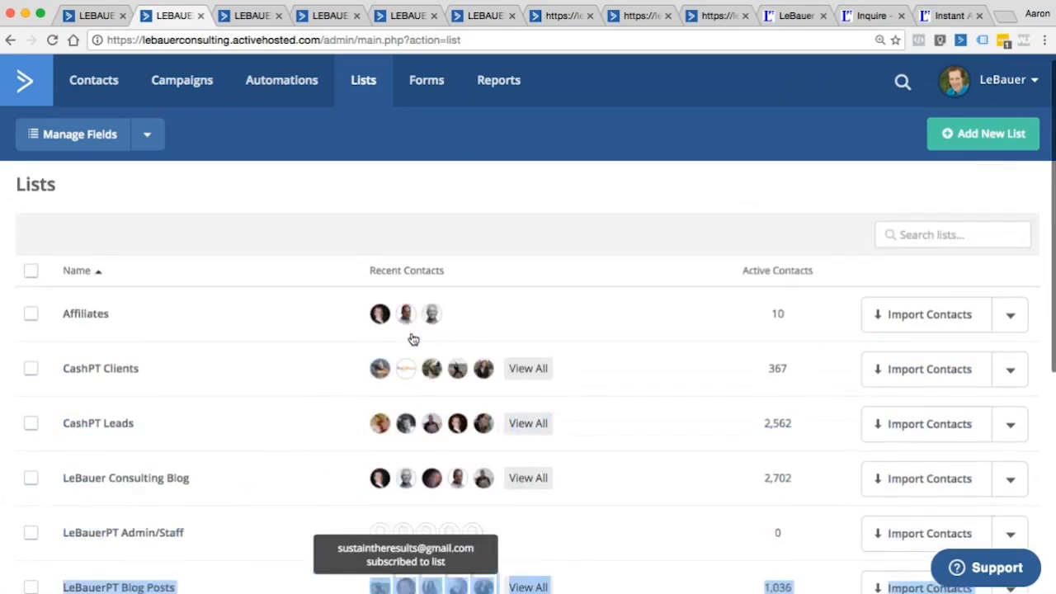
pyautogui.click(982, 135)
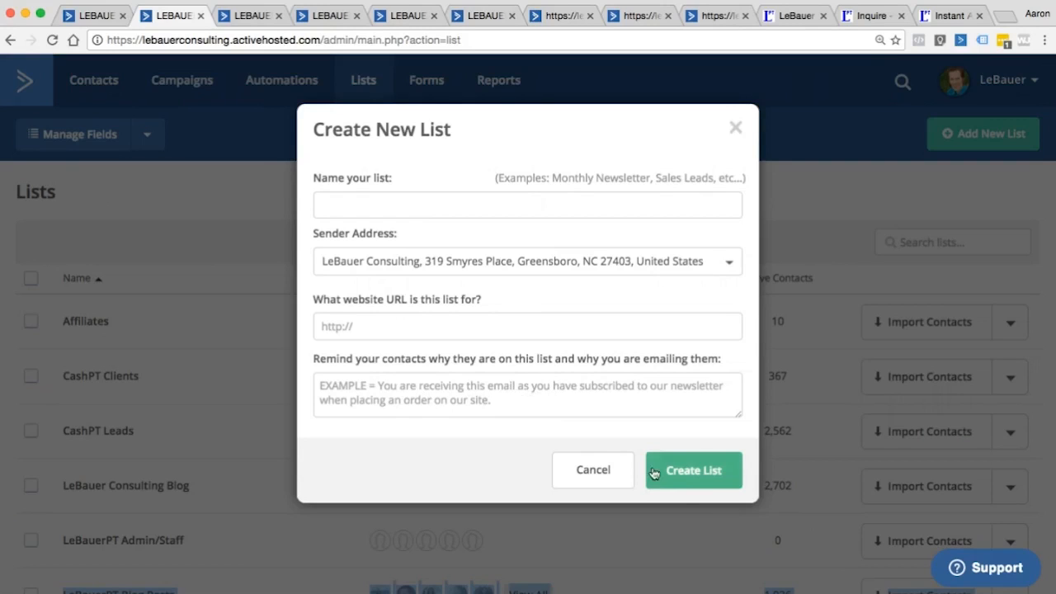
pyautogui.click(594, 470)
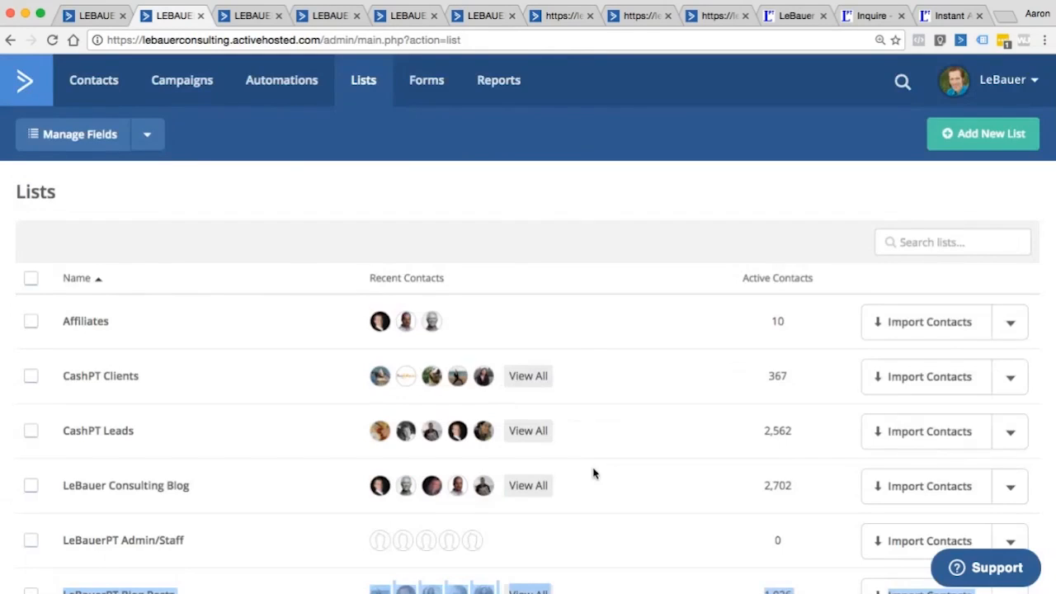
# Step: Open the overview of all forms
pyautogui.click(429, 91)
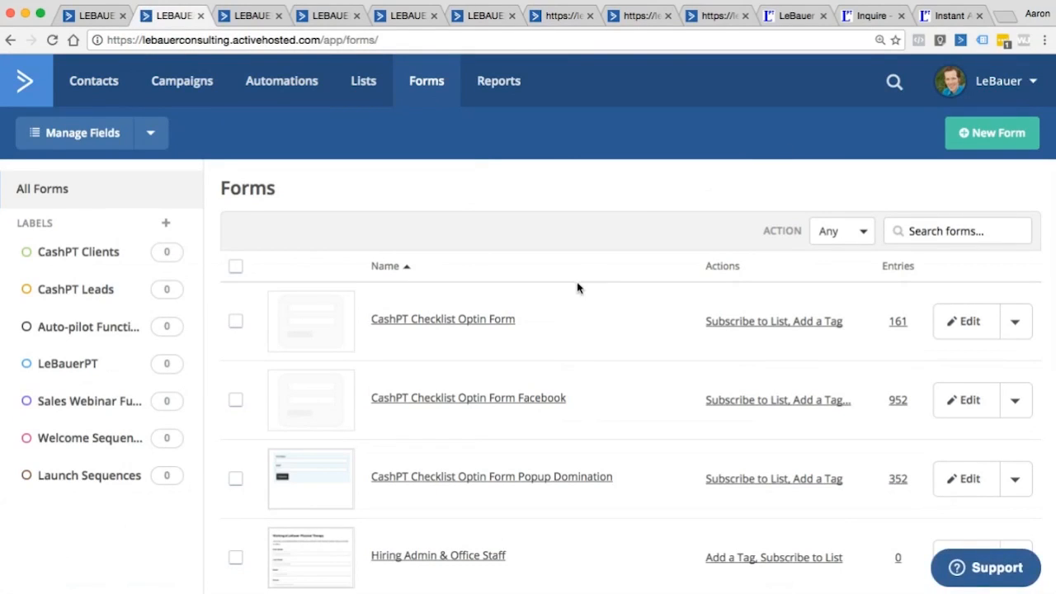
# Step: Look through all forms together with their assigned actions and entries
pyautogui.scroll(-3, 589, 306)
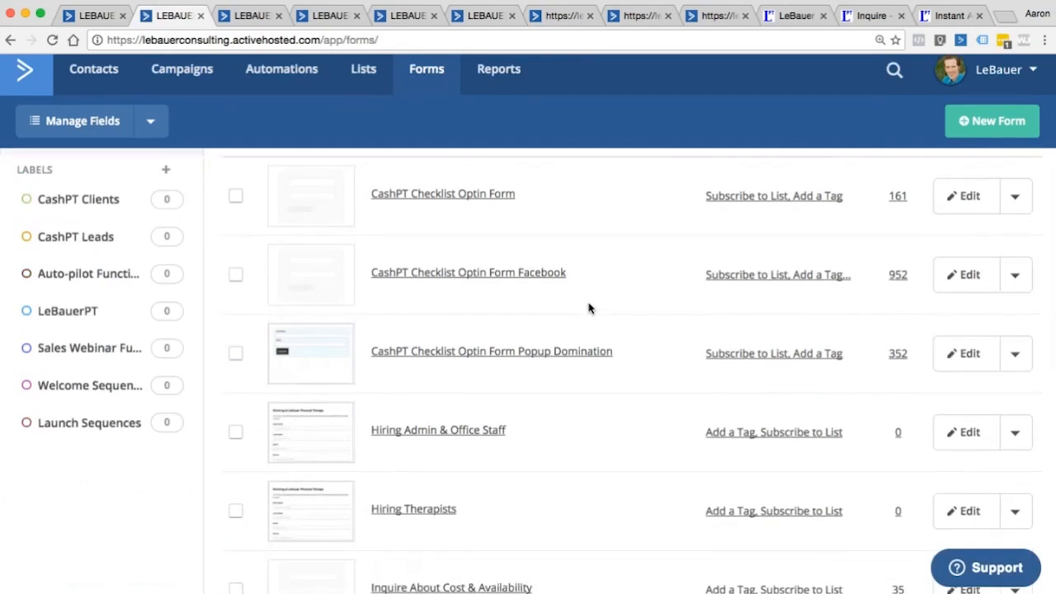
pyautogui.scroll(-2, 589, 306)
pyautogui.scroll(4, 589, 306)
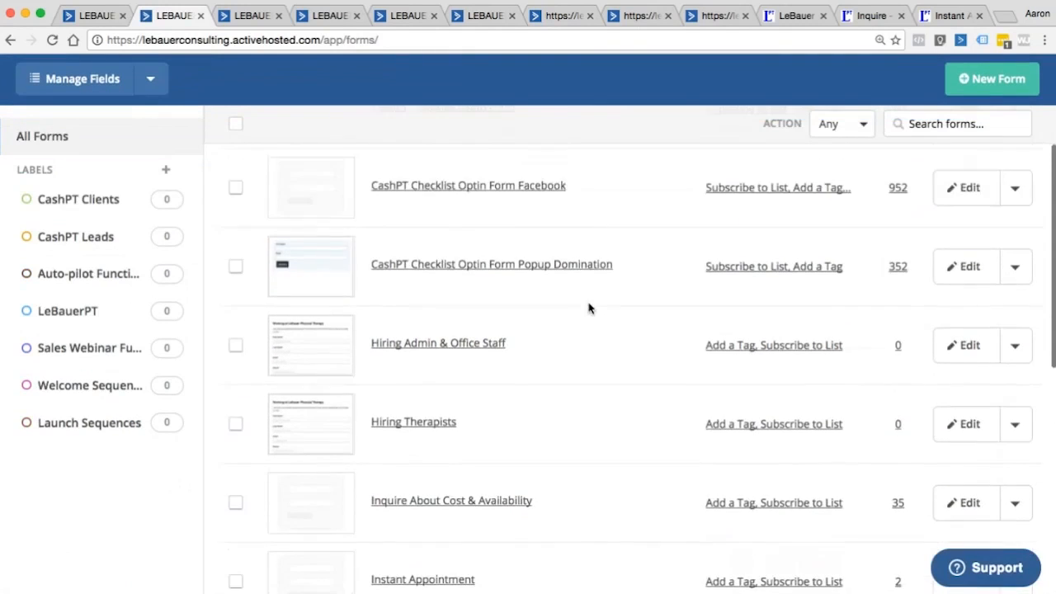
pyautogui.scroll(-1, 589, 308)
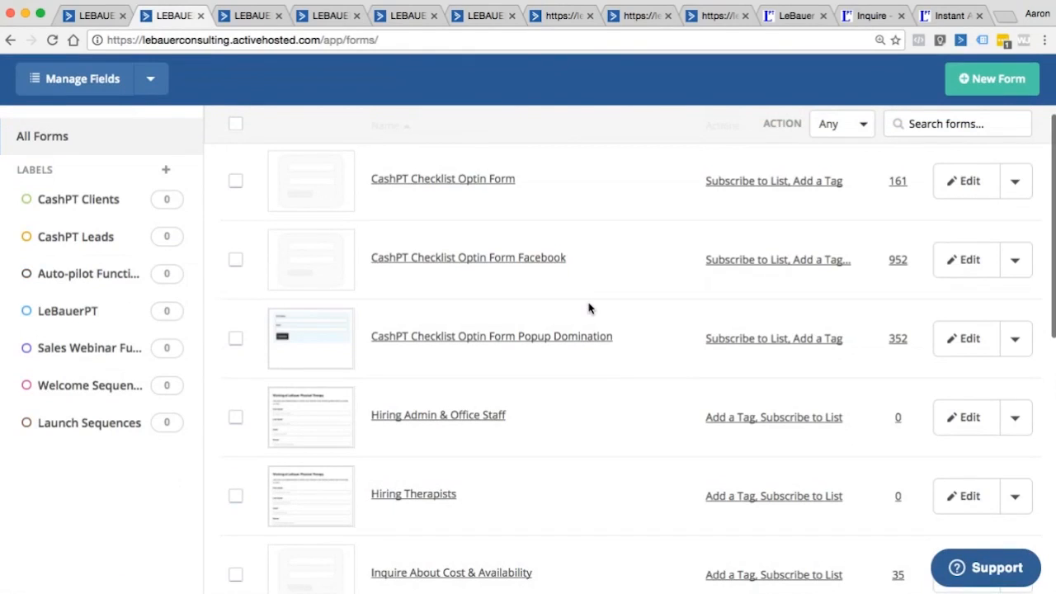
pyautogui.scroll(-1, 589, 308)
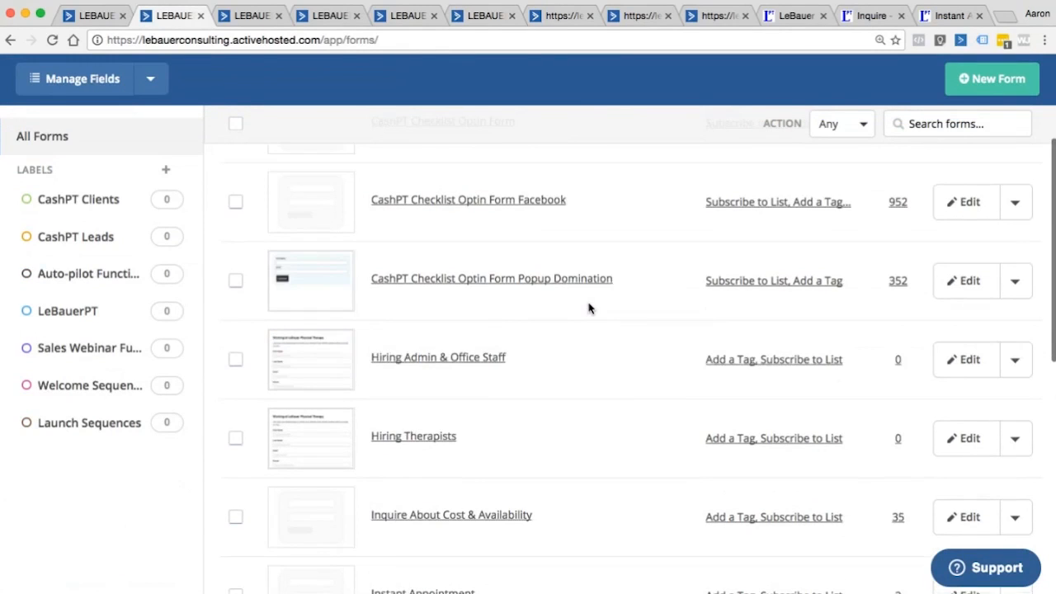
pyautogui.scroll(-2, 588, 308)
pyautogui.scroll(5, 589, 307)
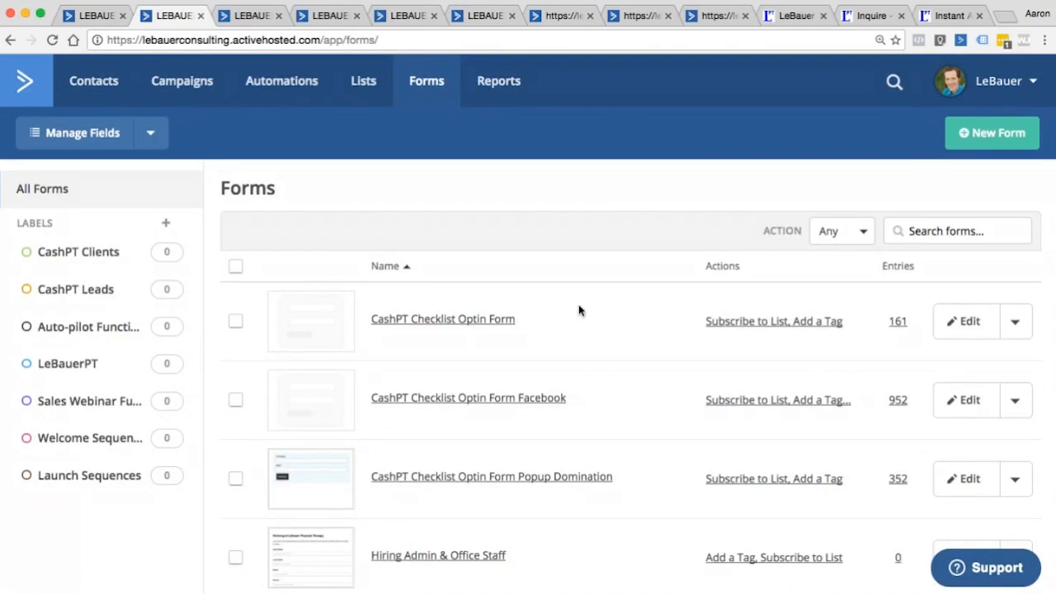
pyautogui.scroll(-5, 579, 310)
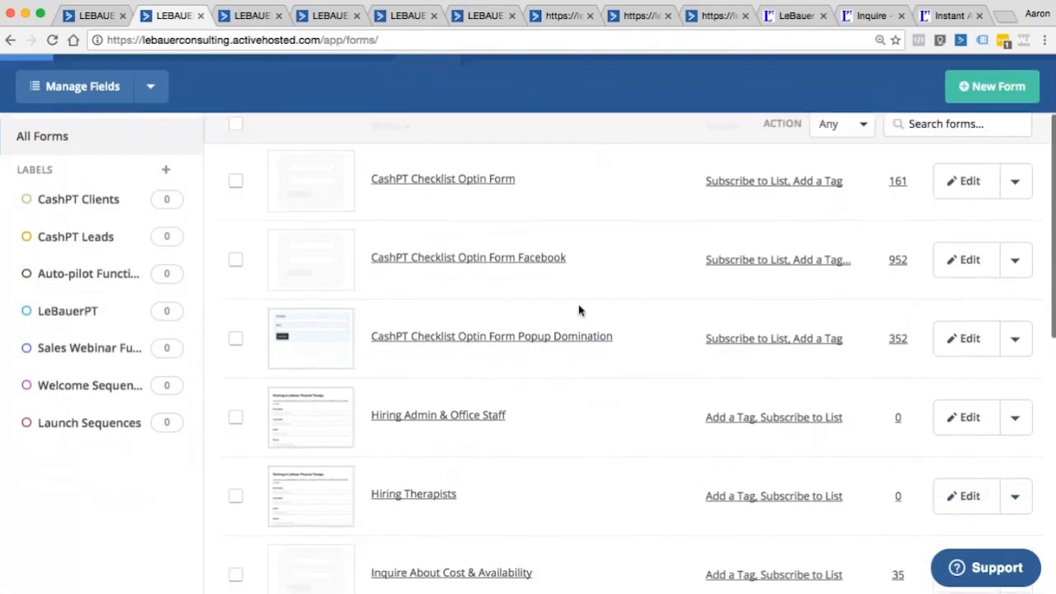
pyautogui.scroll(-4, 579, 310)
pyautogui.scroll(-1, 578, 310)
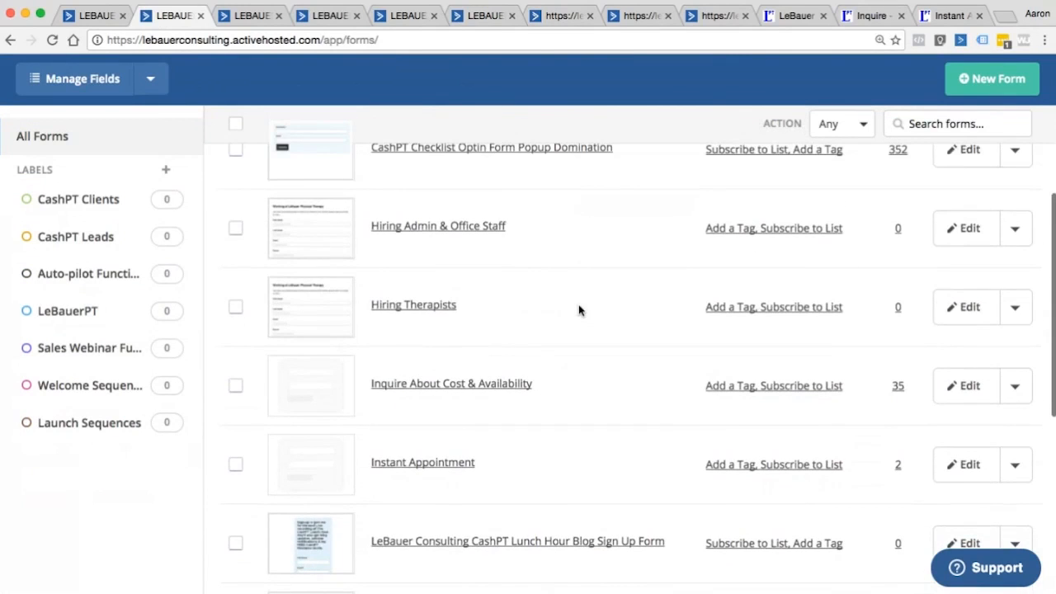
pyautogui.scroll(5, 578, 310)
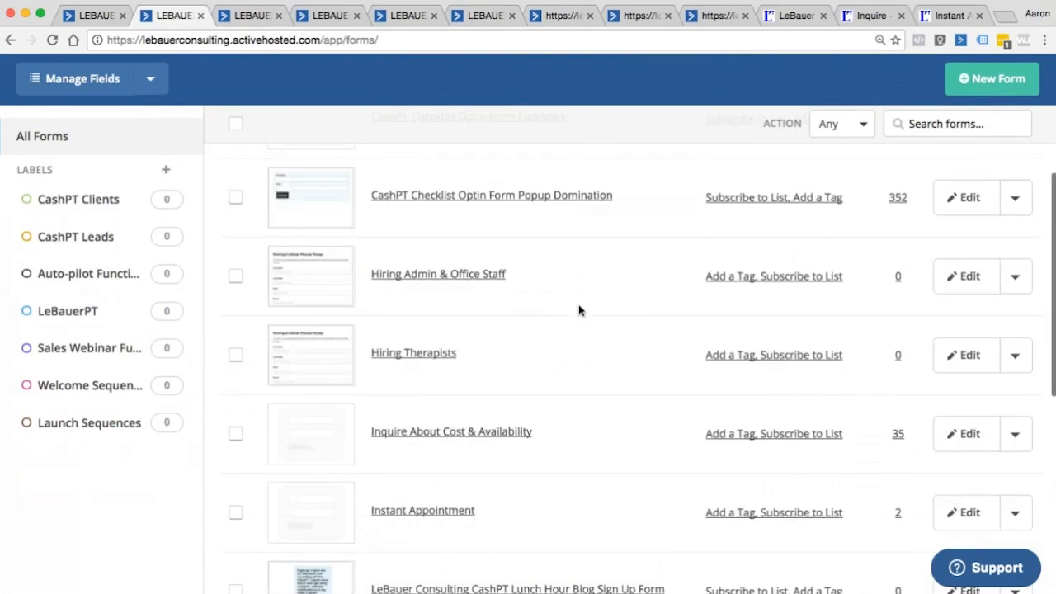
pyautogui.scroll(2, 578, 310)
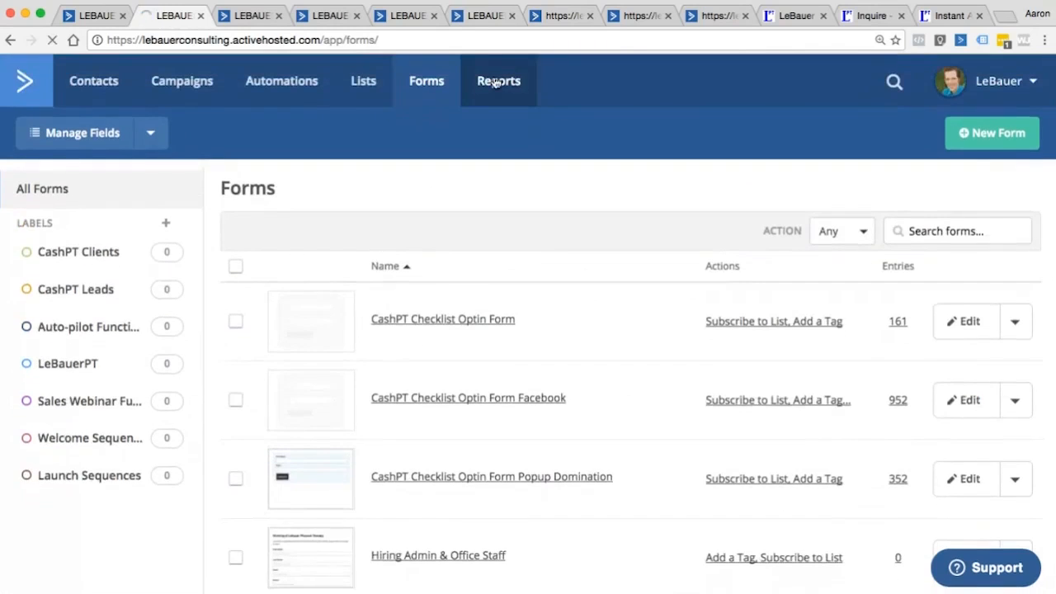
# Step: Open the single-campaign reports and look over the opens, clicks and interactions of the sent campaigns
pyautogui.click(497, 80)
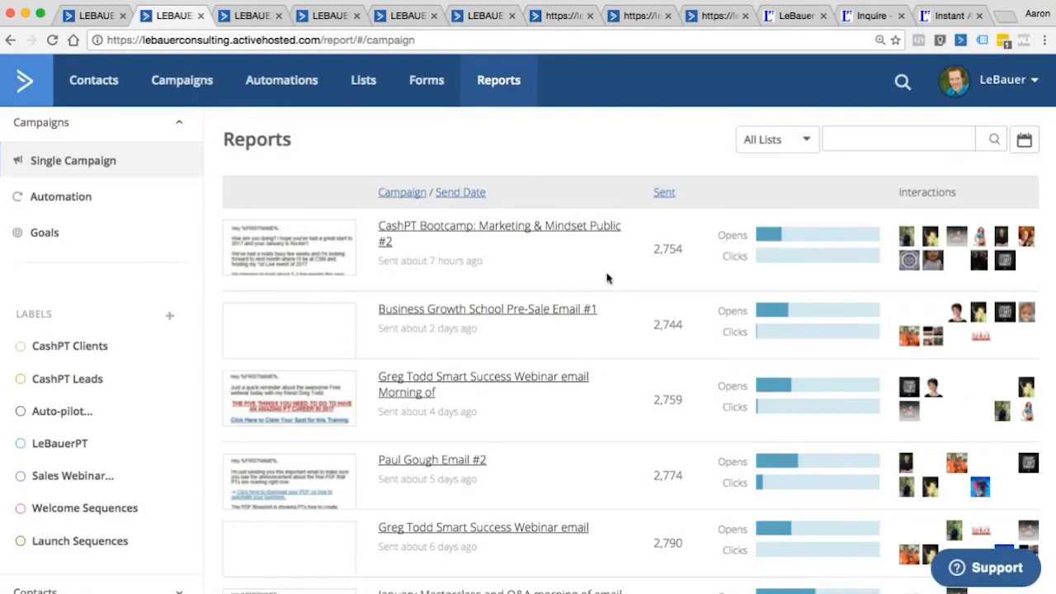
pyautogui.scroll(-1, 624, 275)
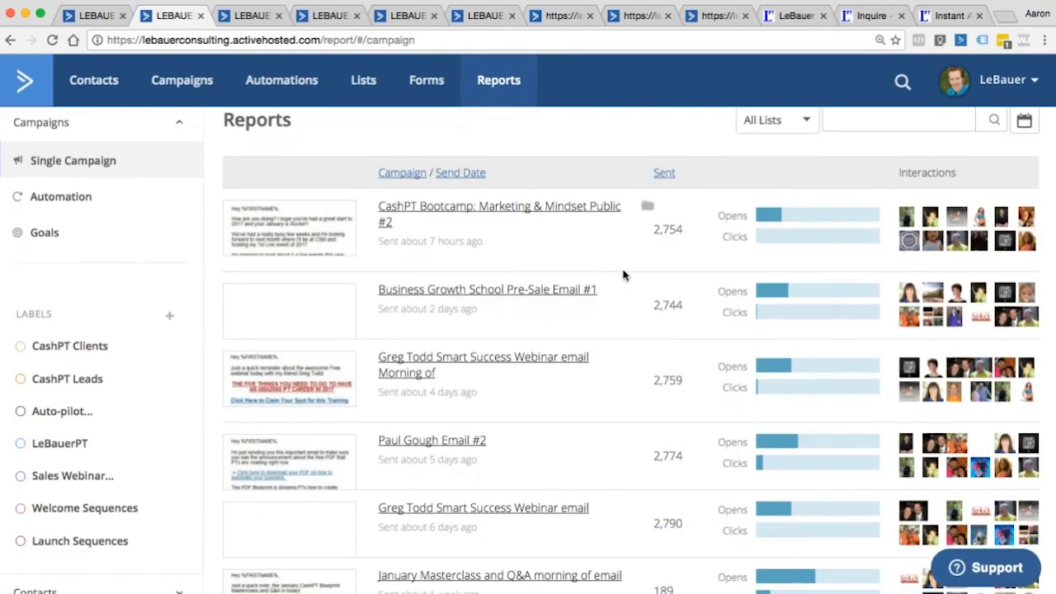
pyautogui.scroll(1, 623, 275)
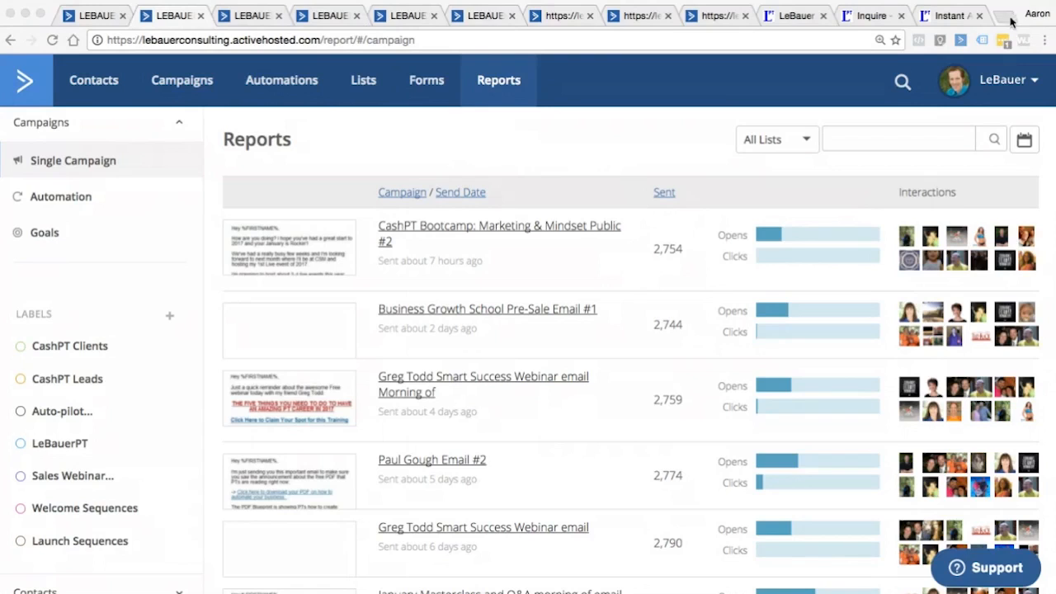
pyautogui.click(1037, 31)
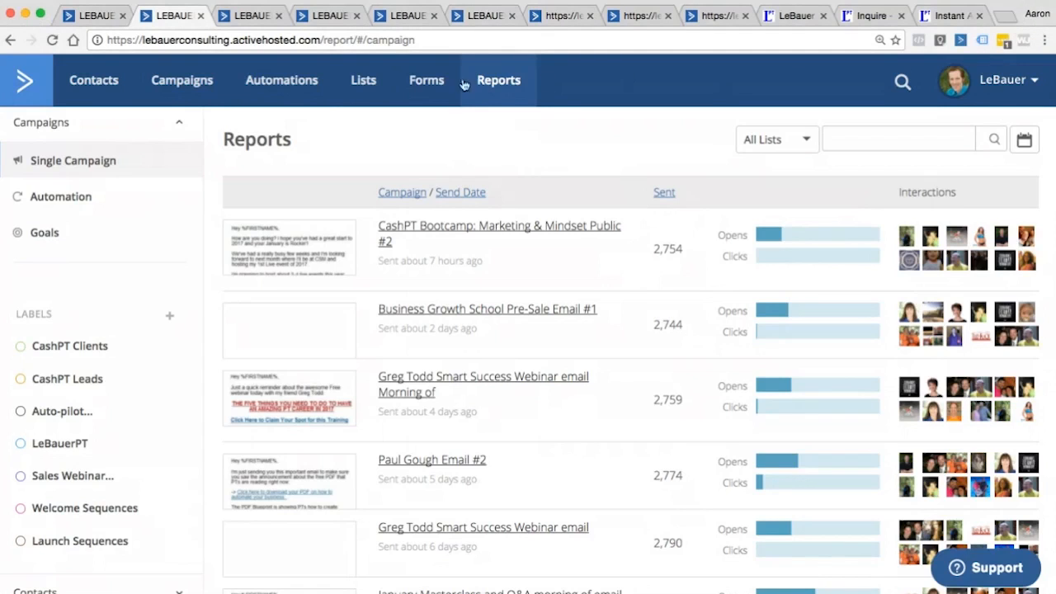
# Step: Revisit the lists overview, then open the scheduled LeBauer Consulting Blog campaign for editing from the campaigns overview
pyautogui.click(363, 80)
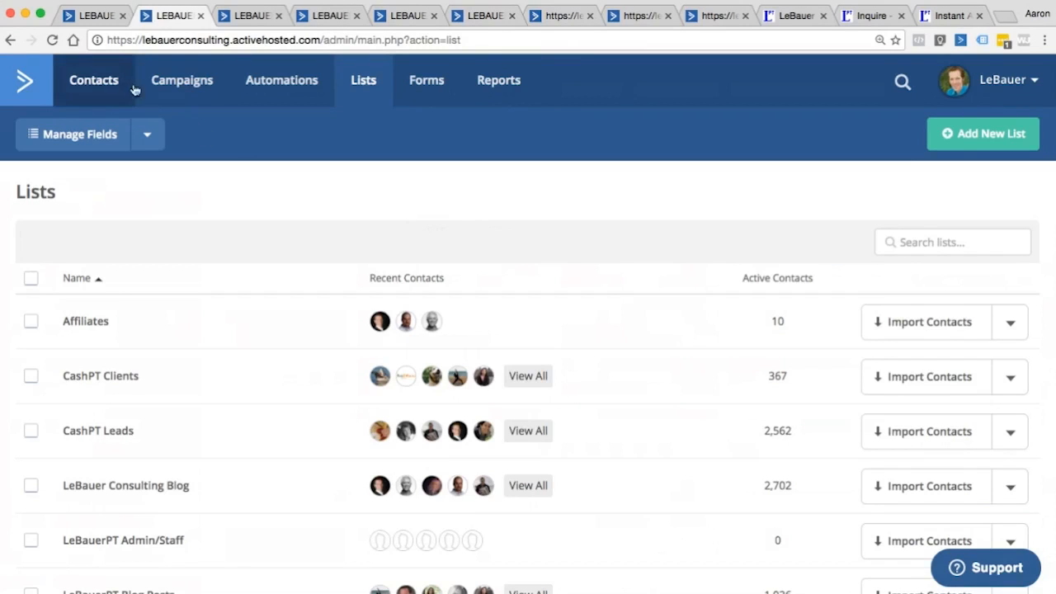
pyautogui.click(181, 83)
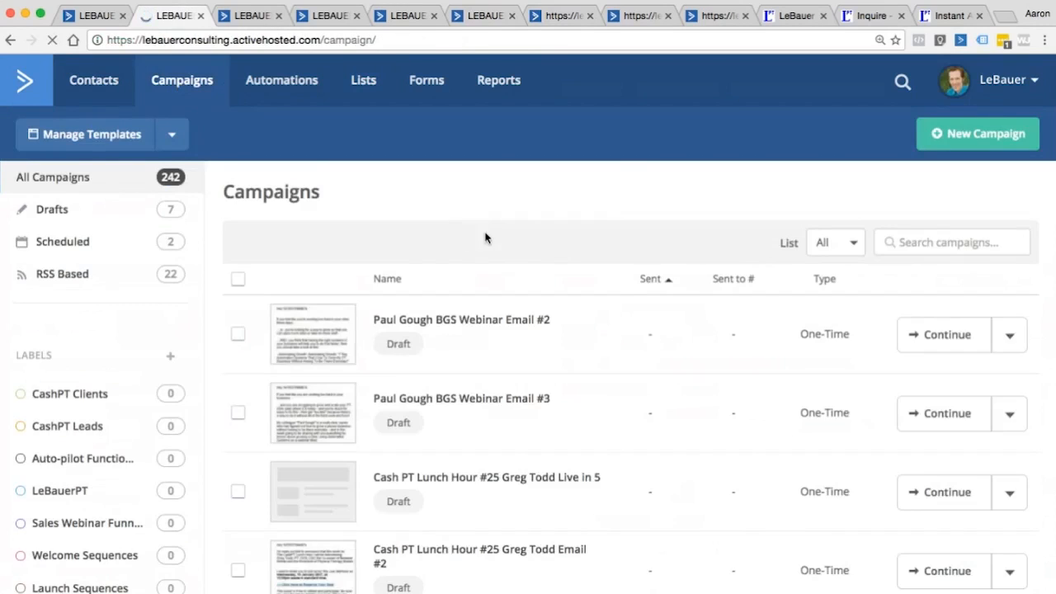
pyautogui.scroll(-10, 485, 238)
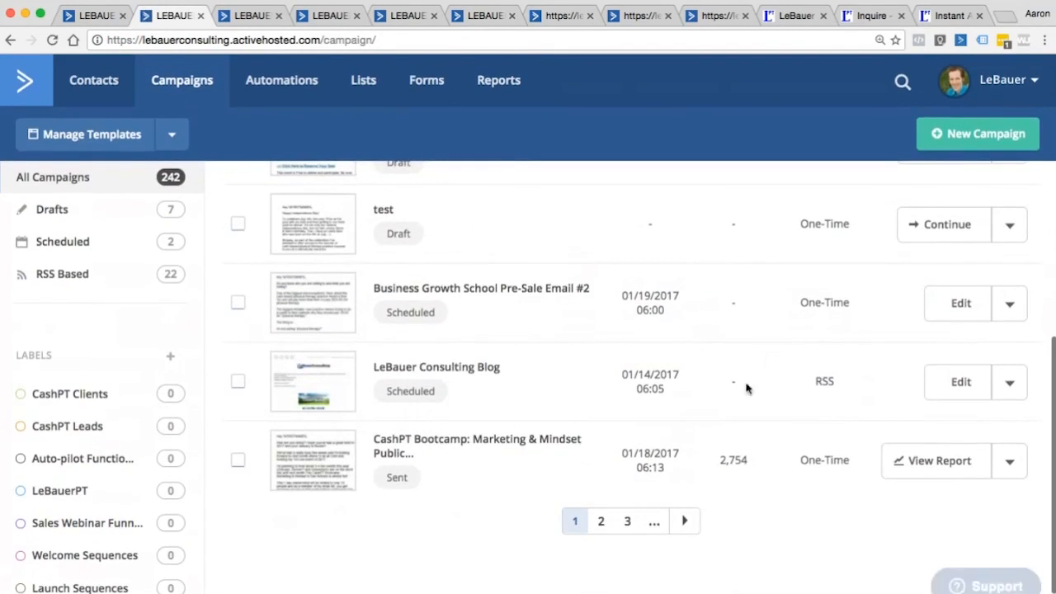
pyautogui.click(957, 382)
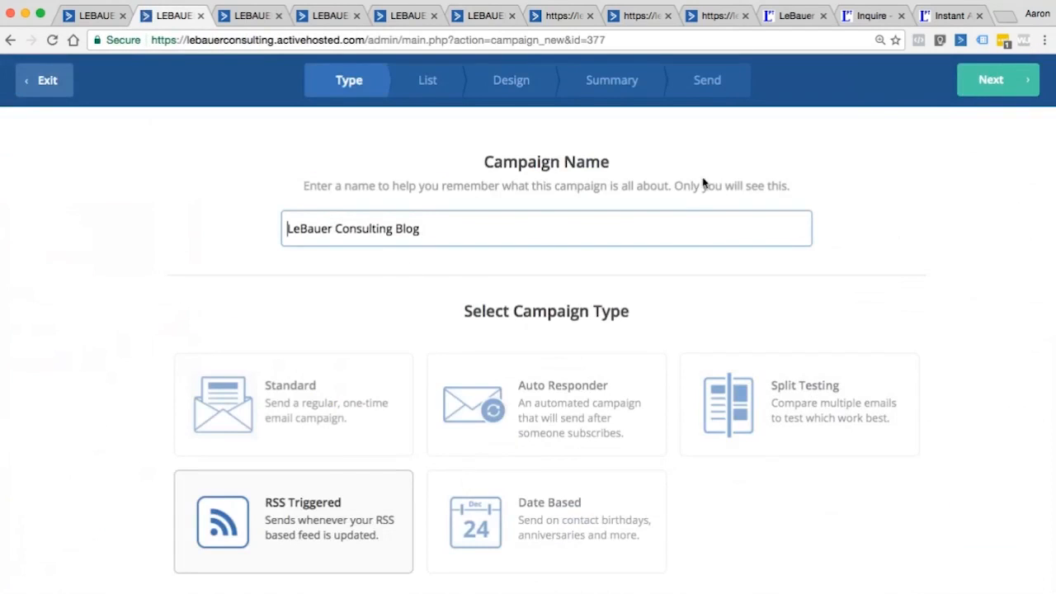
# Step: Compare the campaign's name and type settings with its list selection, ending on the list selection
pyautogui.click(986, 81)
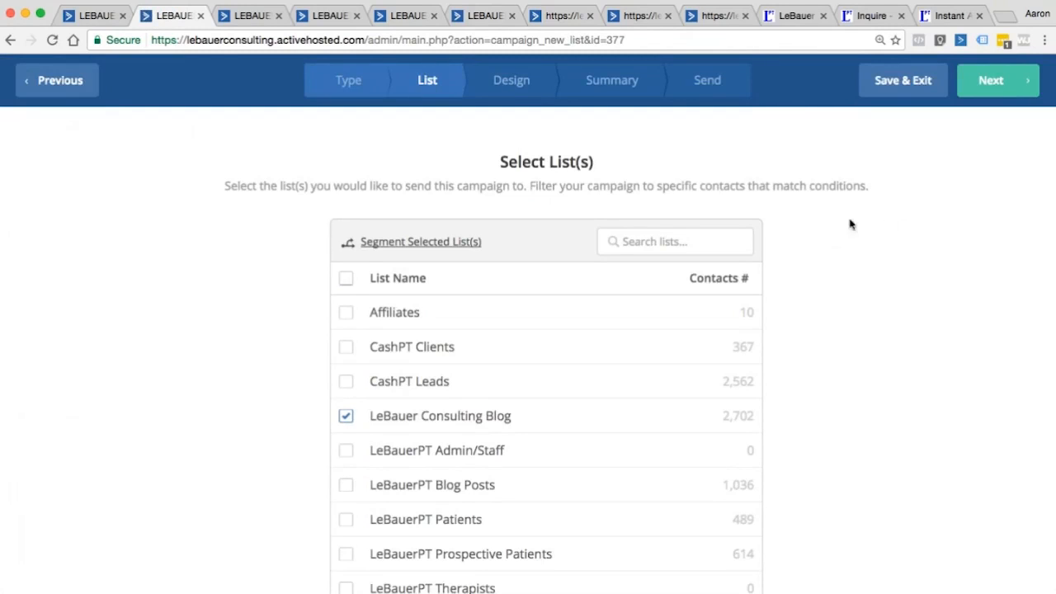
pyautogui.click(61, 86)
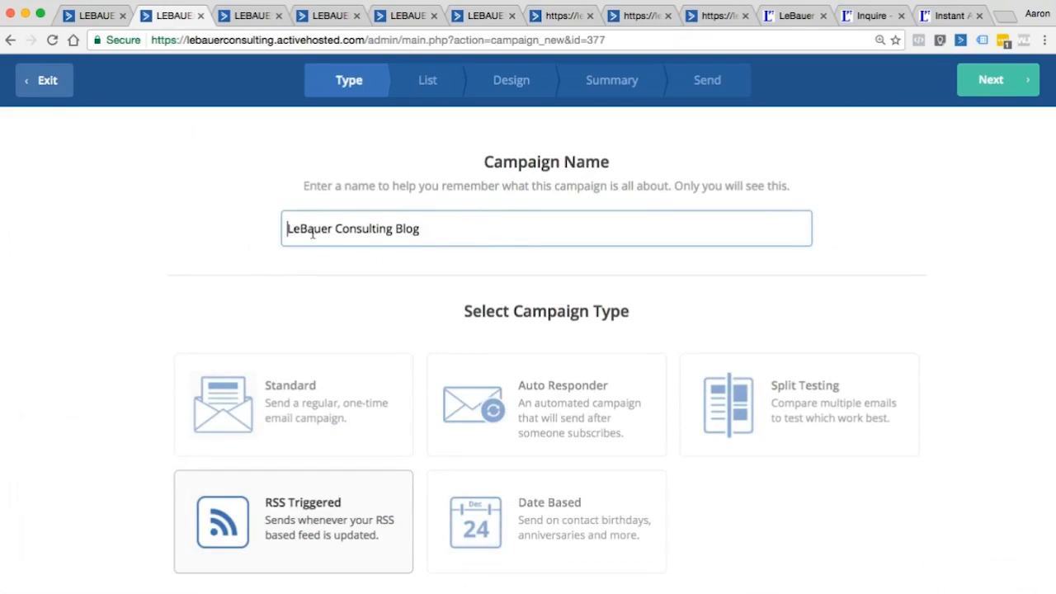
pyautogui.click(987, 88)
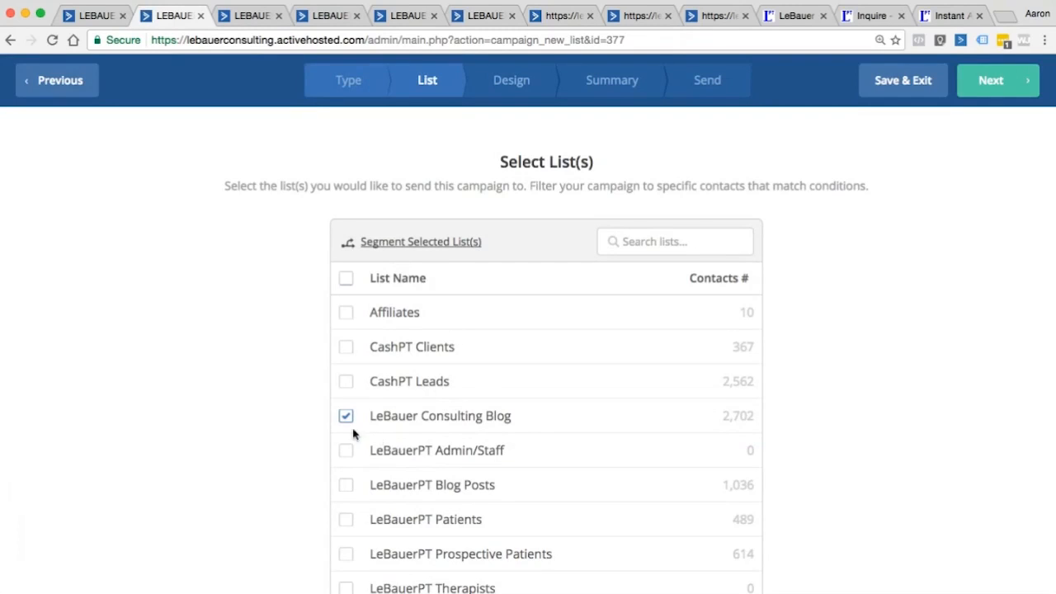
# Step: Look through the lists available to the campaign and view the segment options without choosing one
pyautogui.scroll(-4, 506, 421)
pyautogui.scroll(3, 517, 420)
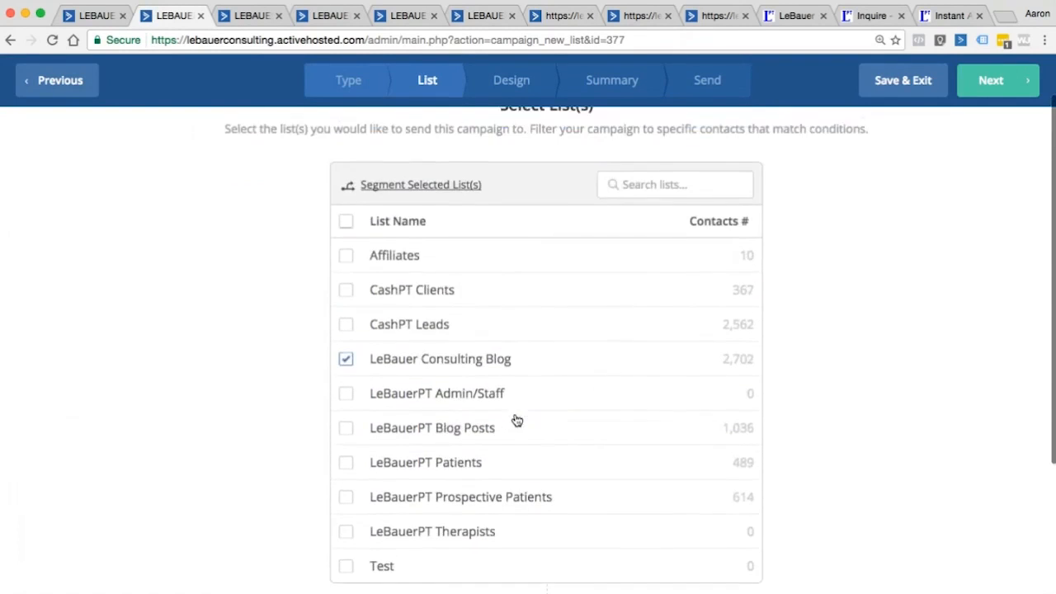
pyautogui.scroll(-5, 516, 420)
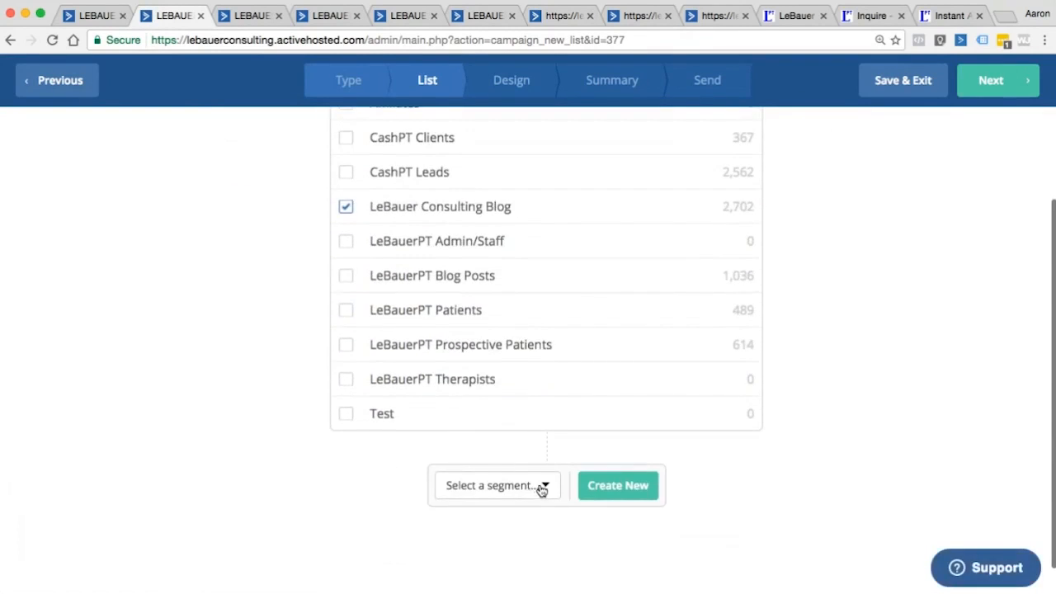
pyautogui.click(544, 487)
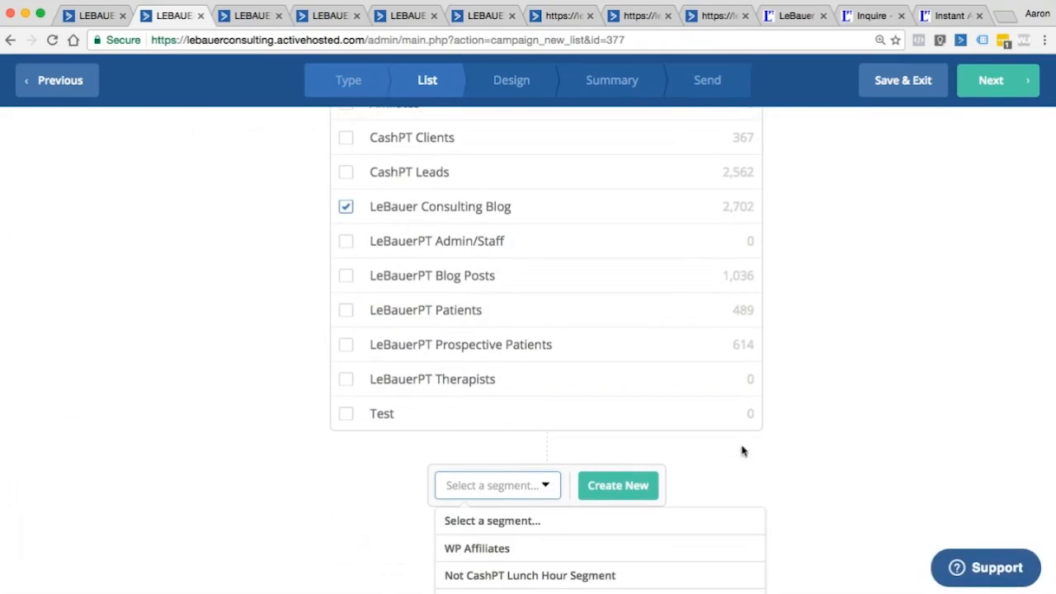
pyautogui.click(860, 454)
pyautogui.scroll(3, 878, 416)
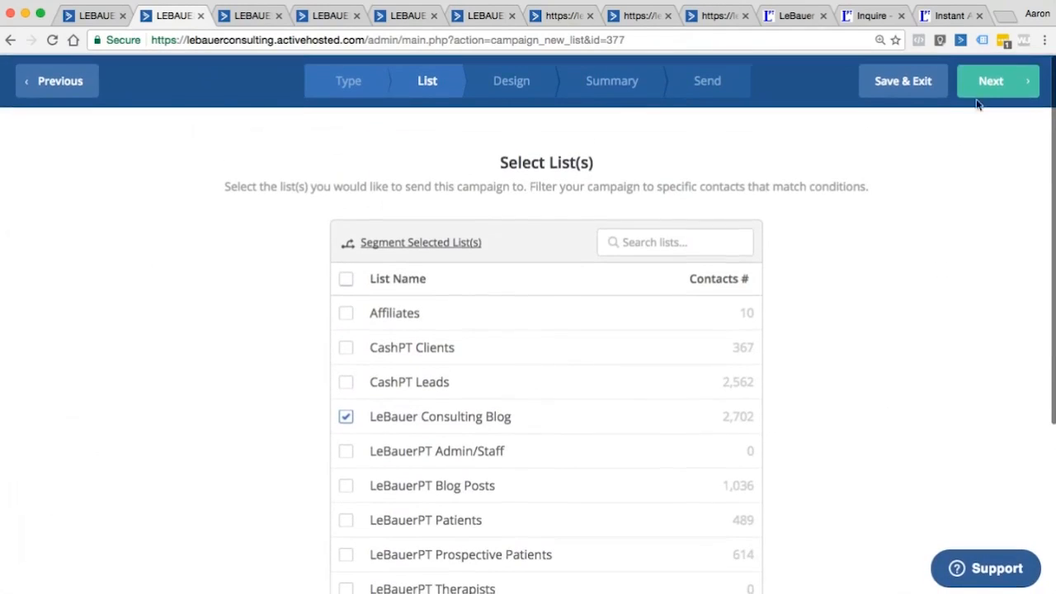
# Step: Advance to the campaign's email design and examine its layout from the header to the footer
pyautogui.click(988, 87)
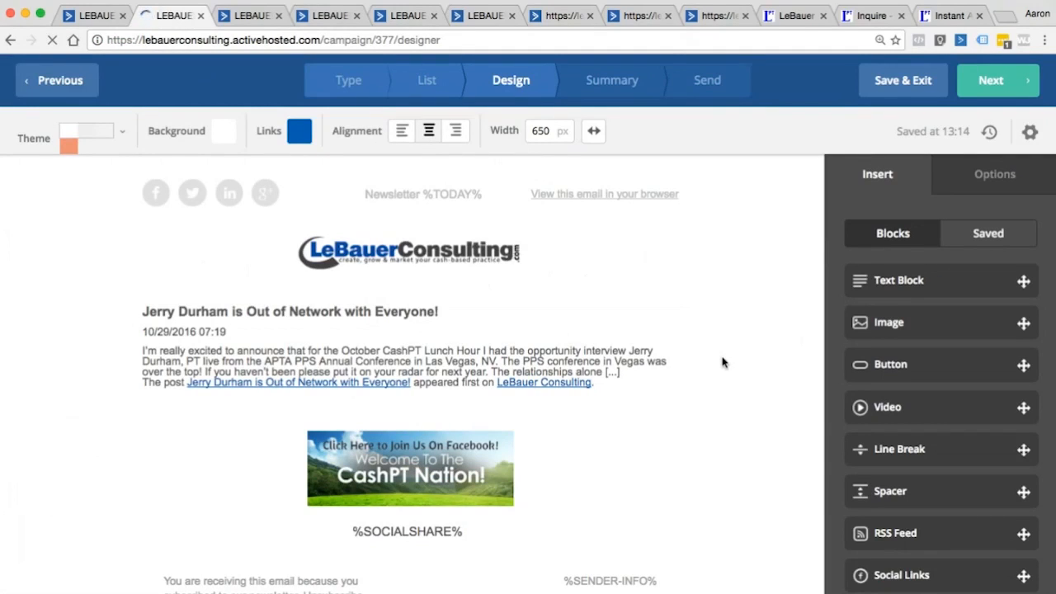
pyautogui.scroll(-2, 722, 363)
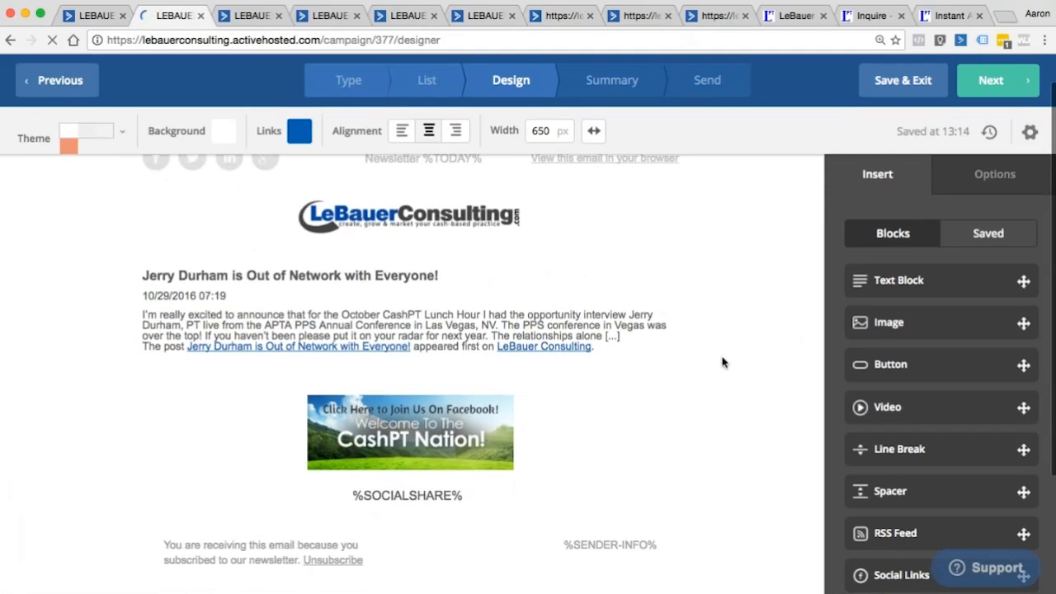
pyautogui.scroll(2, 722, 363)
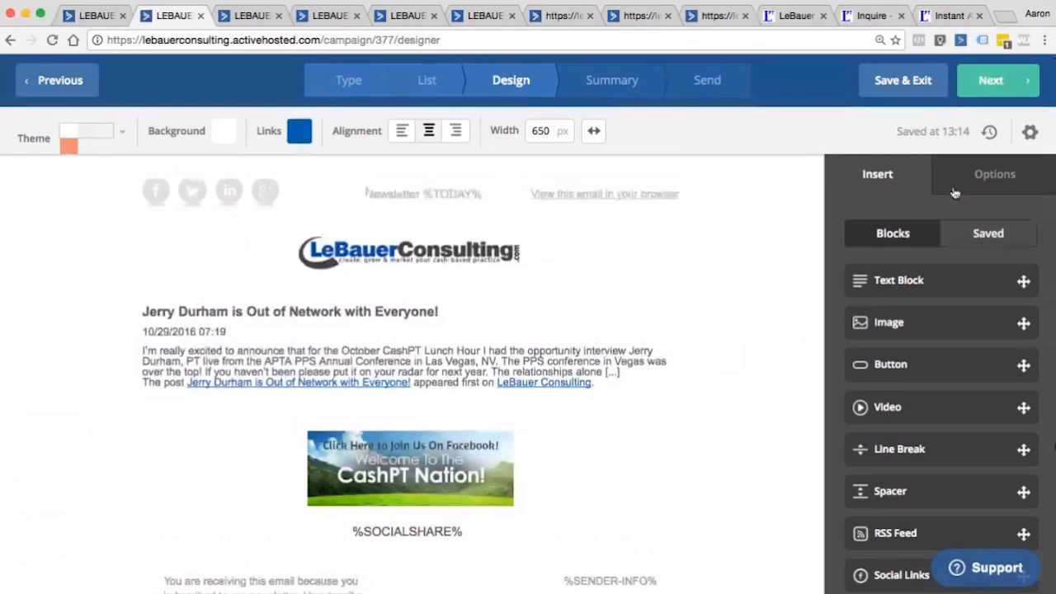
pyautogui.scroll(-2, 410, 396)
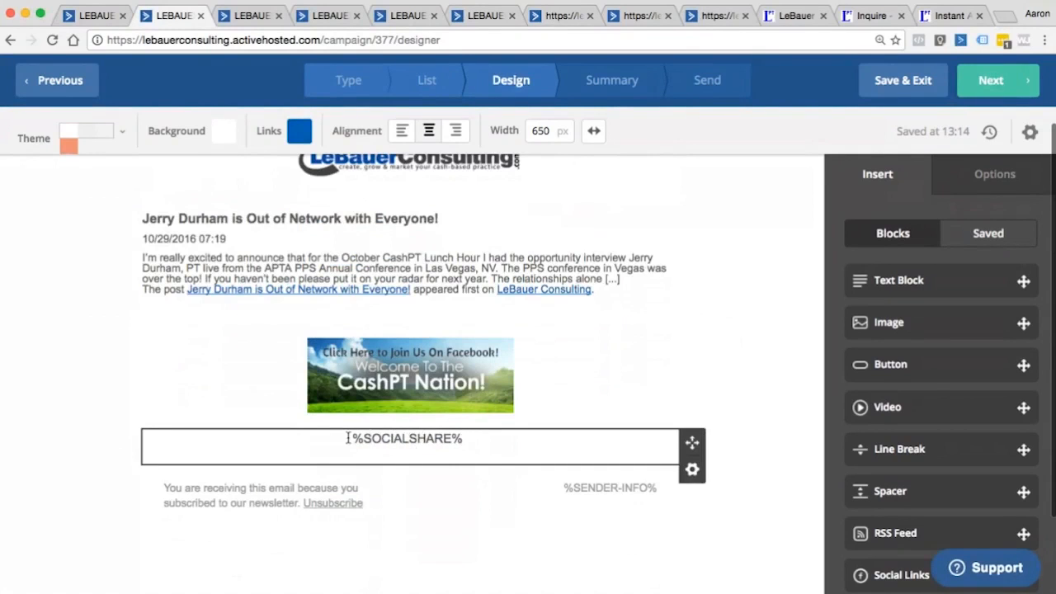
pyautogui.scroll(-3, 766, 358)
# Step: Insert a Social Links block beneath the sender info in the email footer, review its network options and cancel the builder
pyautogui.scroll(-2, 862, 342)
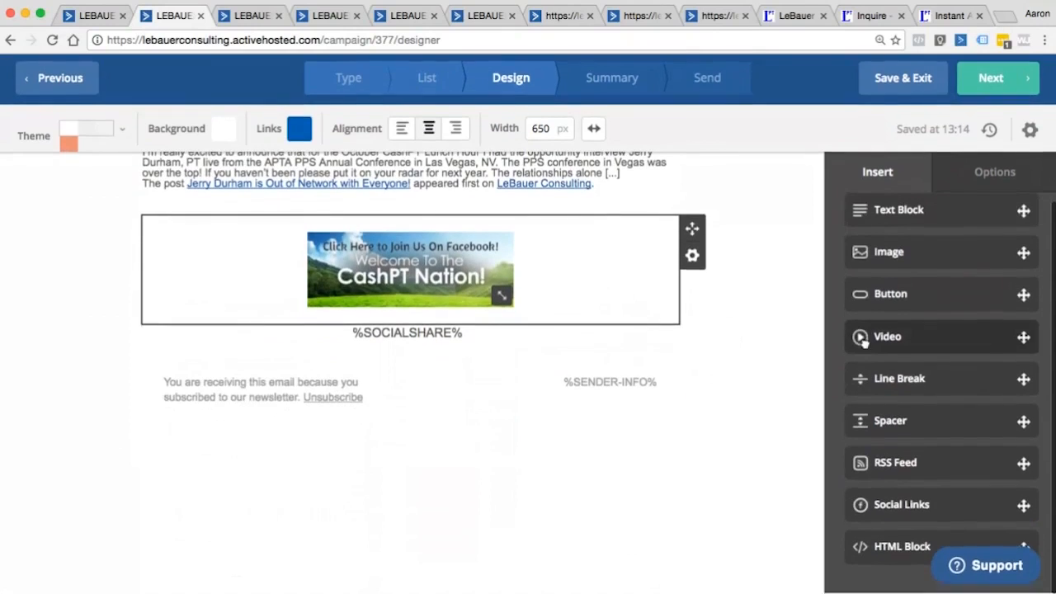
pyautogui.moveTo(1003, 512); pyautogui.dragTo(536, 415)
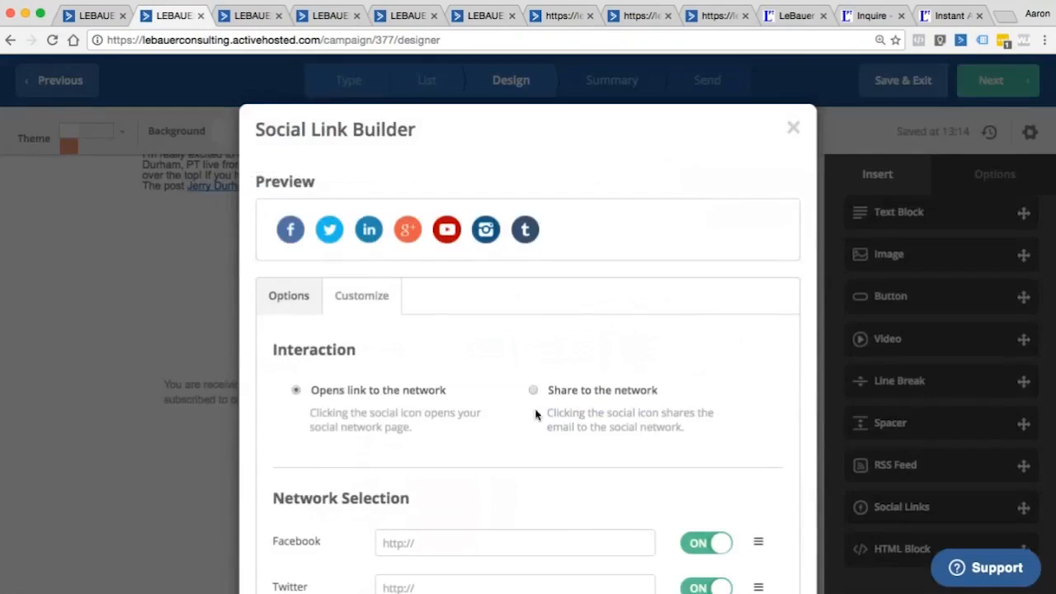
pyautogui.scroll(-3, 483, 307)
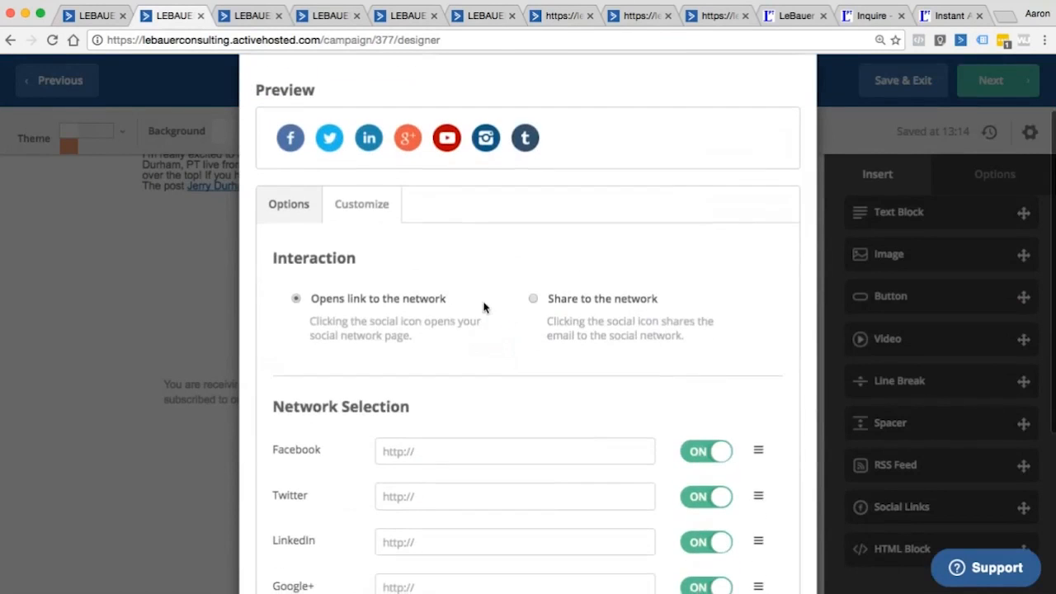
pyautogui.scroll(-5, 422, 446)
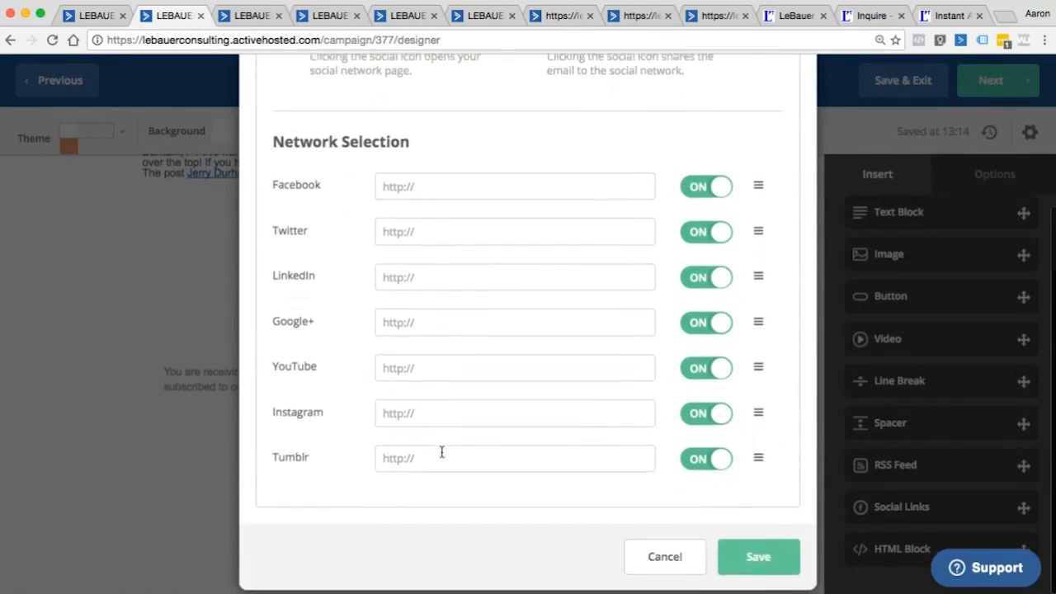
pyautogui.scroll(2, 441, 448)
pyautogui.scroll(8, 440, 450)
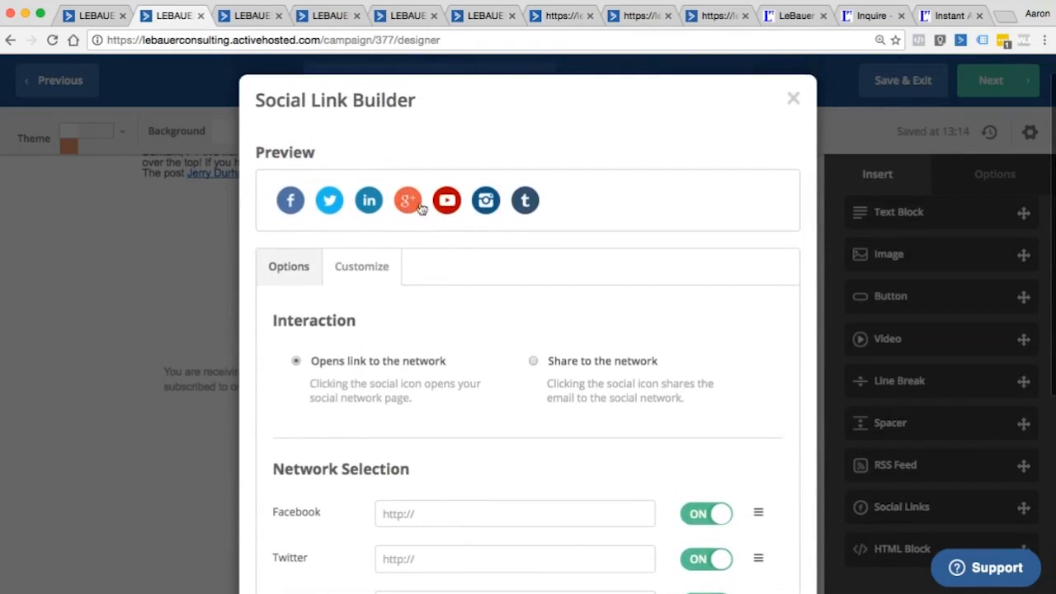
pyautogui.scroll(-10, 536, 412)
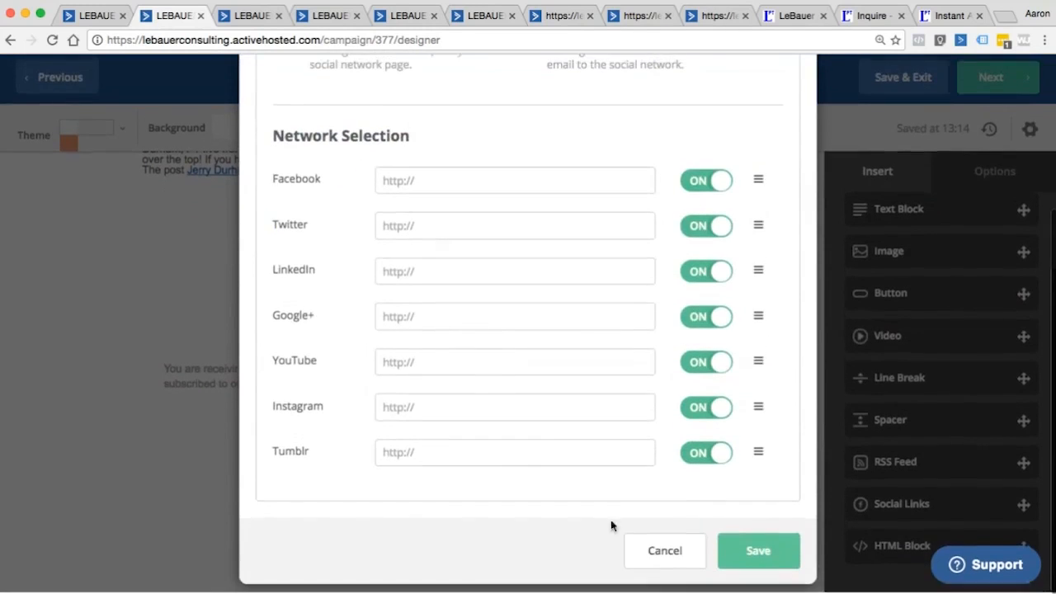
pyautogui.click(663, 555)
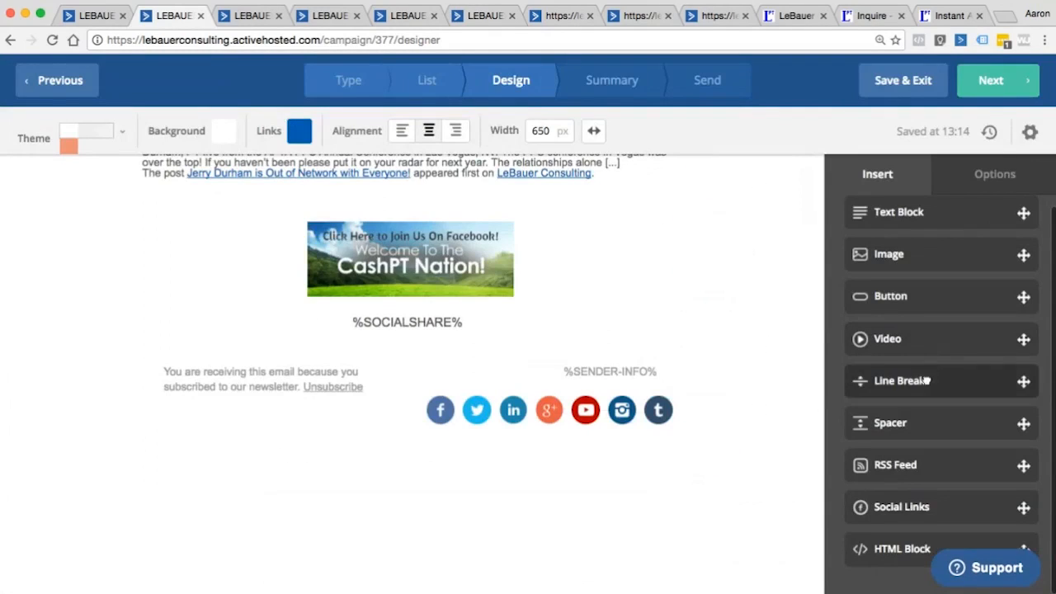
# Step: Review the feed URL and post preview of the email's RSS block, cancel its builder and look over the layout up to the header
pyautogui.scroll(4, 247, 281)
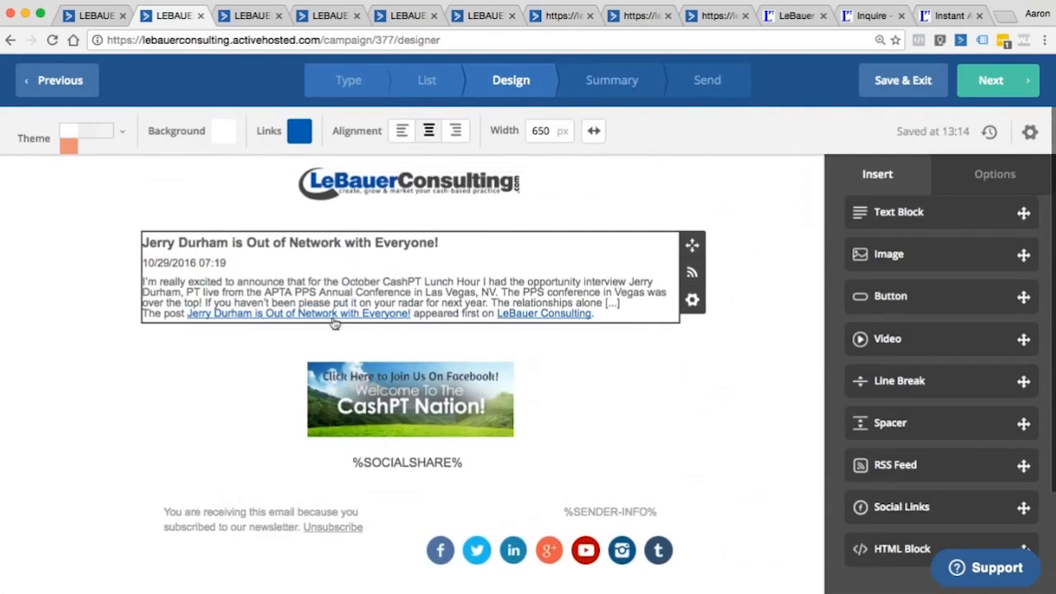
pyautogui.click(693, 275)
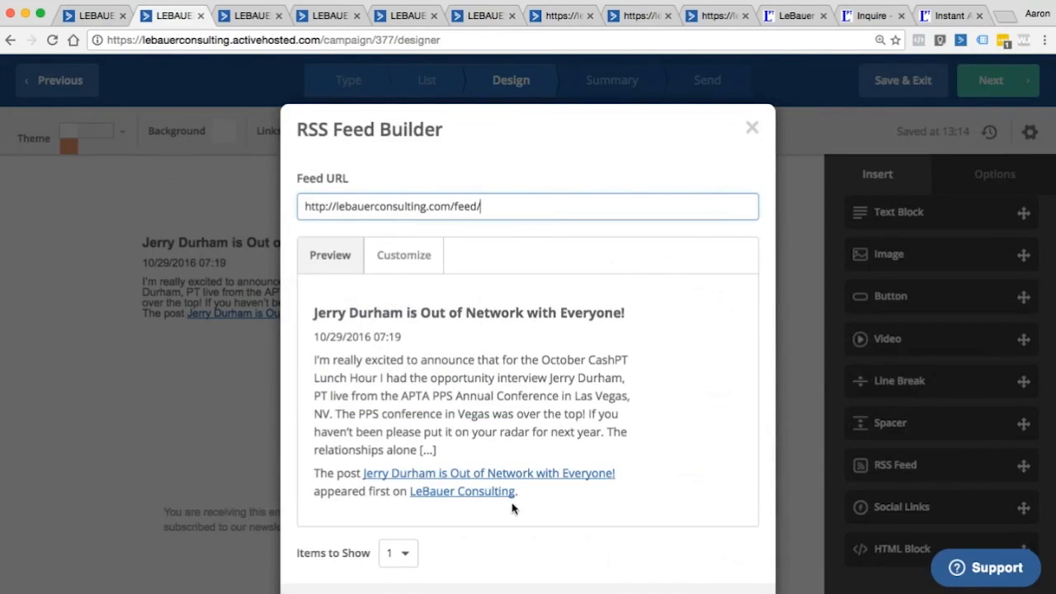
pyautogui.scroll(-3, 512, 508)
pyautogui.click(623, 552)
pyautogui.moveTo(927, 464); pyautogui.dragTo(865, 464)
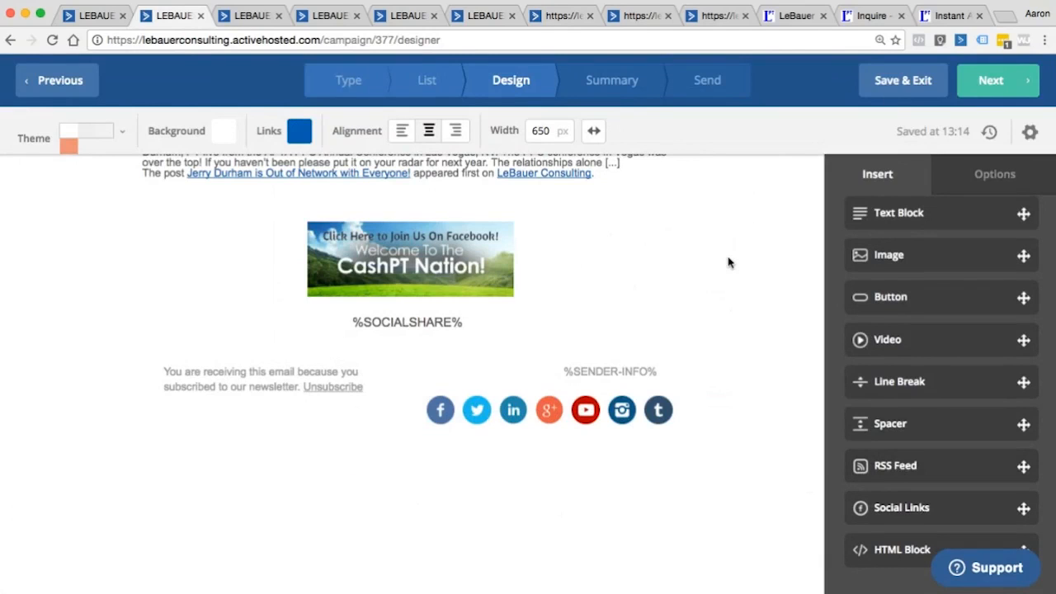
pyautogui.scroll(5, 729, 263)
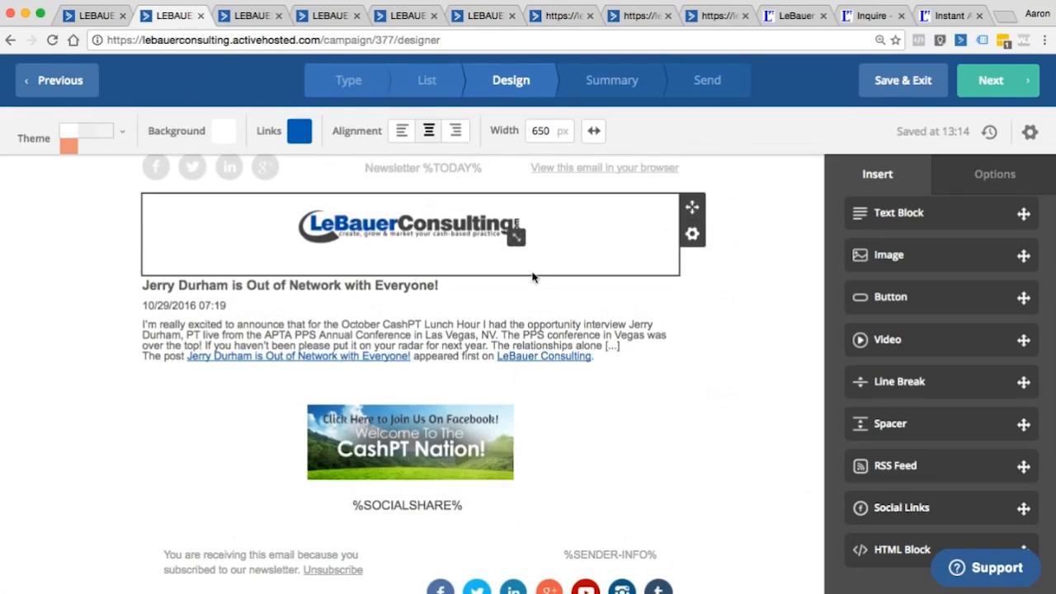
pyautogui.scroll(1, 426, 346)
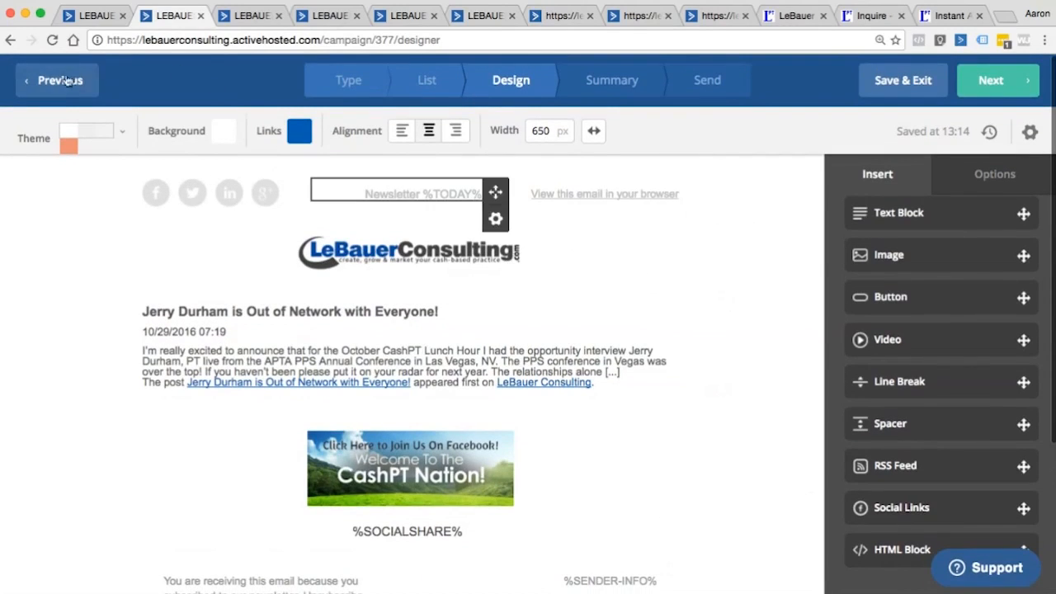
# Step: Advance to the campaign summary and review its list, tracking options, new-post check interval, schedule, test email and spam check
pyautogui.click(988, 83)
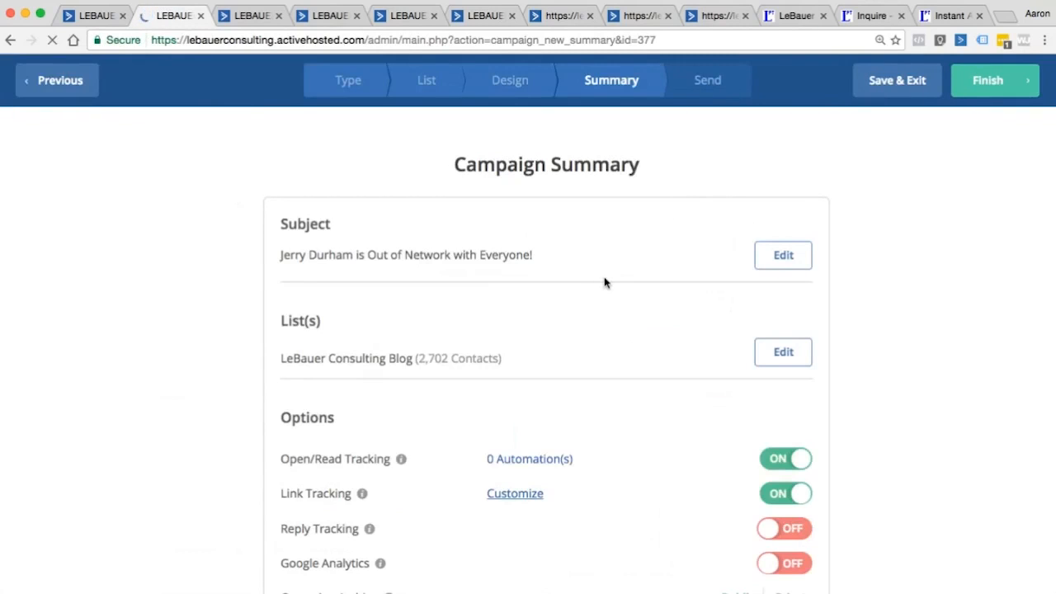
pyautogui.scroll(-3, 607, 281)
pyautogui.scroll(-4, 585, 290)
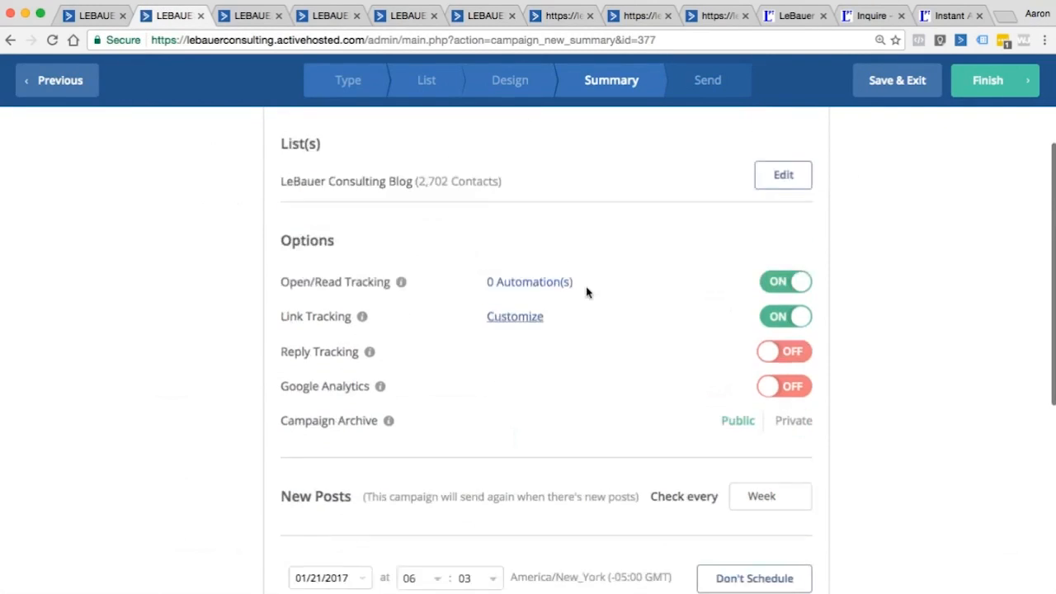
pyautogui.scroll(-1, 587, 292)
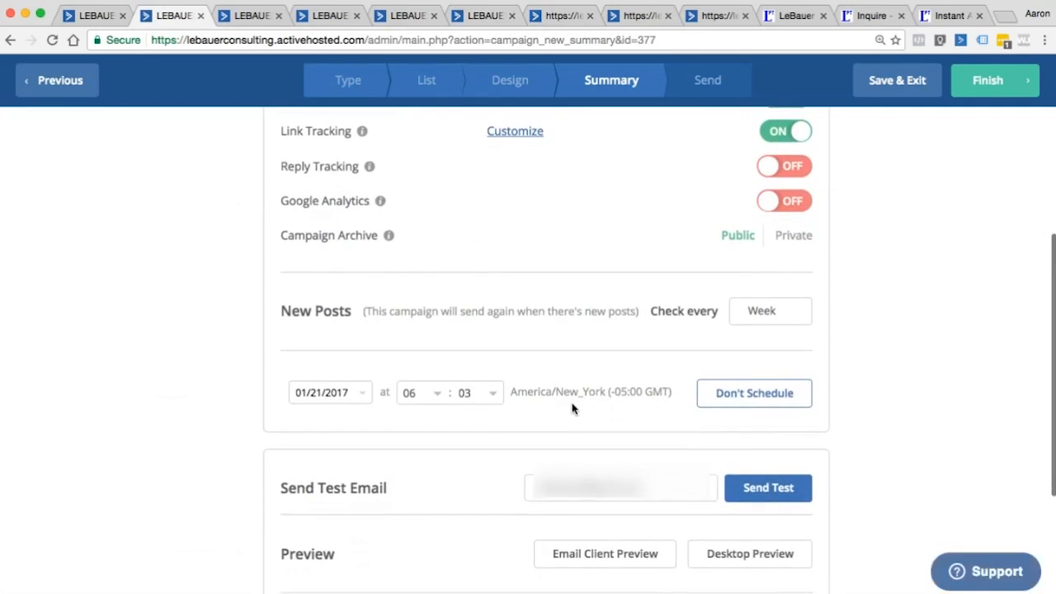
pyautogui.scroll(-3, 572, 405)
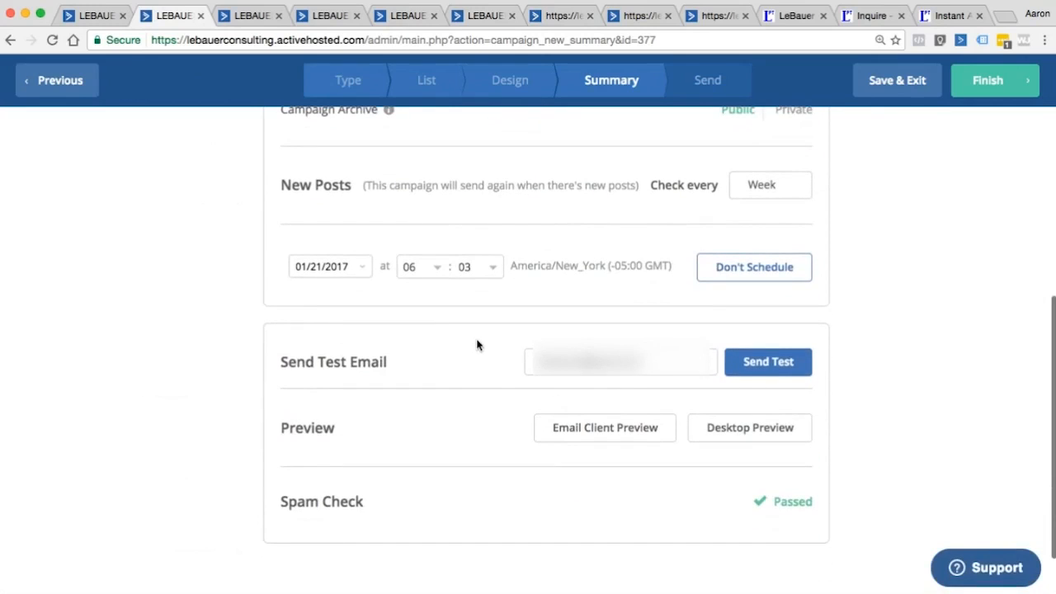
pyautogui.scroll(-1, 554, 332)
pyautogui.scroll(12, 553, 322)
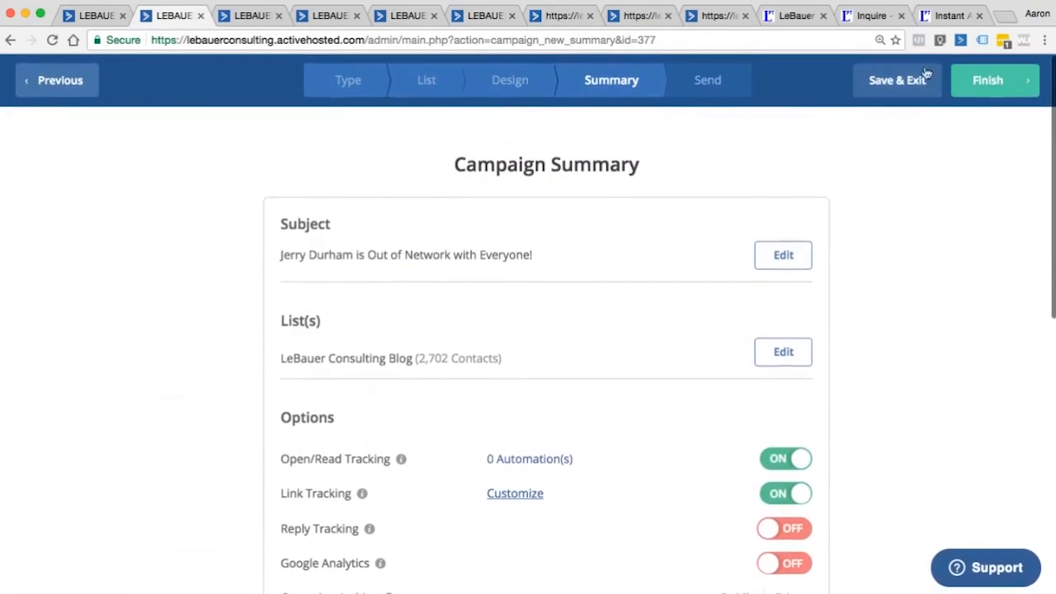
# Step: Save and exit the blog campaign and look through the list of all campaigns
pyautogui.click(893, 82)
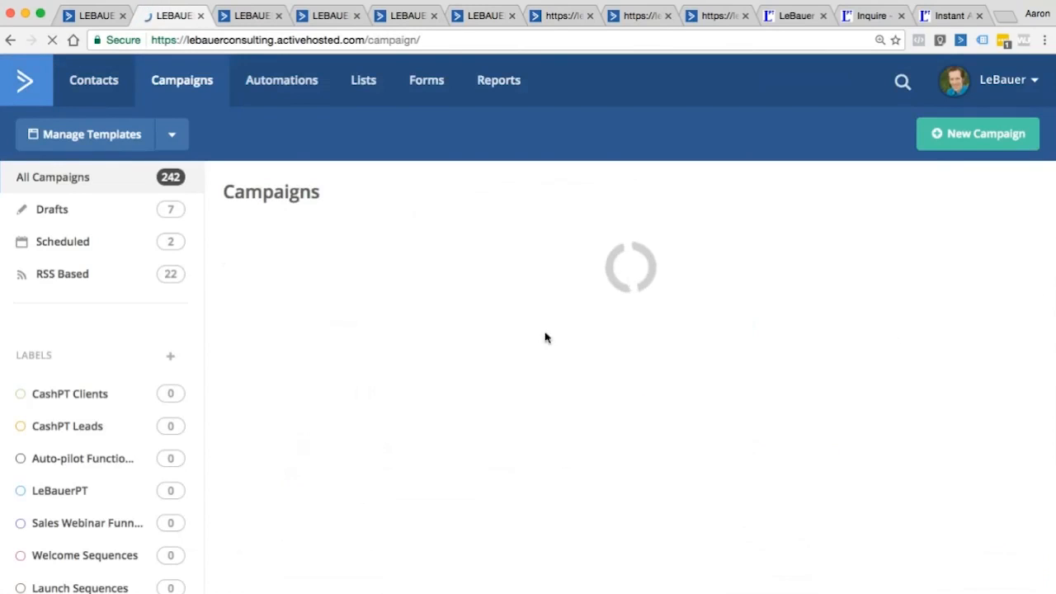
pyautogui.scroll(-5, 412, 243)
pyautogui.scroll(-5, 422, 238)
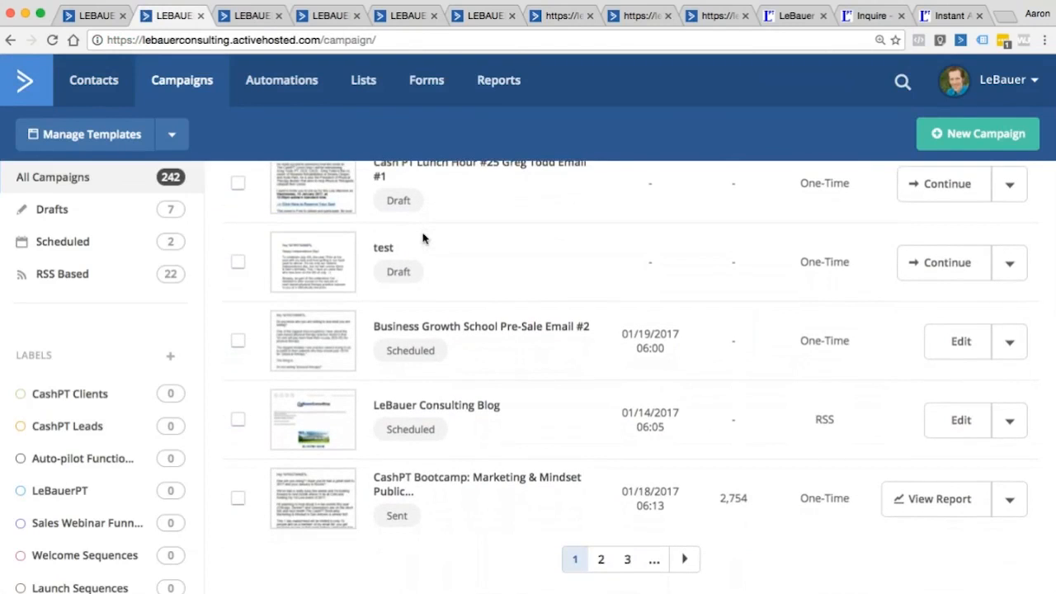
pyautogui.scroll(10, 422, 238)
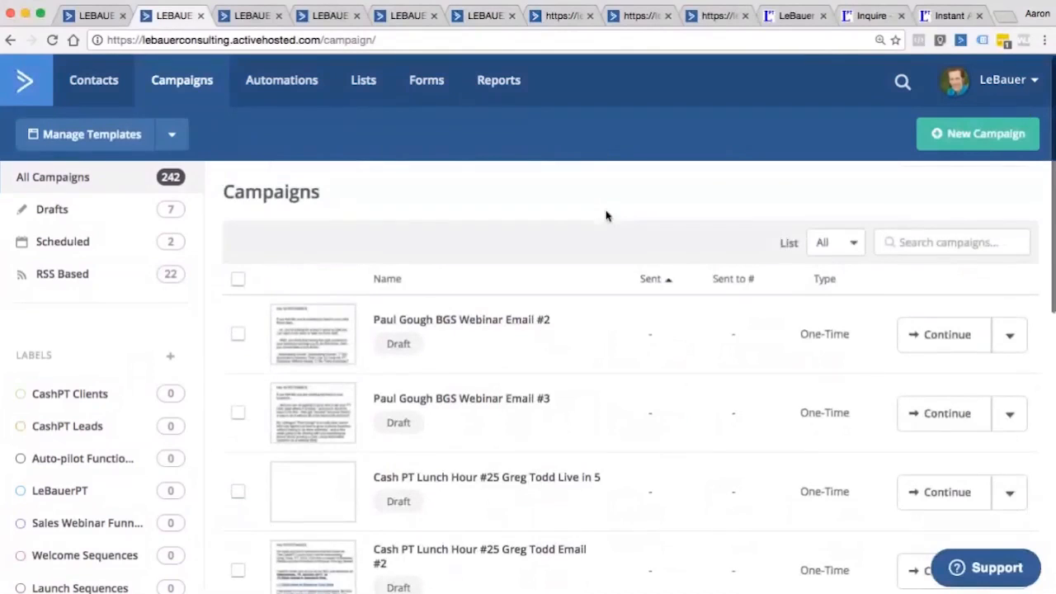
# Step: Create a new Standard campaign named "workshop" and continue to its list selection
pyautogui.click(983, 139)
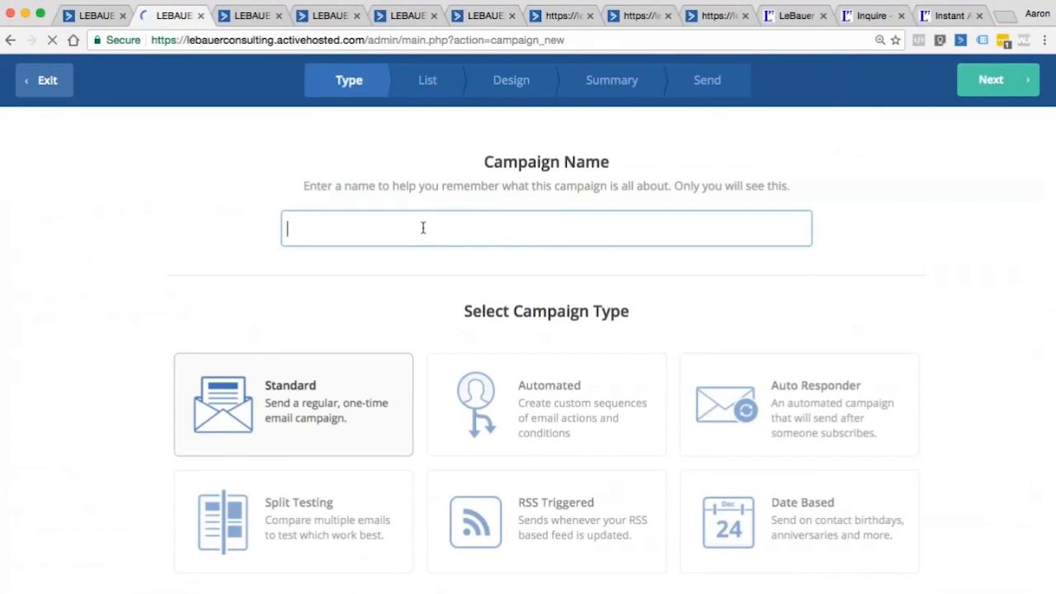
pyautogui.write('workshop')
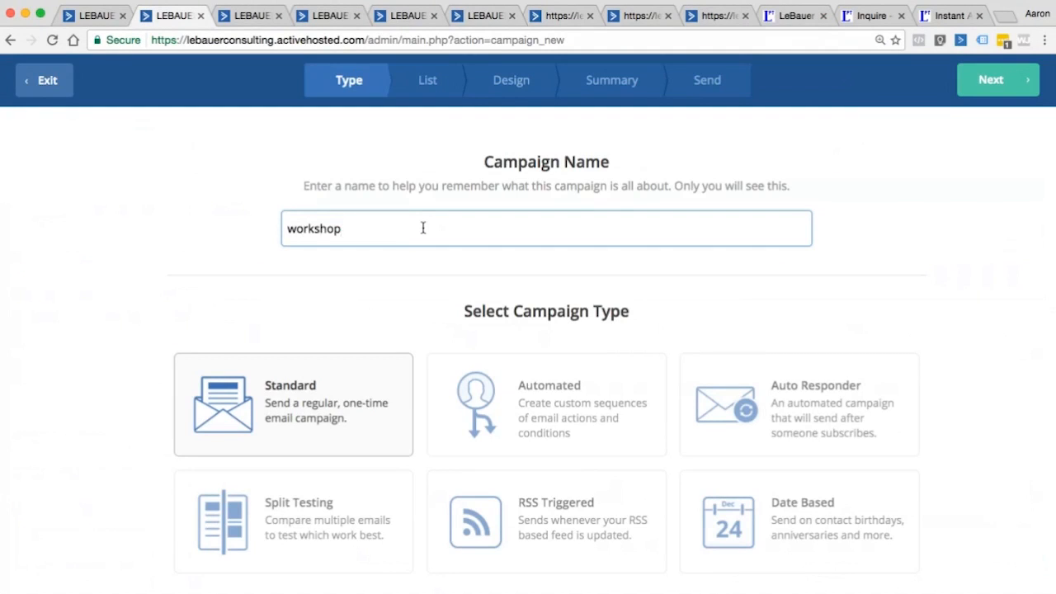
pyautogui.click(1008, 86)
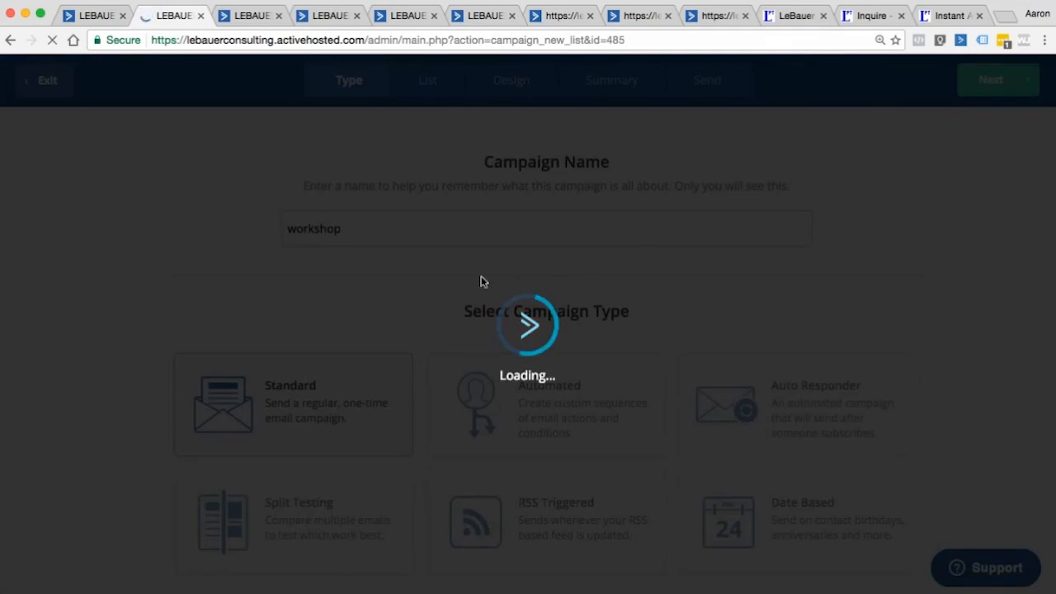
pyautogui.scroll(-3, 537, 333)
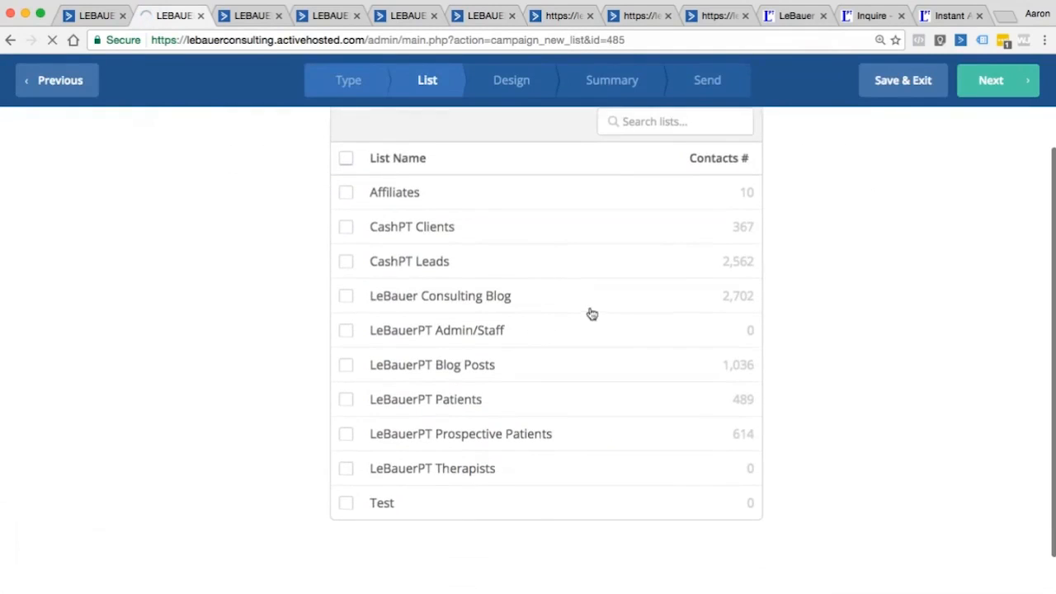
pyautogui.click(353, 503)
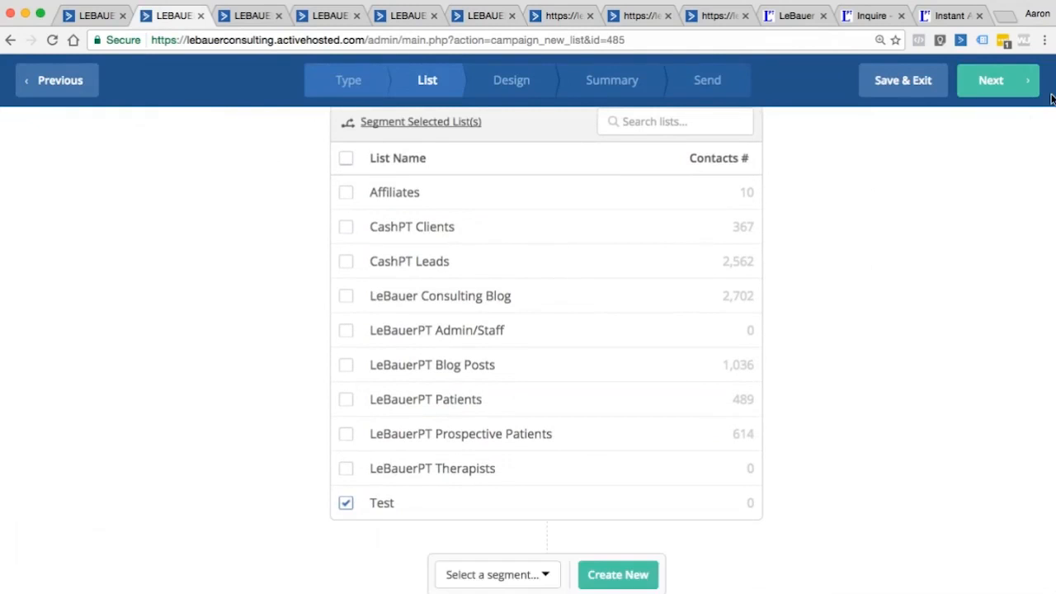
pyautogui.scroll(3, 949, 195)
pyautogui.click(999, 74)
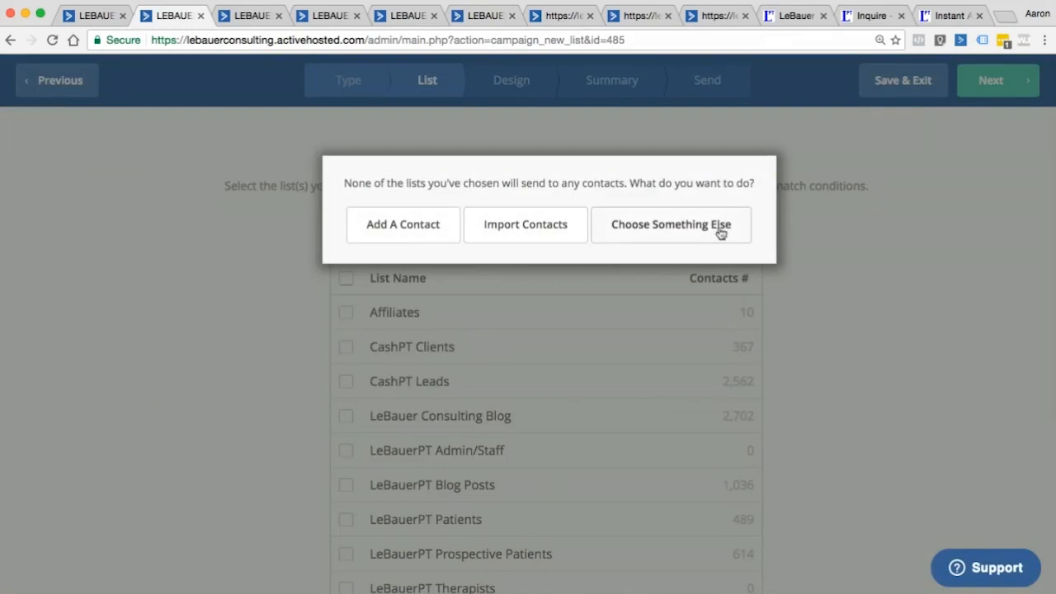
pyautogui.click(658, 228)
pyautogui.scroll(-3, 825, 235)
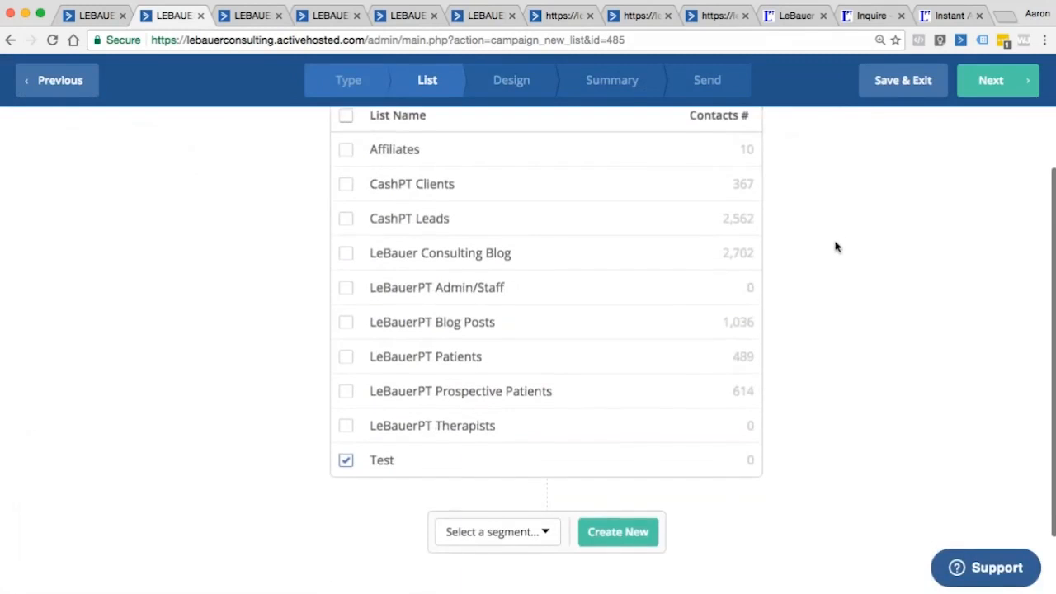
pyautogui.click(345, 462)
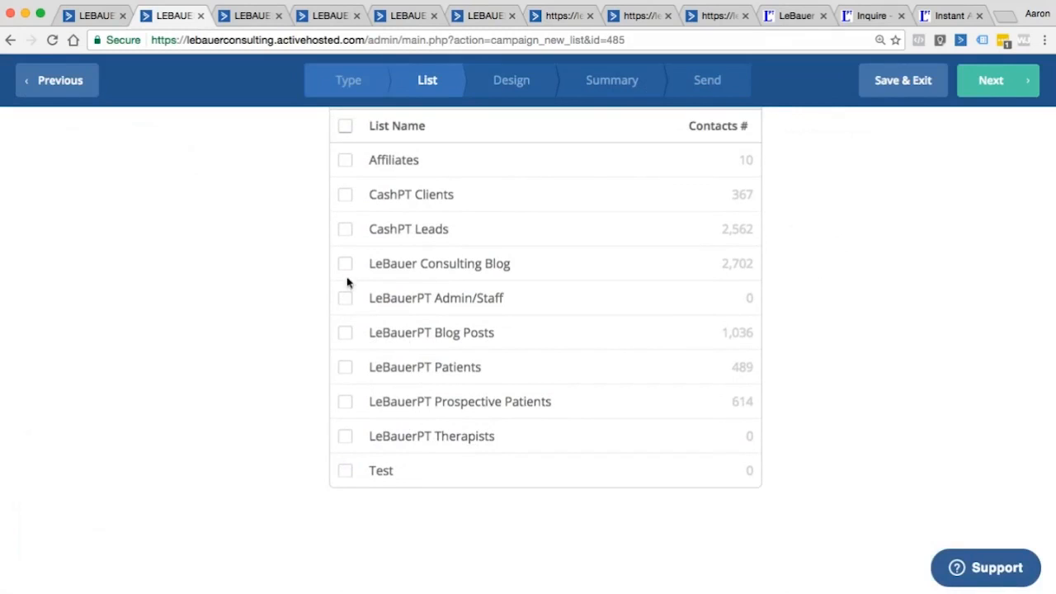
# Step: Choose the Affiliates list for the campaign, continue to the design stage and browse the available email templates
pyautogui.click(345, 162)
pyautogui.click(990, 80)
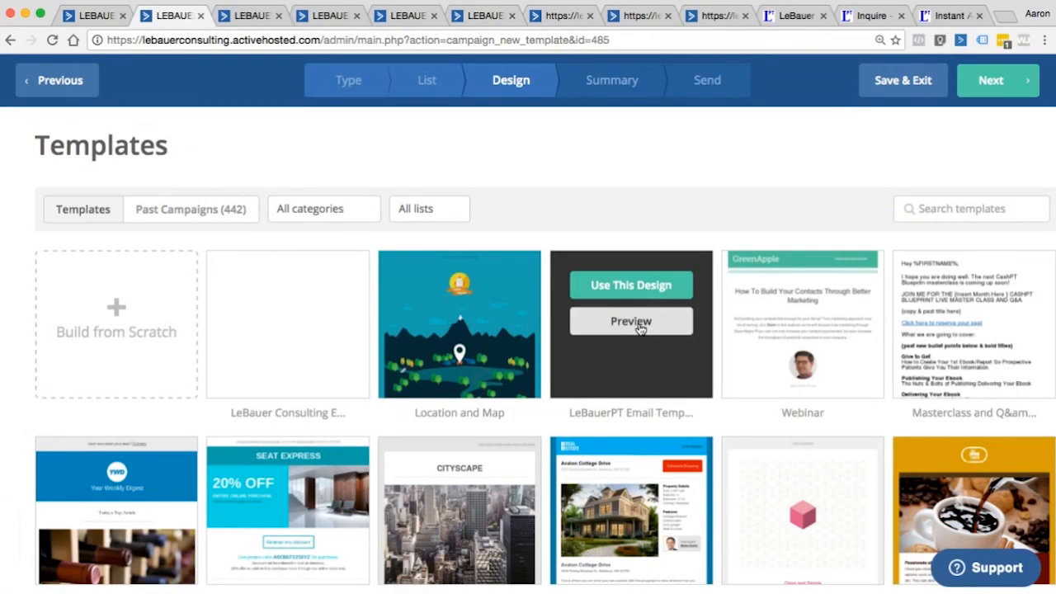
pyautogui.scroll(-1, 495, 462)
pyautogui.scroll(-2, 651, 454)
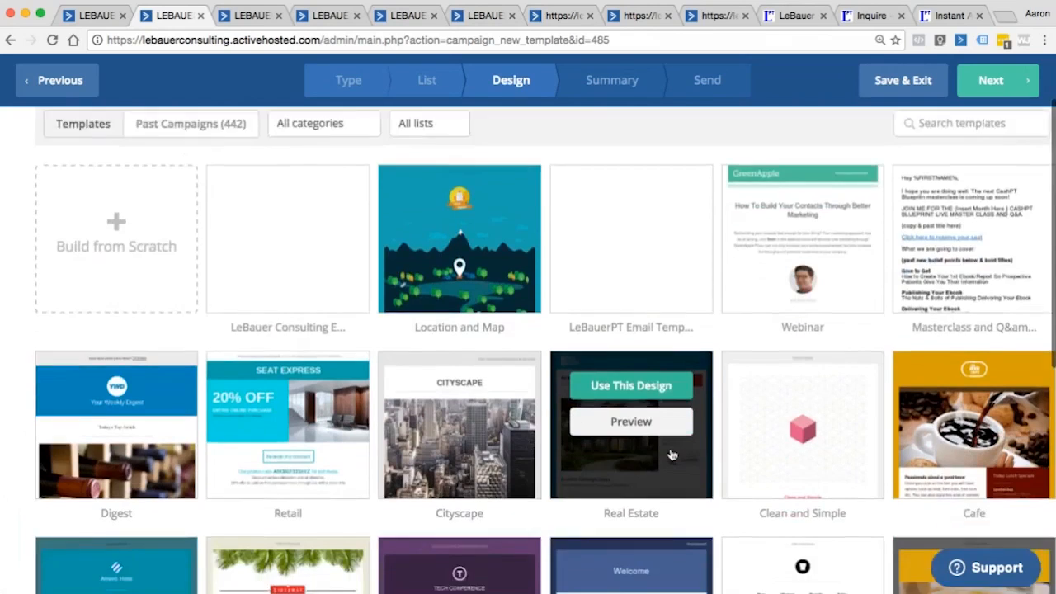
pyautogui.scroll(-3, 673, 455)
pyautogui.scroll(3, 671, 453)
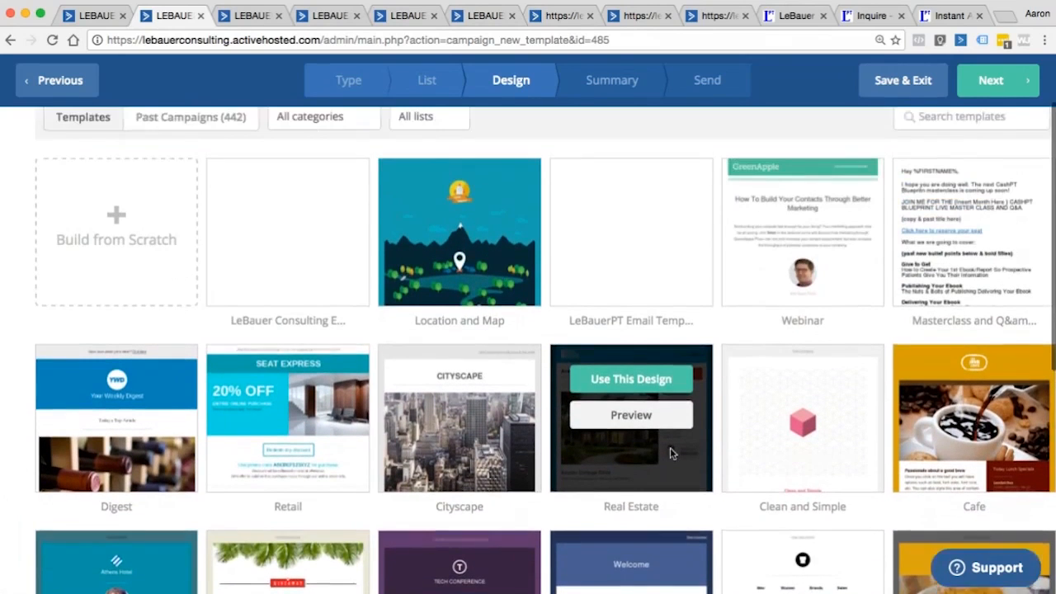
pyautogui.scroll(1, 670, 453)
pyautogui.scroll(3, 800, 423)
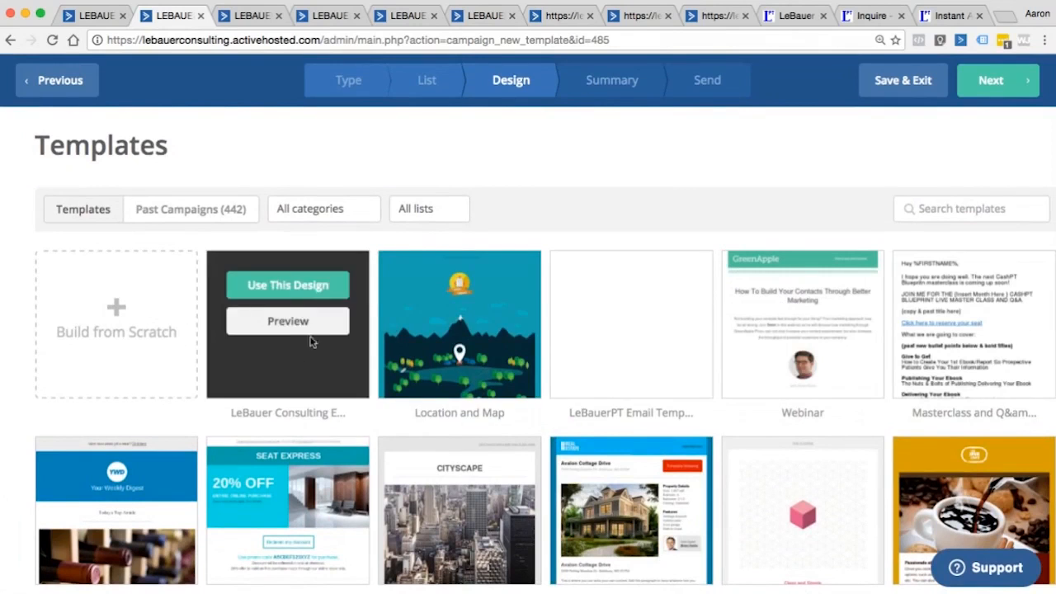
# Step: Use the LeBauerPT email template for the campaign with the email subject "test"
pyautogui.click(631, 284)
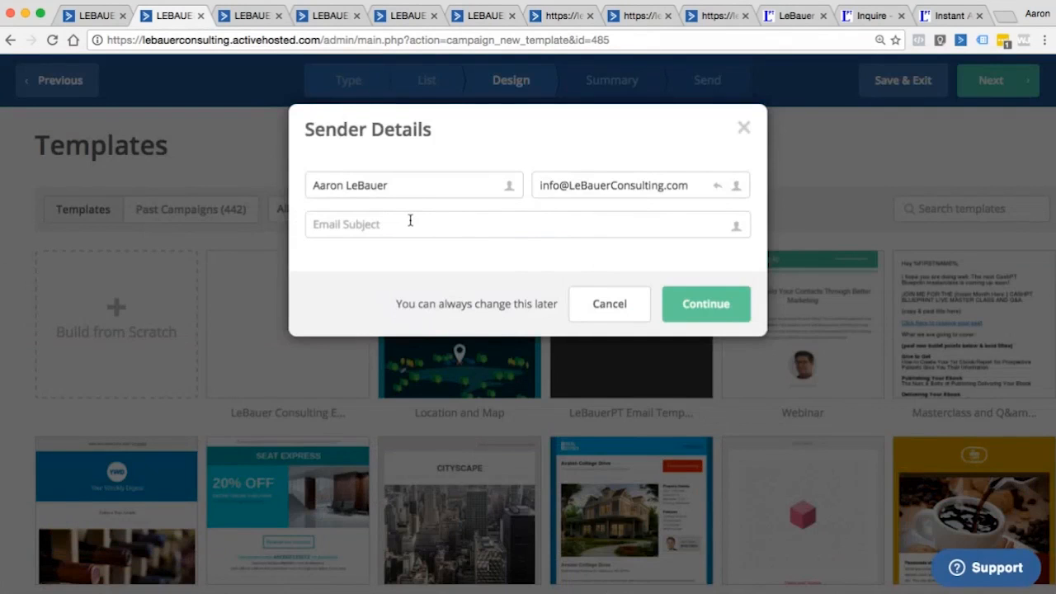
pyautogui.write('test')
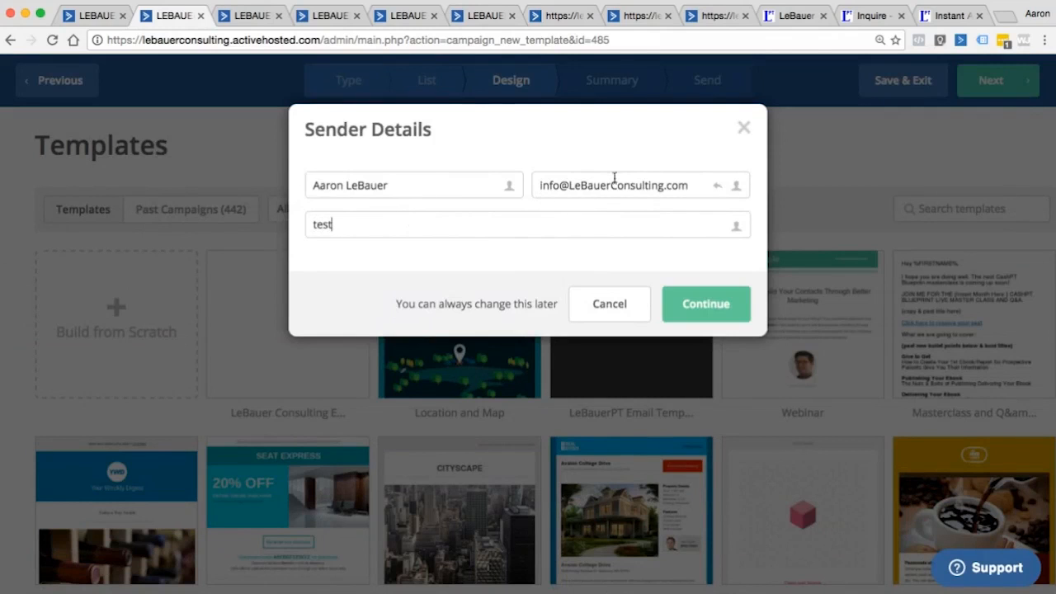
pyautogui.click(697, 321)
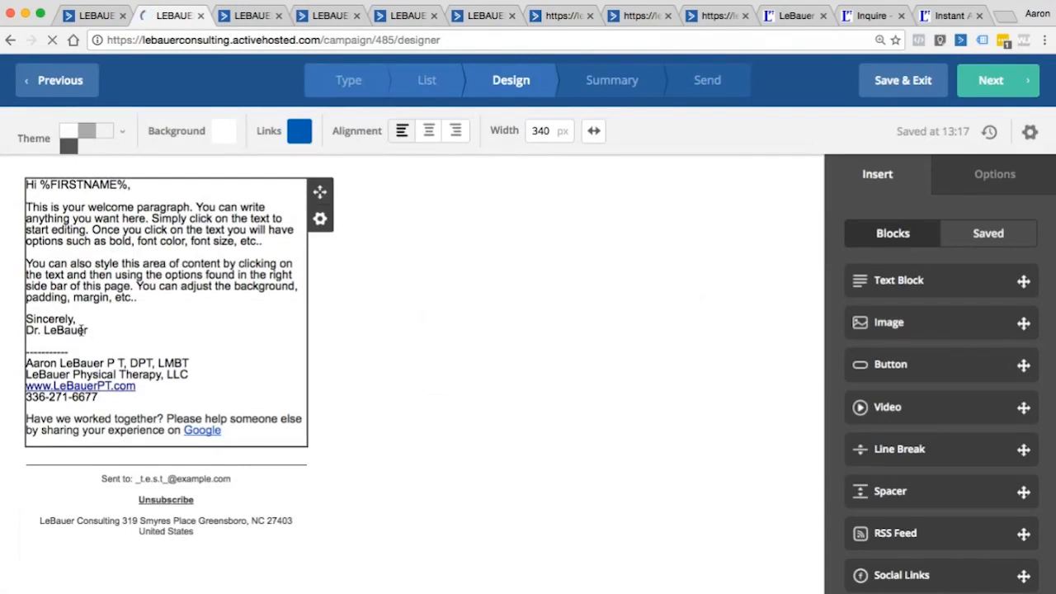
# Step: Replace the placeholder body paragraphs with "type my message here." and add the line "click here to join me" below it
pyautogui.moveTo(136, 299); pyautogui.dragTo(20, 209)
pyautogui.write('ty')
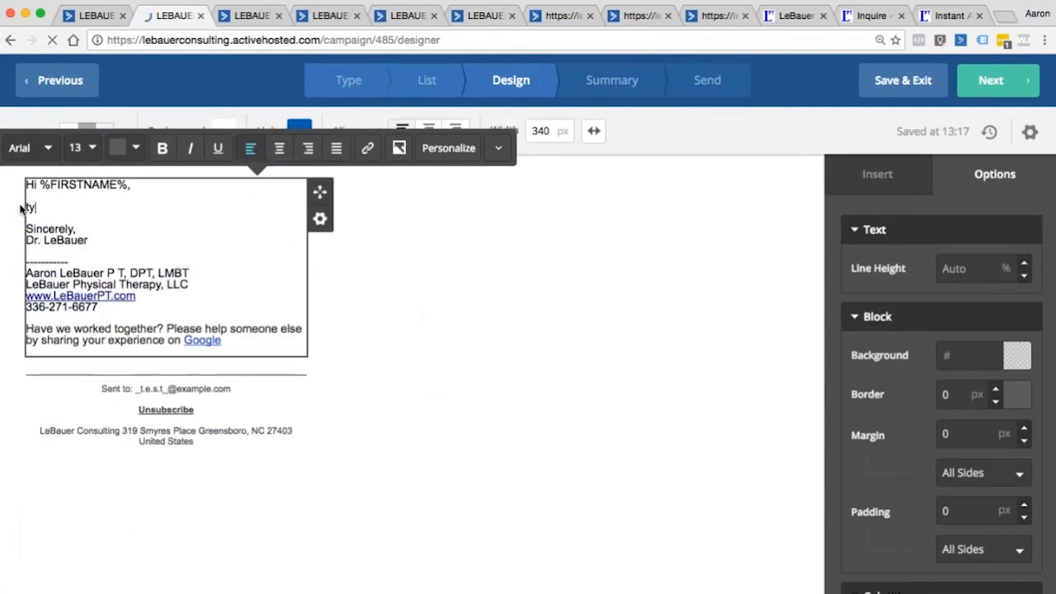
pyautogui.write('pe my message here.')
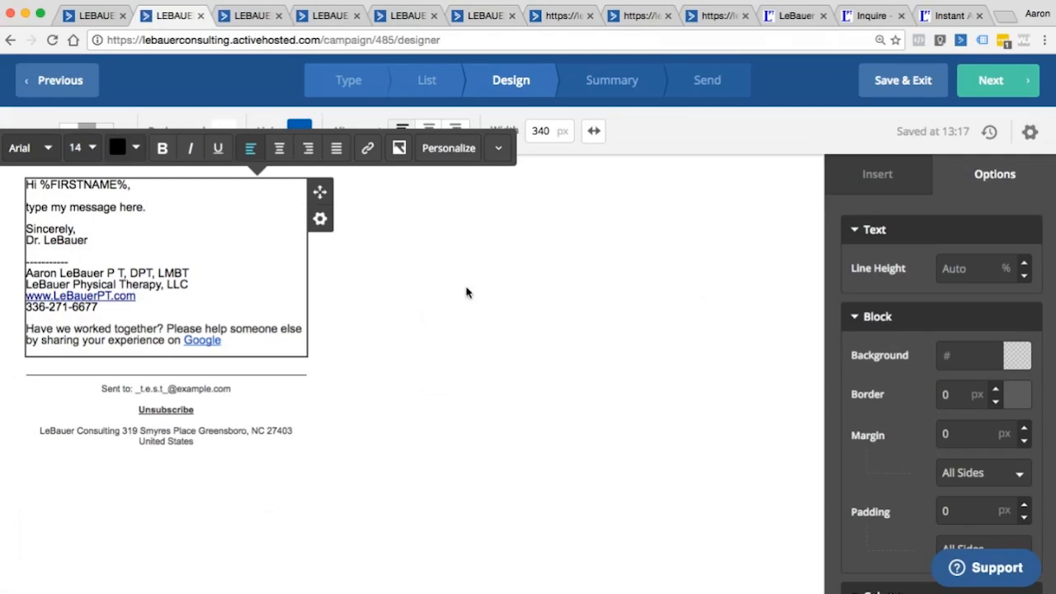
pyautogui.moveTo(146, 213)
pyautogui.mouseDown()
pyautogui.moveTo(77, 210)
pyautogui.moveTo(159, 215)
pyautogui.mouseUp()
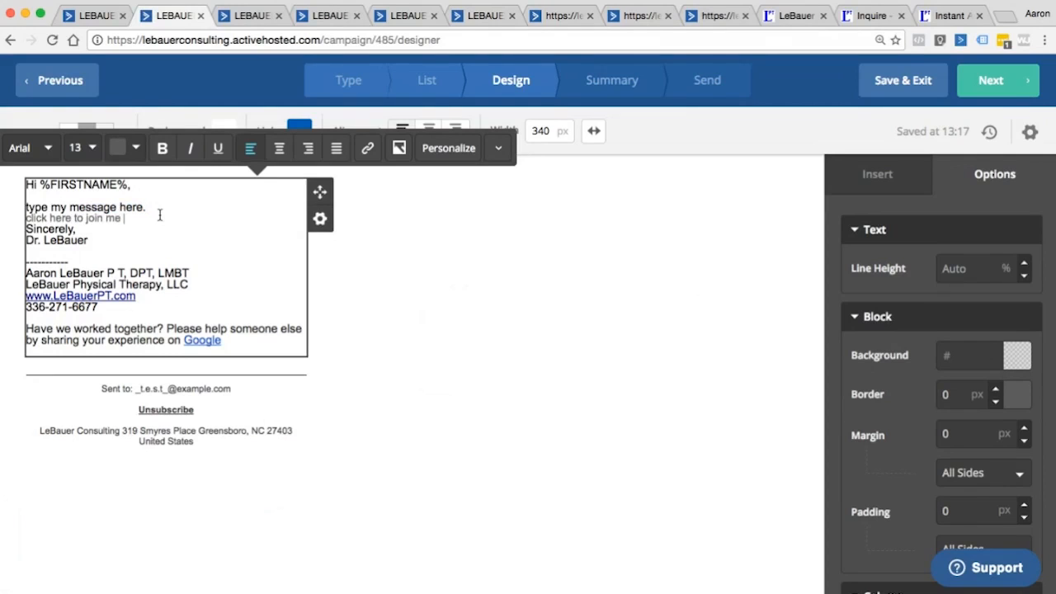
pyautogui.moveTo(126, 218); pyautogui.dragTo(18, 216)
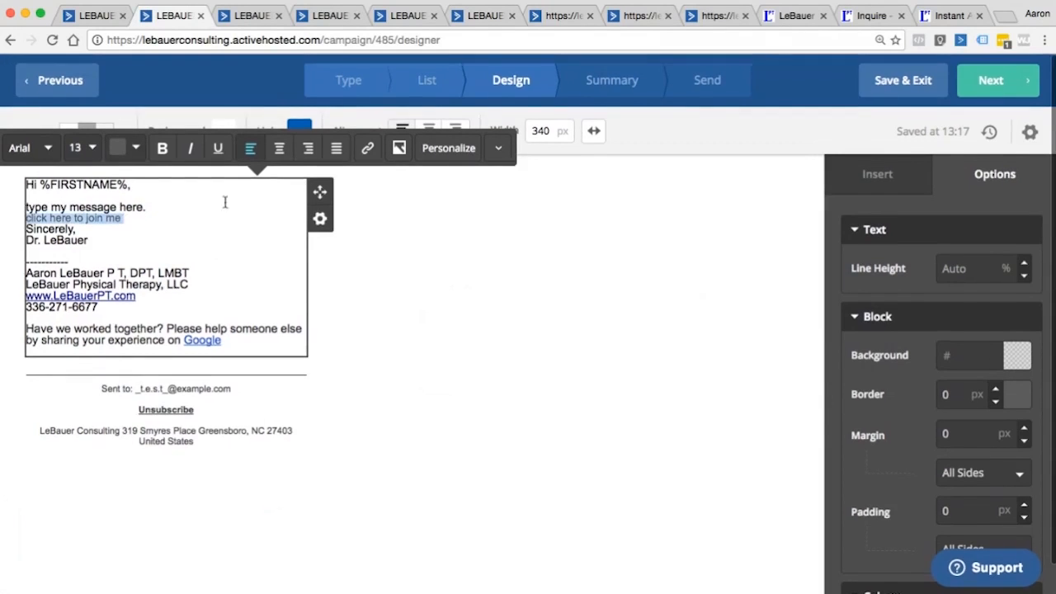
pyautogui.click(368, 148)
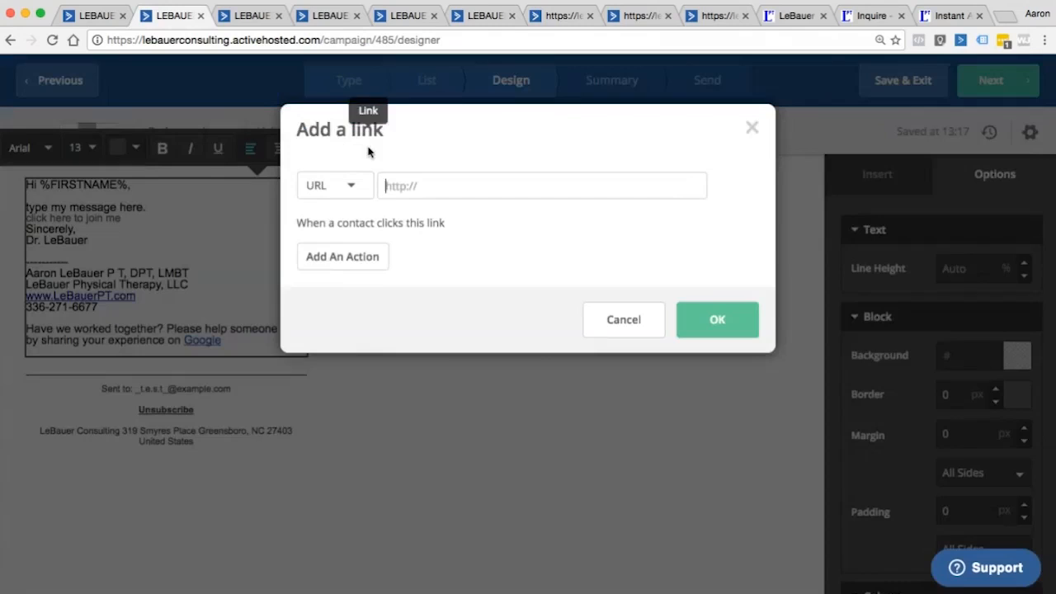
pyautogui.write('www.')
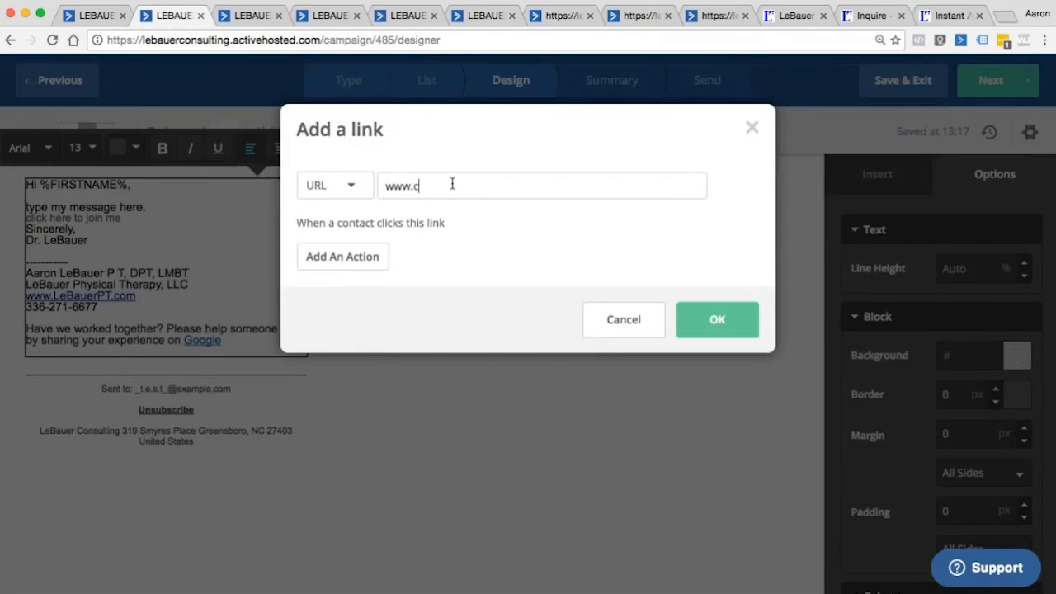
pyautogui.write('registrations')
pyautogui.write('age.com')
# Step: Try an Add Tags action for contacts who follow the link, and cancel the link without applying it
pyautogui.click(353, 254)
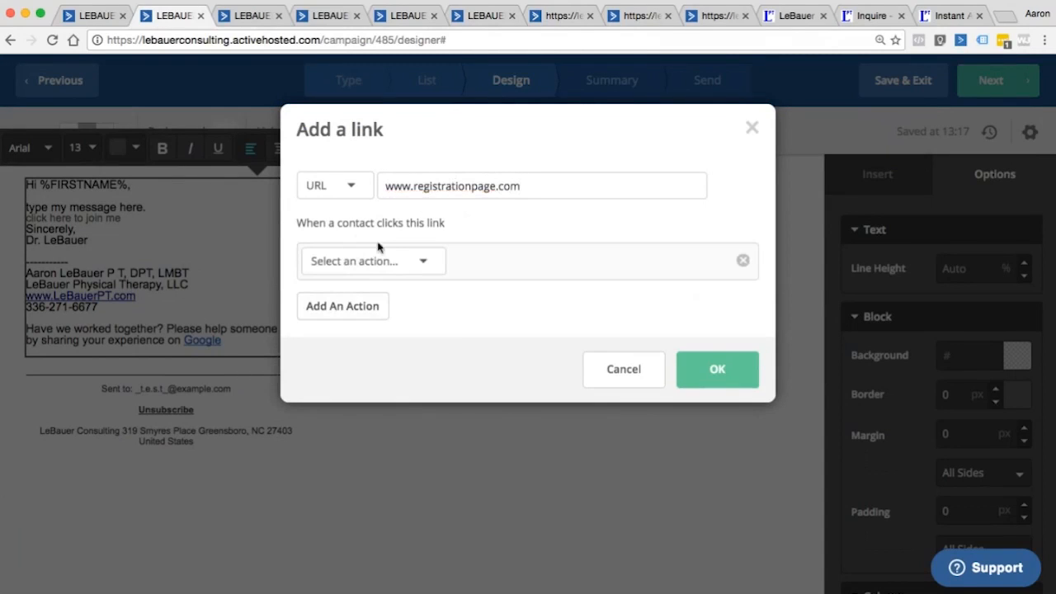
pyautogui.click(422, 262)
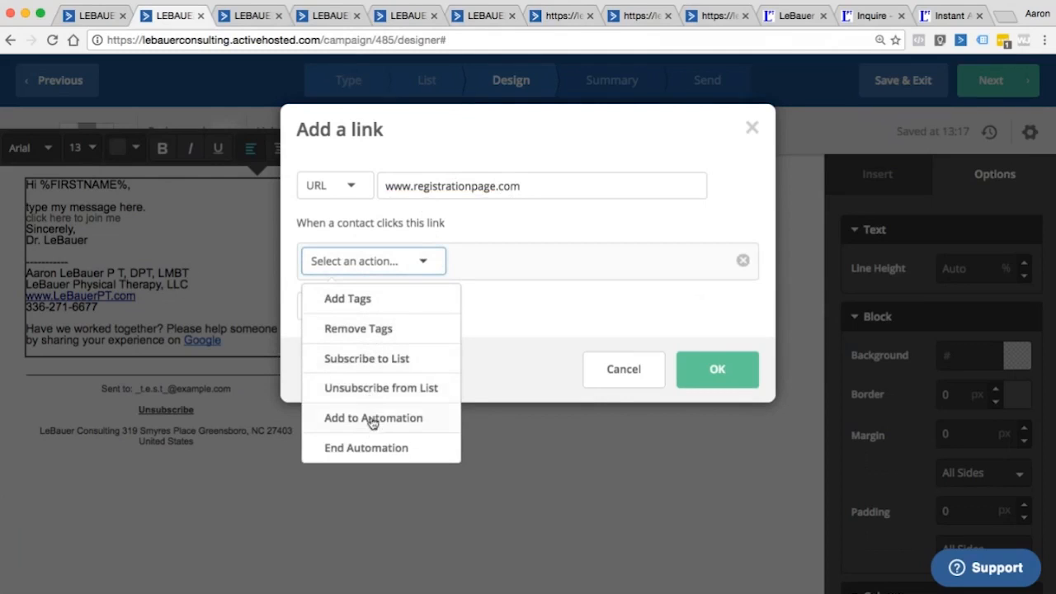
pyautogui.click(357, 300)
pyautogui.click(452, 259)
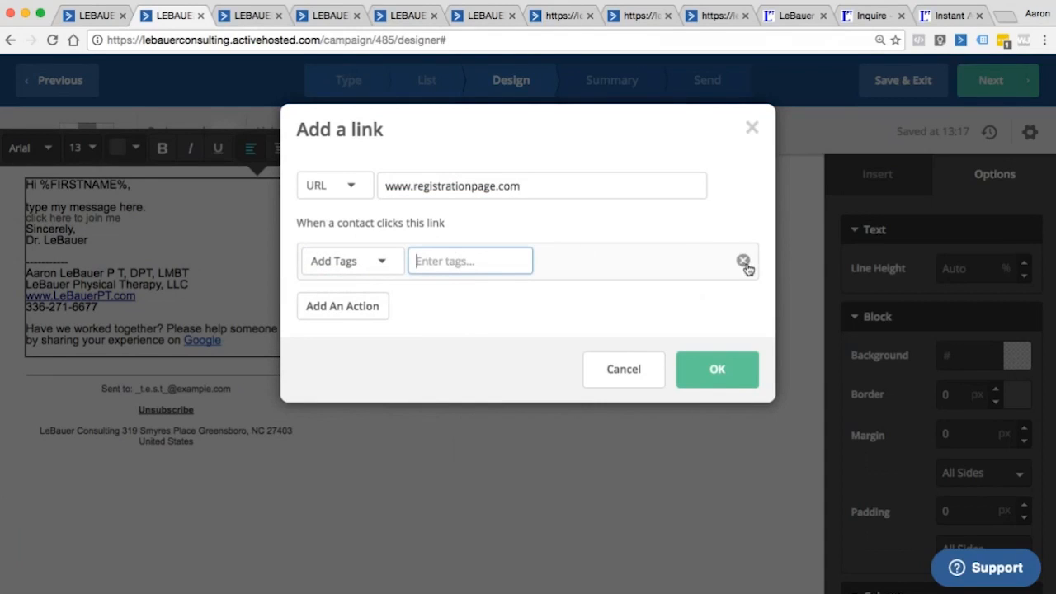
pyautogui.click(625, 368)
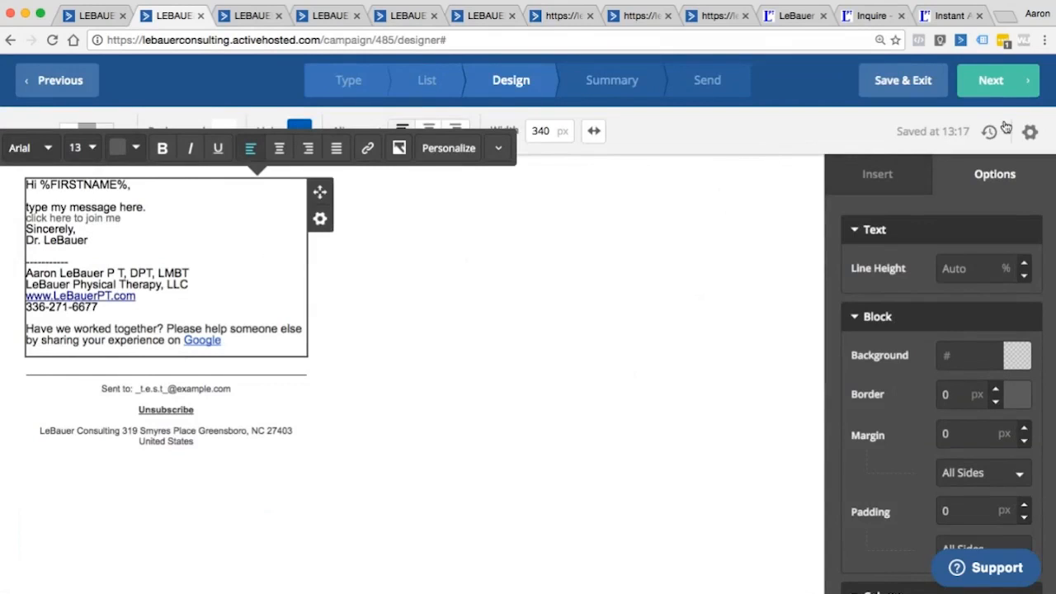
# Step: Continue the campaign to its summary and review the subject, list and tracking options
pyautogui.click(983, 96)
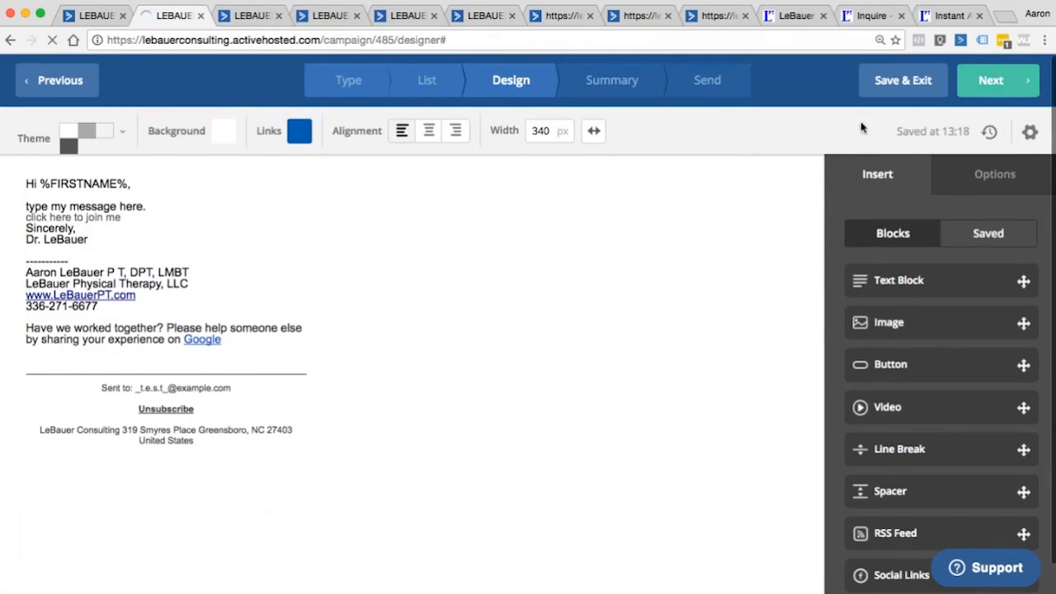
pyautogui.scroll(-1, 587, 295)
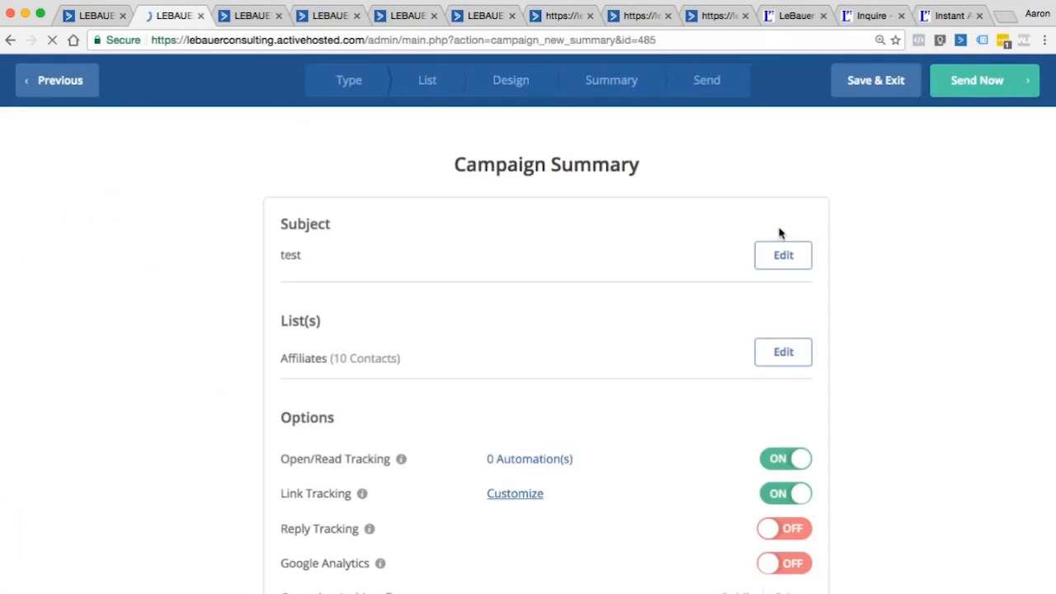
pyautogui.scroll(-3, 940, 239)
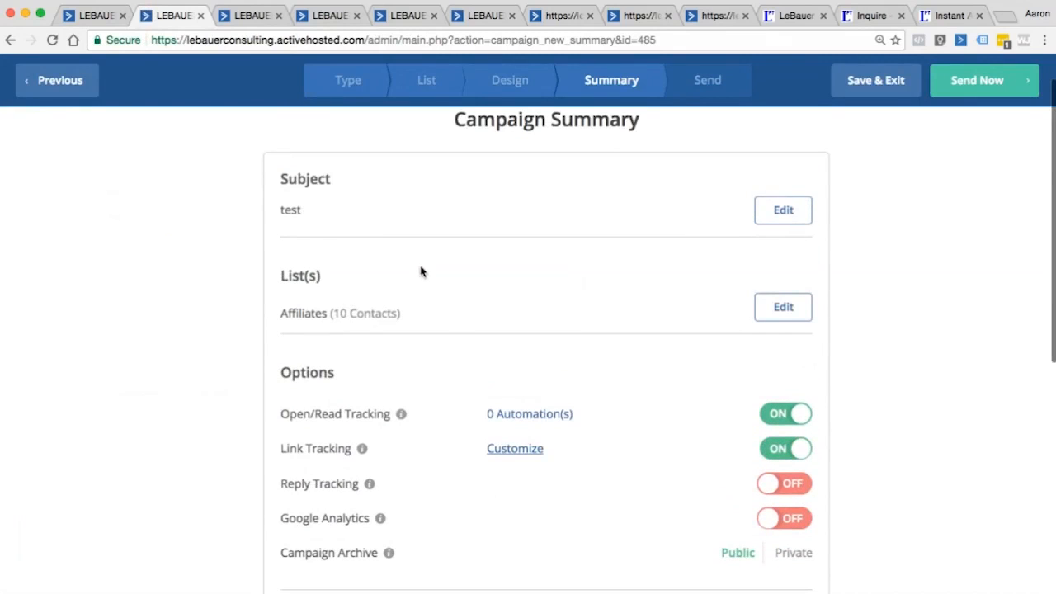
pyautogui.scroll(-5, 308, 220)
pyautogui.scroll(-4, 689, 346)
# Step: Set the campaign's scheduled send date to 01/25/2017, then save the campaign and exit the builder
pyautogui.click(761, 330)
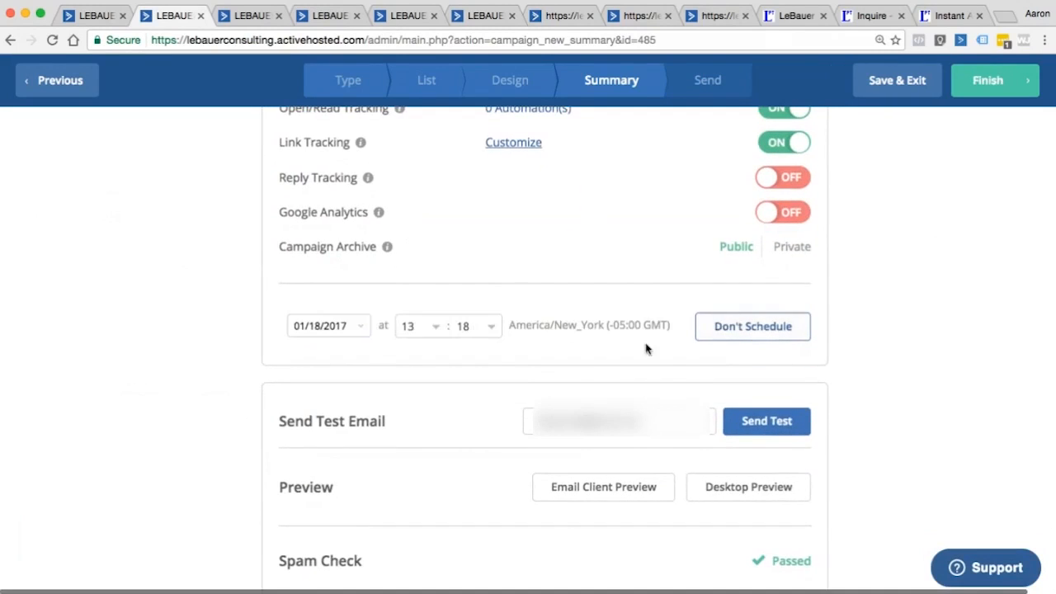
pyautogui.click(332, 325)
pyautogui.click(325, 420)
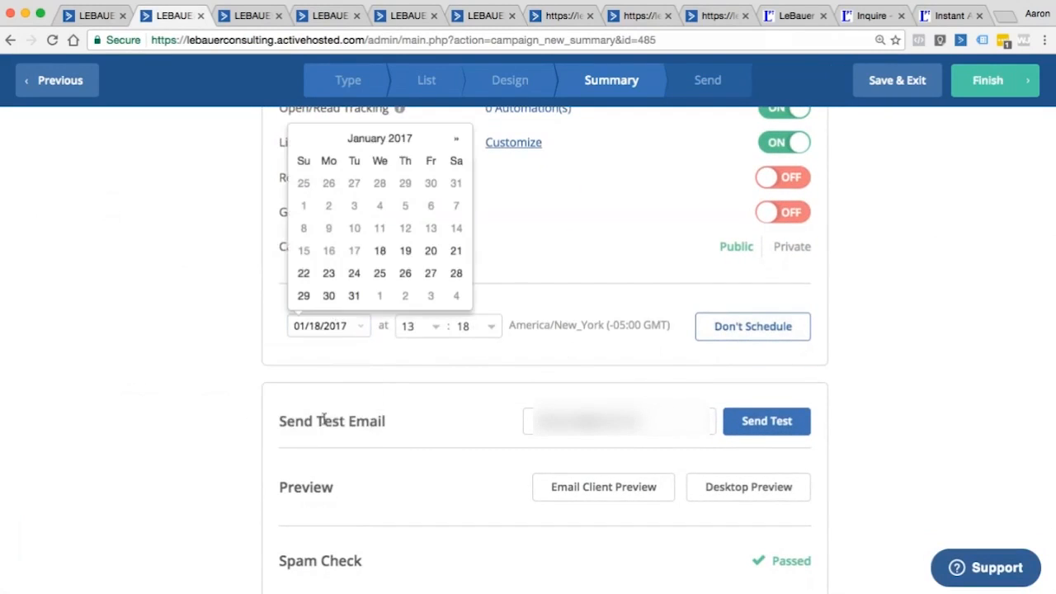
pyautogui.click(379, 273)
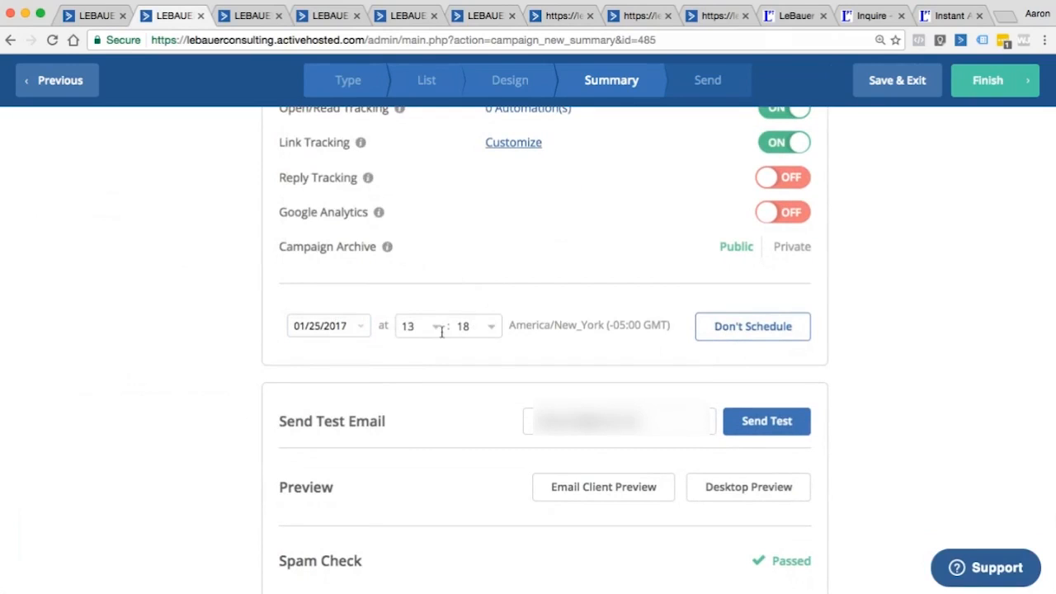
pyautogui.scroll(-3, 726, 334)
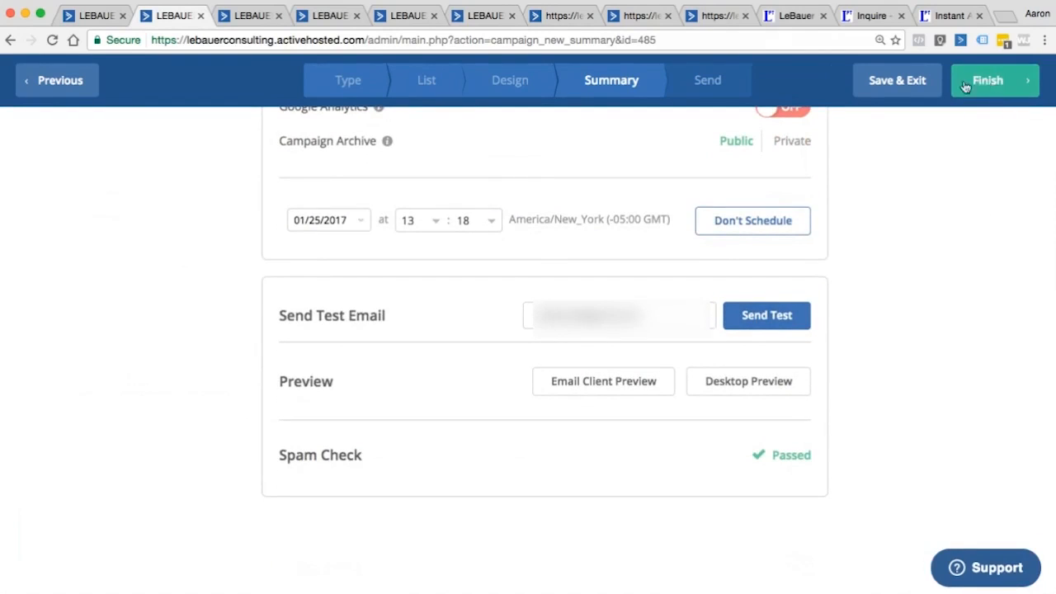
pyautogui.click(904, 87)
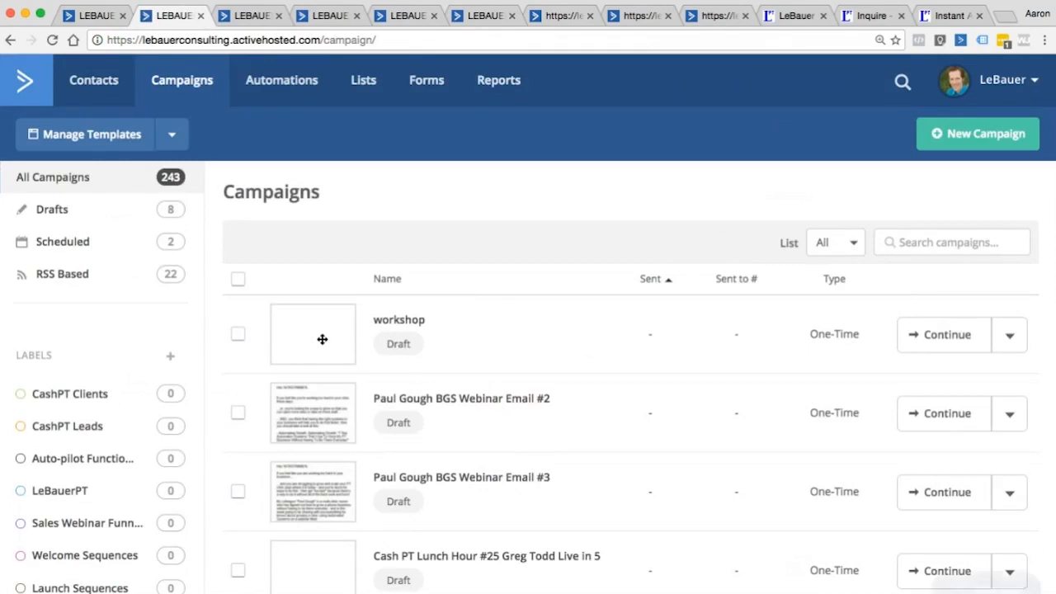
# Step: Delete the "workshop" draft campaign from the campaigns list and confirm the deletion
pyautogui.click(1009, 334)
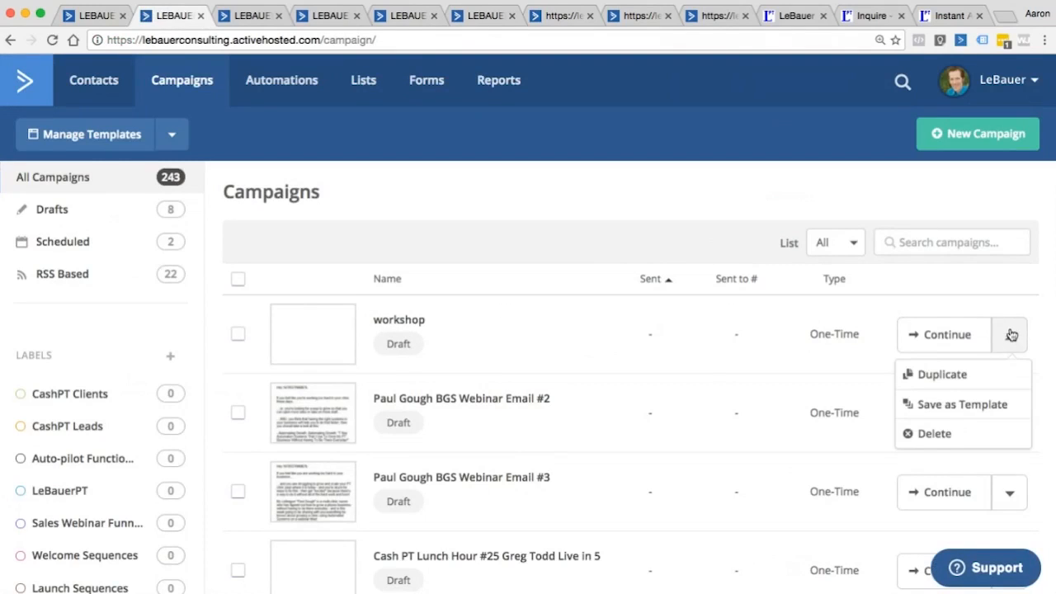
pyautogui.click(932, 435)
pyautogui.click(691, 270)
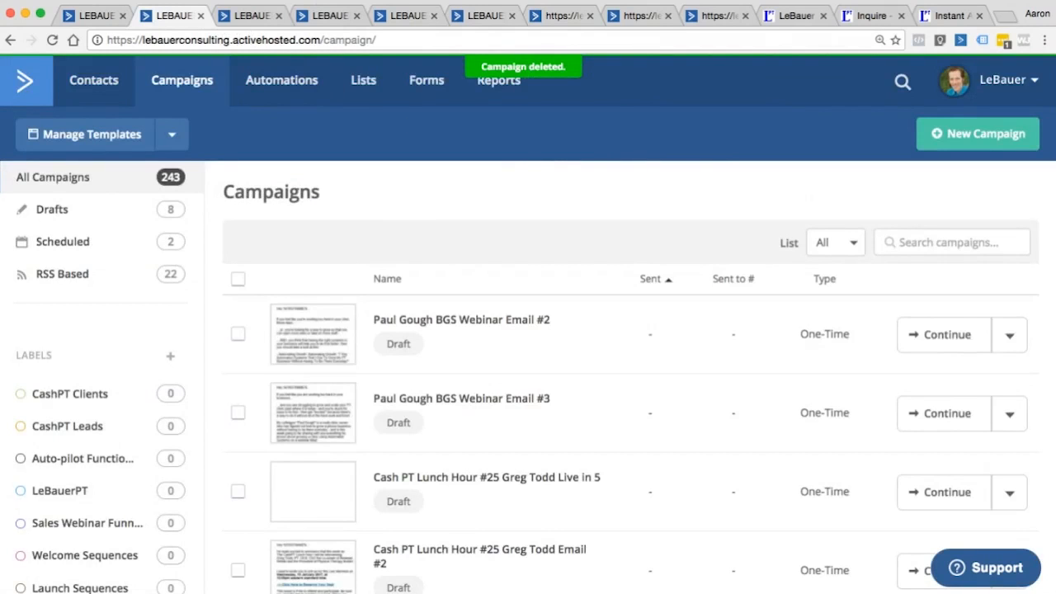
# Step: Switch to the LeBauer Physical Therapy website and examine the homepage's free book offer and cost and availability inquiry link
pyautogui.click(252, 15)
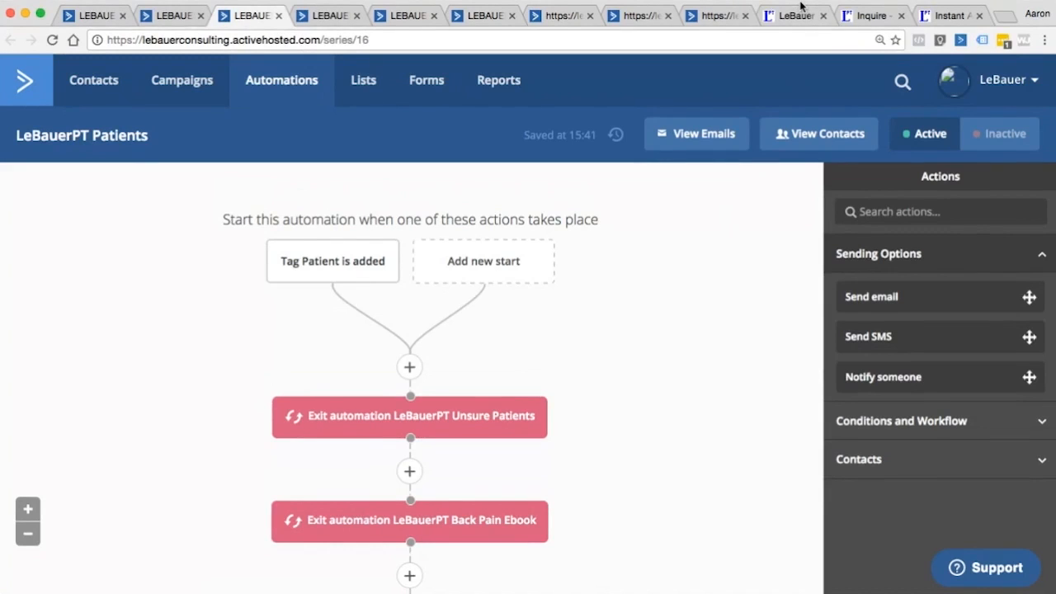
pyautogui.click(864, 17)
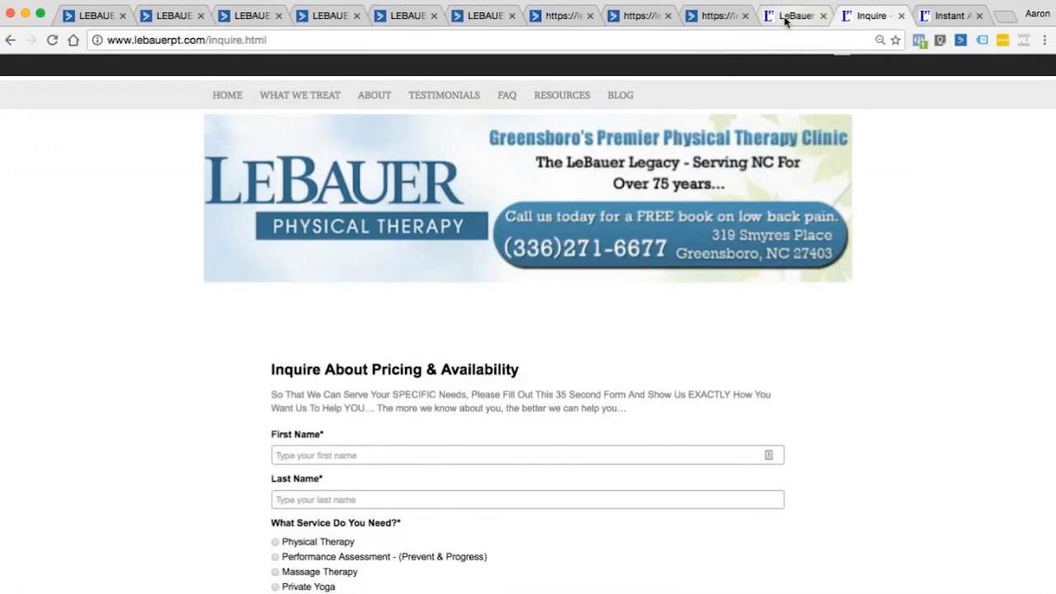
pyautogui.click(784, 18)
pyautogui.scroll(-2, 947, 192)
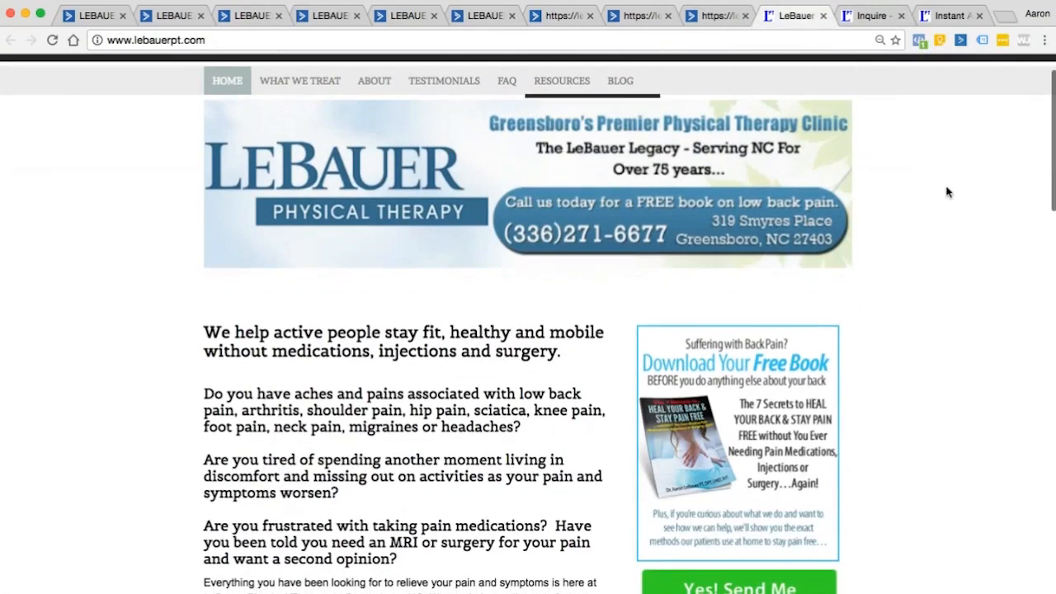
pyautogui.scroll(-1, 947, 191)
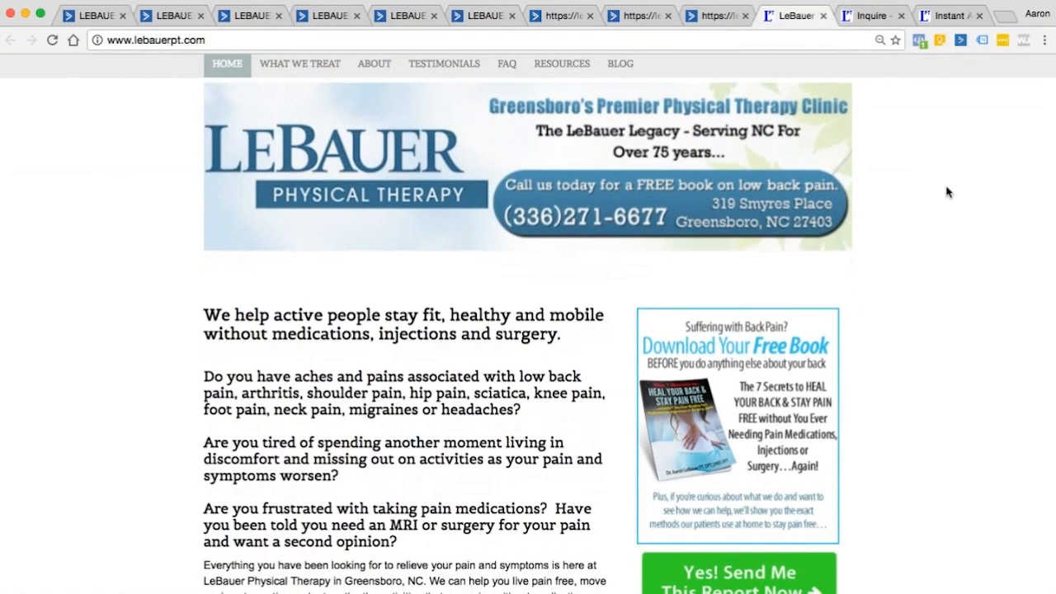
pyautogui.scroll(2, 947, 192)
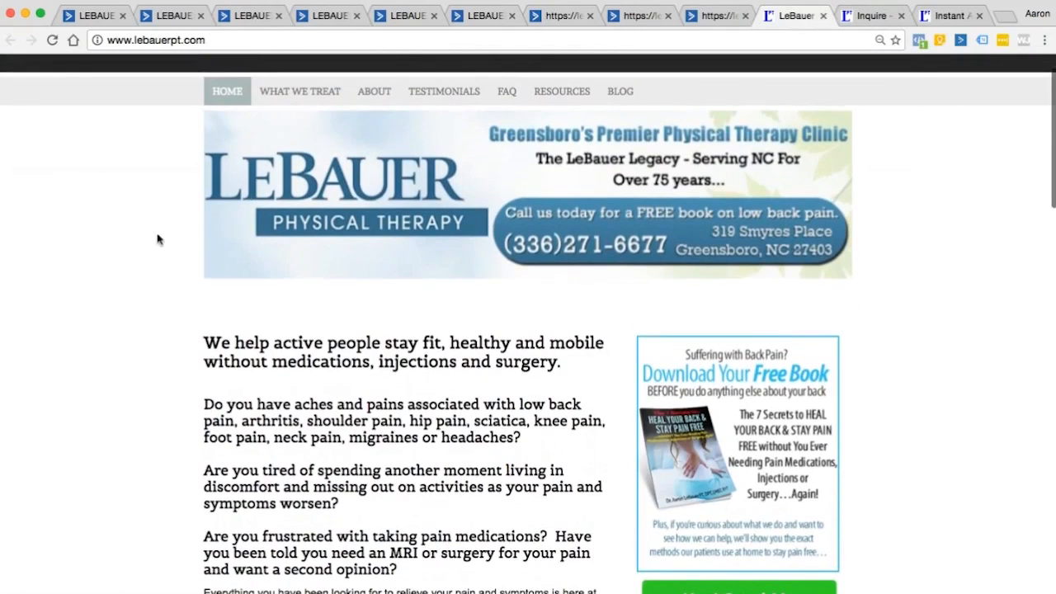
pyautogui.scroll(-1, 149, 239)
pyautogui.scroll(-10, 142, 239)
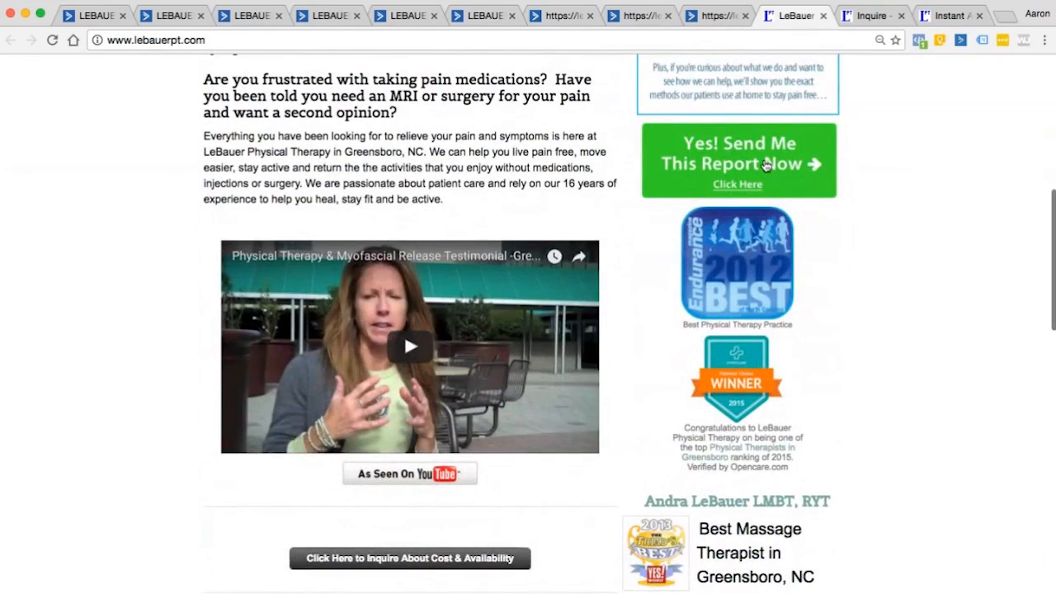
pyautogui.scroll(-7, 507, 176)
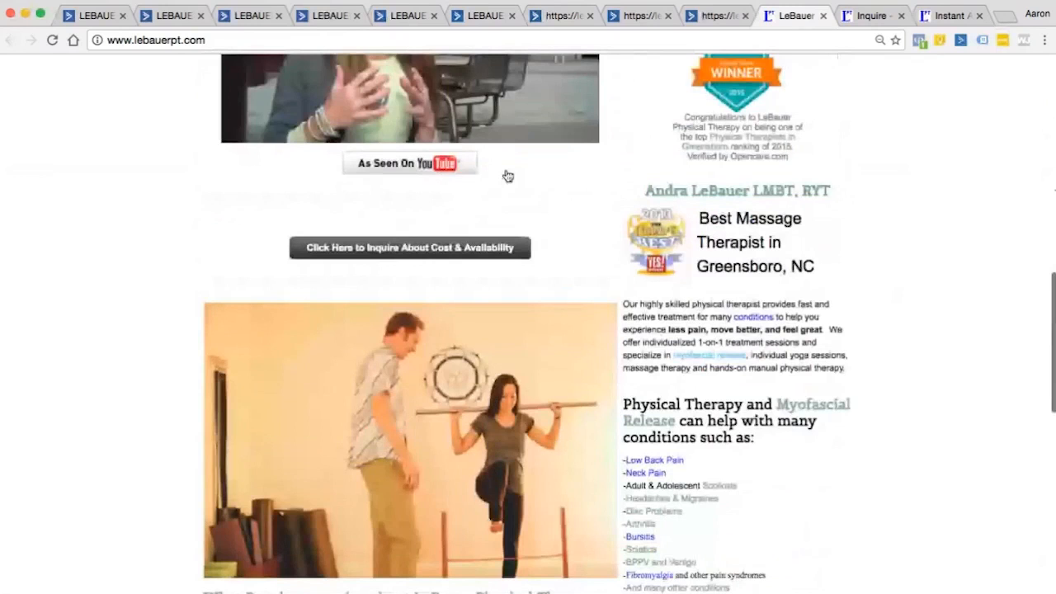
pyautogui.scroll(-1, 507, 176)
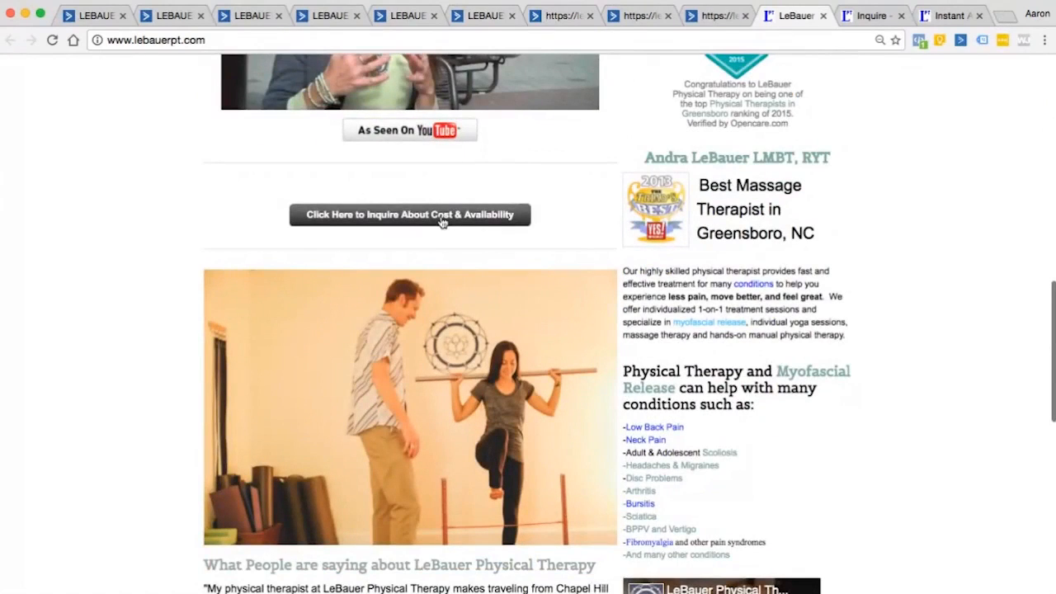
# Step: Open the cost and availability inquiry page and examine its form questions, from service needed through contact details
pyautogui.click(442, 216)
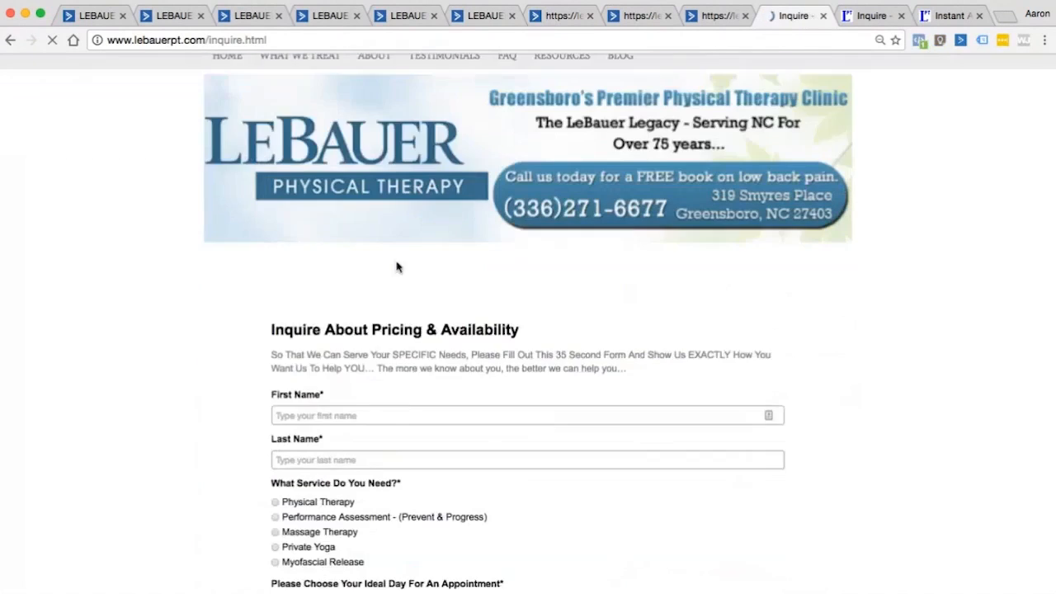
pyautogui.scroll(-2, 454, 349)
pyautogui.scroll(-3, 462, 349)
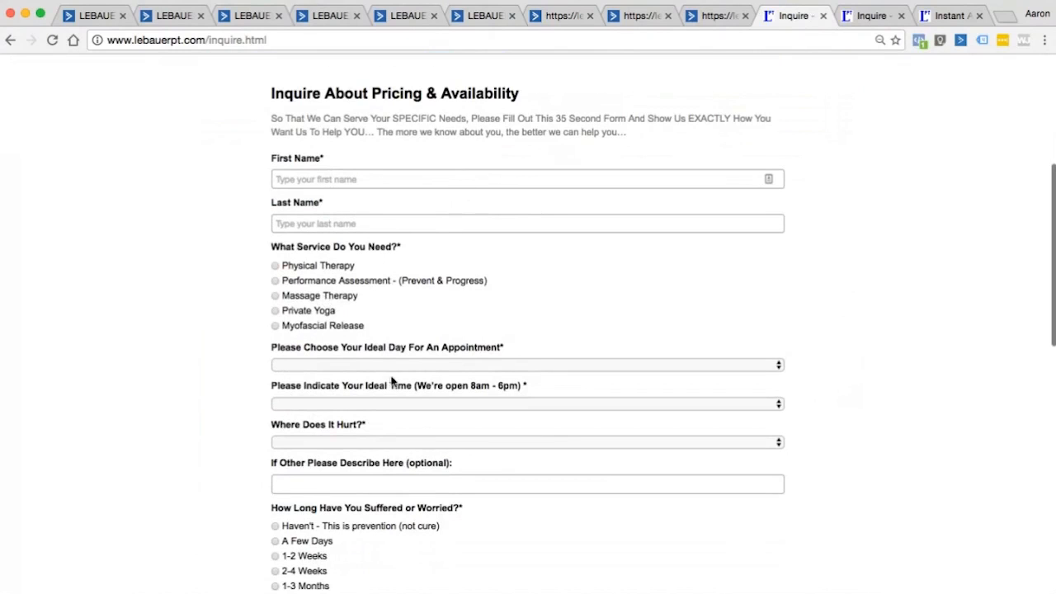
pyautogui.scroll(-10, 396, 383)
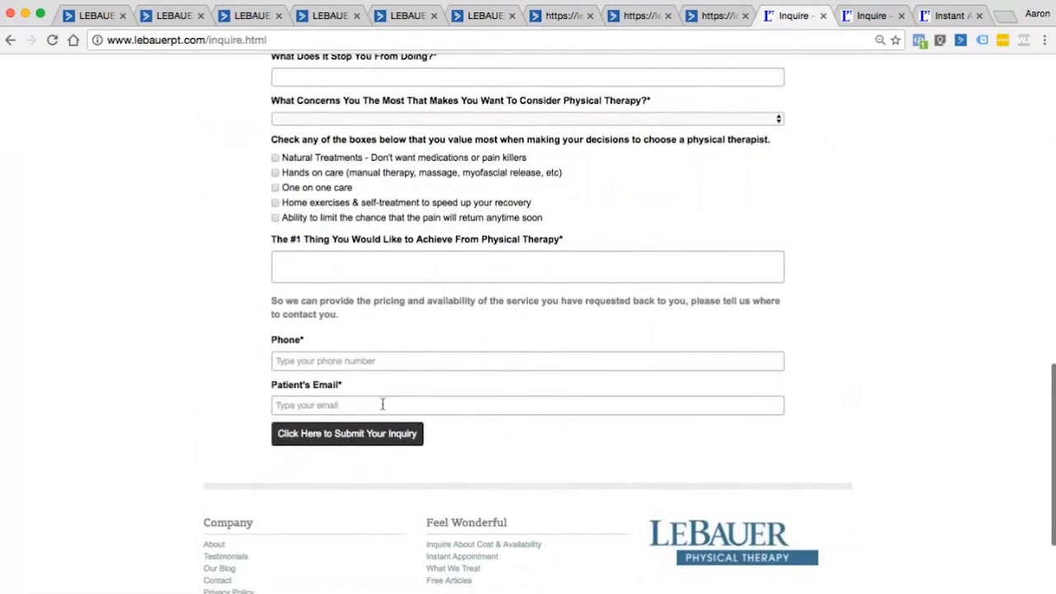
pyautogui.scroll(1, 427, 347)
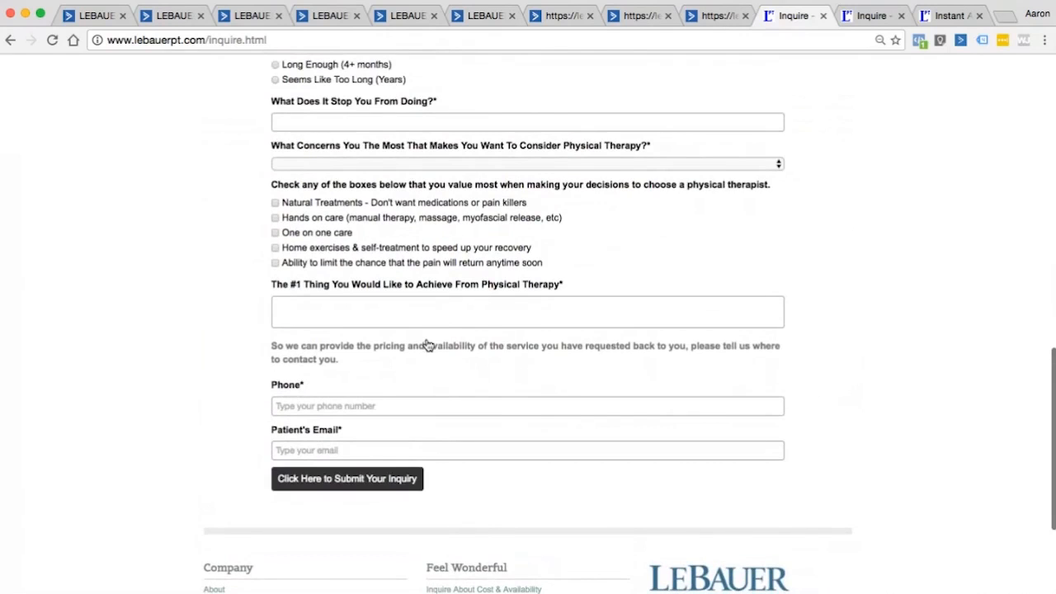
pyautogui.scroll(2, 427, 346)
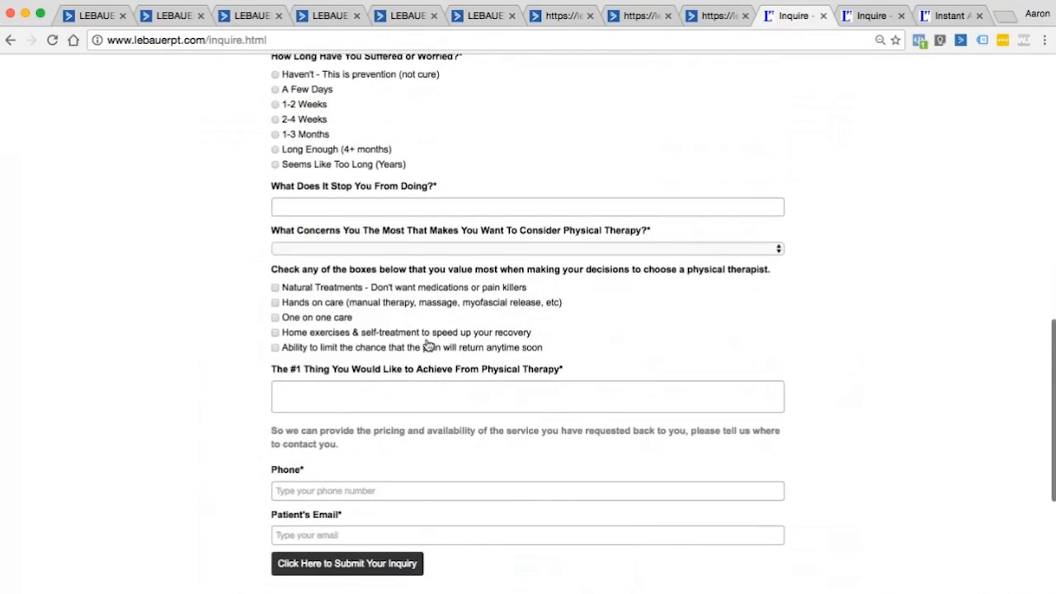
pyautogui.scroll(15, 426, 346)
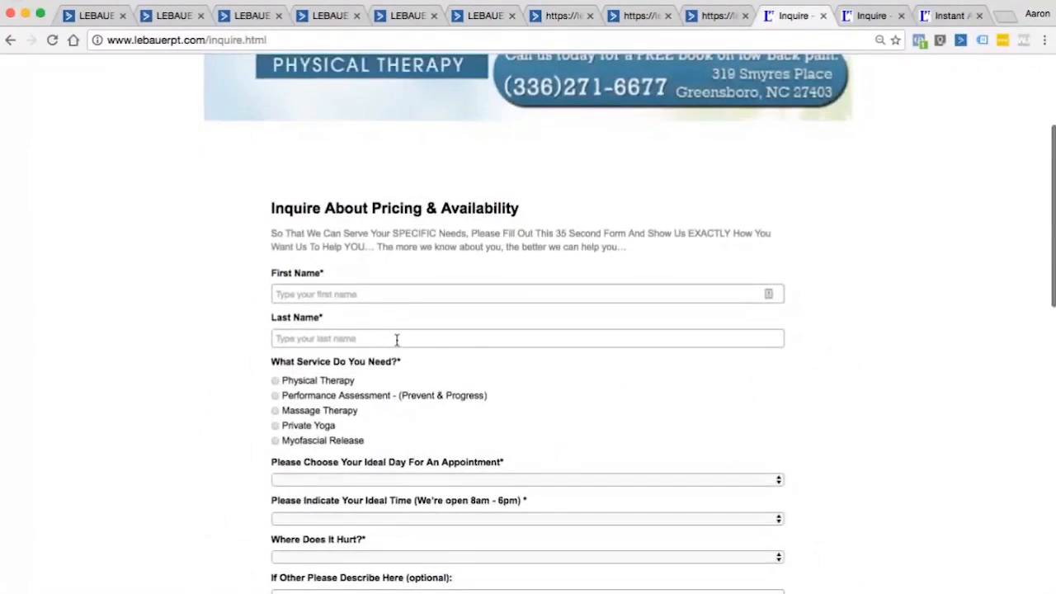
pyautogui.scroll(-1, 396, 339)
pyautogui.scroll(-2, 457, 432)
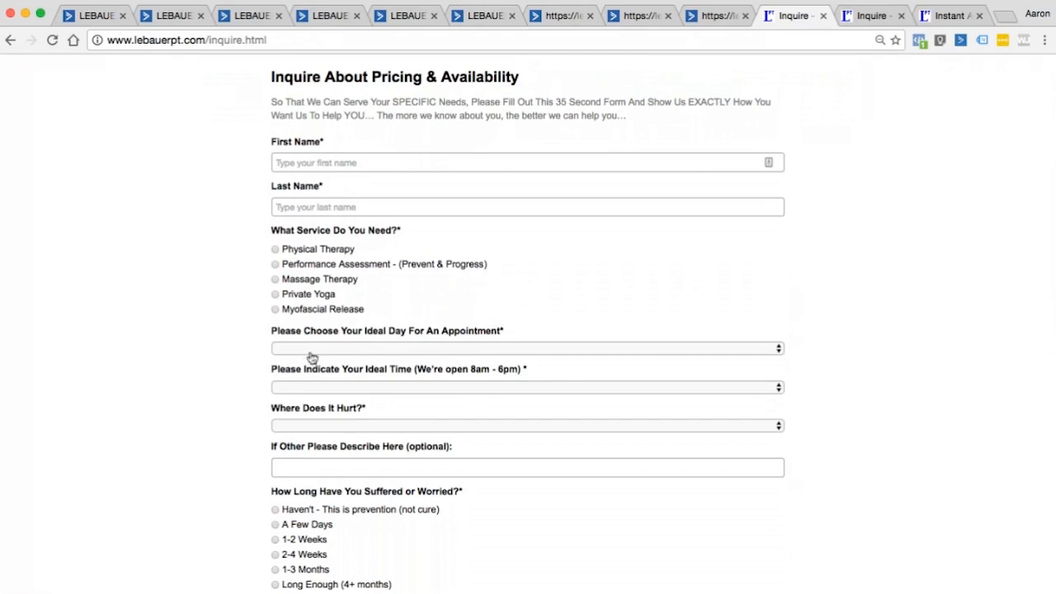
pyautogui.scroll(-1, 492, 311)
pyautogui.scroll(-3, 495, 314)
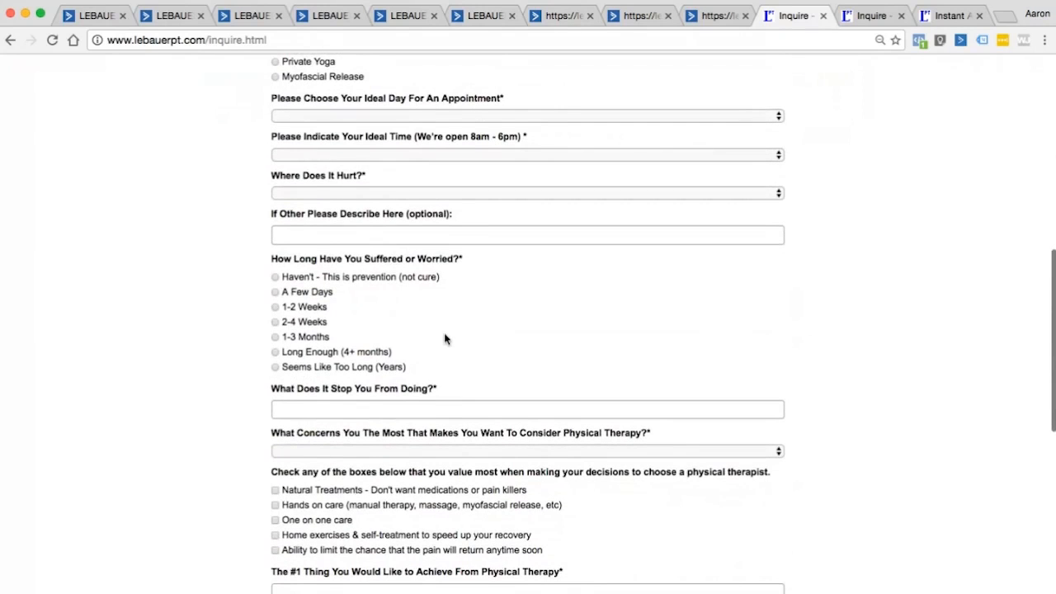
pyautogui.scroll(-2, 444, 339)
pyautogui.scroll(-3, 444, 337)
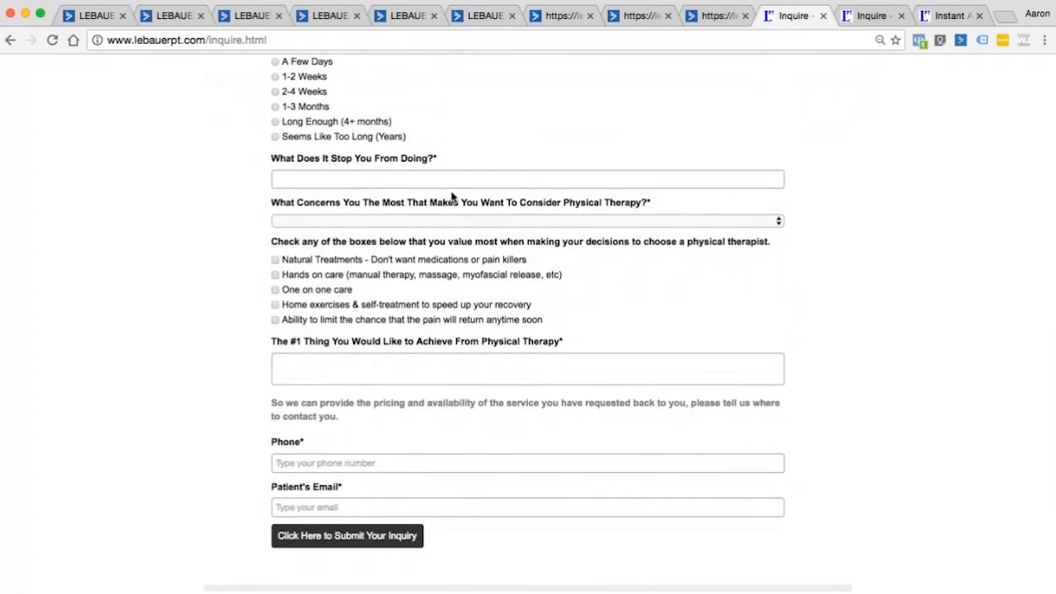
pyautogui.scroll(-2, 478, 287)
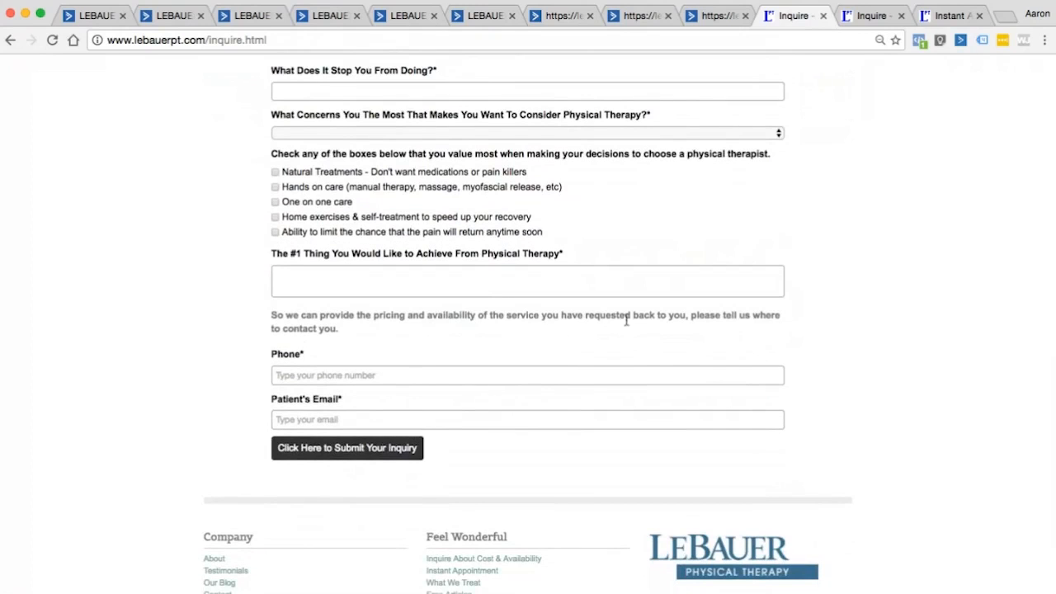
# Step: Look through the open LeBauerPT Back Pain Ebook, Pt. Onboarding and Patients automations for the inquiry form workflow
pyautogui.click(402, 17)
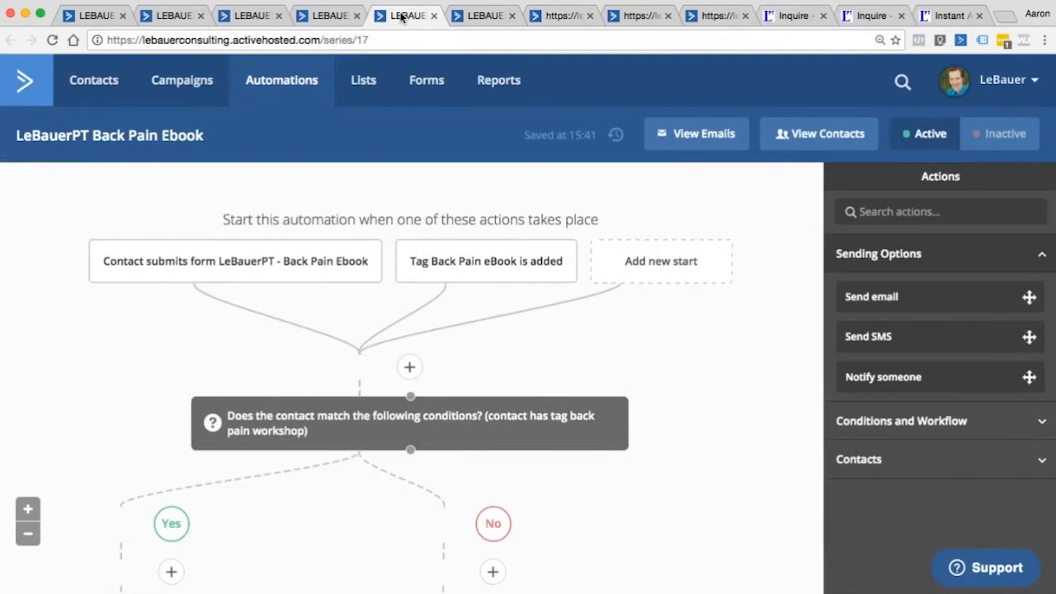
pyautogui.click(330, 16)
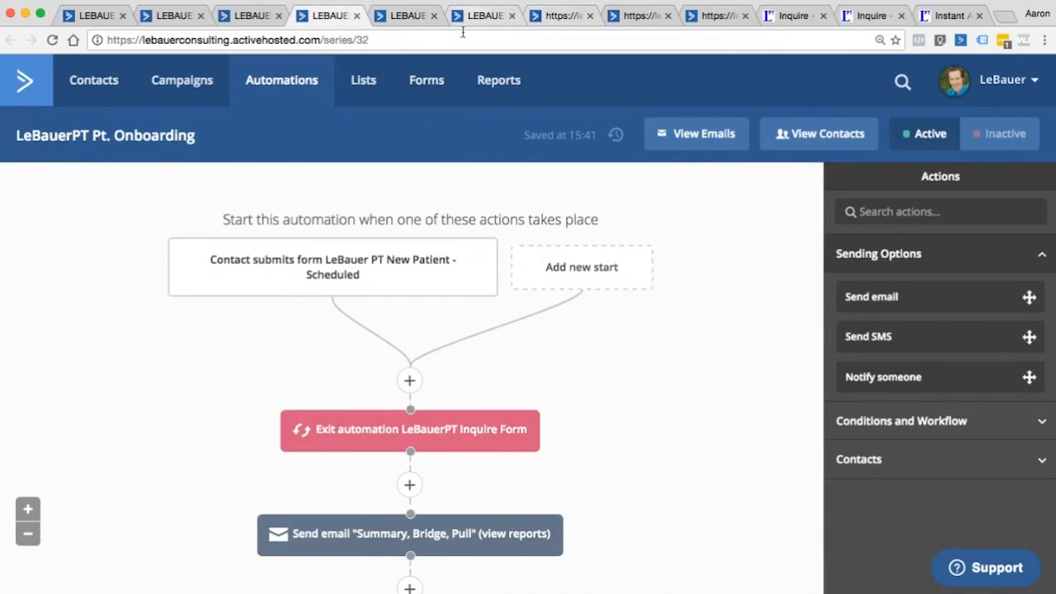
pyautogui.scroll(-3, 658, 279)
pyautogui.scroll(3, 658, 278)
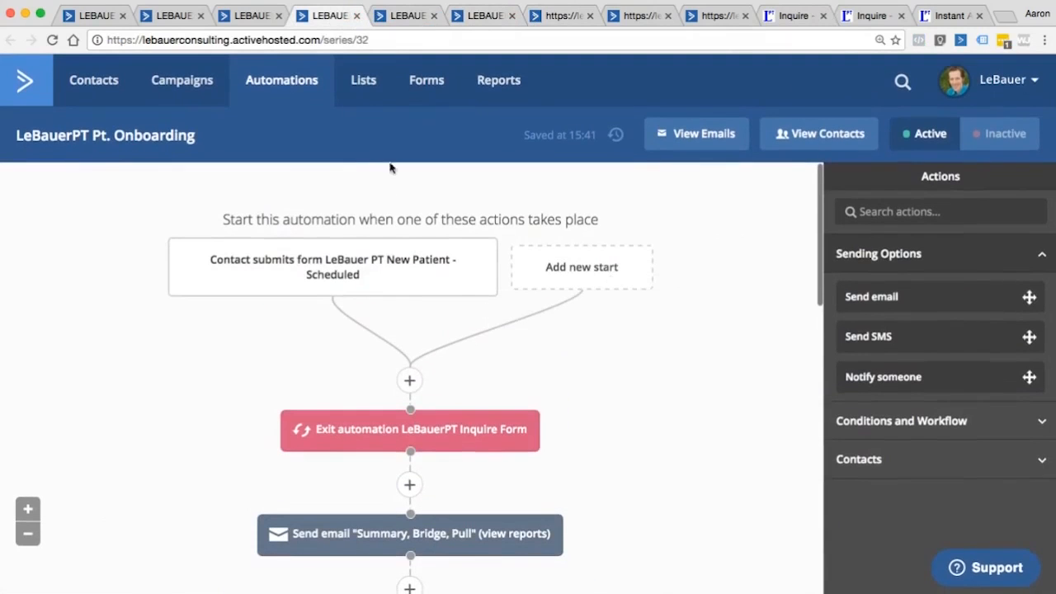
pyautogui.click(248, 18)
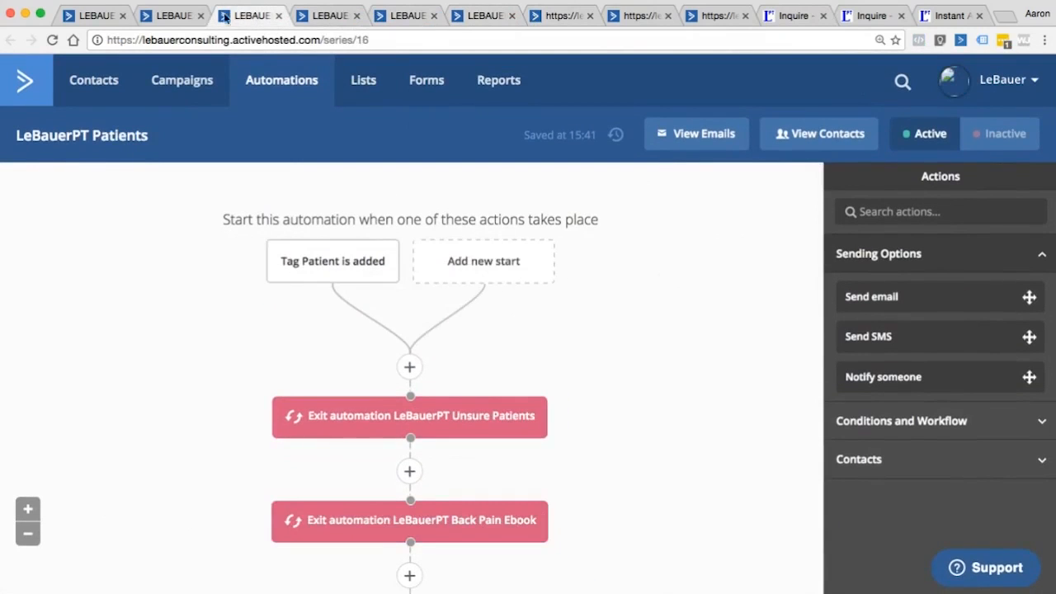
# Step: Filter the automations list by the LeBauerPT label and open the LeBauerPT Inquire Form automation
pyautogui.click(172, 16)
pyautogui.click(278, 85)
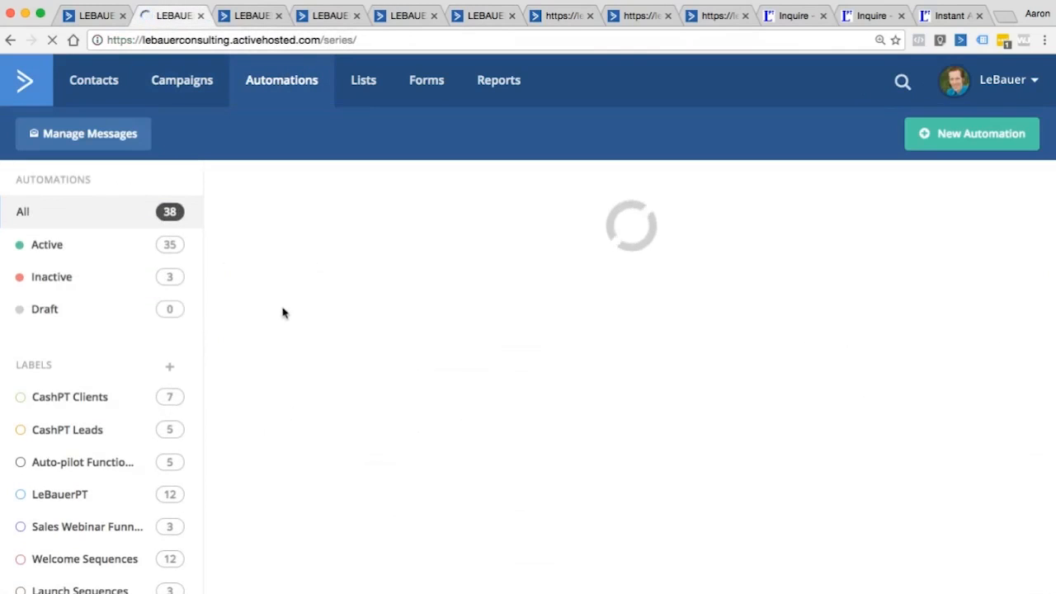
pyautogui.scroll(-2, 79, 462)
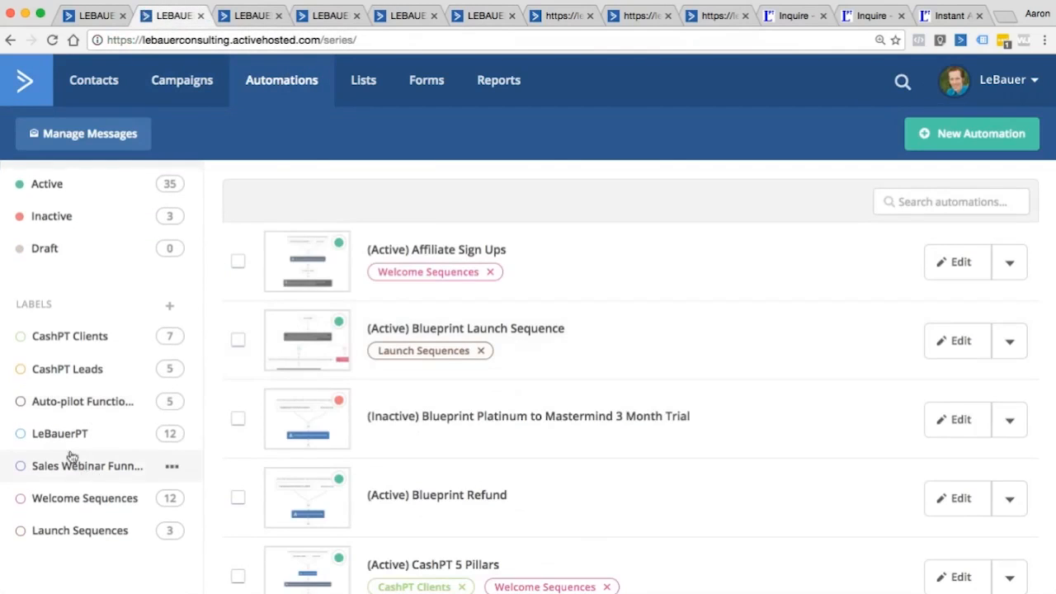
pyautogui.click(69, 433)
pyautogui.scroll(-5, 478, 385)
pyautogui.scroll(-3, 477, 384)
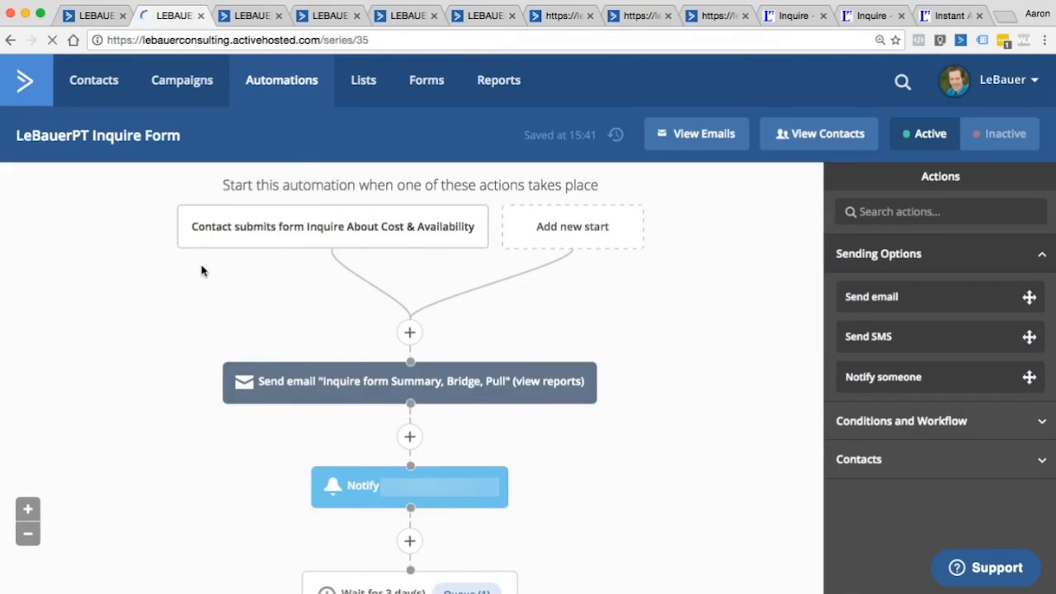
# Step: Examine the automation's form-submission trigger, the "Inquire form Summary, Bridge, Pull" email preview and the staff notification action
pyautogui.moveTo(280, 236)
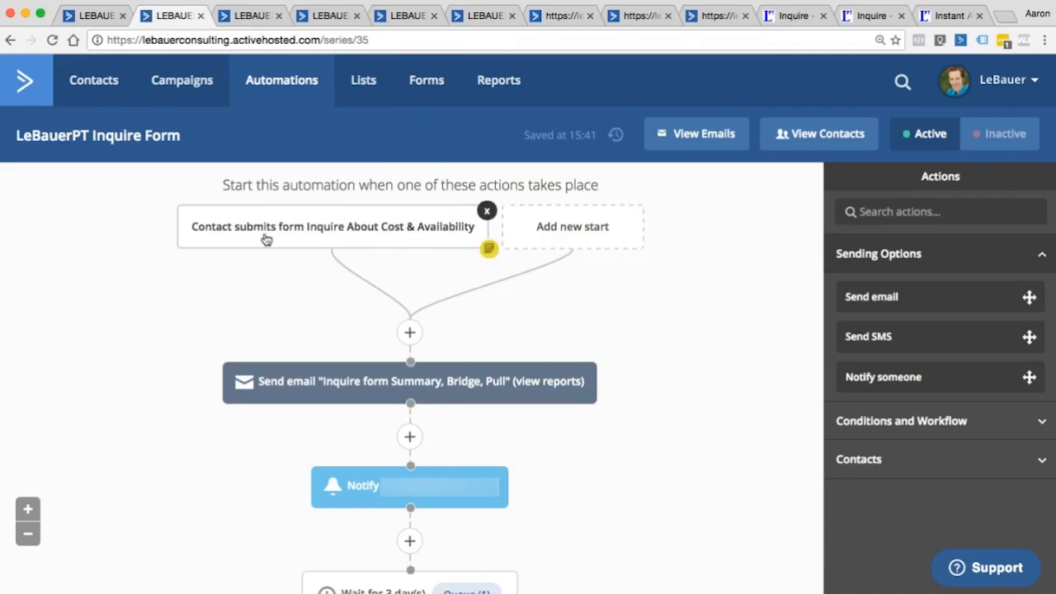
pyautogui.scroll(-3, 622, 338)
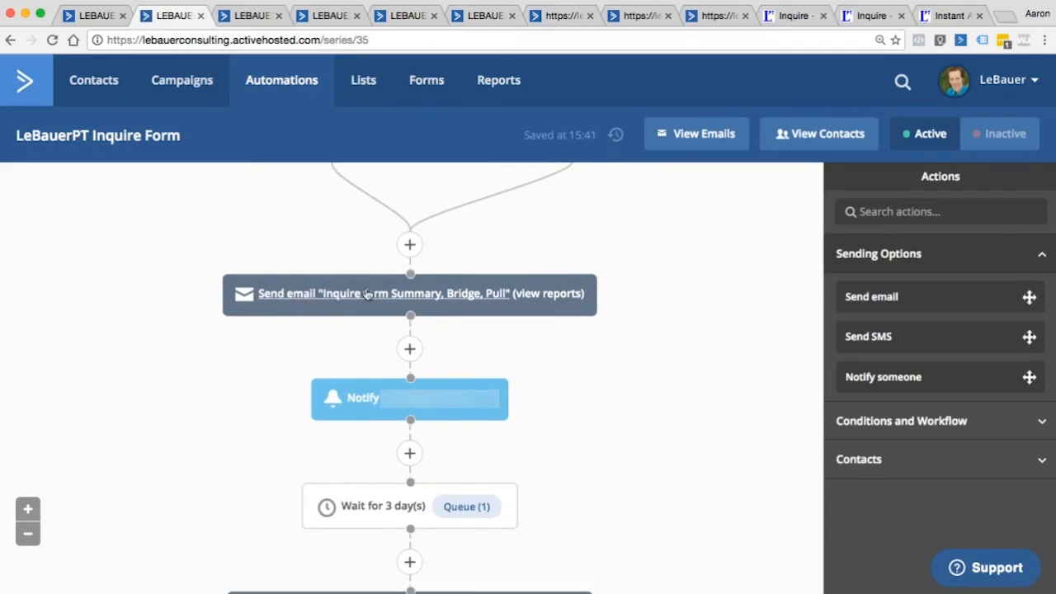
pyautogui.moveTo(398, 297)
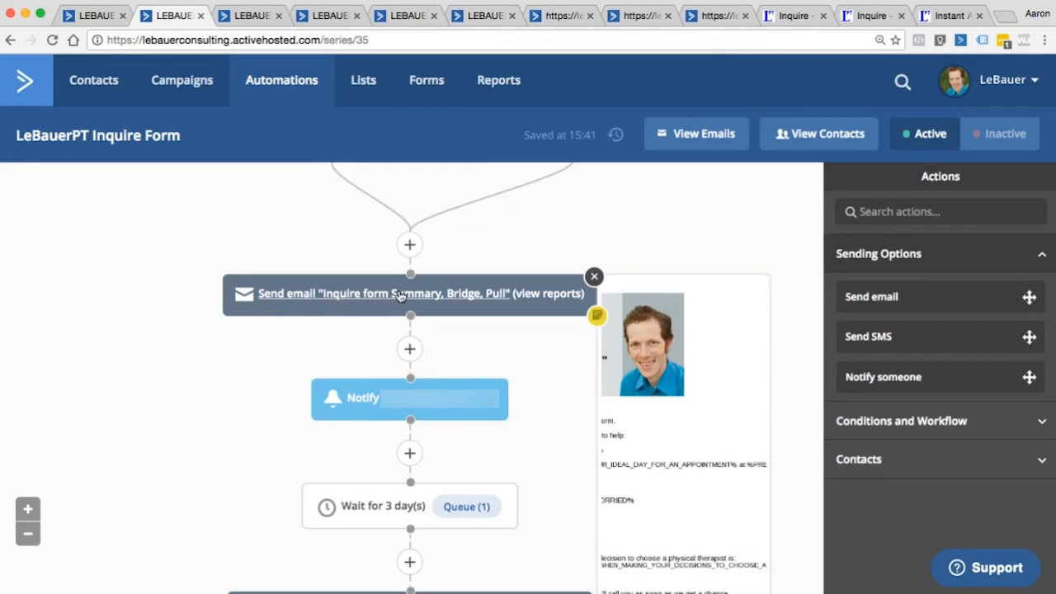
pyautogui.moveTo(440, 408)
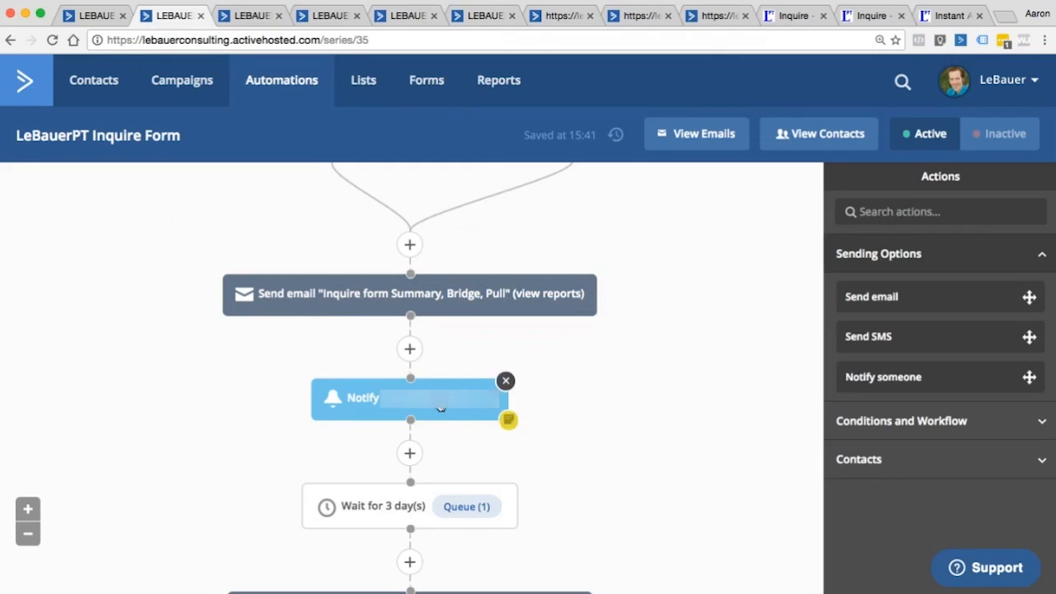
# Step: Examine the waits after the notification and preview the welcome and "Tour of LeBauerPT" follow-up emails
pyautogui.scroll(-4, 441, 408)
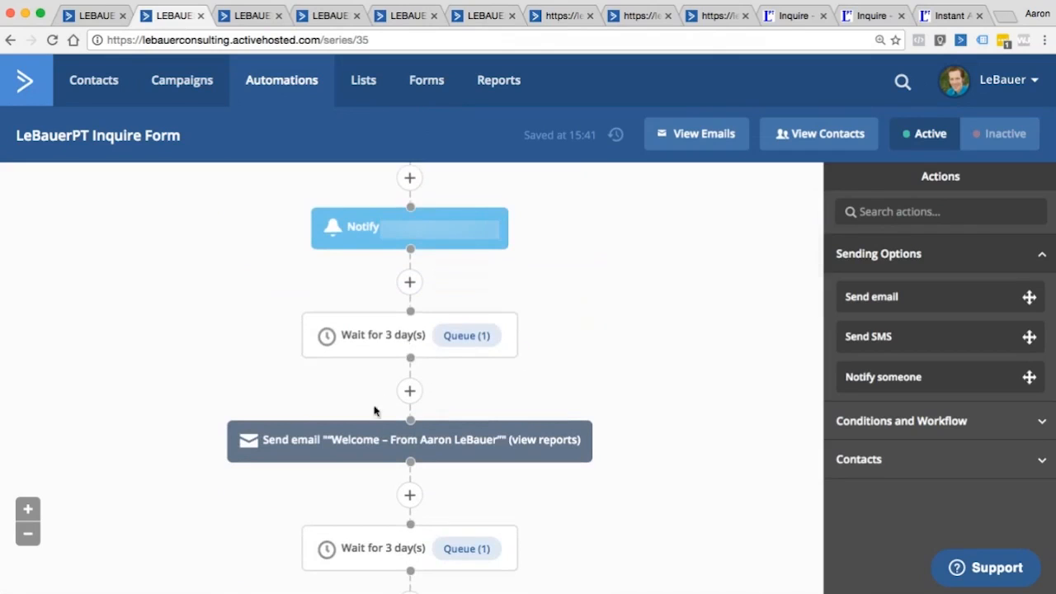
pyautogui.moveTo(375, 446)
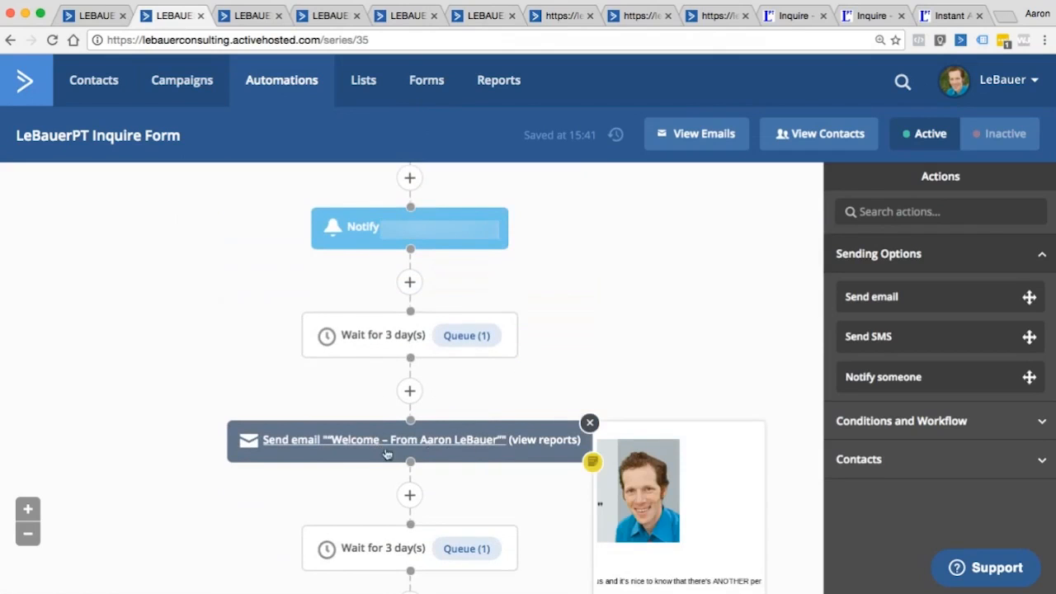
pyautogui.scroll(-3, 359, 444)
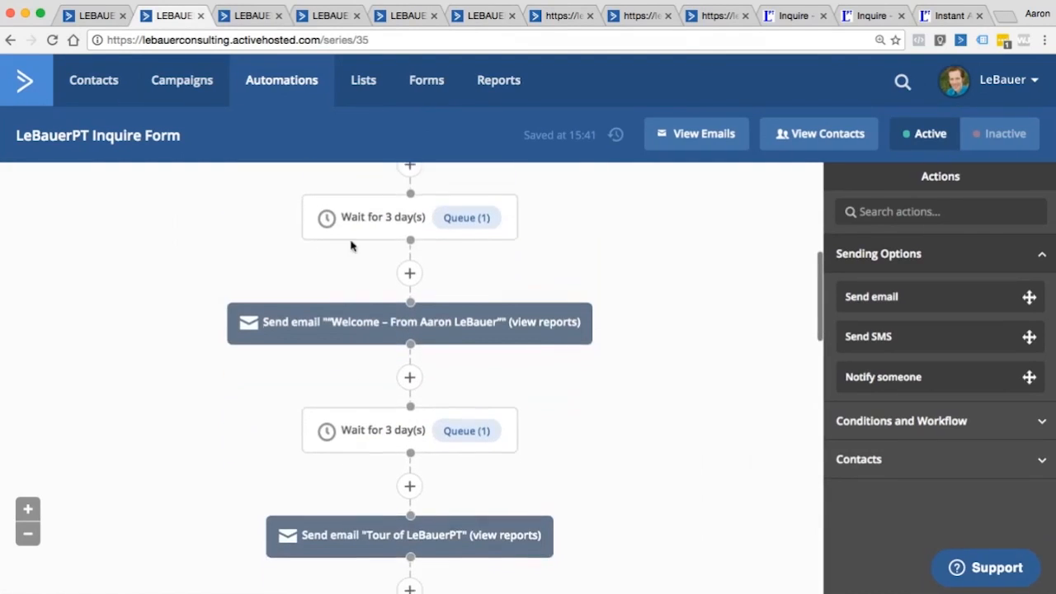
pyautogui.moveTo(358, 219)
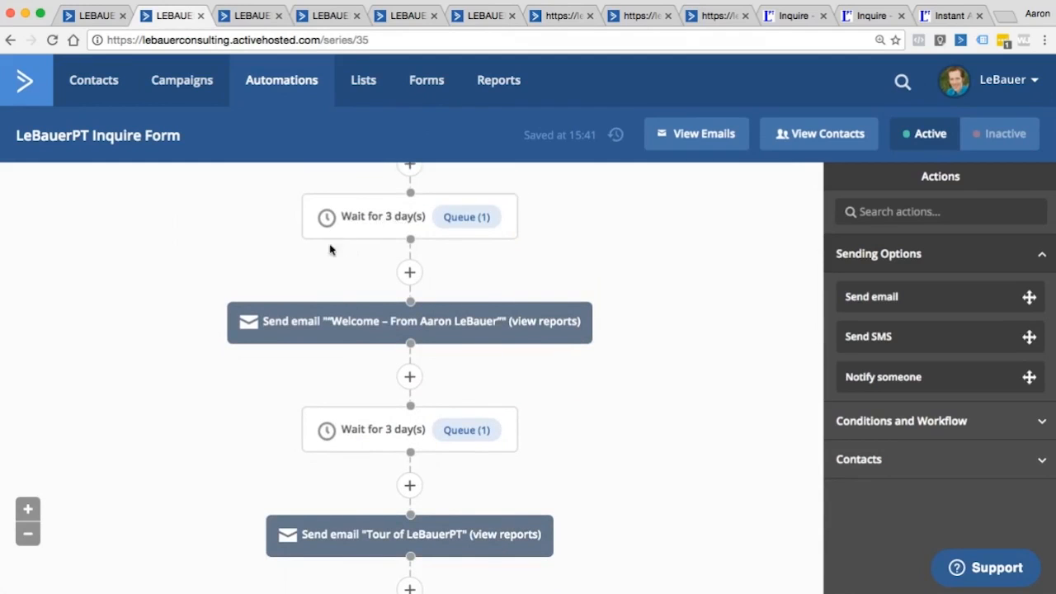
pyautogui.scroll(3, 347, 271)
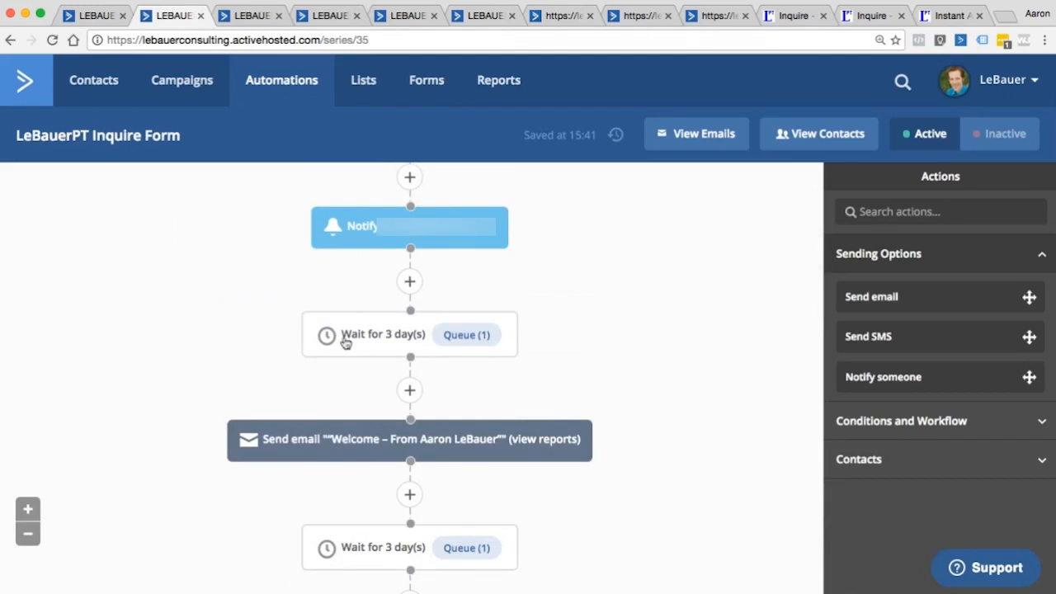
pyautogui.scroll(-3, 371, 318)
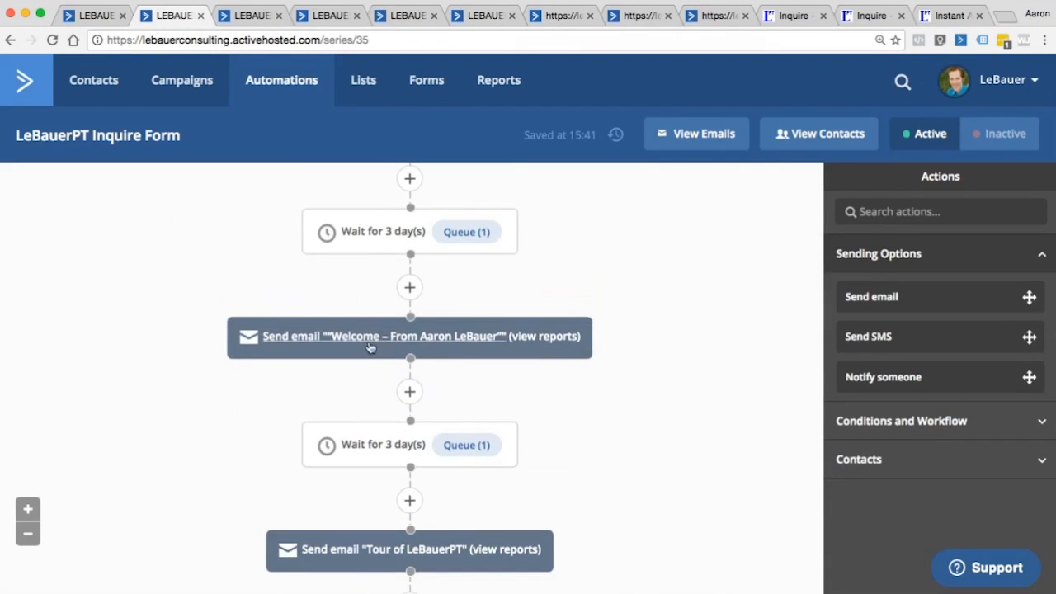
pyautogui.moveTo(369, 344)
pyautogui.scroll(-3, 379, 344)
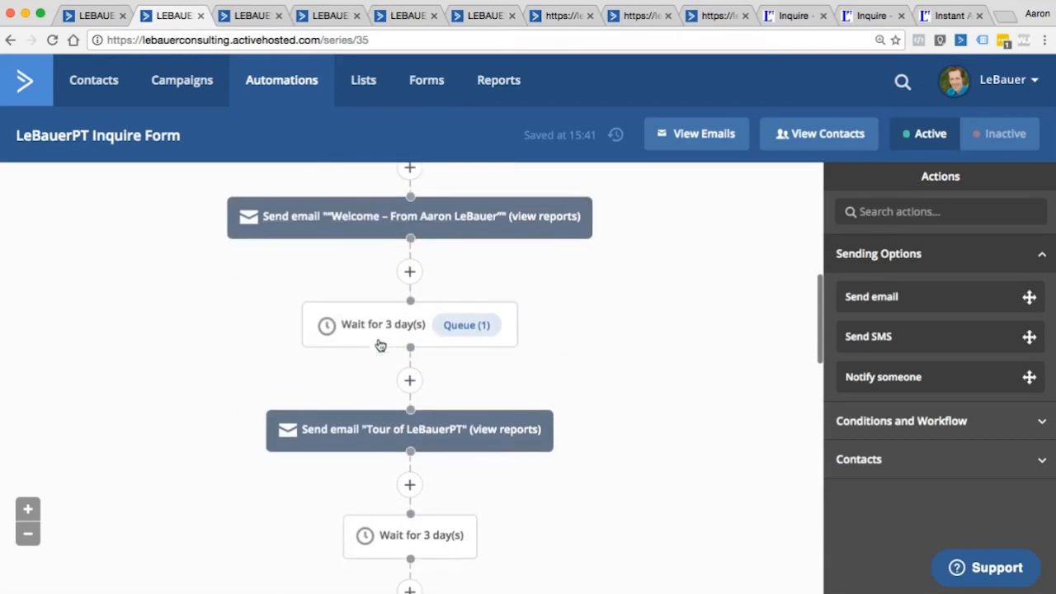
pyautogui.scroll(-5, 395, 437)
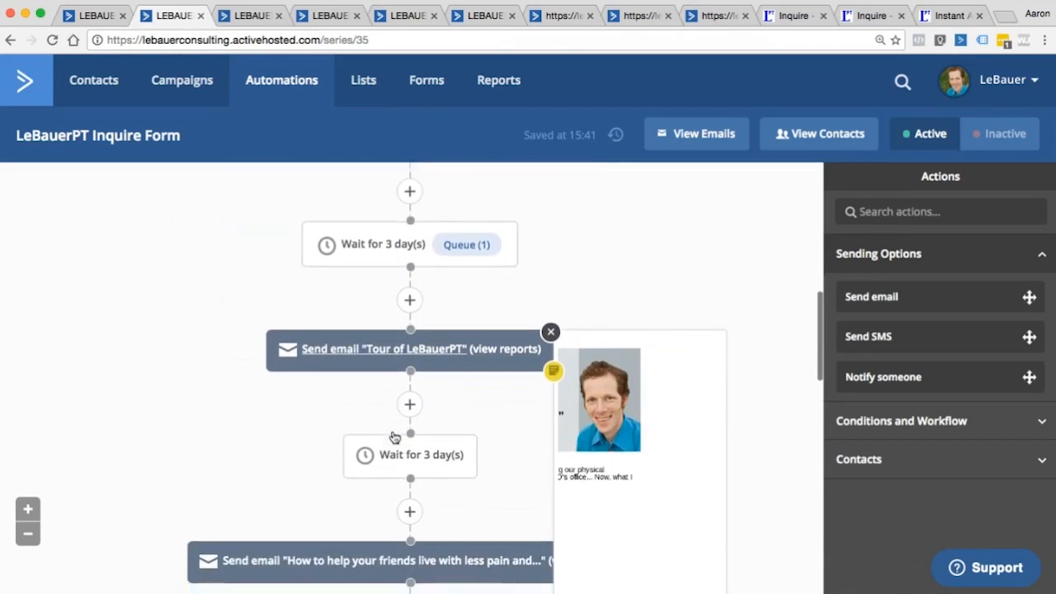
pyautogui.moveTo(342, 473)
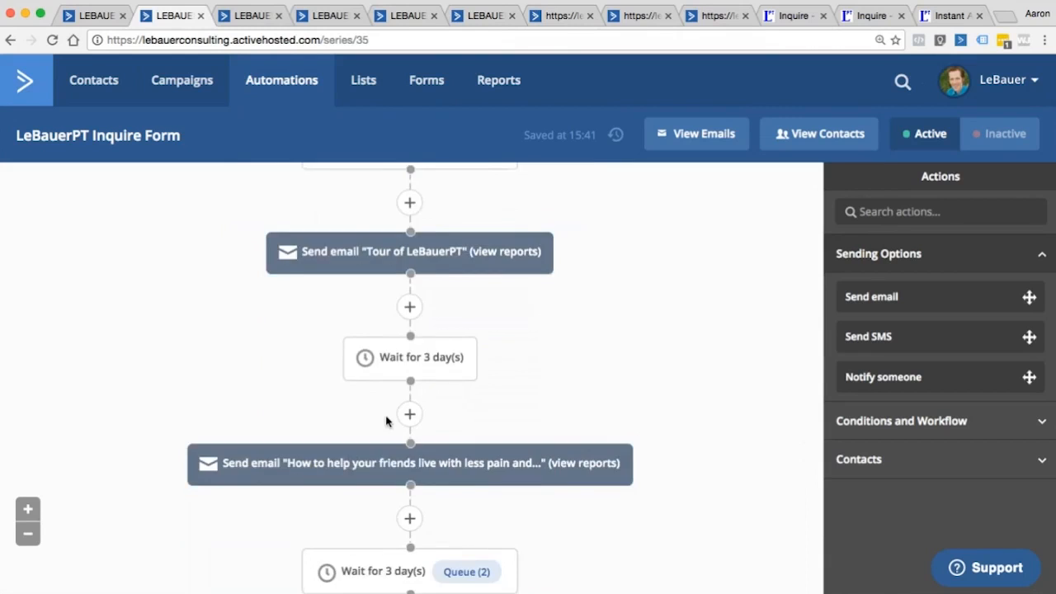
# Step: Review the follow-up sequence again from the notification down, previewing the welcome and "How to help your friends live with less pain and..." emails
pyautogui.scroll(10, 385, 421)
pyautogui.scroll(1, 385, 421)
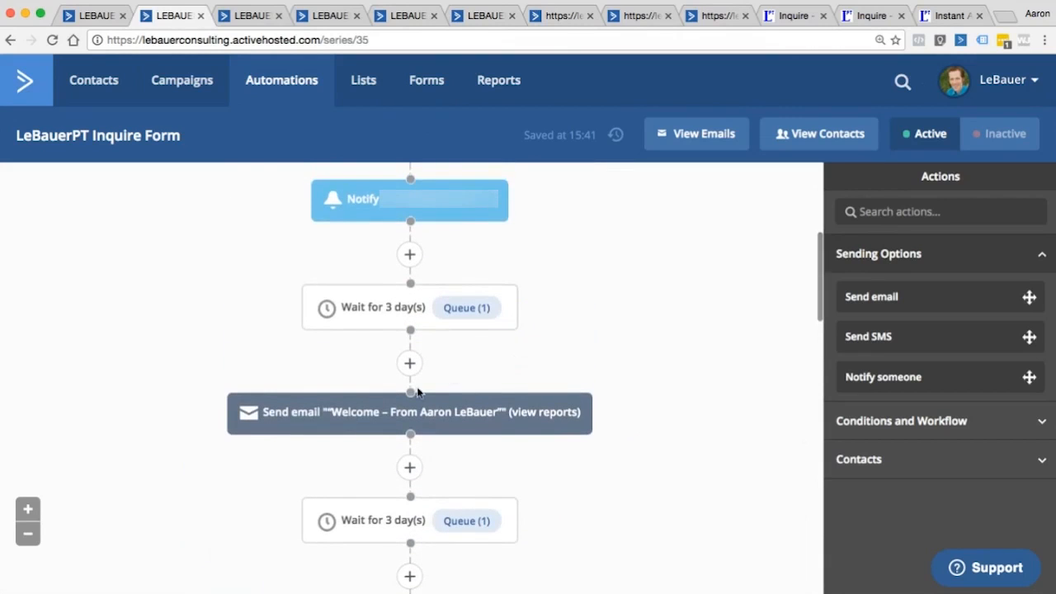
pyautogui.scroll(-12, 396, 454)
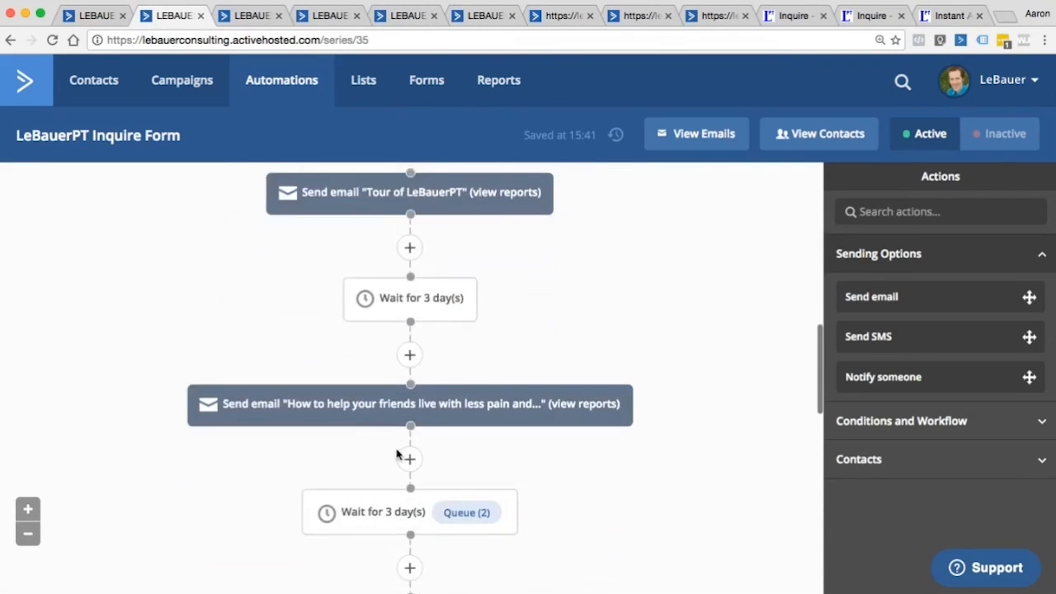
pyautogui.moveTo(350, 403)
pyautogui.scroll(9, 351, 402)
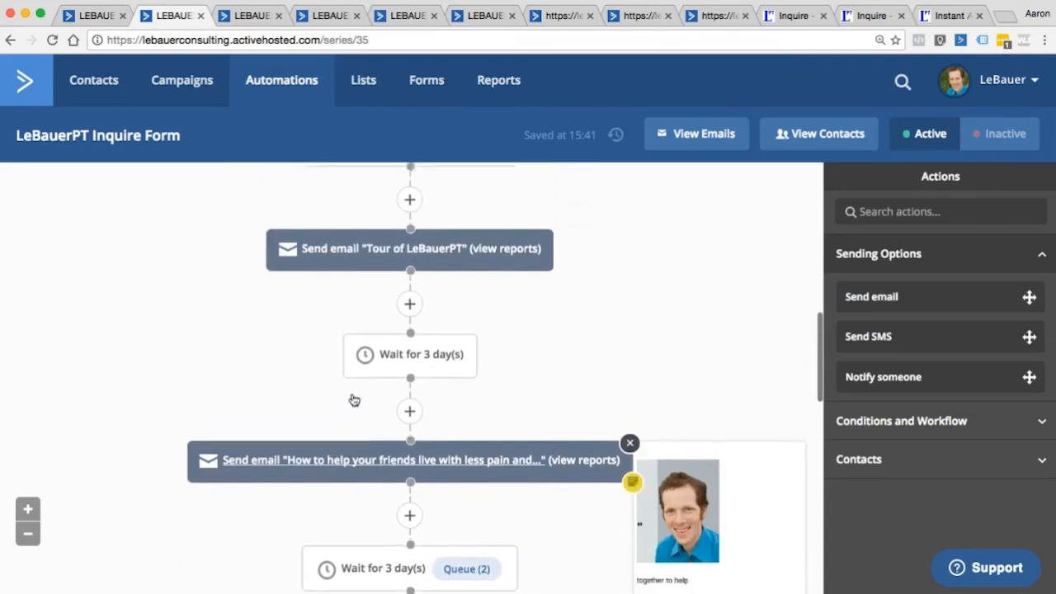
pyautogui.scroll(2, 352, 400)
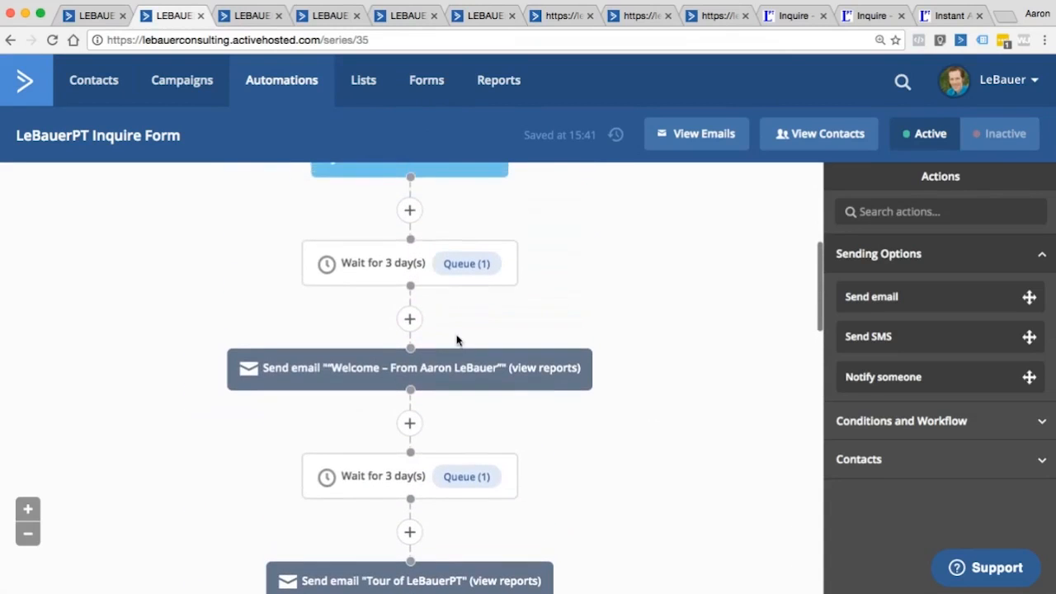
pyautogui.moveTo(476, 375)
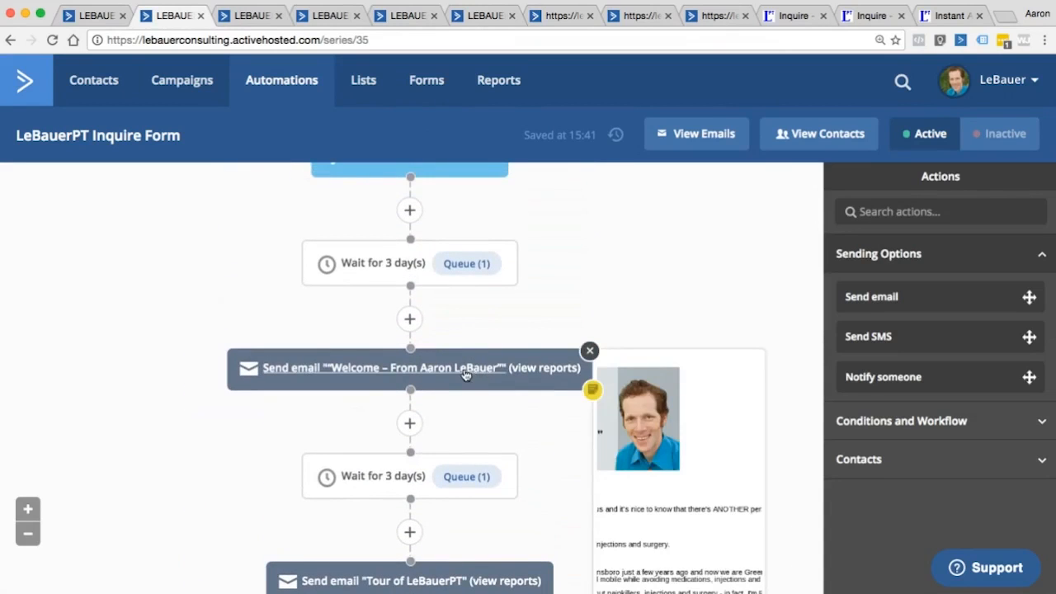
pyautogui.scroll(4, 389, 302)
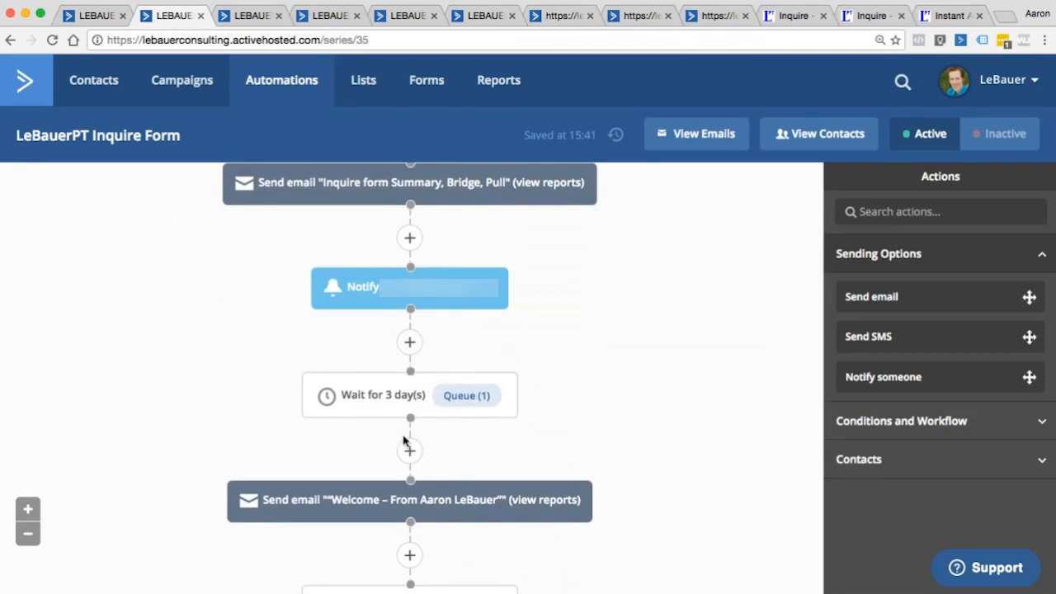
pyautogui.scroll(-5, 553, 433)
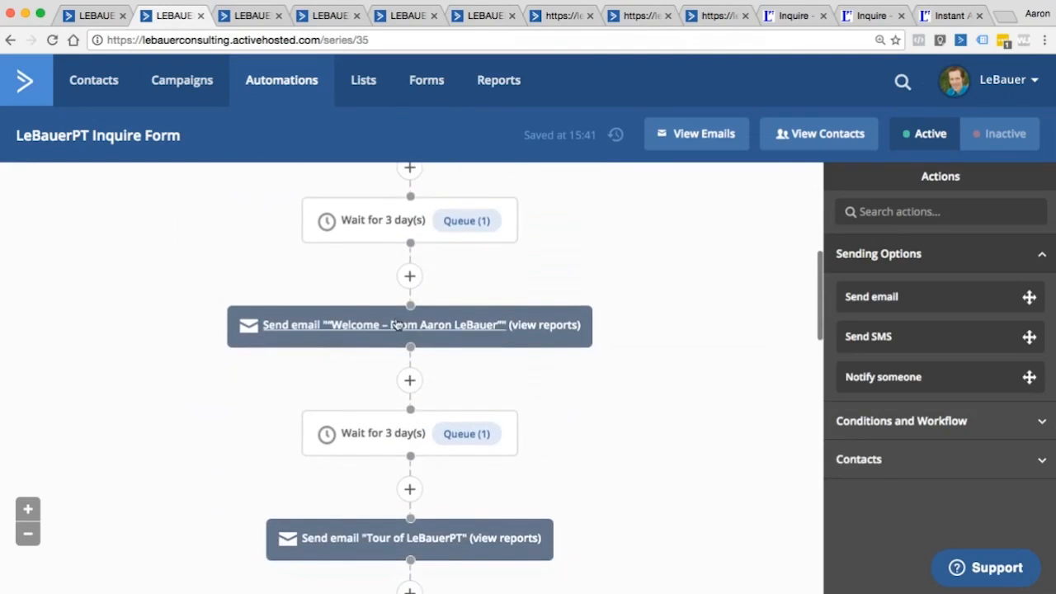
pyautogui.scroll(-6, 471, 367)
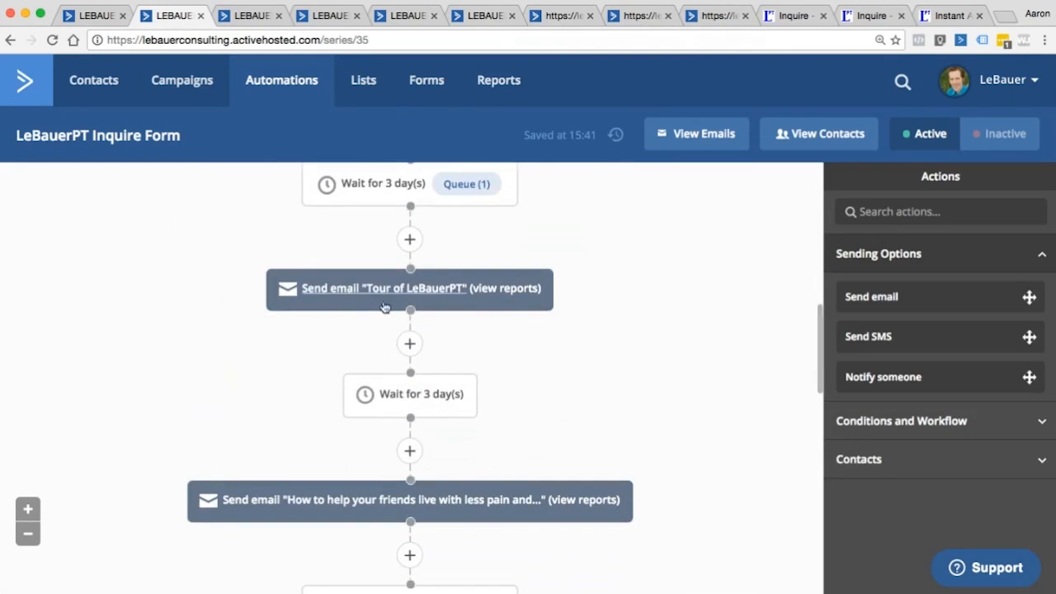
pyautogui.scroll(-1, 339, 323)
pyautogui.scroll(-4, 339, 323)
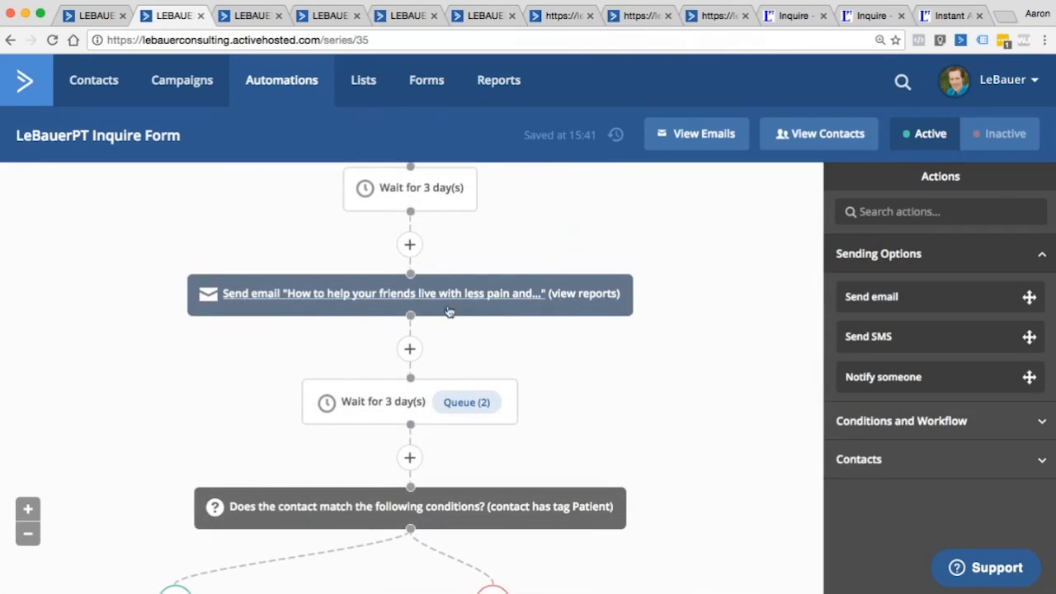
pyautogui.moveTo(449, 318)
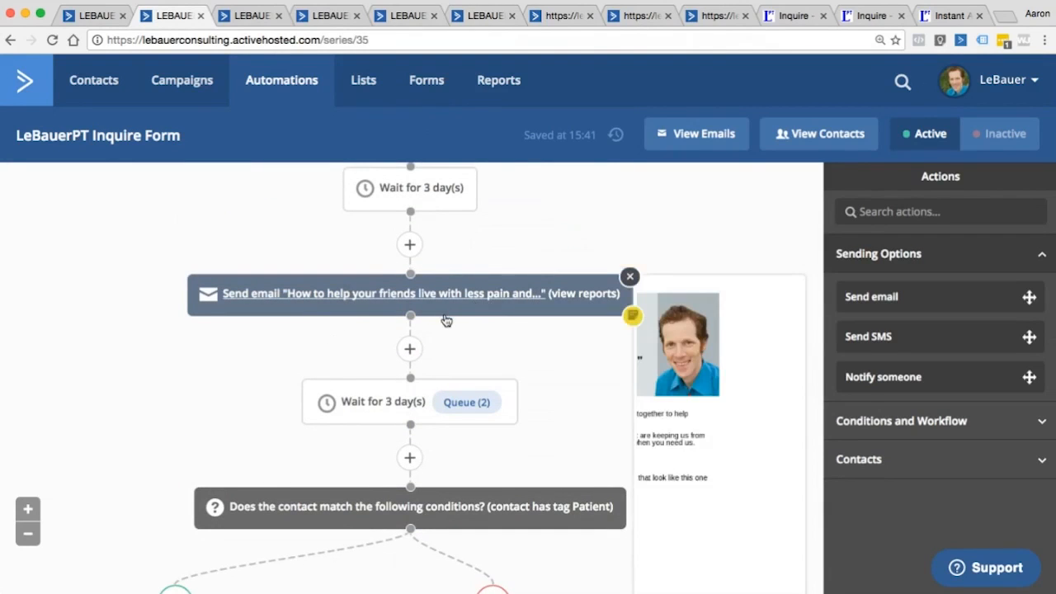
# Step: Examine the Patient tag condition and its Yes and No branches, down to the Back Pain eBook tag condition
pyautogui.scroll(-4, 502, 325)
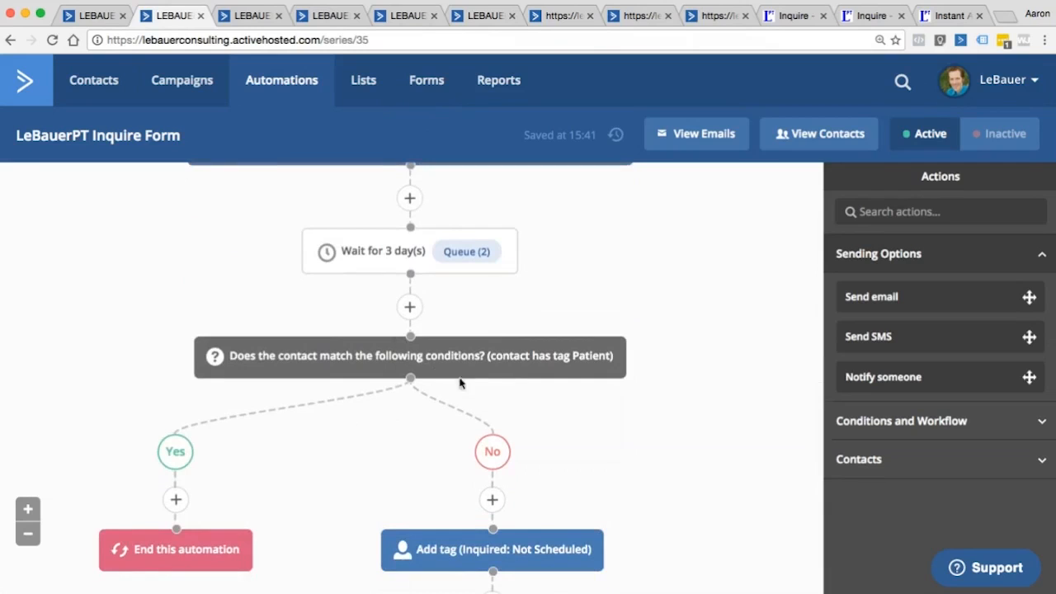
pyautogui.scroll(-2, 641, 392)
pyautogui.moveTo(593, 266)
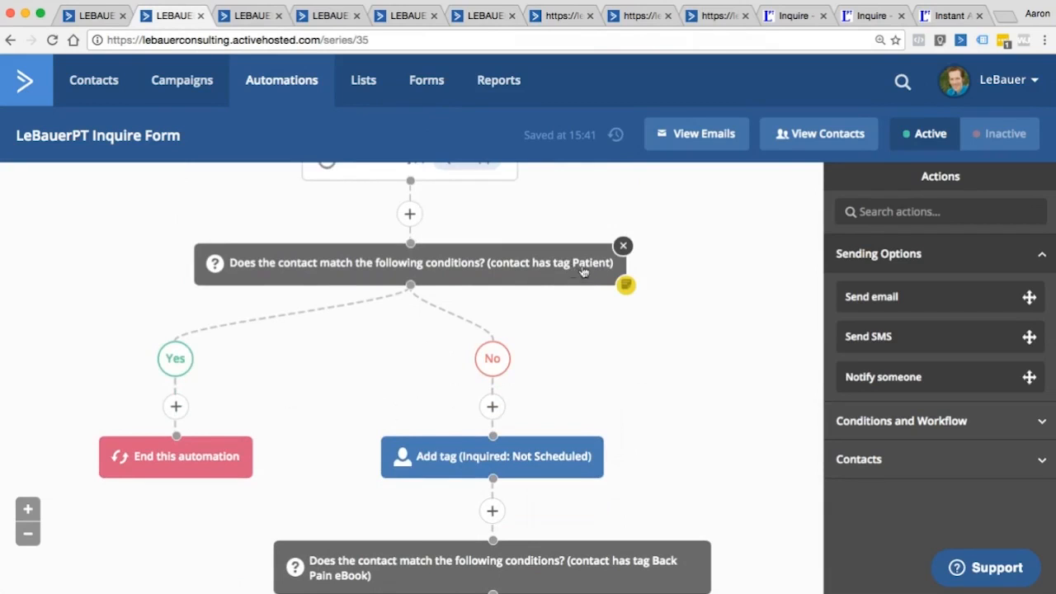
pyautogui.scroll(-1, 571, 300)
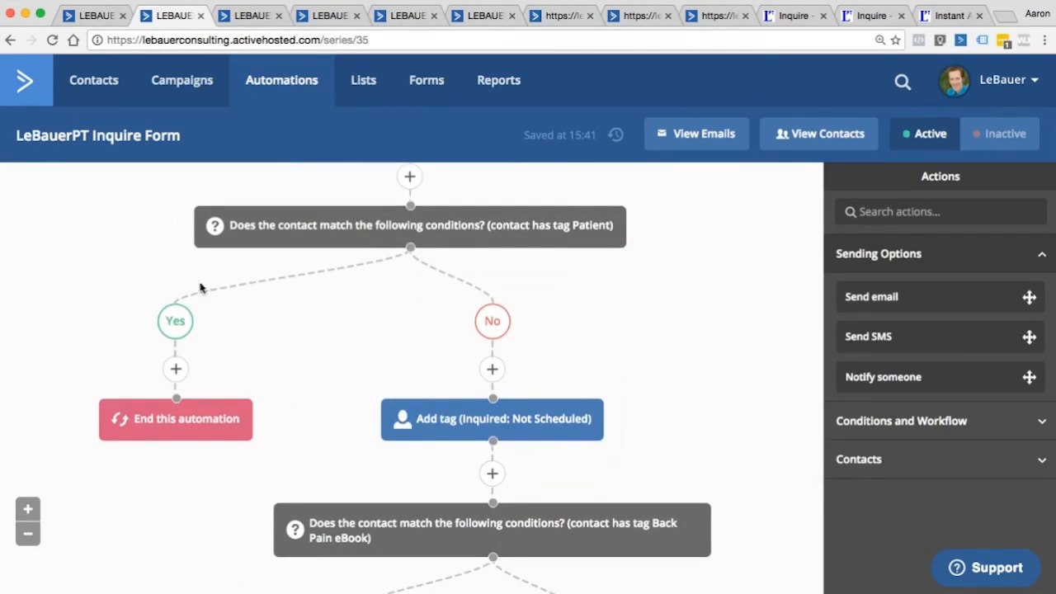
pyautogui.moveTo(157, 424)
pyautogui.moveTo(578, 239)
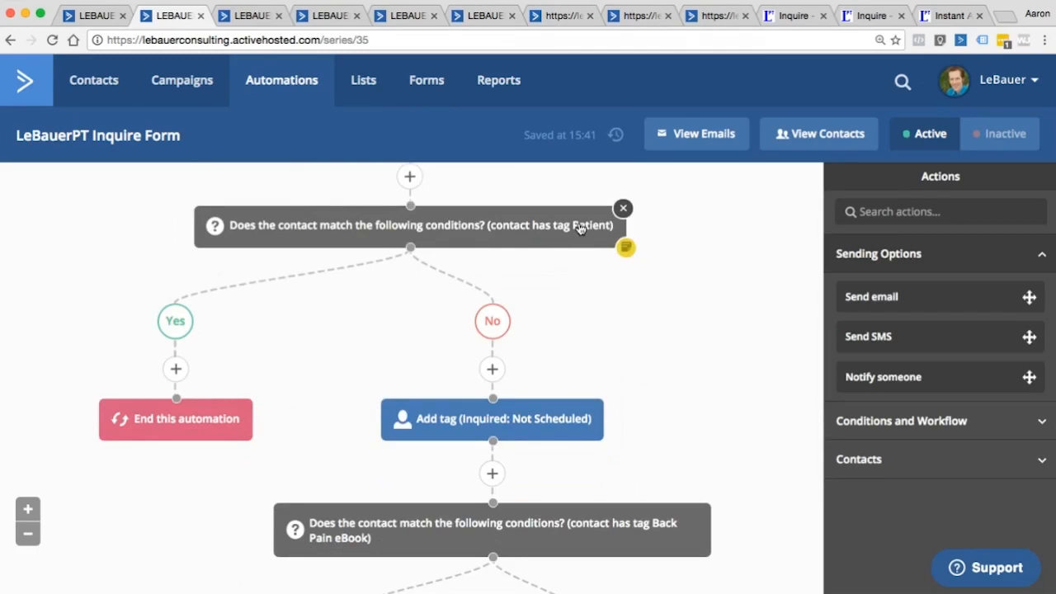
pyautogui.scroll(-3, 619, 318)
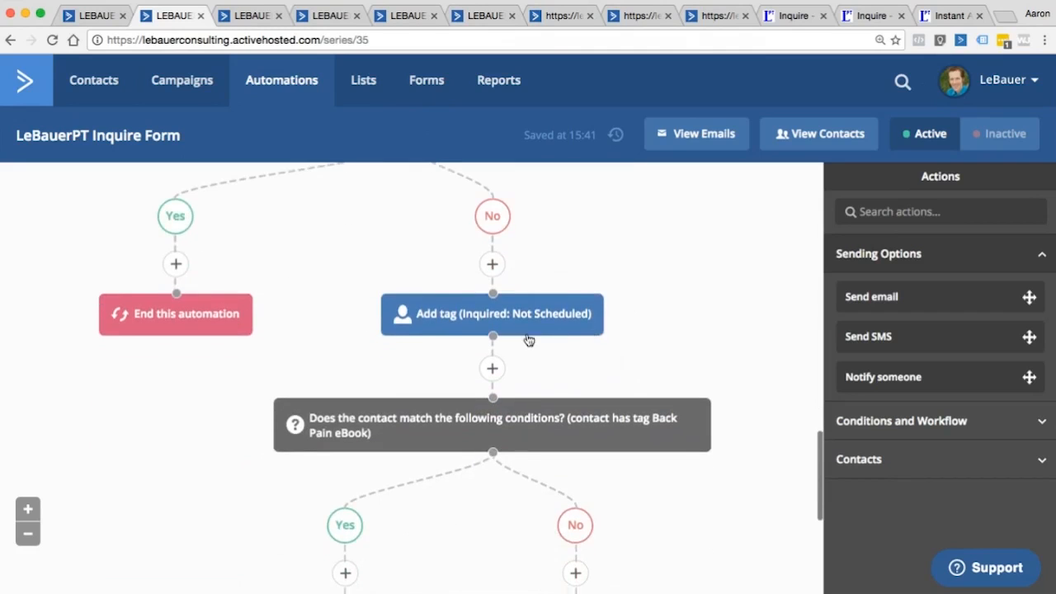
# Step: Examine the Back Pain eBook condition's Yes and No branches down to the automation's end, and return to its start trigger
pyautogui.moveTo(500, 322)
pyautogui.scroll(-5, 520, 350)
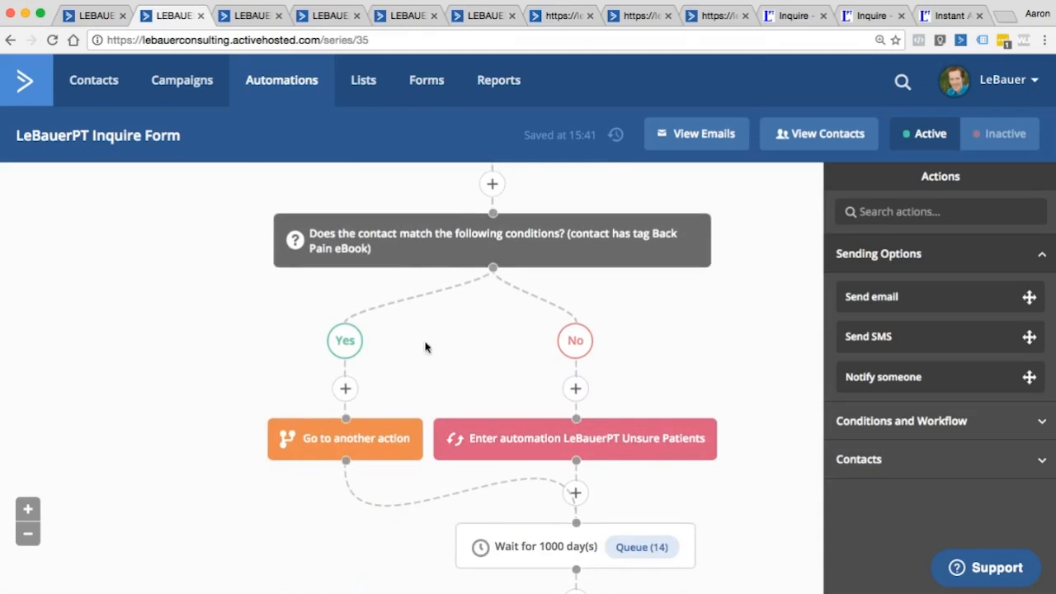
pyautogui.moveTo(577, 444)
pyautogui.scroll(-3, 443, 323)
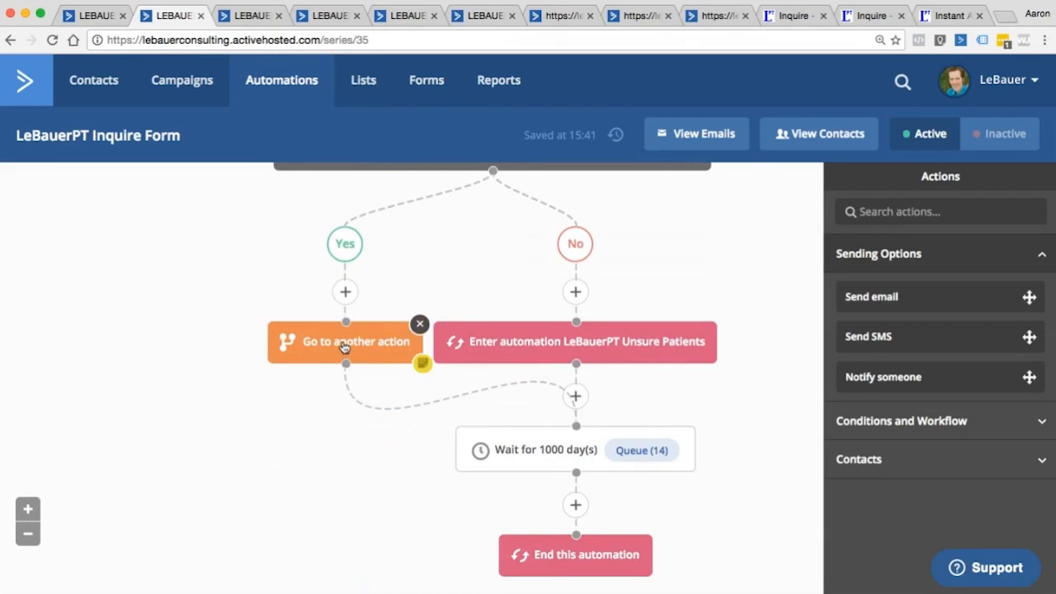
pyautogui.scroll(-2, 557, 429)
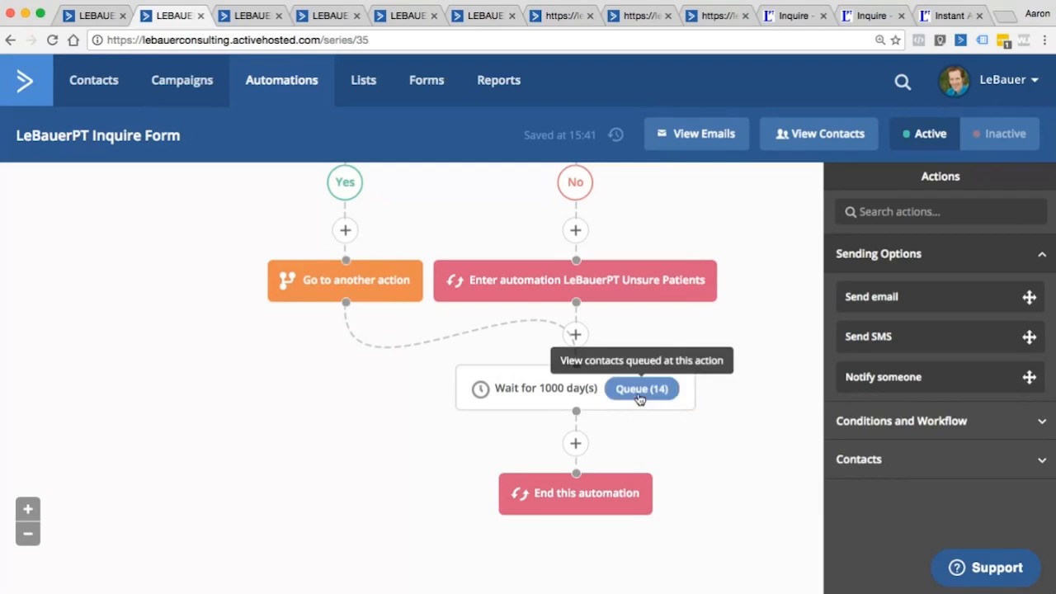
pyautogui.scroll(15, 711, 437)
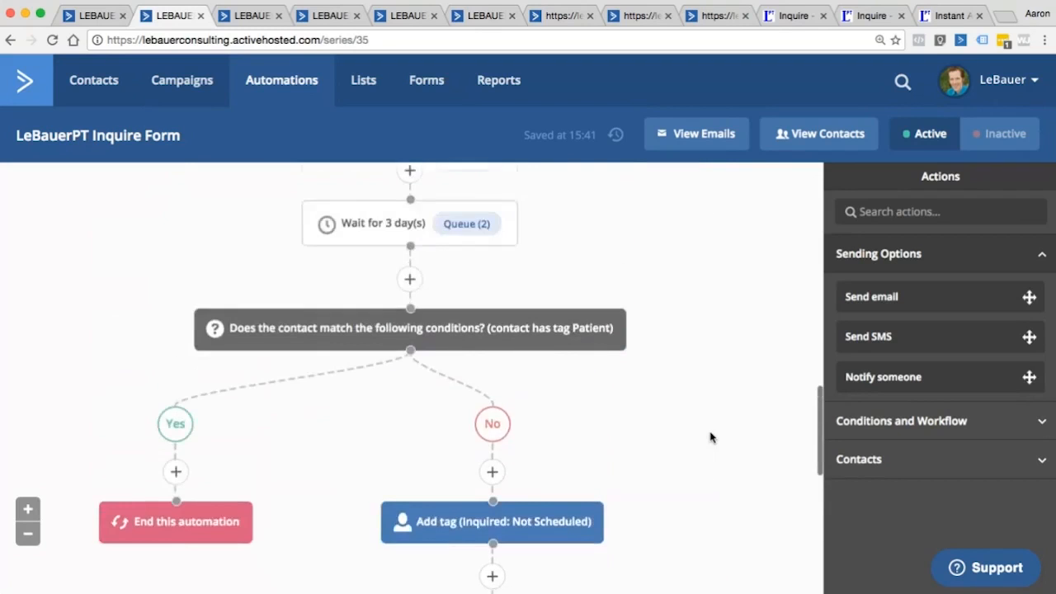
pyautogui.scroll(10, 711, 438)
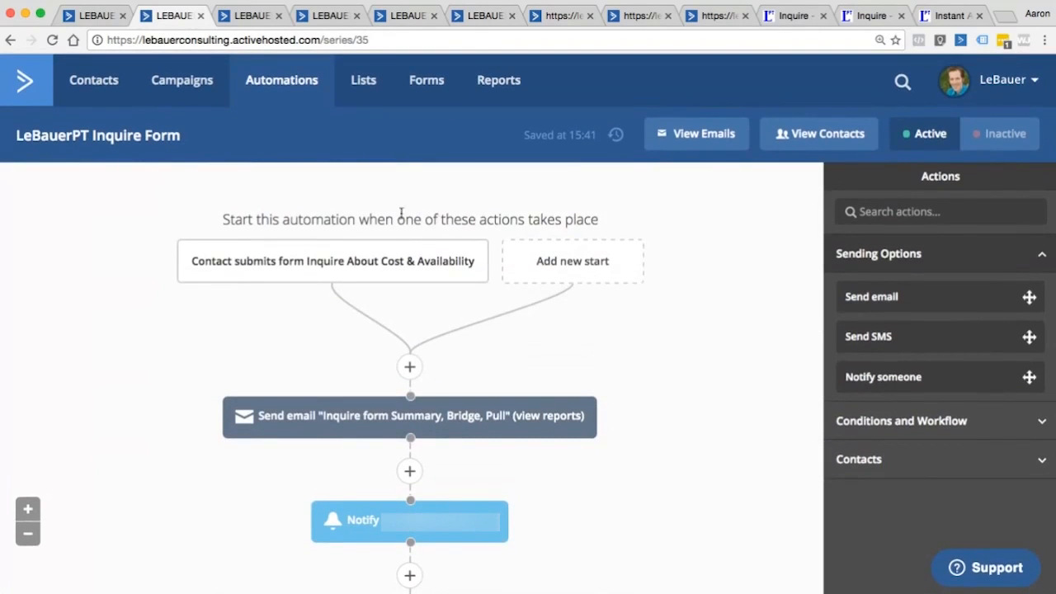
# Step: Open the LeBauerPT Patients automation and examine its Patient tag trigger, the two exit-automation actions and the "Welcome to our practice!" email preview
pyautogui.click(251, 16)
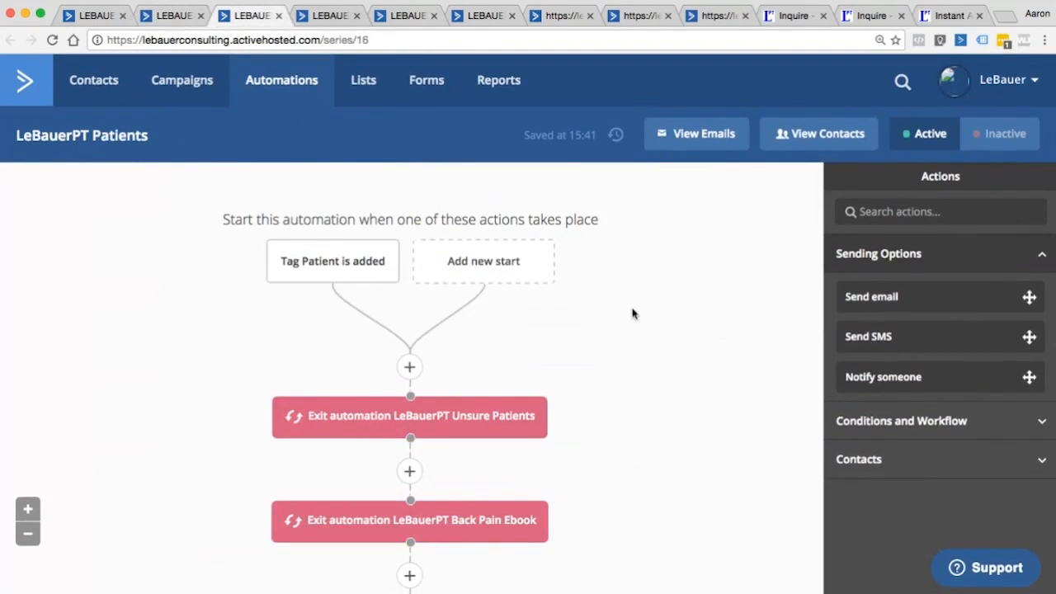
pyautogui.scroll(-1, 648, 302)
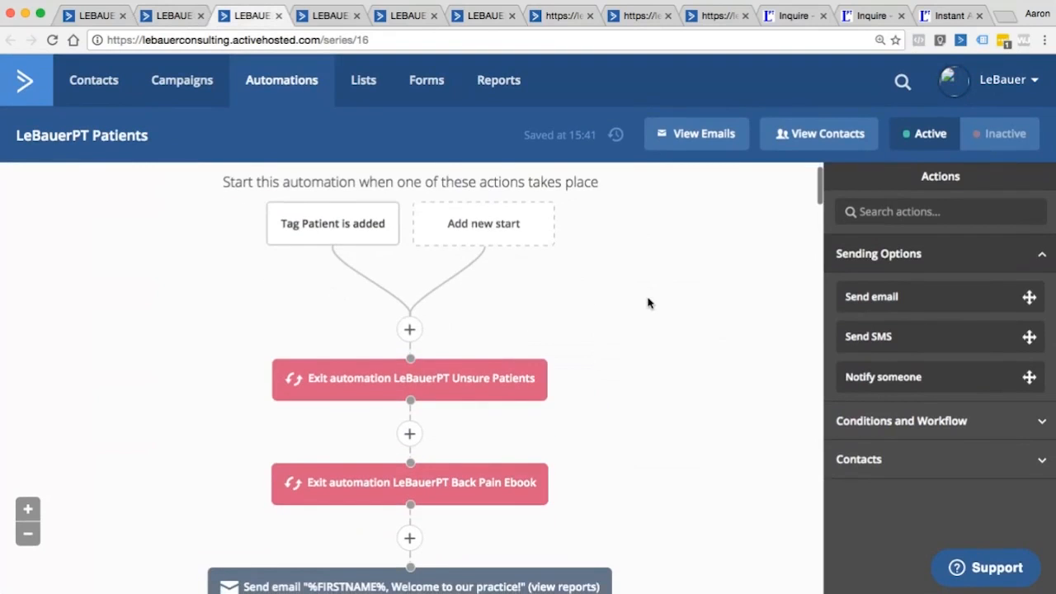
pyautogui.scroll(-2, 647, 303)
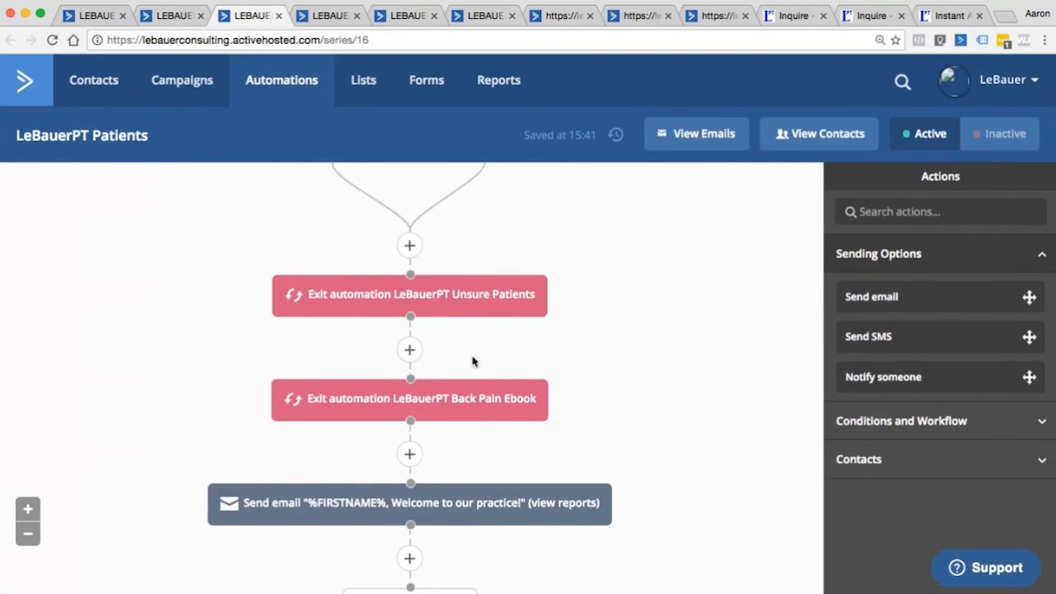
pyautogui.scroll(-4, 462, 321)
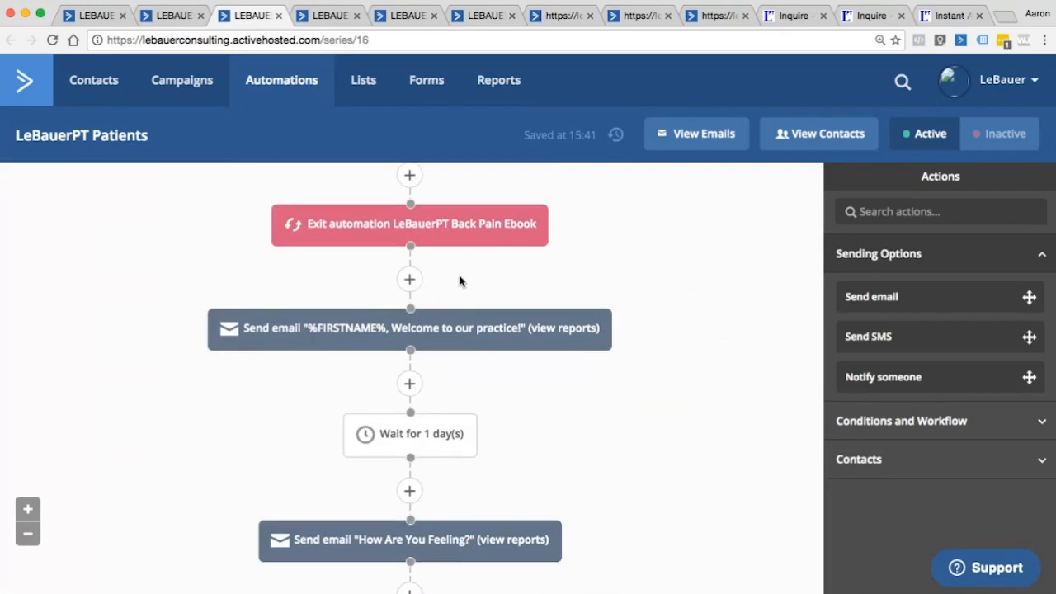
pyautogui.scroll(-1, 429, 280)
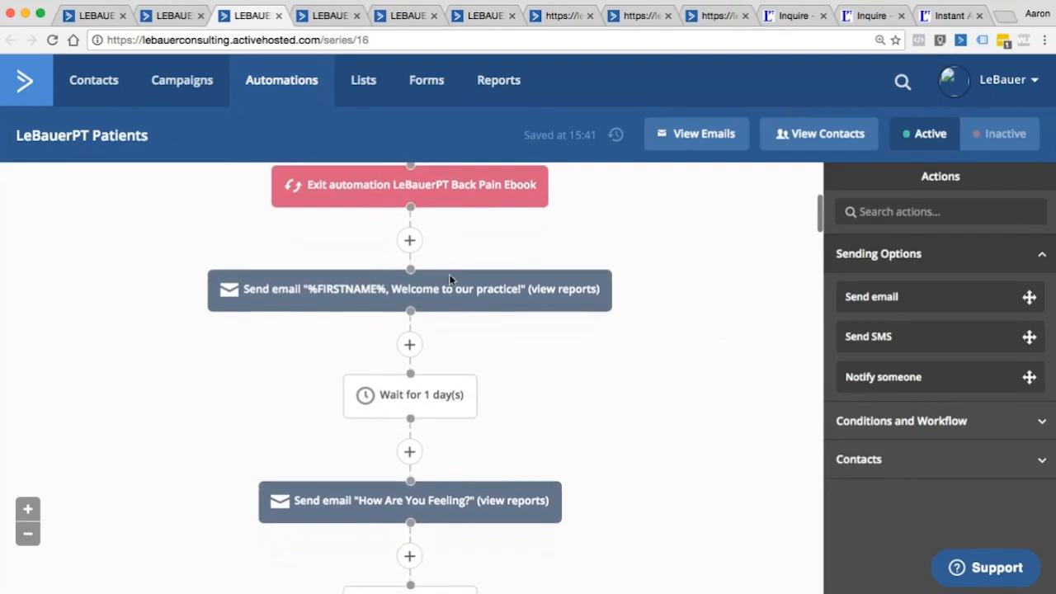
pyautogui.scroll(3, 497, 212)
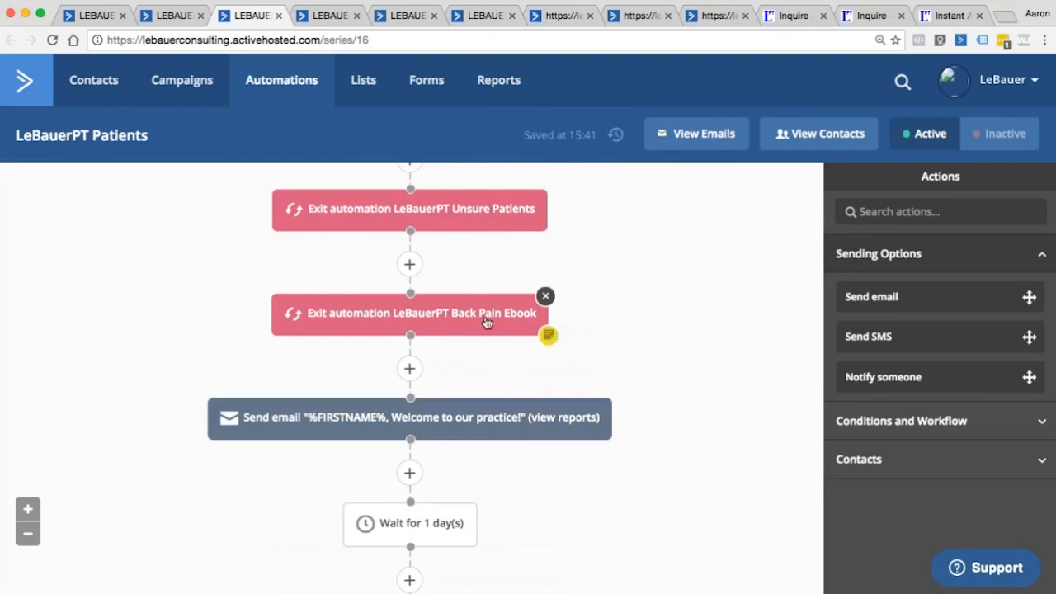
pyautogui.moveTo(399, 212)
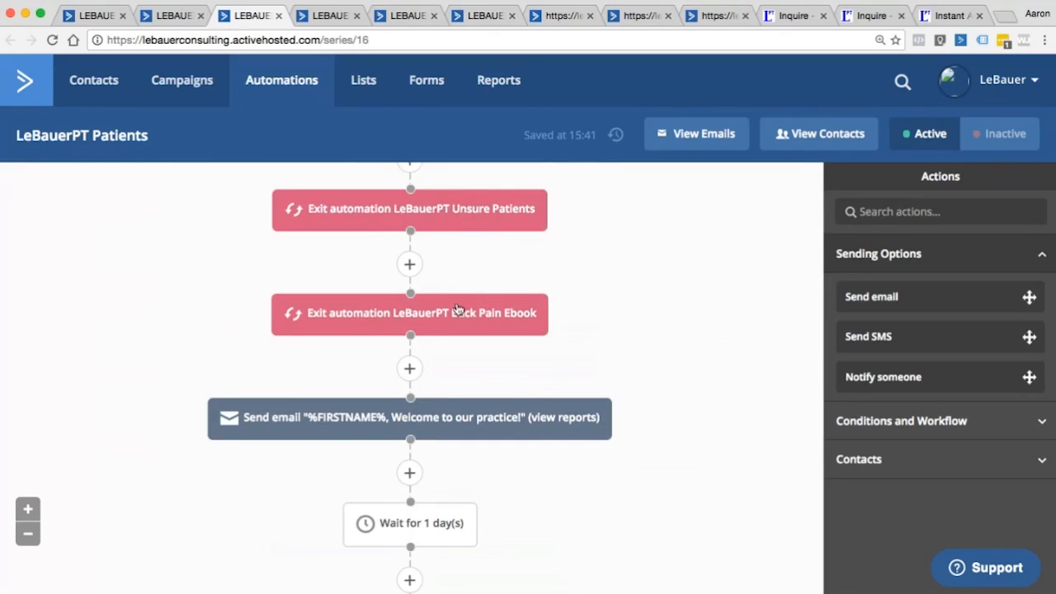
pyautogui.moveTo(464, 419)
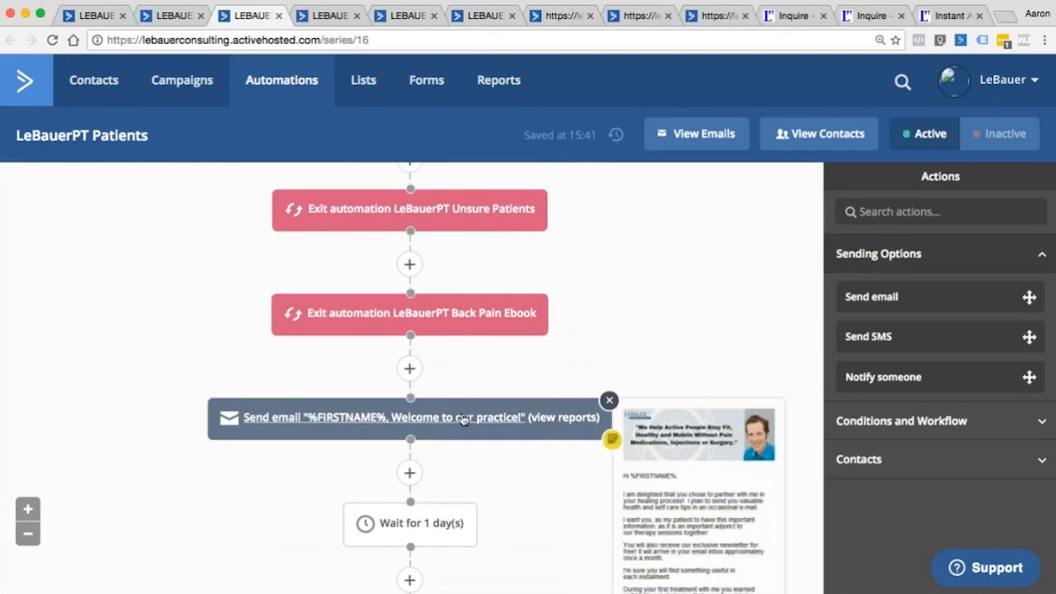
# Step: Preview the "How Are You Feeling?" email and examine the waits and staff notification that follow it
pyautogui.scroll(-2, 464, 419)
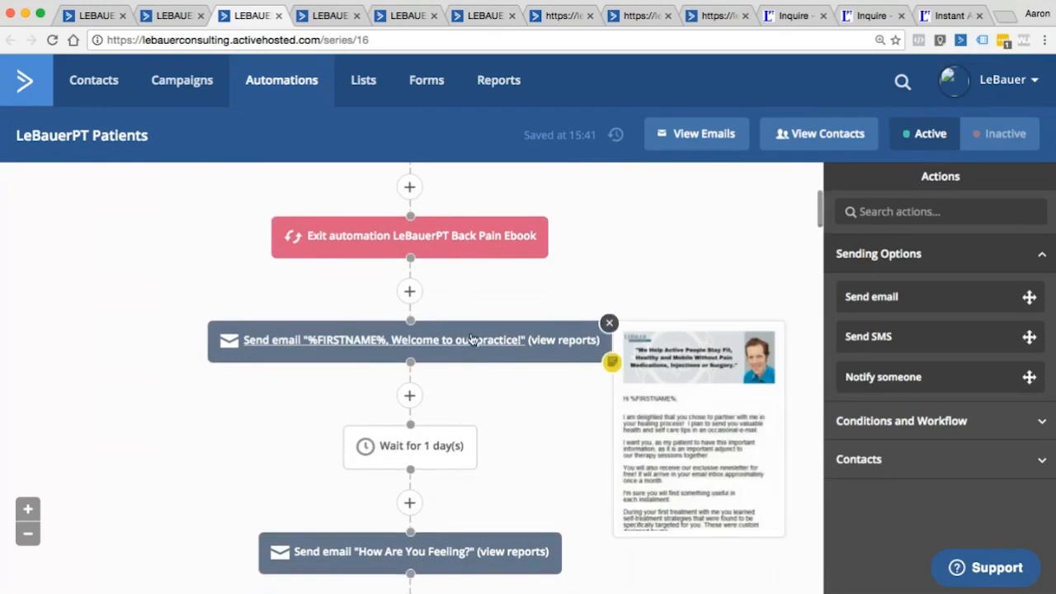
pyautogui.scroll(-2, 471, 339)
pyautogui.scroll(-3, 472, 339)
pyautogui.moveTo(444, 386)
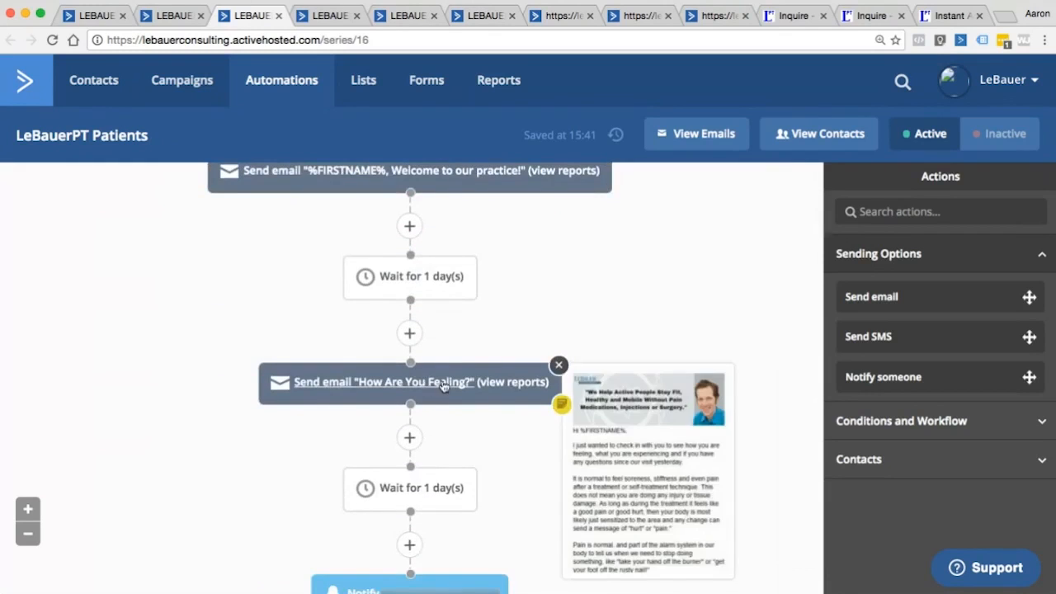
pyautogui.scroll(-4, 442, 386)
pyautogui.moveTo(428, 423)
pyautogui.scroll(-1, 428, 423)
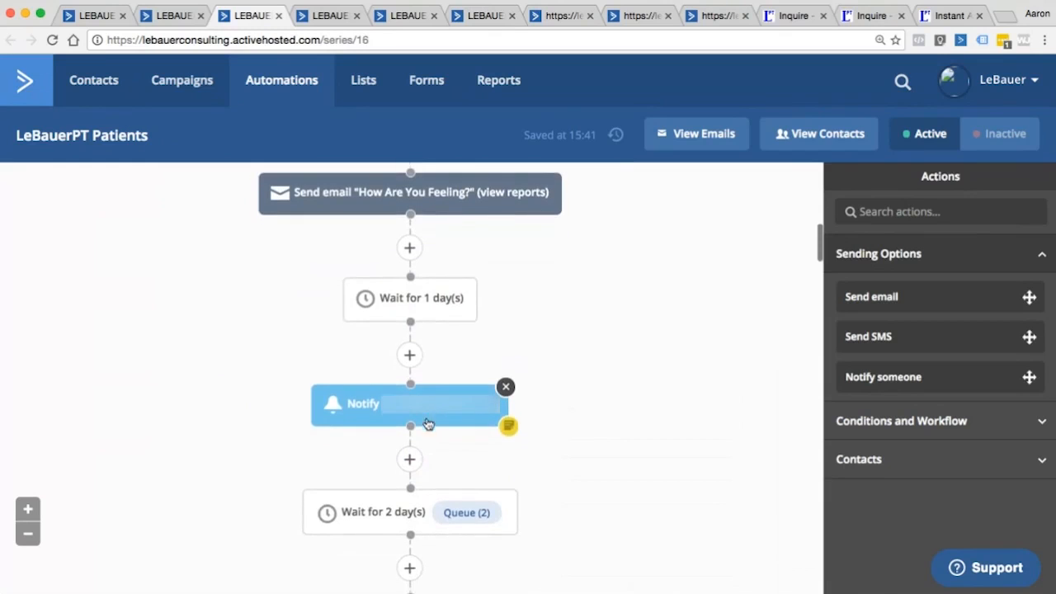
pyautogui.scroll(-1, 432, 409)
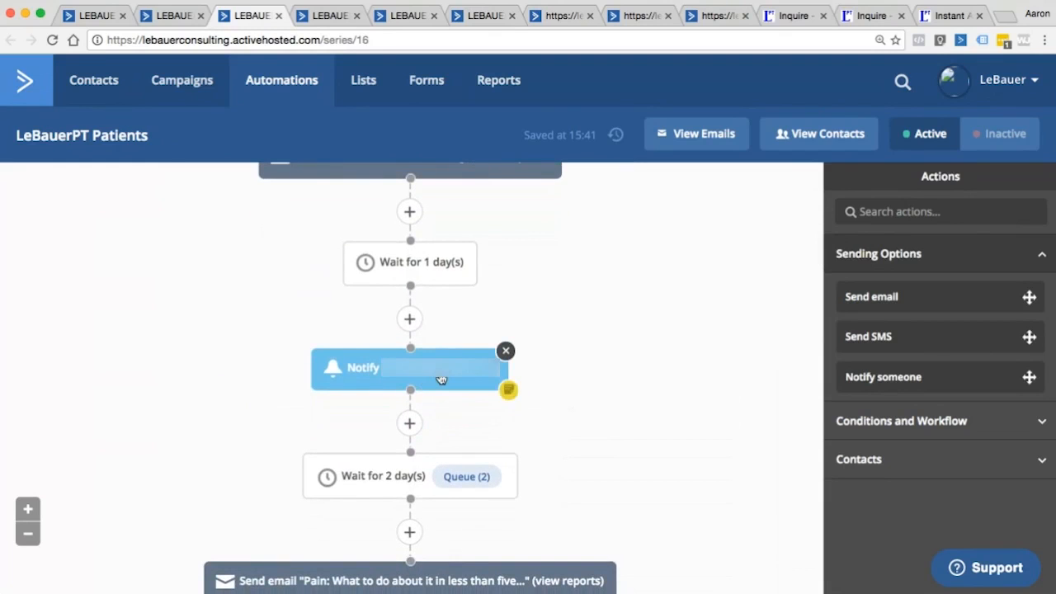
# Step: Examine the rest of the patient email sequence, from "Pain: What to do about it in less than five..." to the end action
pyautogui.scroll(-3, 464, 404)
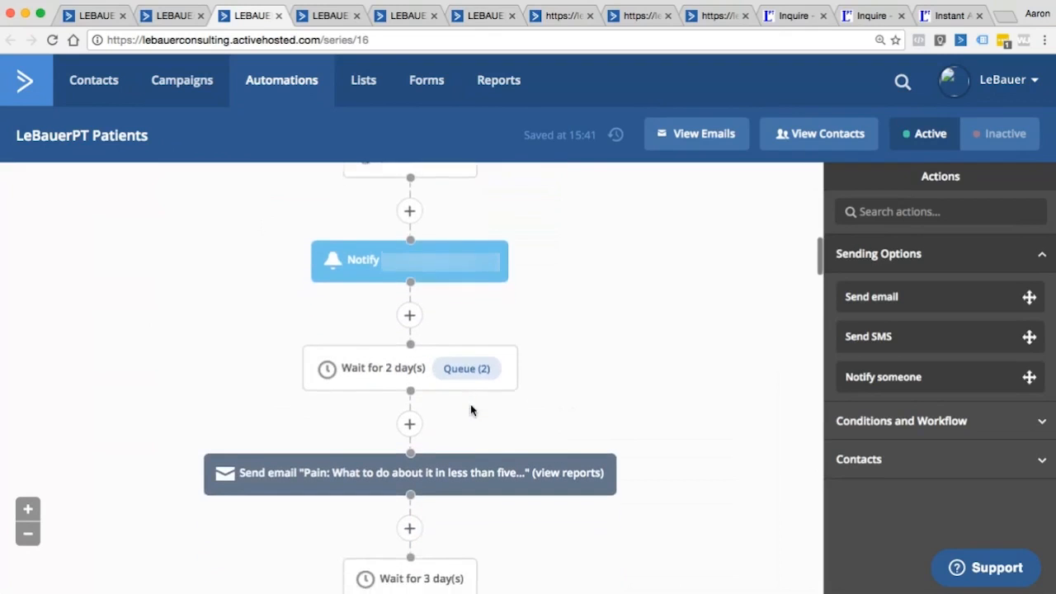
pyautogui.scroll(-3, 460, 379)
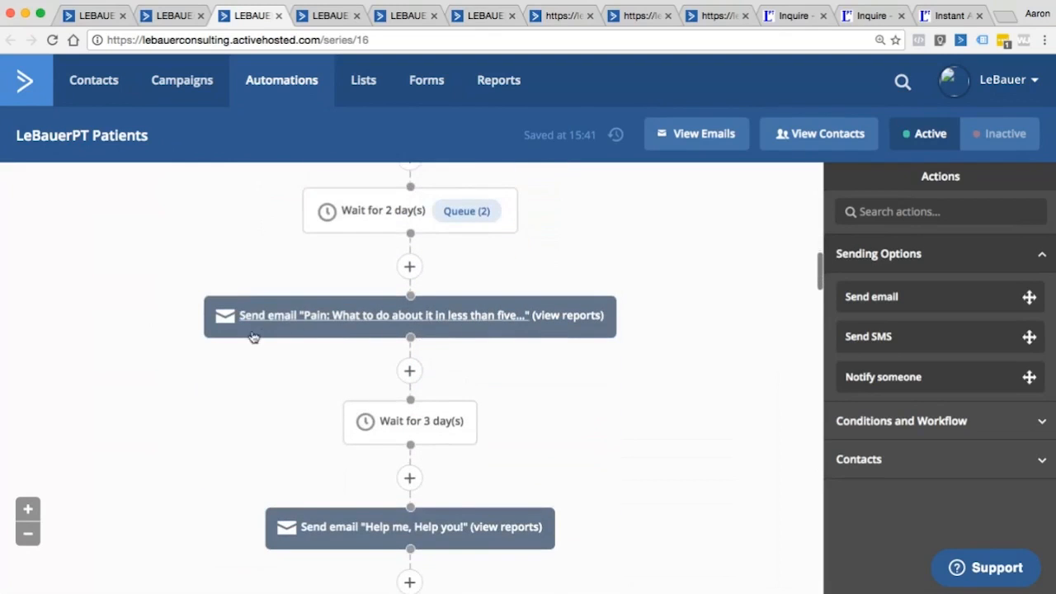
pyautogui.scroll(-7, 452, 369)
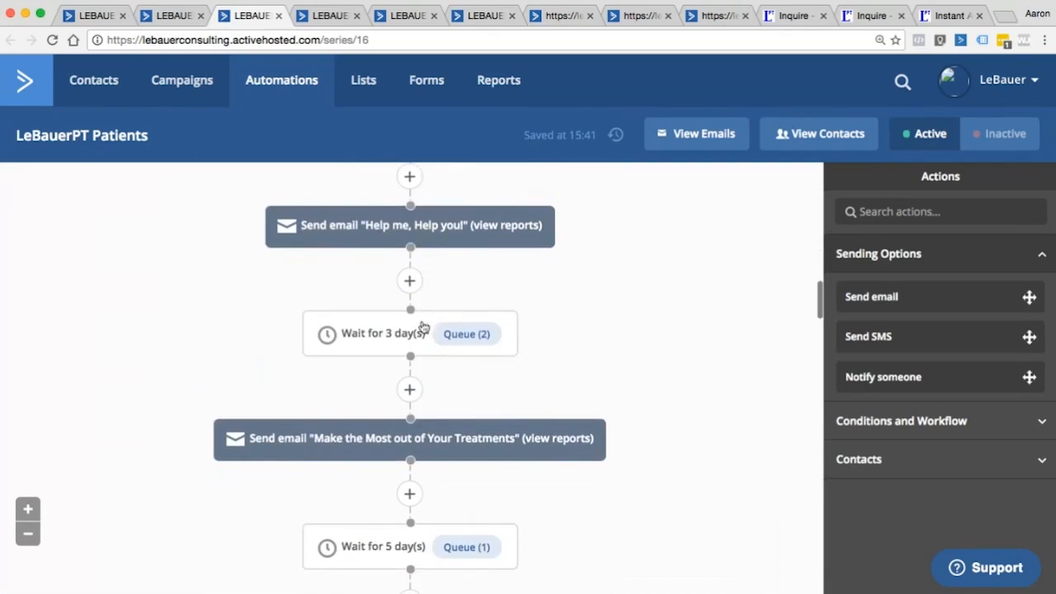
pyautogui.scroll(-1, 417, 334)
pyautogui.scroll(-2, 422, 344)
pyautogui.scroll(-5, 410, 375)
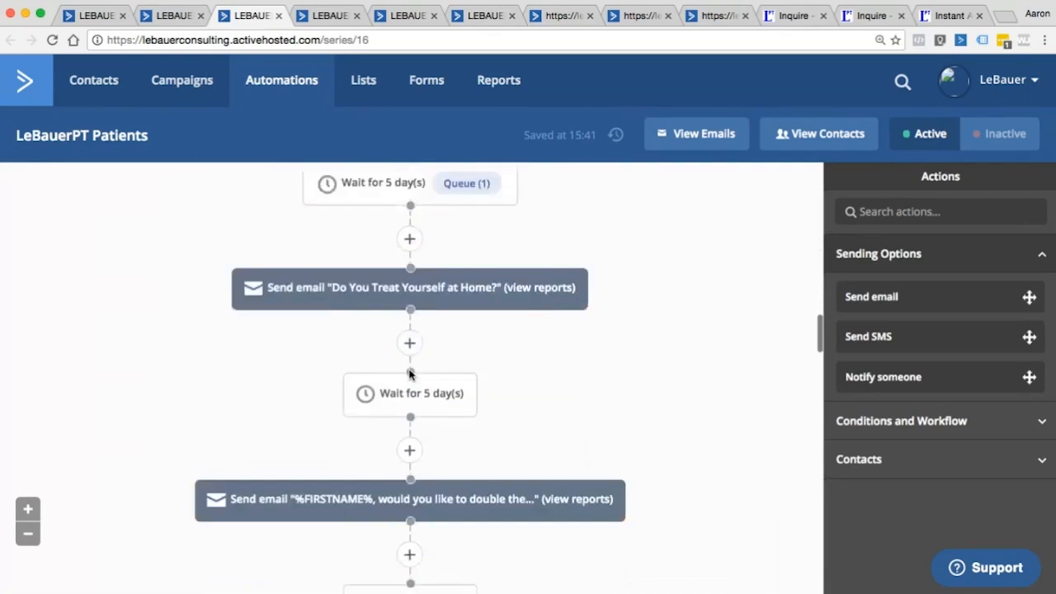
pyautogui.scroll(-5, 465, 449)
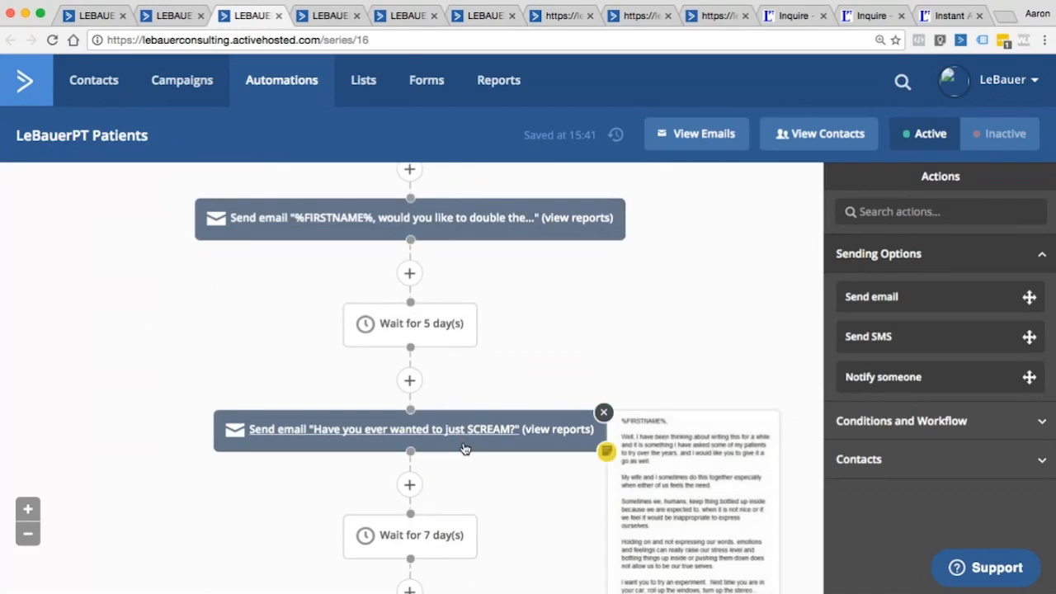
pyautogui.scroll(-10, 464, 448)
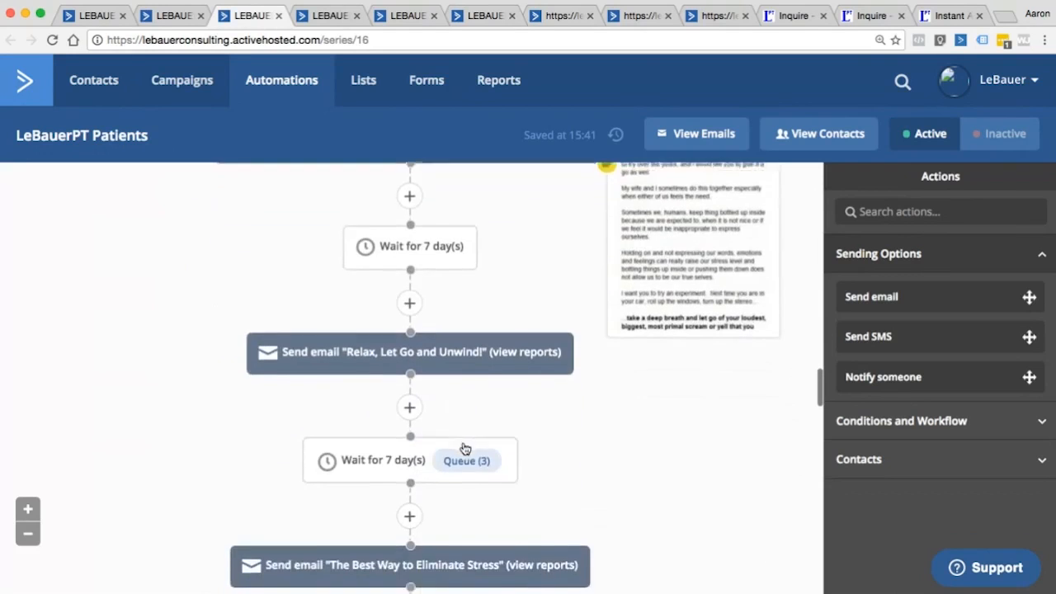
pyautogui.scroll(-13, 464, 448)
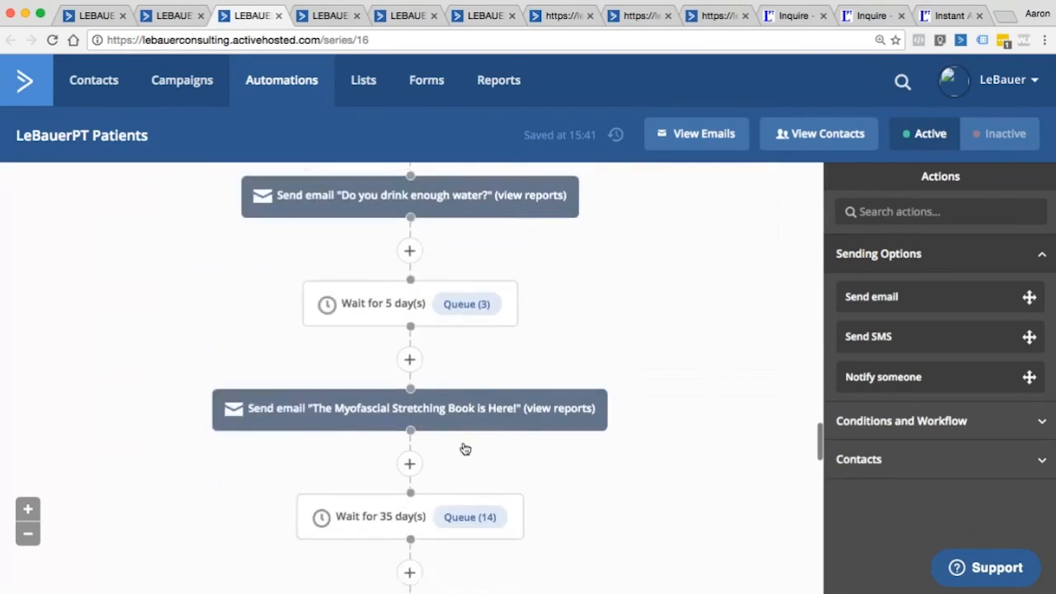
pyautogui.scroll(-12, 465, 449)
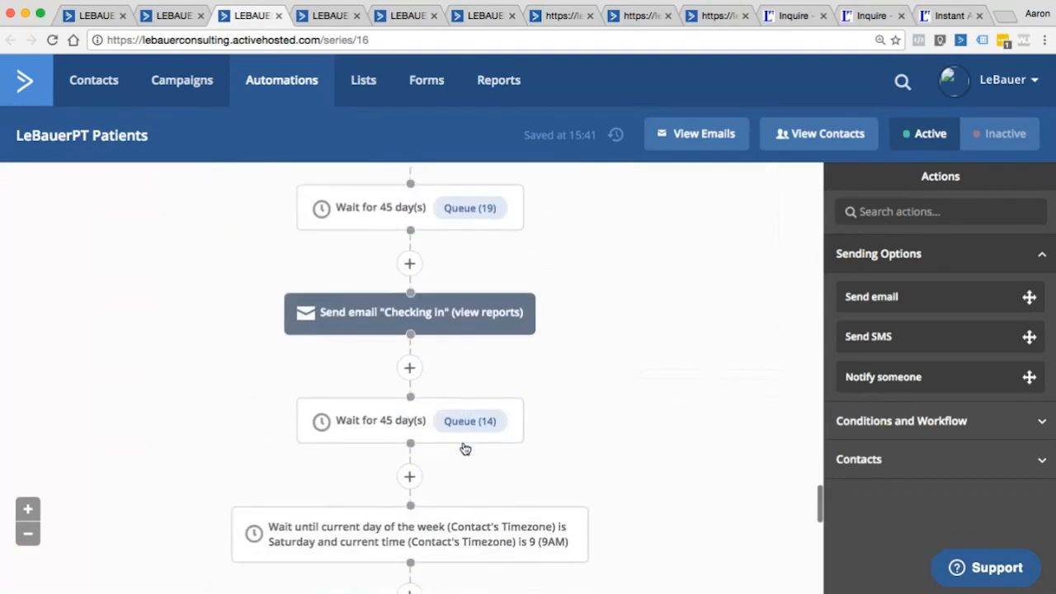
pyautogui.scroll(-13, 464, 449)
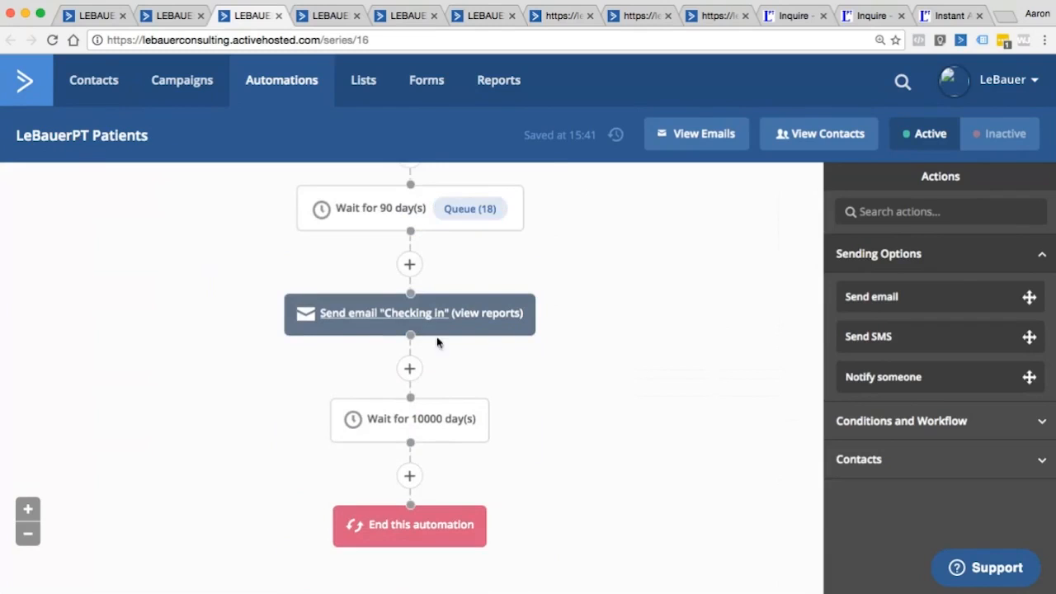
# Step: Preview the final "Checking in" email and review the preceding check-in emails and waits back up to the Saturday 9AM wait
pyautogui.scroll(4, 575, 409)
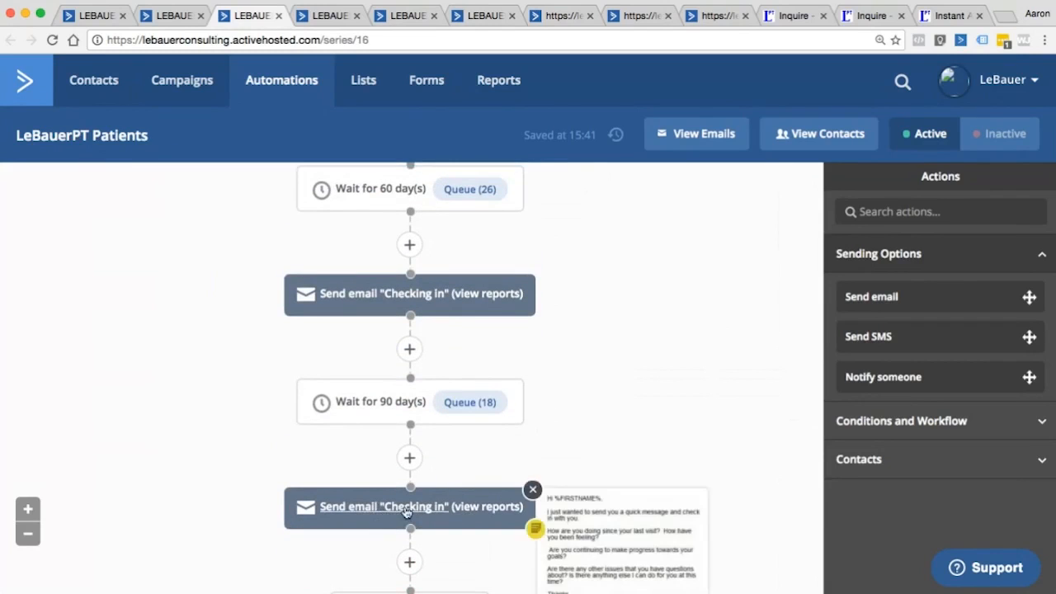
pyautogui.scroll(4, 423, 392)
pyautogui.scroll(-8, 423, 391)
pyautogui.scroll(10, 424, 392)
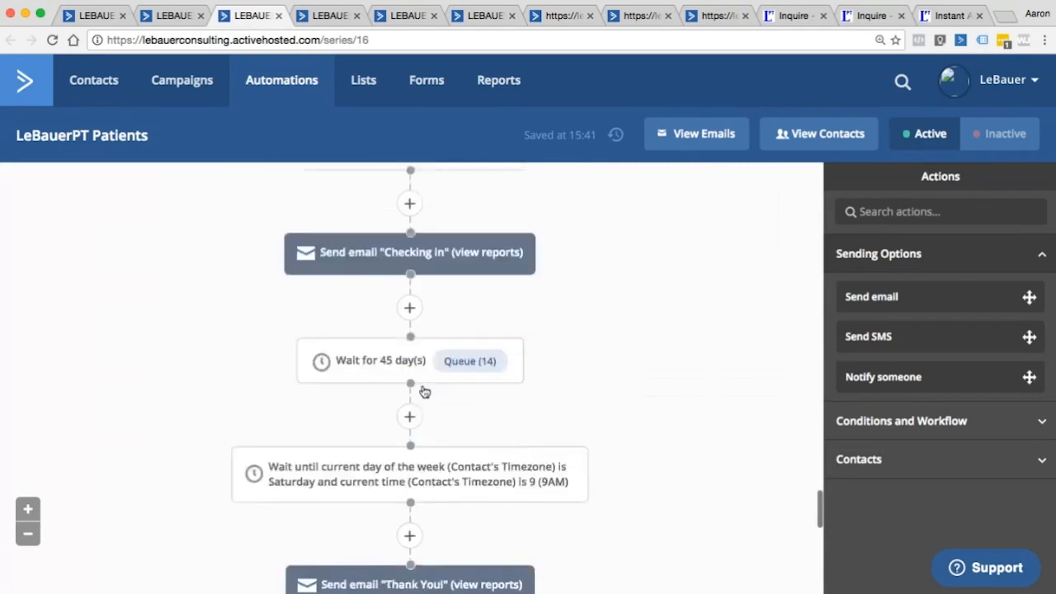
# Step: Open the LeBauerPT Pt. Onboarding automation and examine its form trigger, inquiry-automation exit and follow-up email sequence
pyautogui.click(330, 16)
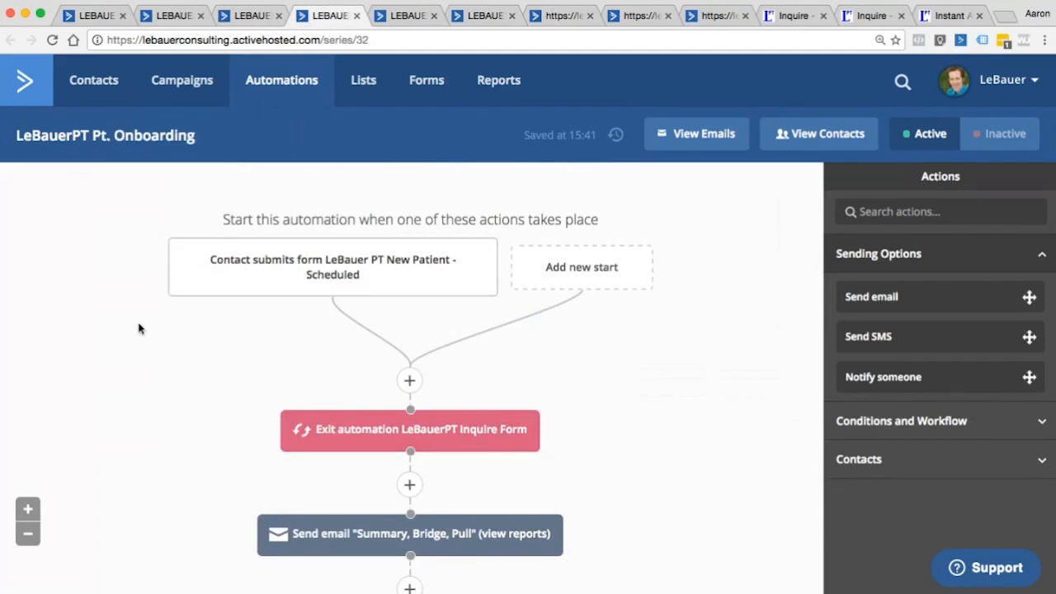
pyautogui.scroll(-2, 137, 331)
pyautogui.scroll(1, 137, 330)
pyautogui.scroll(-5, 137, 331)
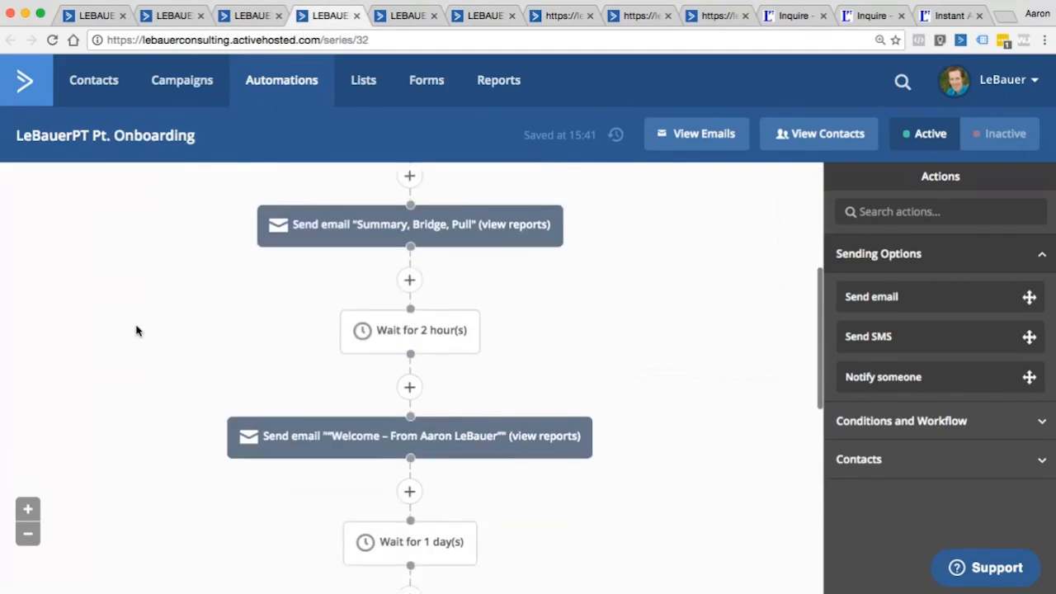
pyautogui.scroll(-7, 136, 330)
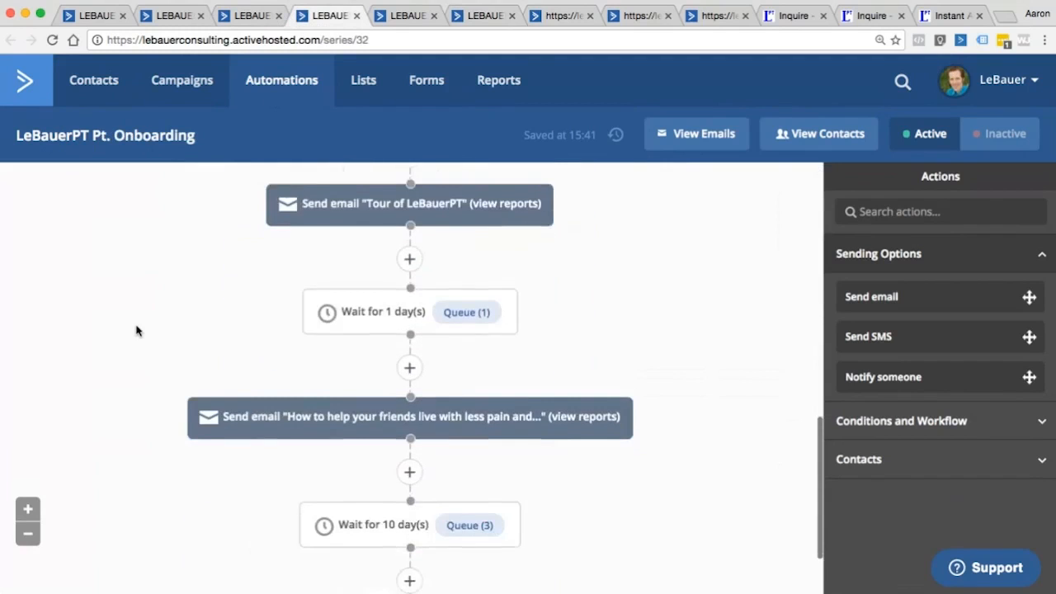
pyautogui.scroll(13, 137, 331)
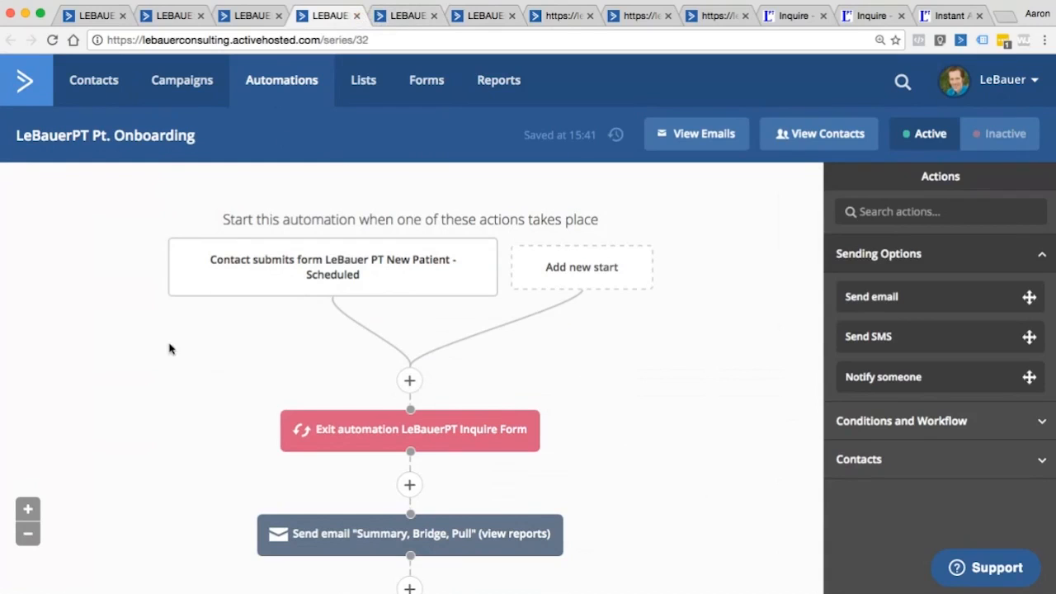
# Step: Close the onboarding automation and examine the start triggers of the LeBauerPT Back Pain Ebook automation
pyautogui.click(357, 15)
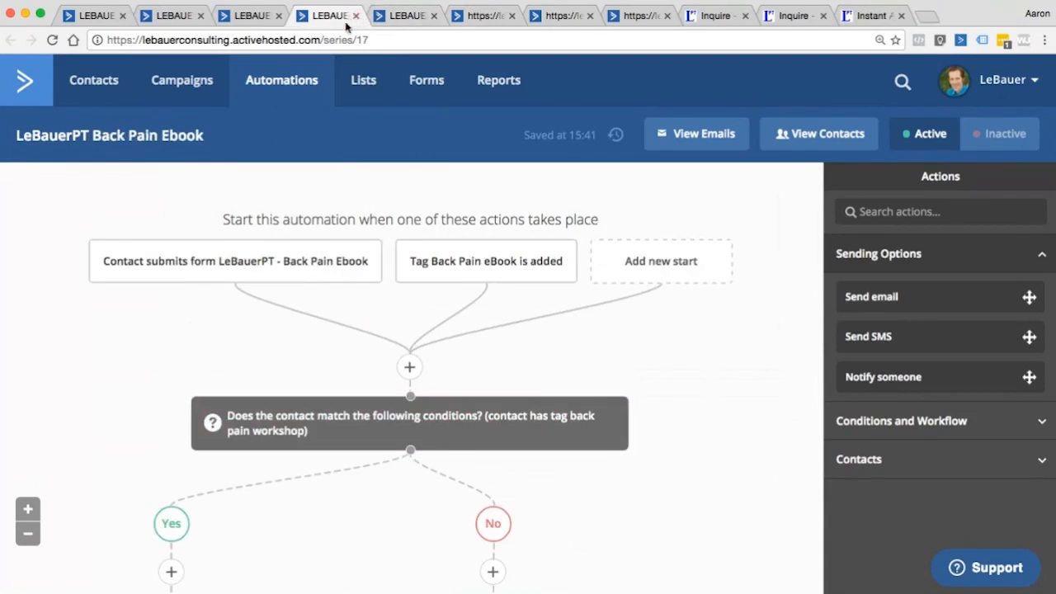
pyautogui.scroll(-1, 581, 324)
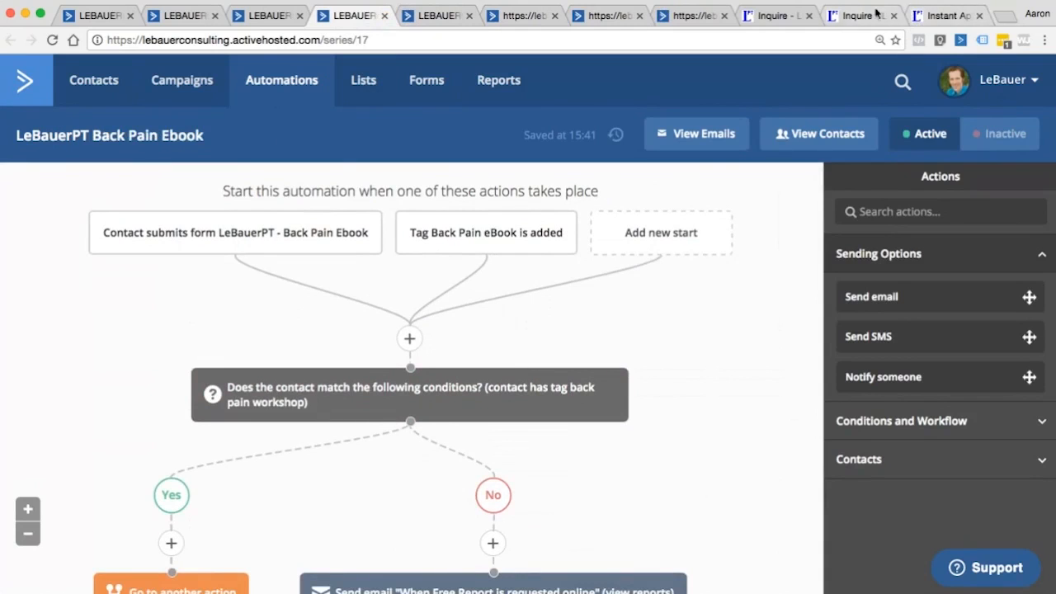
# Step: Go back from the clinic's inquiry page to its home page, and examine the Back Pain Ebook automation's back pain workshop condition
pyautogui.click(780, 19)
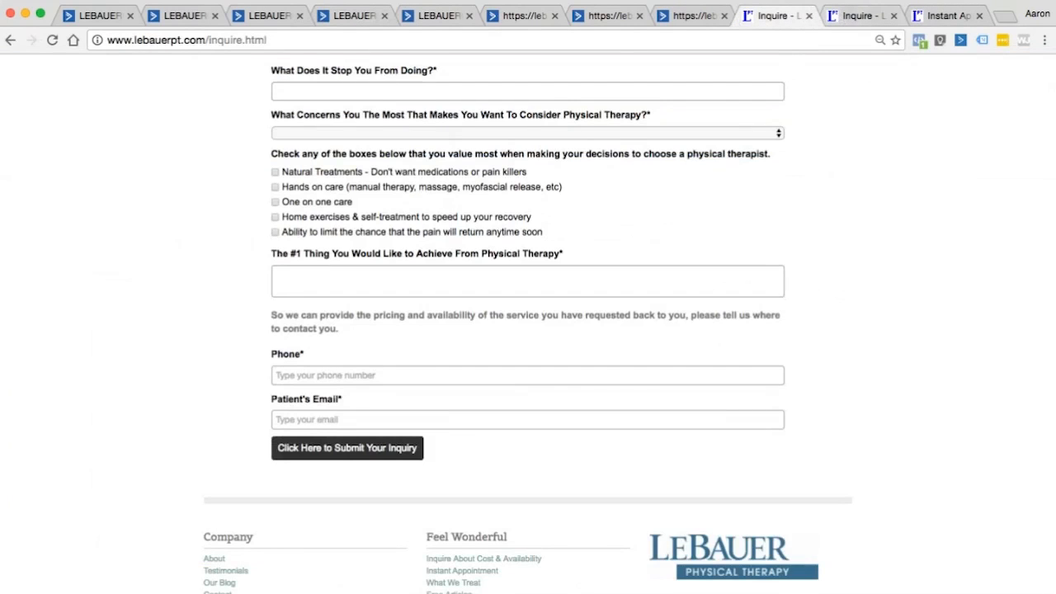
pyautogui.click(11, 43)
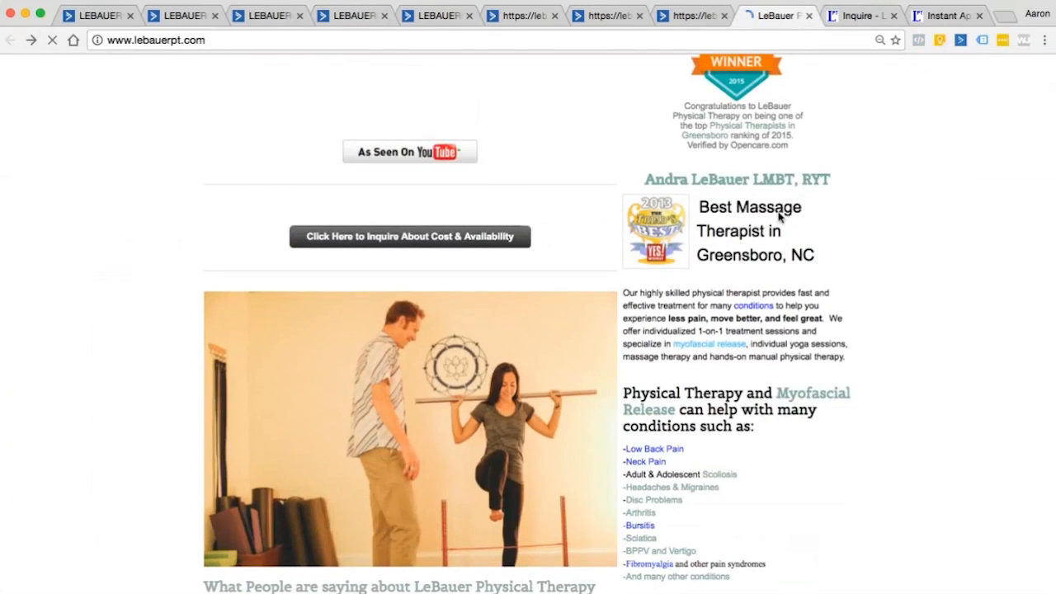
pyautogui.scroll(1, 779, 217)
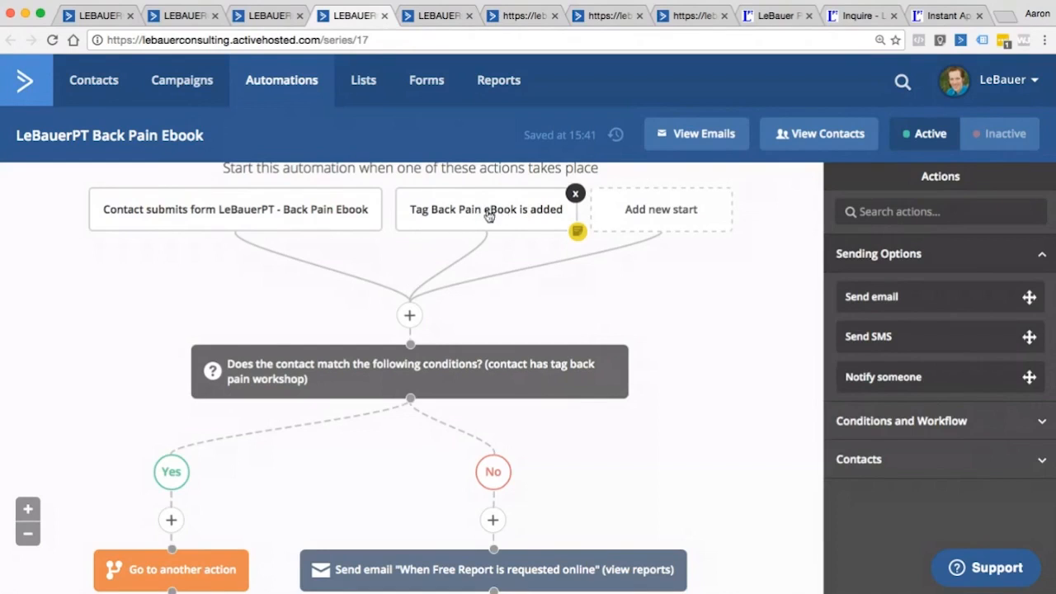
pyautogui.scroll(-2, 512, 307)
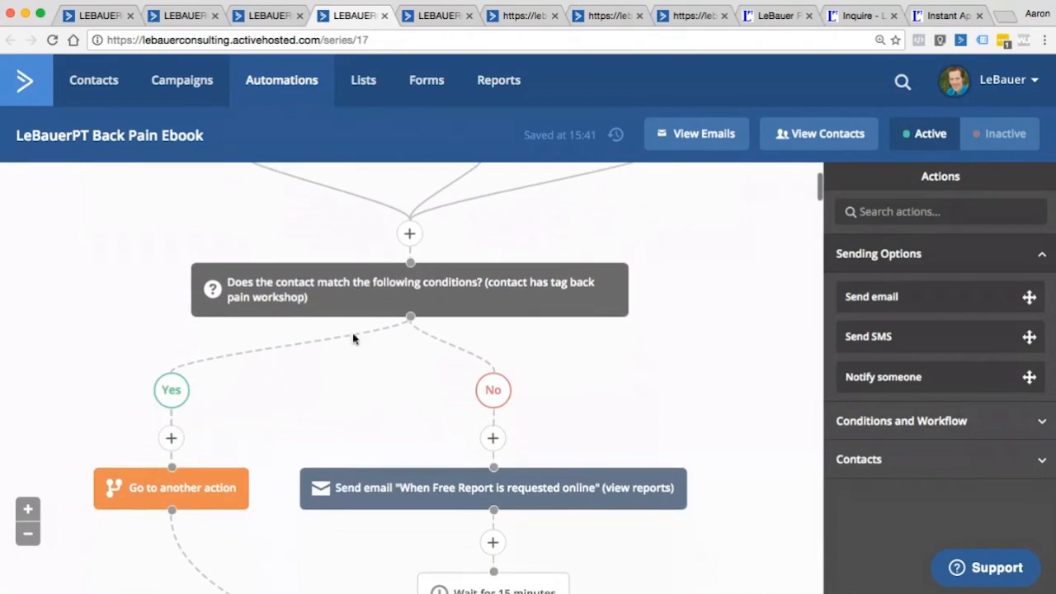
# Step: Examine the back pain ebook automation's start triggers and its Yes/No split on the back pain workshop tag
pyautogui.scroll(-1, 387, 310)
pyautogui.scroll(-2, 388, 309)
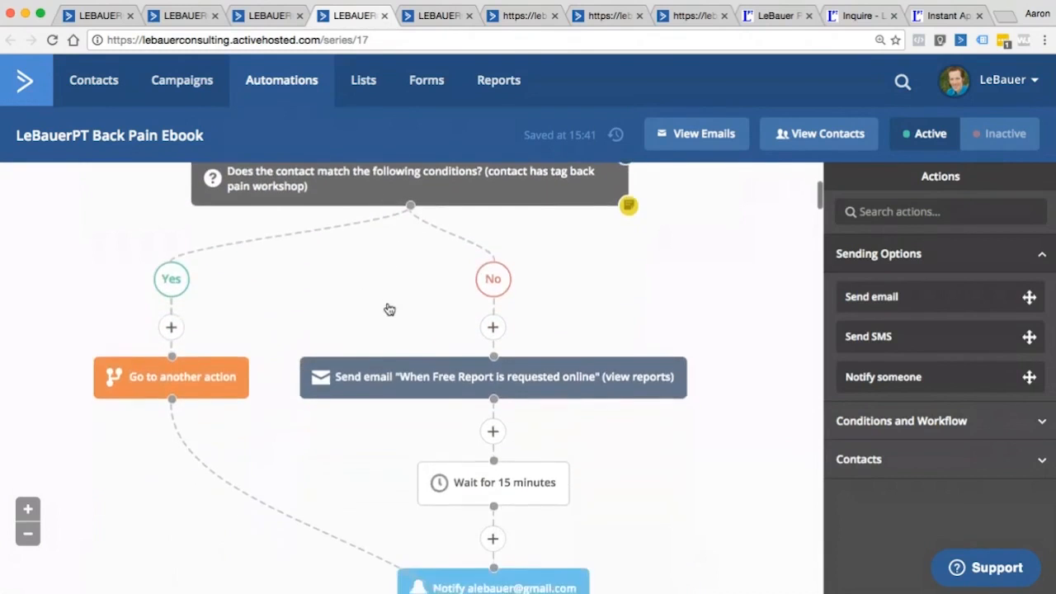
pyautogui.scroll(5, 330, 314)
pyautogui.scroll(-2, 611, 434)
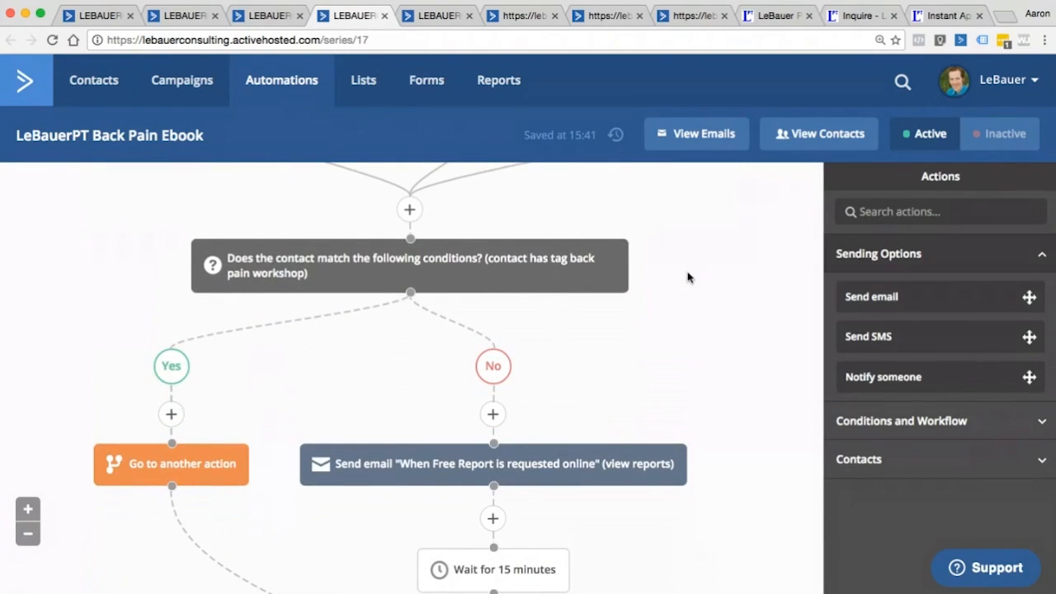
pyautogui.scroll(-3, 688, 276)
pyautogui.scroll(1, 685, 283)
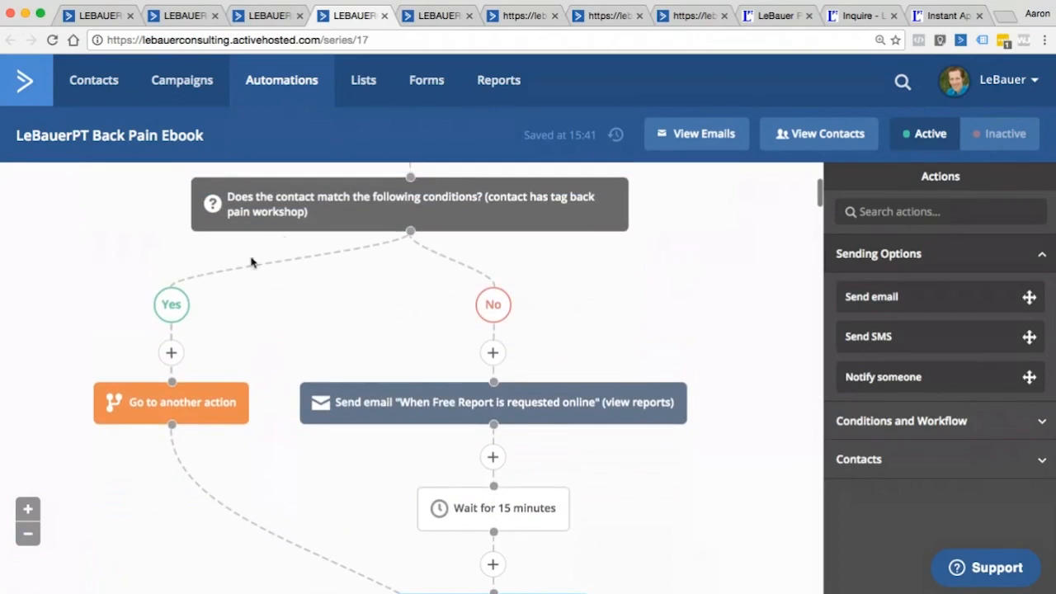
pyautogui.scroll(-1, 559, 290)
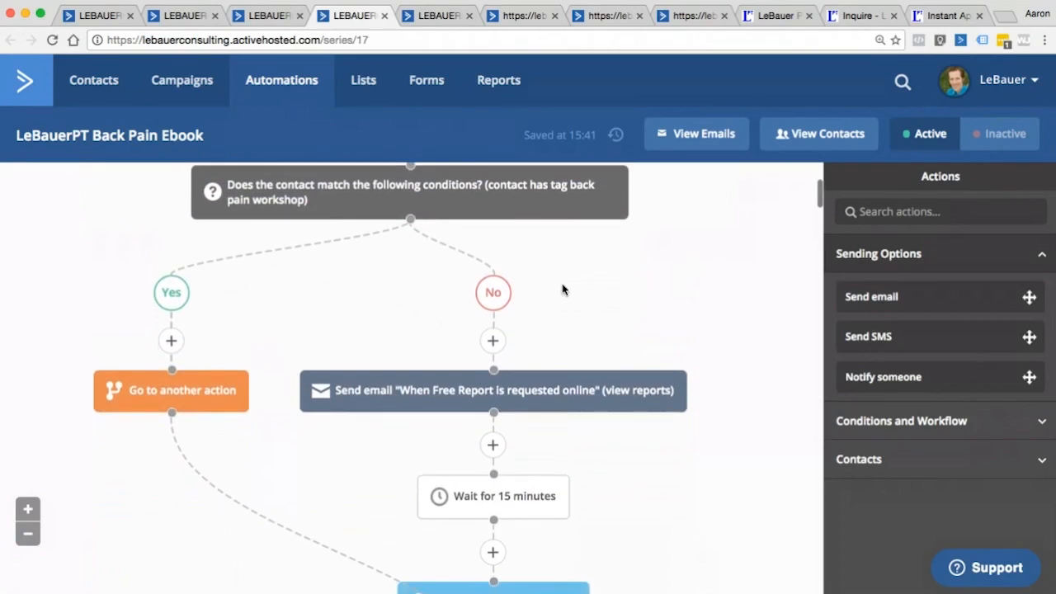
pyautogui.scroll(3, 502, 242)
pyautogui.scroll(1, 500, 242)
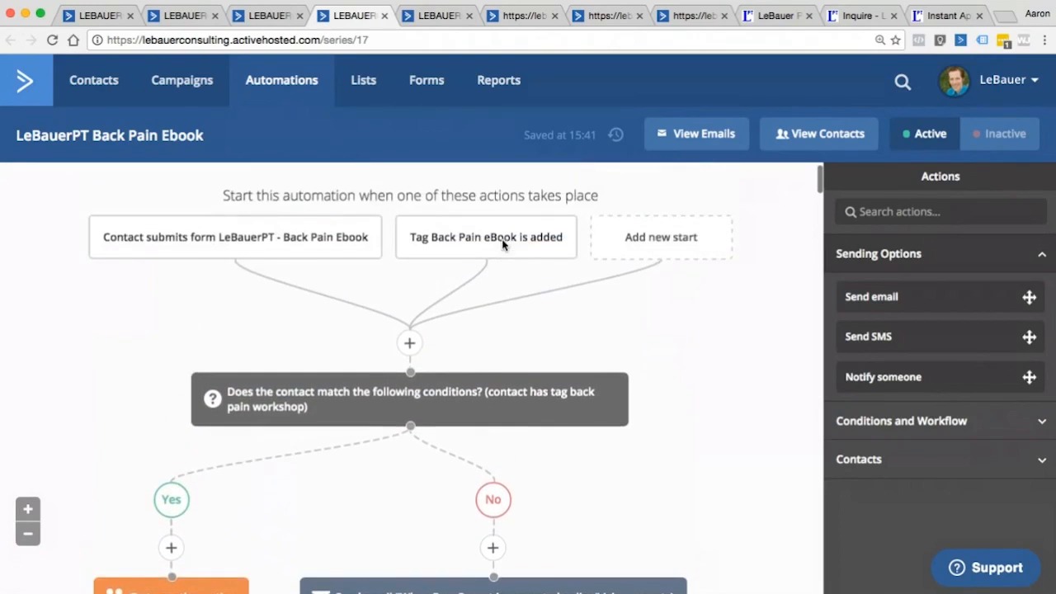
pyautogui.scroll(-5, 500, 243)
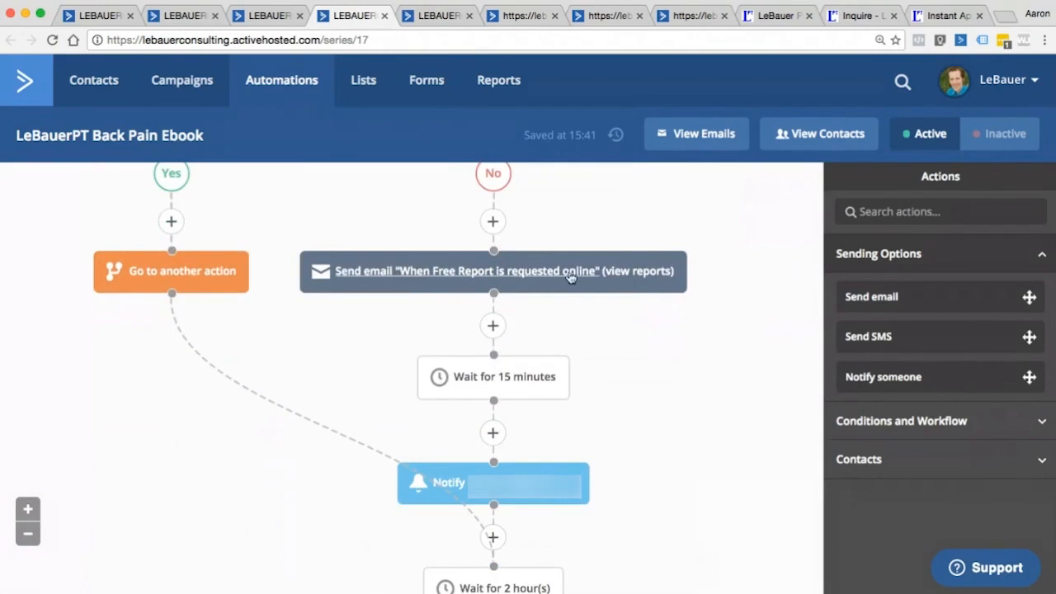
# Step: Review the automation's emails, notification and wait periods from the free report email through to the end of the sequence
pyautogui.moveTo(583, 273)
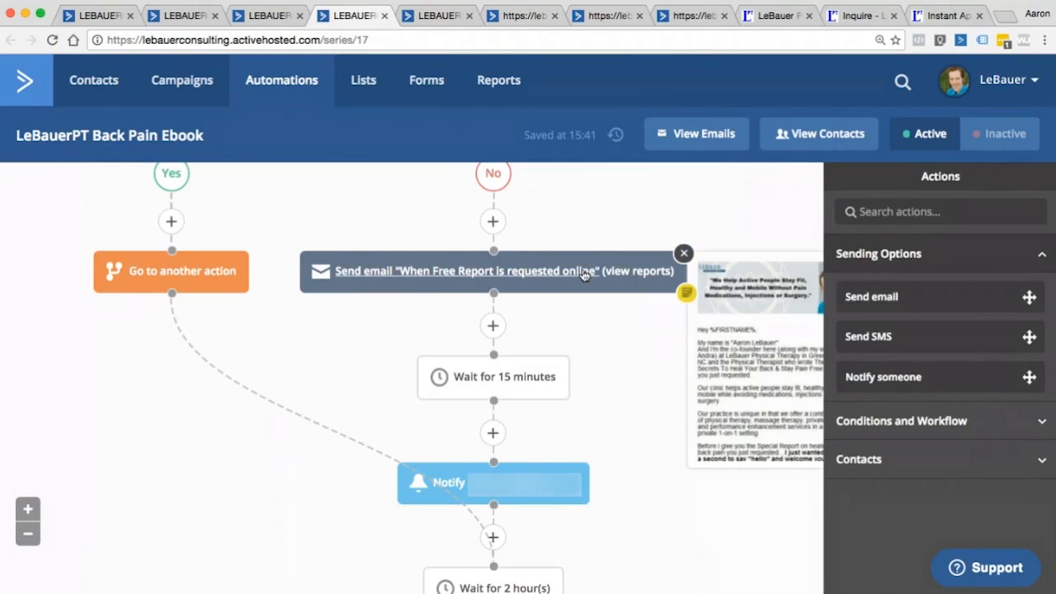
pyautogui.scroll(-5, 544, 375)
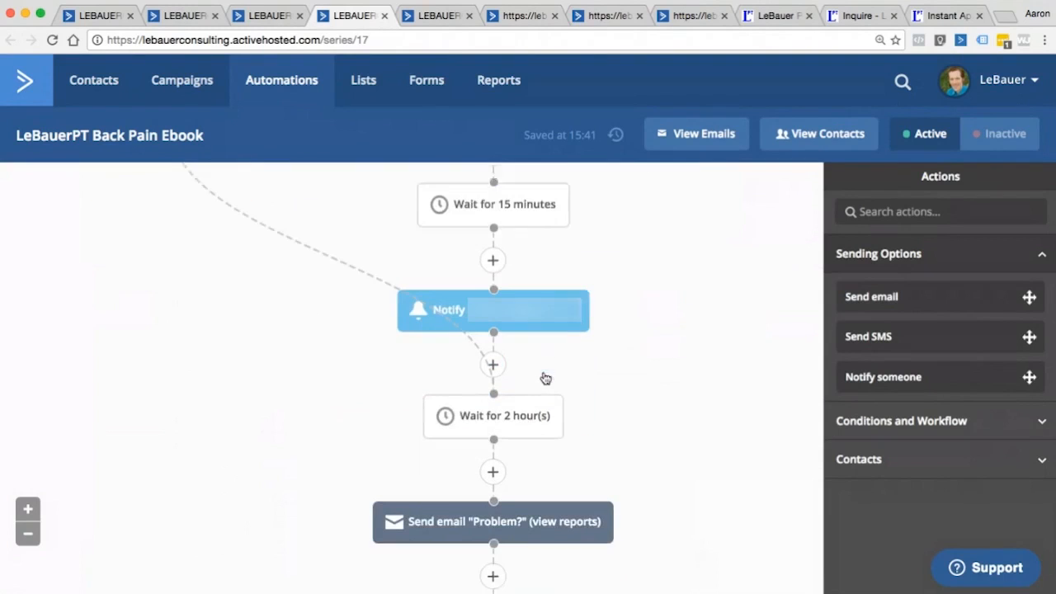
pyautogui.moveTo(525, 302)
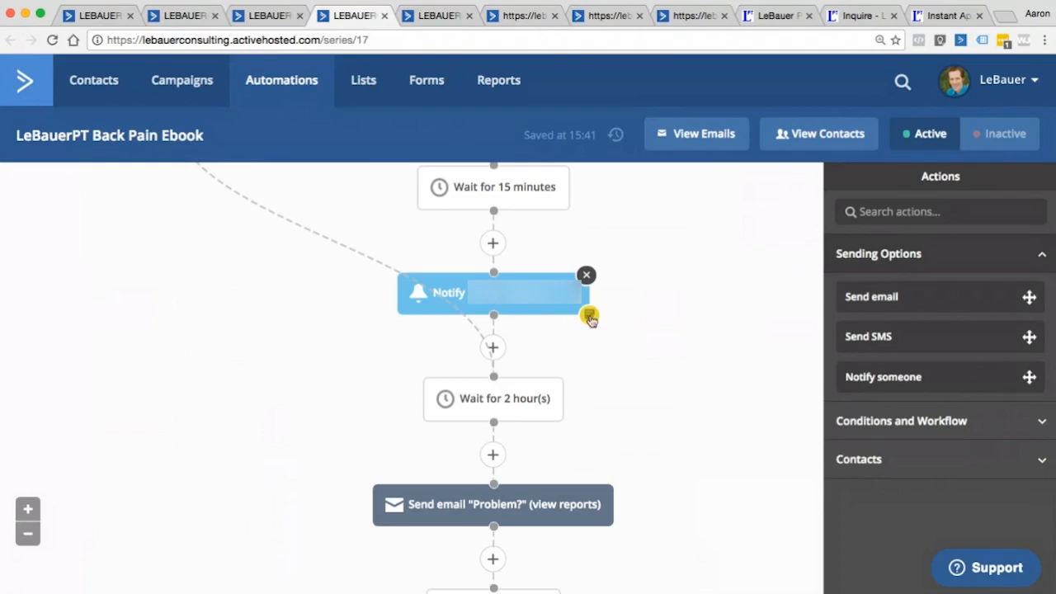
pyautogui.scroll(-5, 599, 327)
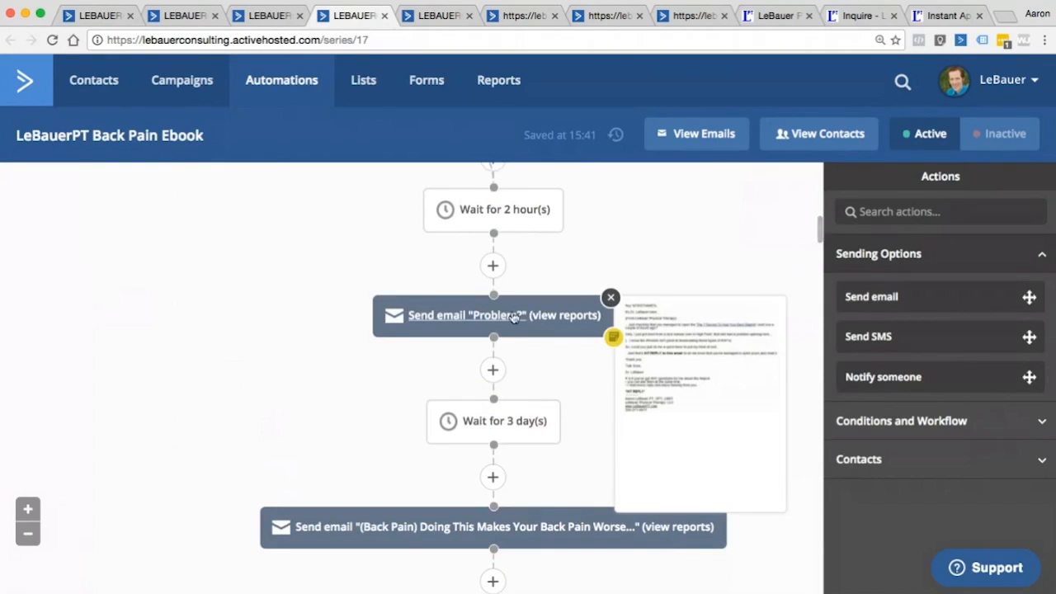
pyautogui.scroll(-4, 495, 320)
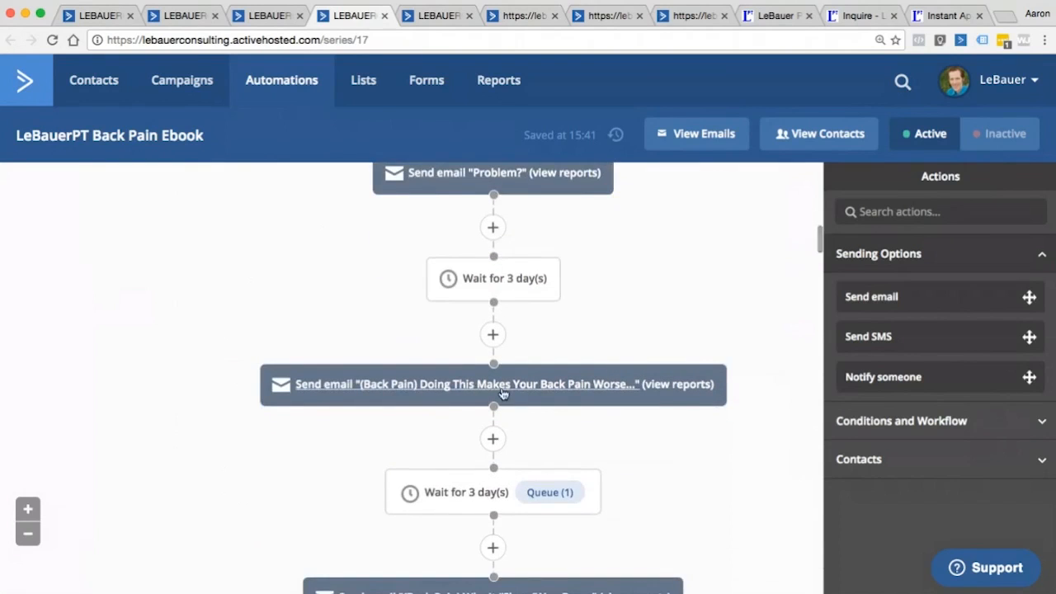
pyautogui.scroll(-6, 482, 375)
pyautogui.scroll(-10, 501, 393)
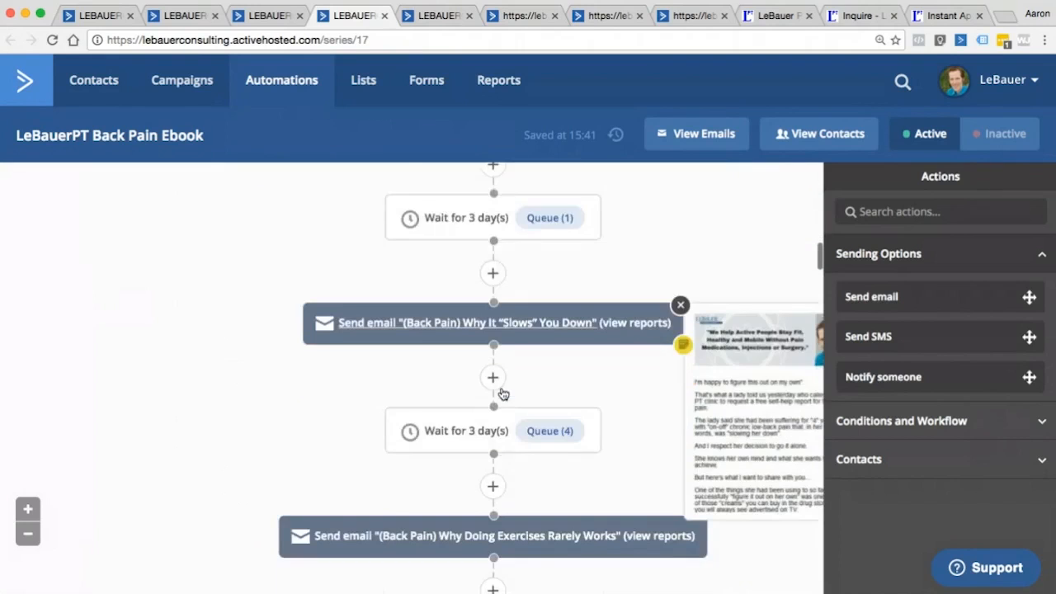
pyautogui.scroll(-1, 501, 393)
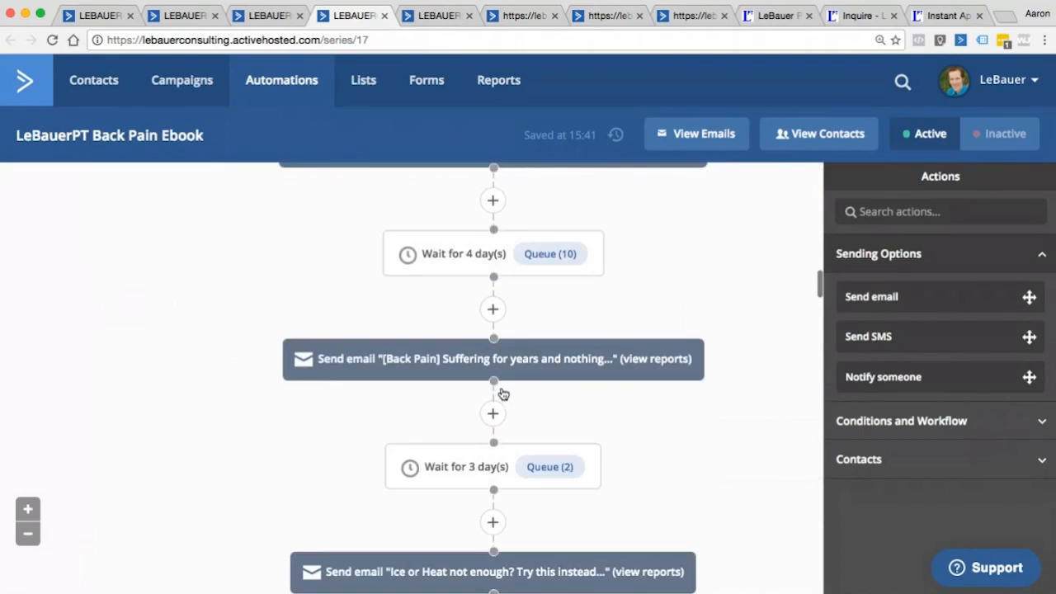
pyautogui.scroll(-1, 504, 393)
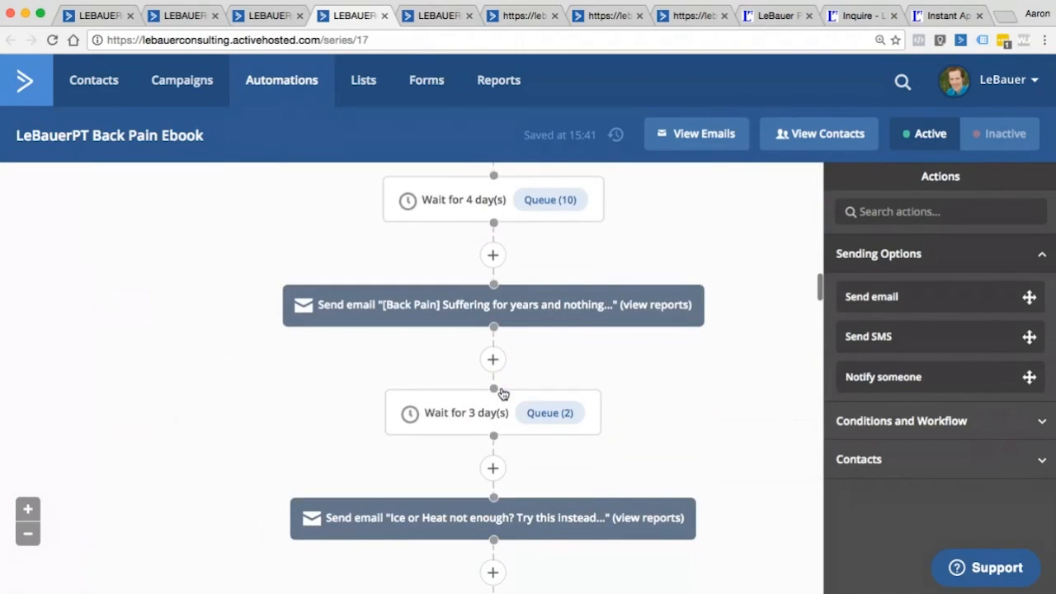
pyautogui.scroll(-9, 504, 393)
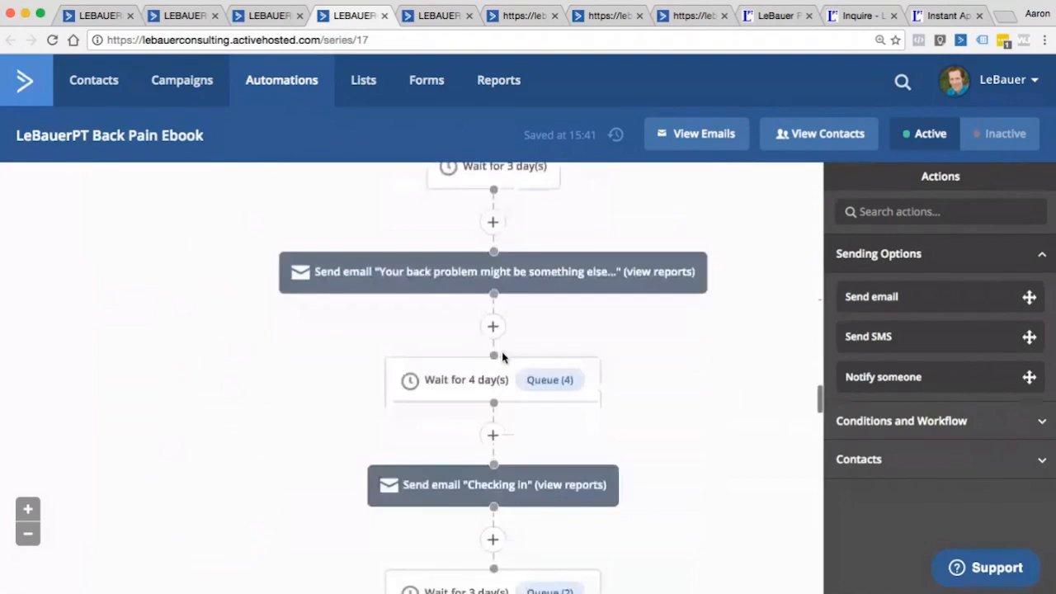
pyautogui.scroll(-3, 503, 357)
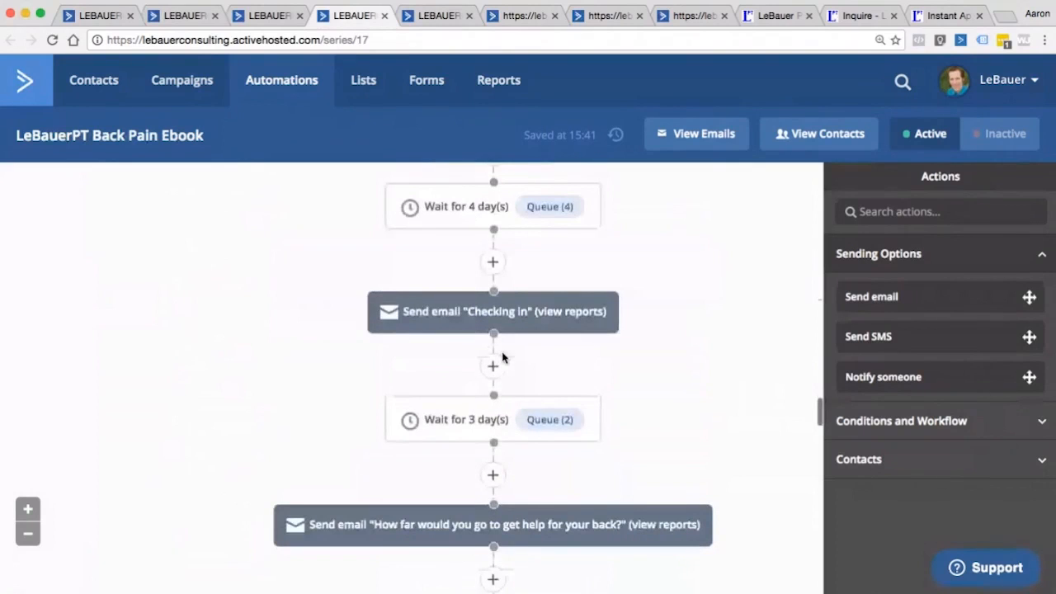
pyautogui.scroll(-16, 502, 356)
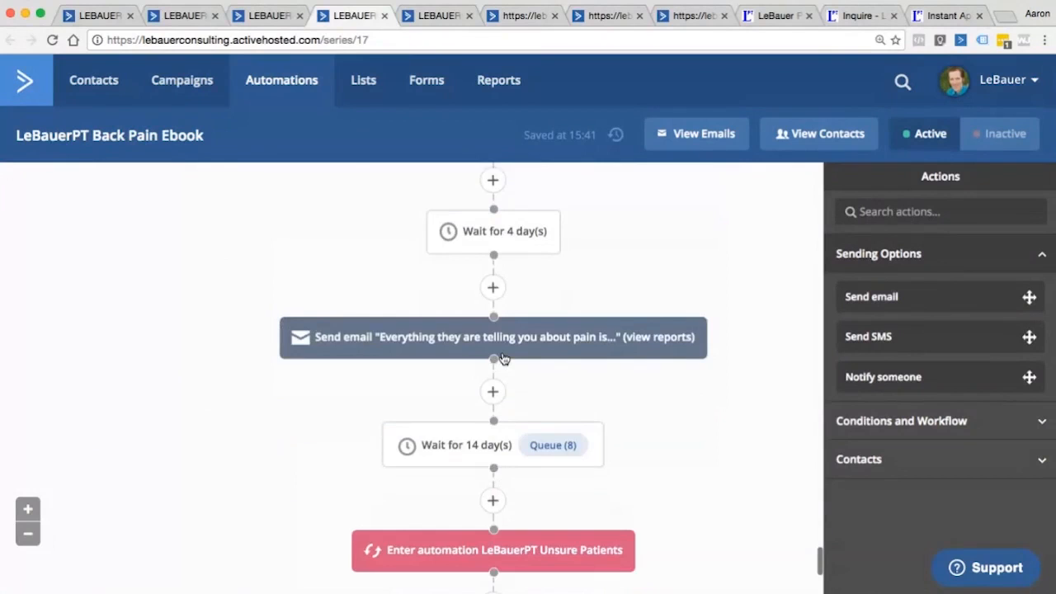
pyautogui.scroll(-5, 503, 359)
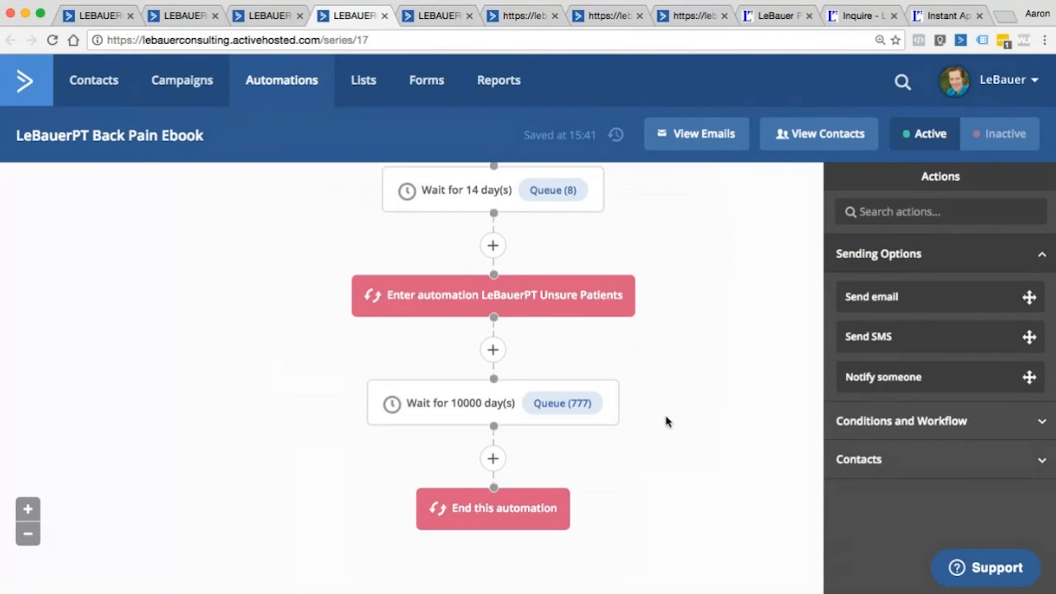
# Step: Add a send email action after the 10000-day wait, creating a new email named "Checking in"
pyautogui.scroll(1, 666, 422)
pyautogui.scroll(-1, 666, 422)
pyautogui.click(493, 459)
pyautogui.click(531, 175)
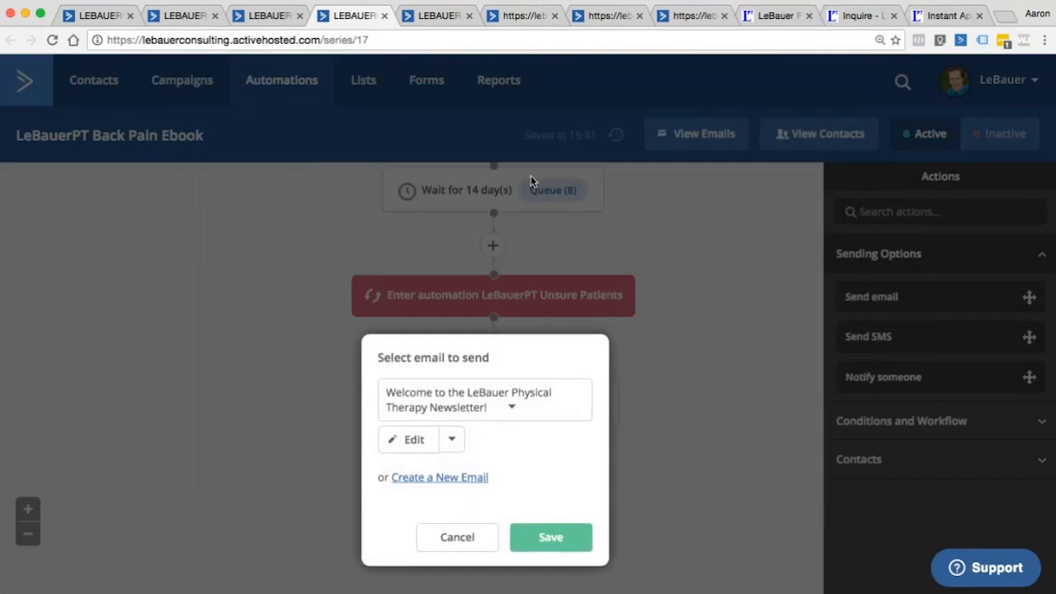
pyautogui.click(439, 479)
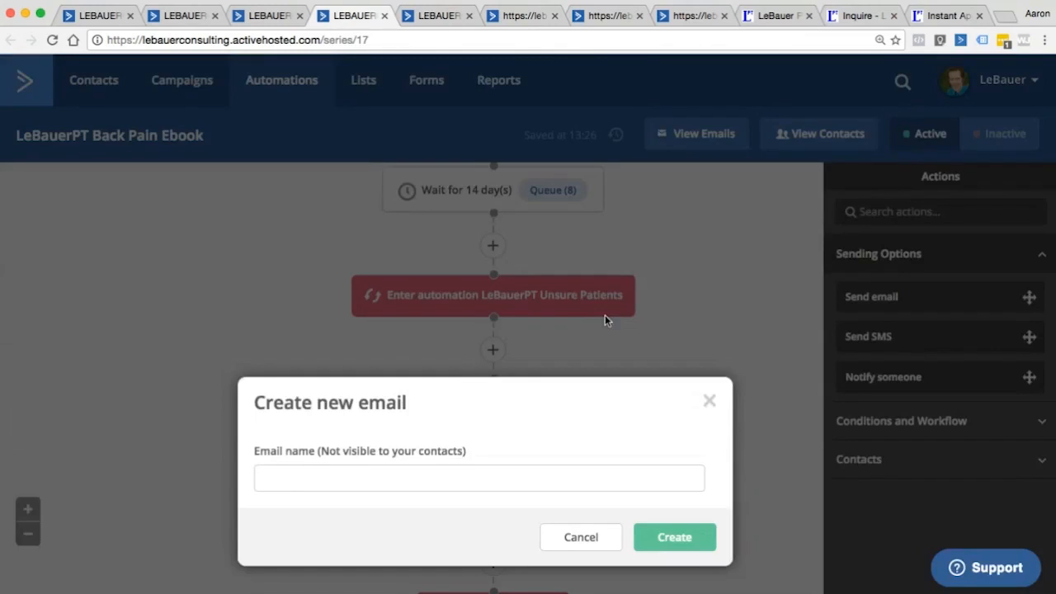
pyautogui.click(316, 469)
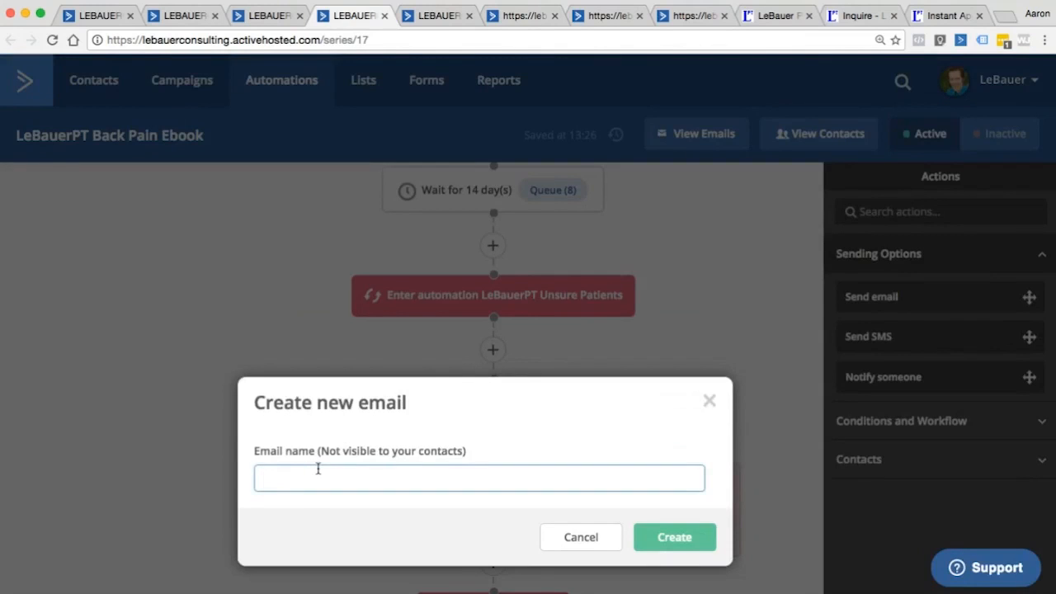
pyautogui.write('Checking in')
pyautogui.click(677, 532)
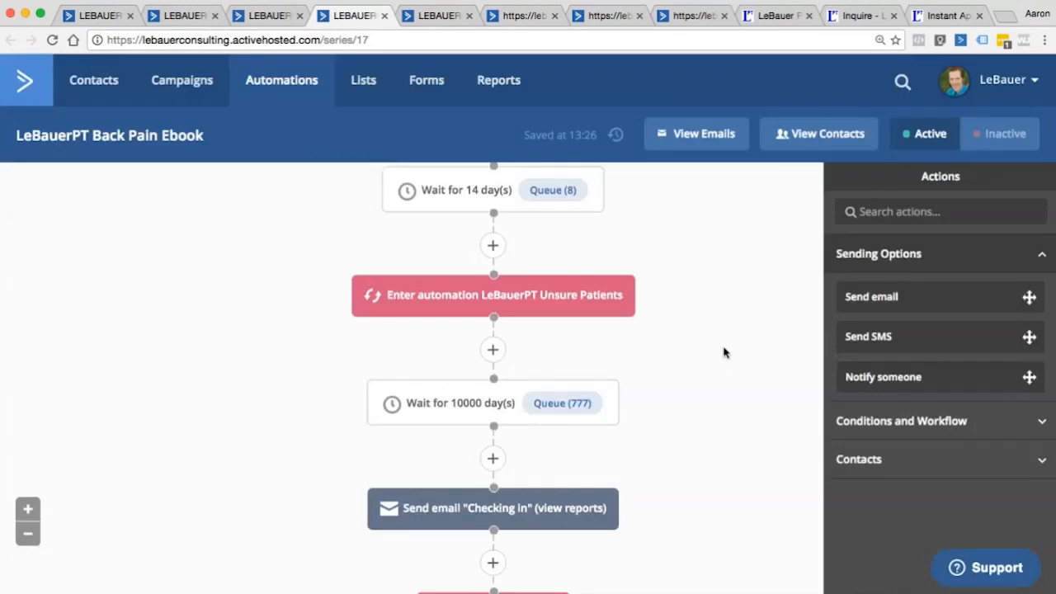
# Step: Use the LeBauerPT email template for the new email and set its subject to "Checking in..."
pyautogui.scroll(-2, 680, 412)
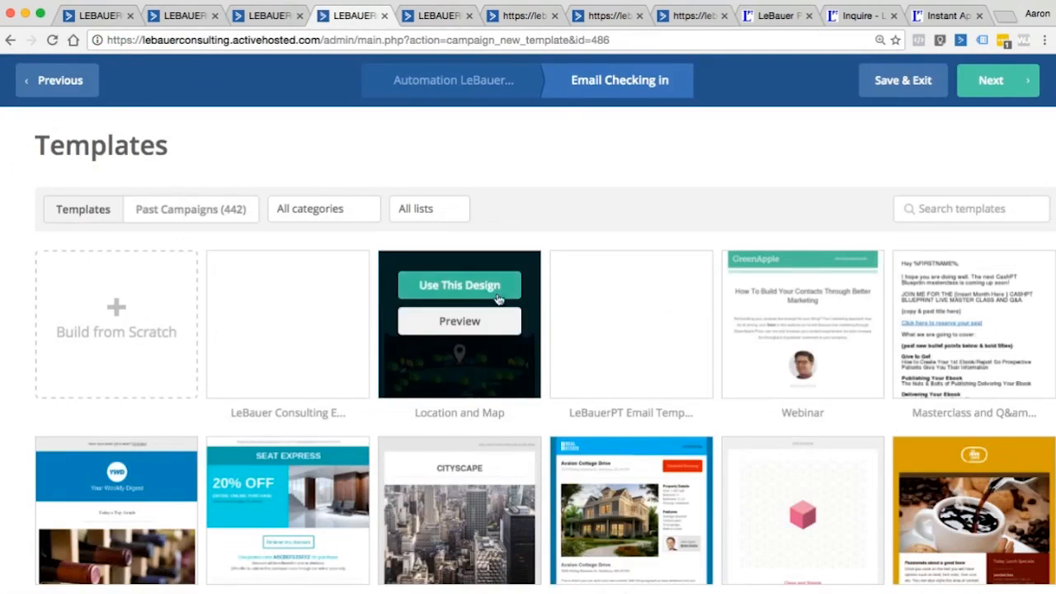
pyautogui.click(646, 287)
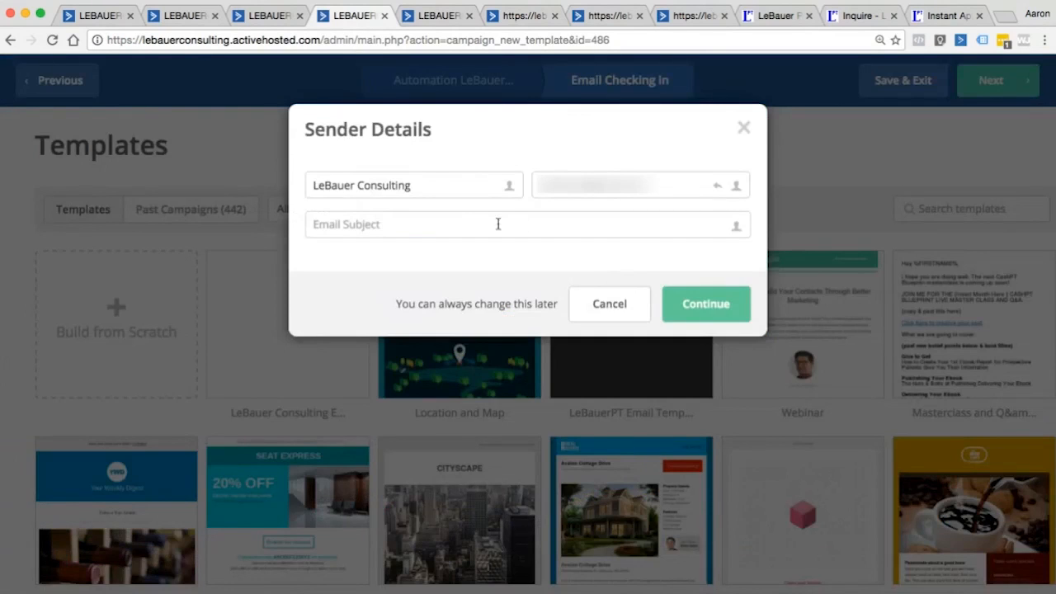
pyautogui.click(477, 223)
pyautogui.write('Checking in...')
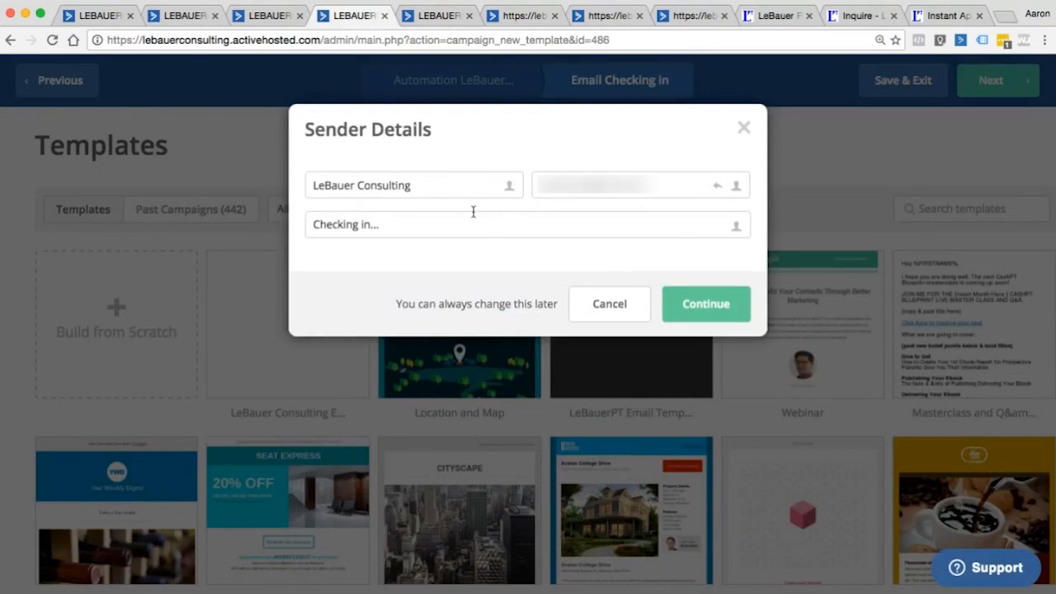
# Step: Enter the sender's full name and e-mail address in the sender details and continue to the email designer
pyautogui.moveTo(426, 184); pyautogui.dragTo(270, 177)
pyautogui.write('A')
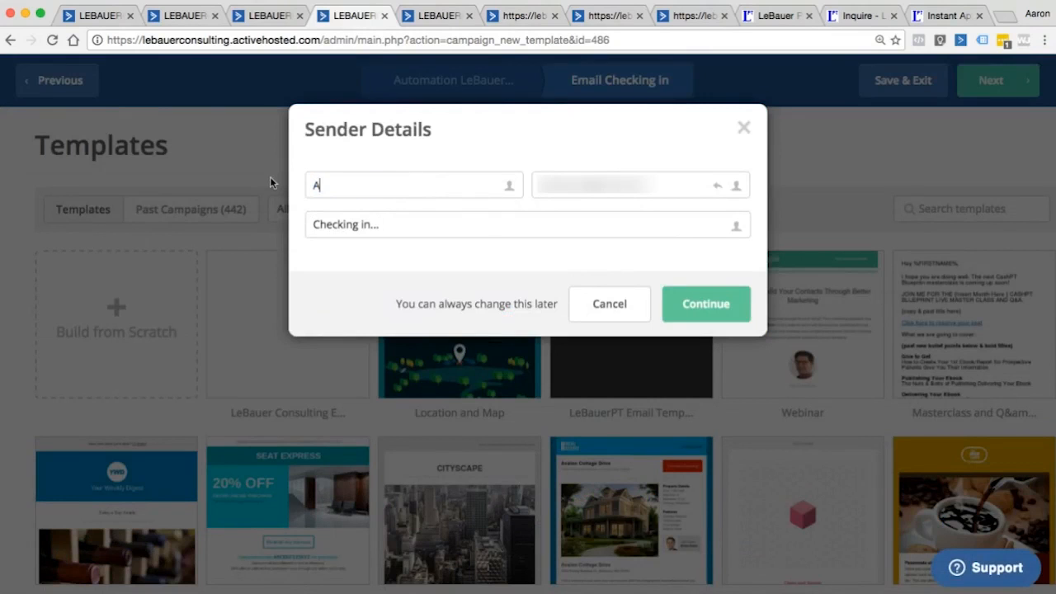
pyautogui.write('a')
pyautogui.click(344, 208)
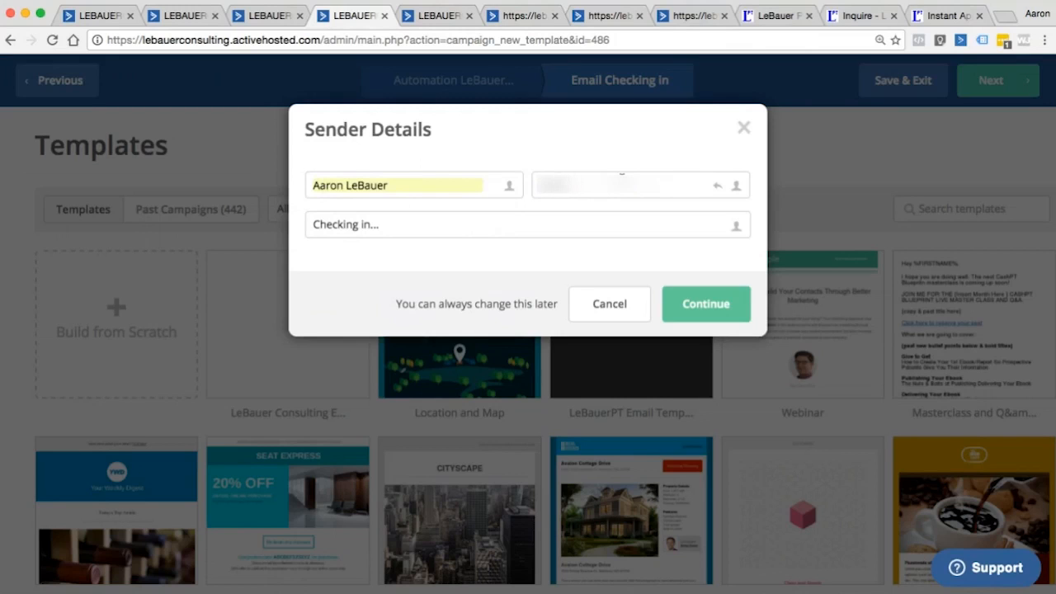
pyautogui.click(696, 305)
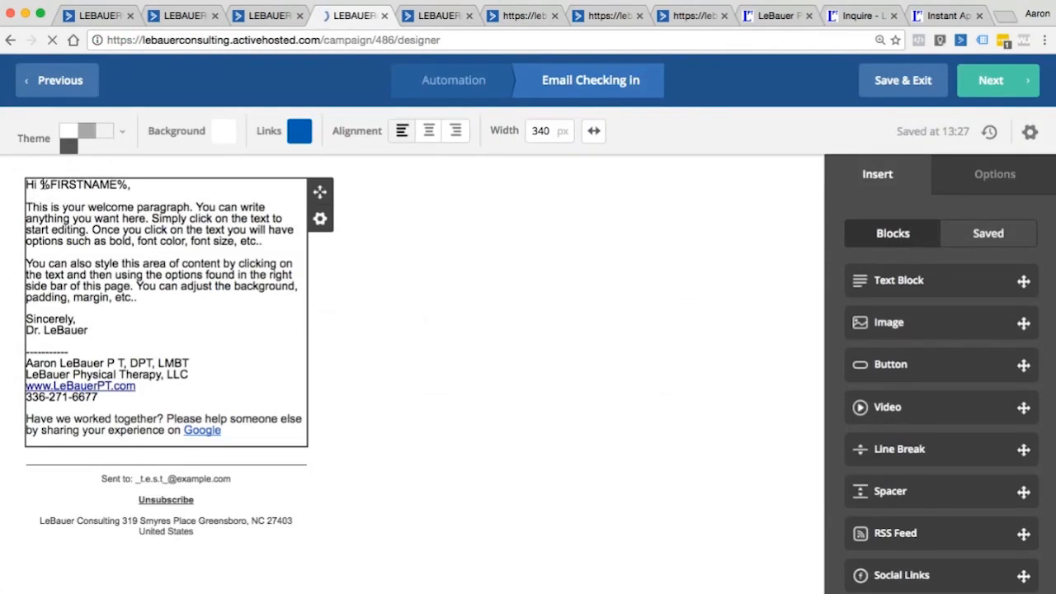
# Step: Replace the two placeholder paragraphs with "I just wanted to take a moment to check in with you and see how you are doing."
pyautogui.moveTo(39, 184); pyautogui.dragTo(130, 184)
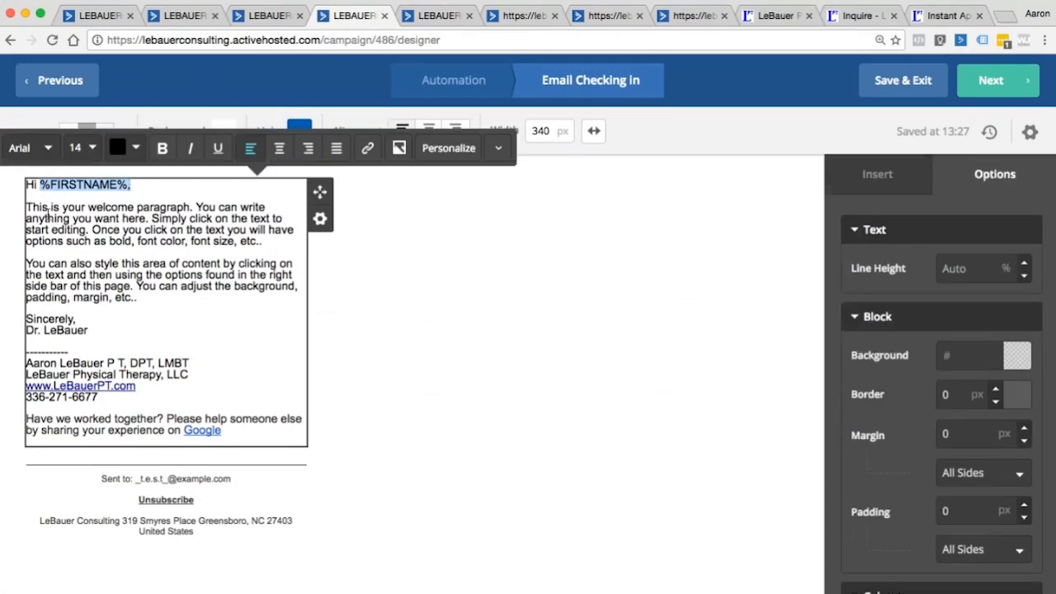
pyautogui.moveTo(27, 206); pyautogui.dragTo(146, 297)
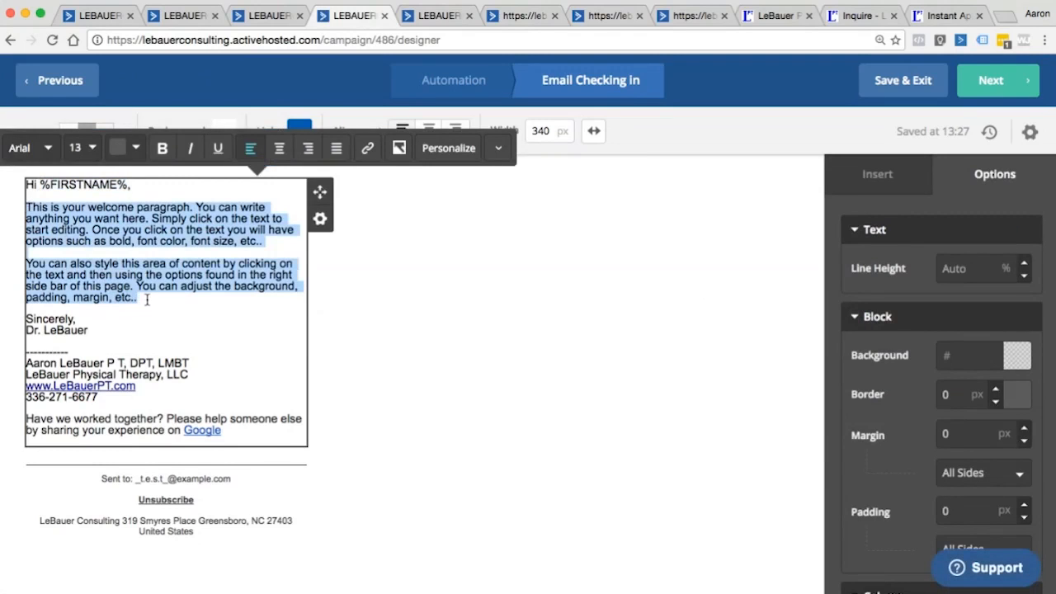
pyautogui.write('I just wante')
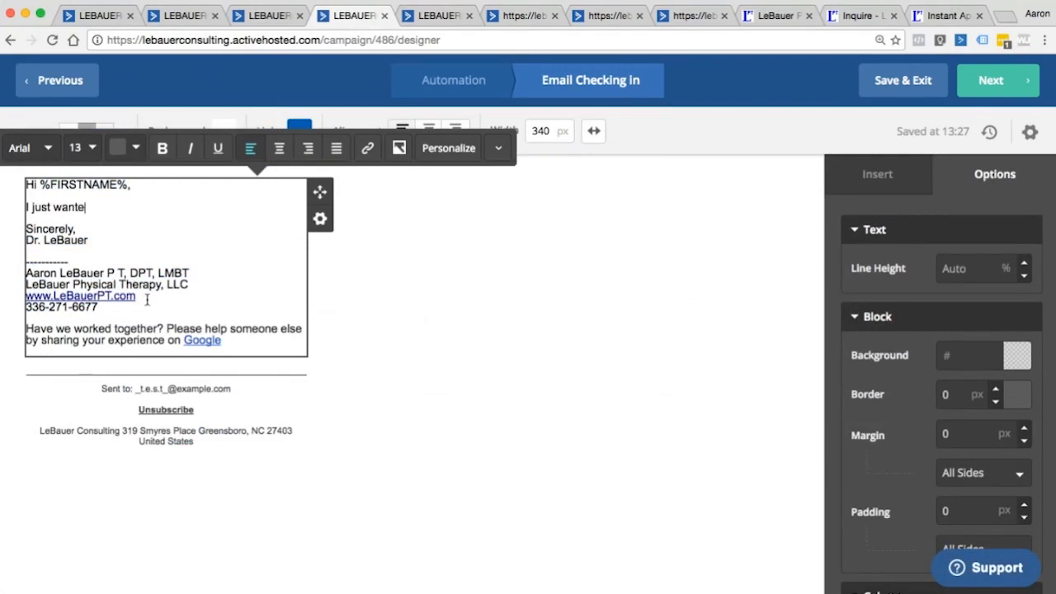
pyautogui.write('d to take a moment to check in')
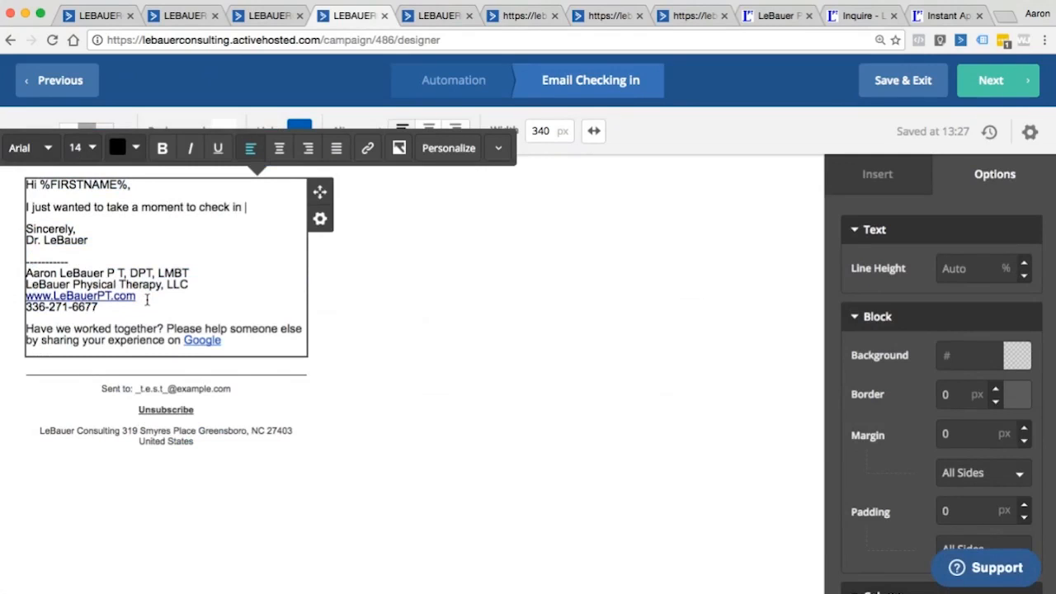
pyautogui.write(' with you ans')
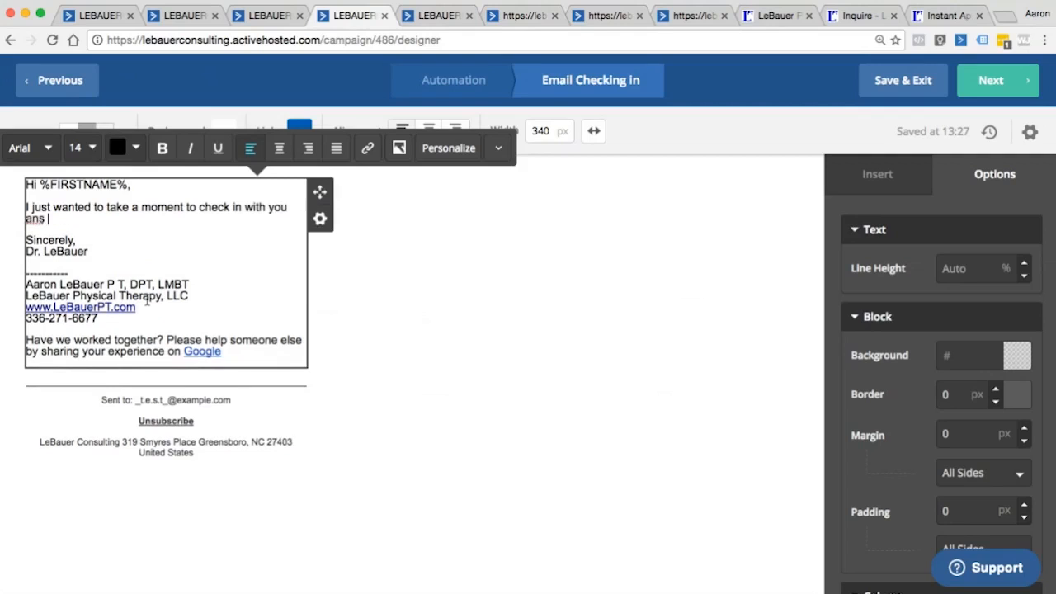
pyautogui.press('BackSpace')
pyautogui.write('d see how you are doing')
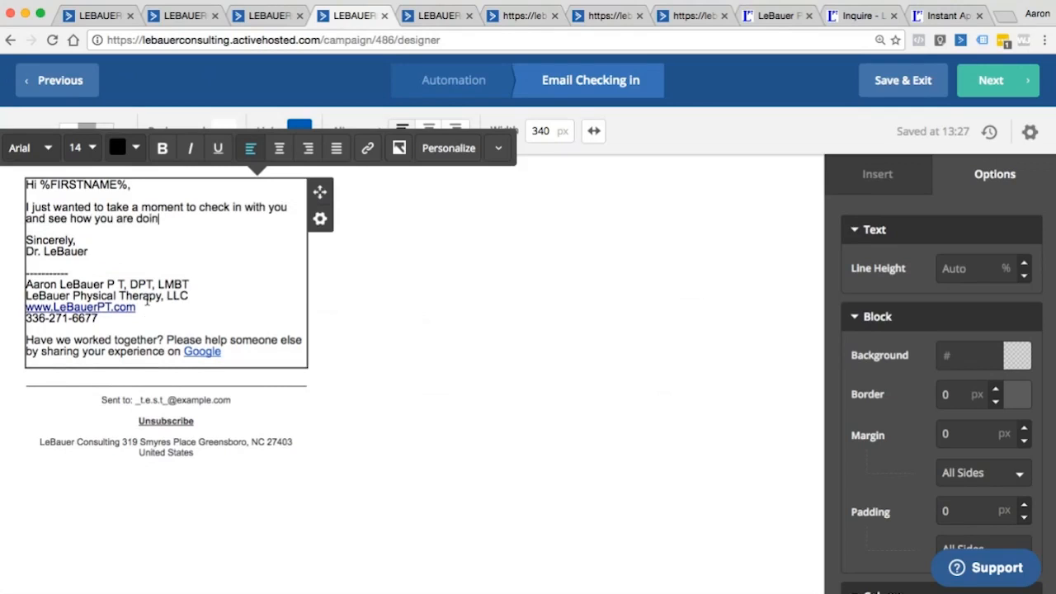
# Step: Add a new paragraph below the check-in sentence, beginning "You downloaded our back pain ebook a while ago."
pyautogui.press('Return')
pyautogui.press('Return')
pyautogui.write('You do')
pyautogui.write('wnload')
pyautogui.write('eed')
pyautogui.press('BackSpace')
pyautogui.press('BackSpace')
pyautogui.press('BackSpace')
pyautogui.write('ed ')
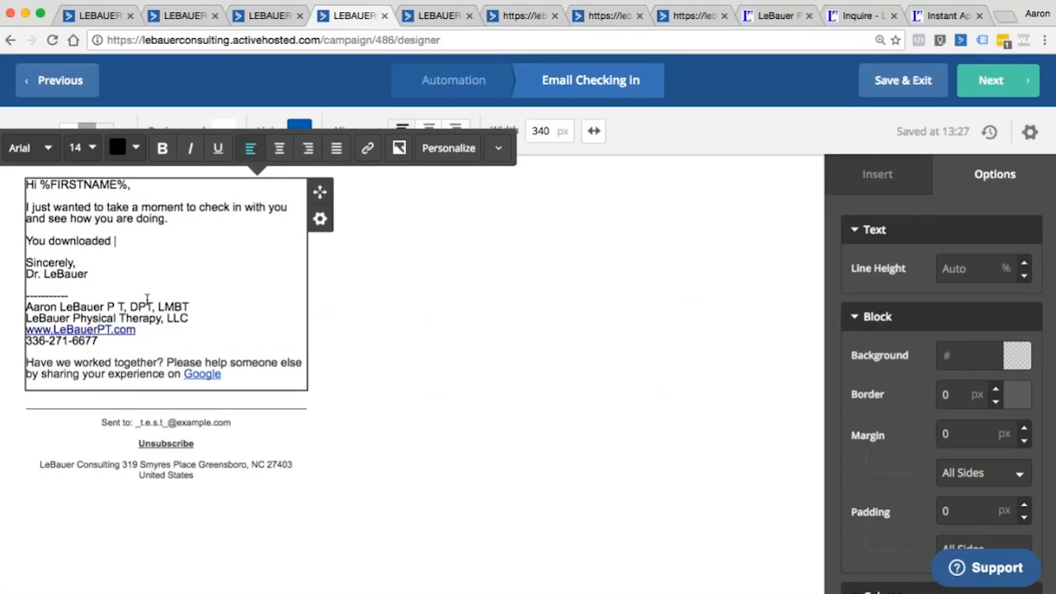
pyautogui.write('our back pain ebook a while')
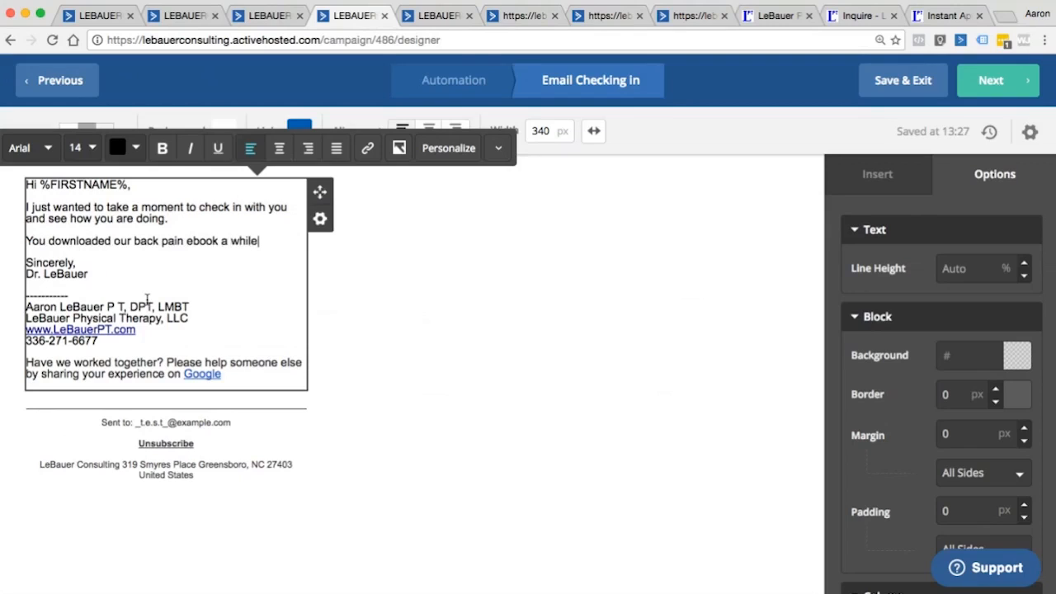
pyautogui.write(' ago.')
# Step: Add the line "Are you still having any issues with your back?" below the ebook sentence
pyautogui.press('Return')
pyautogui.write('Aare')
pyautogui.press('BackSpace')
pyautogui.write('re you st')
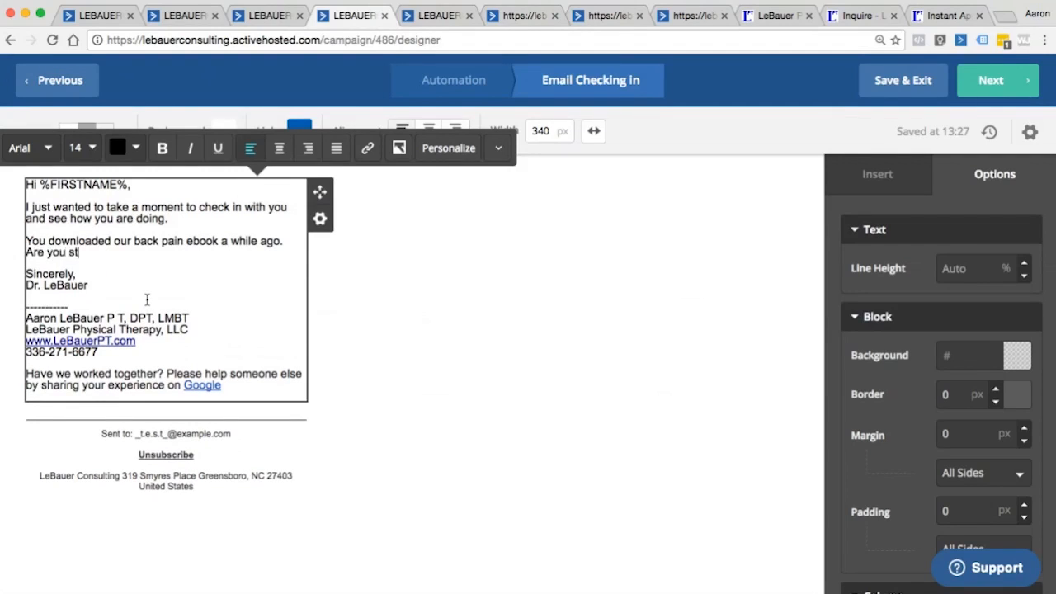
pyautogui.write('ill havei')
pyautogui.write('g any issues wi')
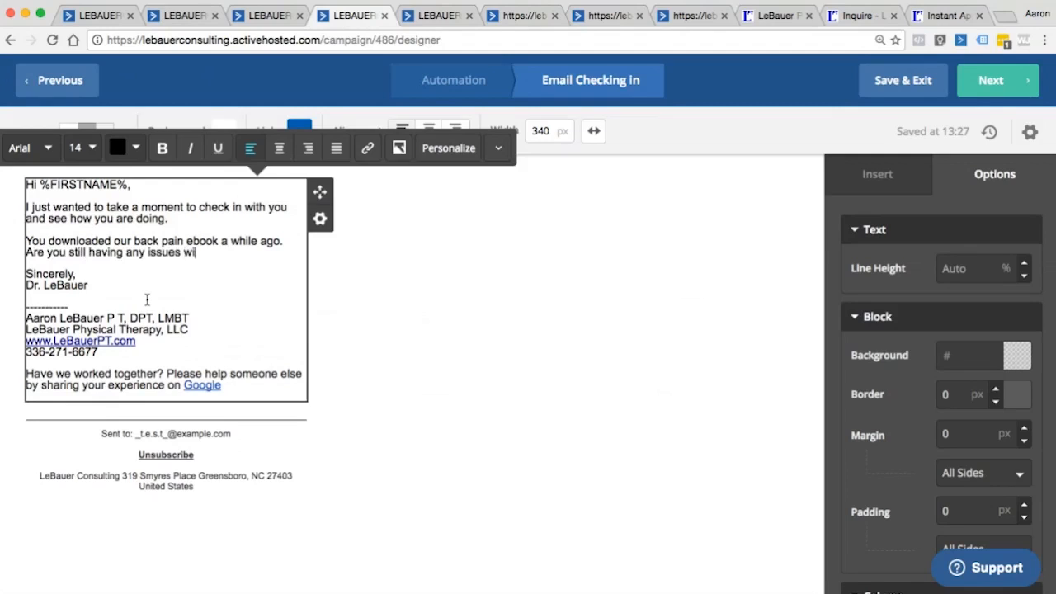
pyautogui.write('th your babck')
pyautogui.press('BackSpace')
pyautogui.press('BackSpace')
pyautogui.press('BackSpace')
pyautogui.press('BackSpace')
pyautogui.press('BackSpace')
pyautogui.write('ca')
pyautogui.press('BackSpace')
pyautogui.press('BackSpace')
pyautogui.write('ack?')
# Step: Add the separate line "or have you figured out what was going on?" below the question about back issues
pyautogui.press('Return')
pyautogui.write('or have ')
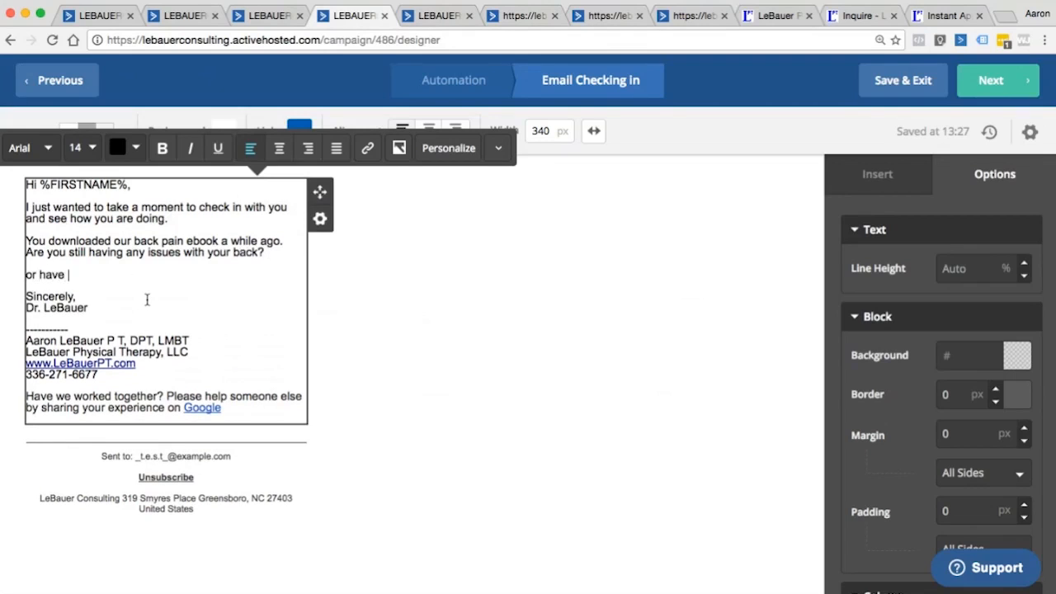
pyautogui.write('you gi')
pyautogui.press('BackSpace')
pyautogui.press('BackSpace')
pyautogui.write('figured out what')
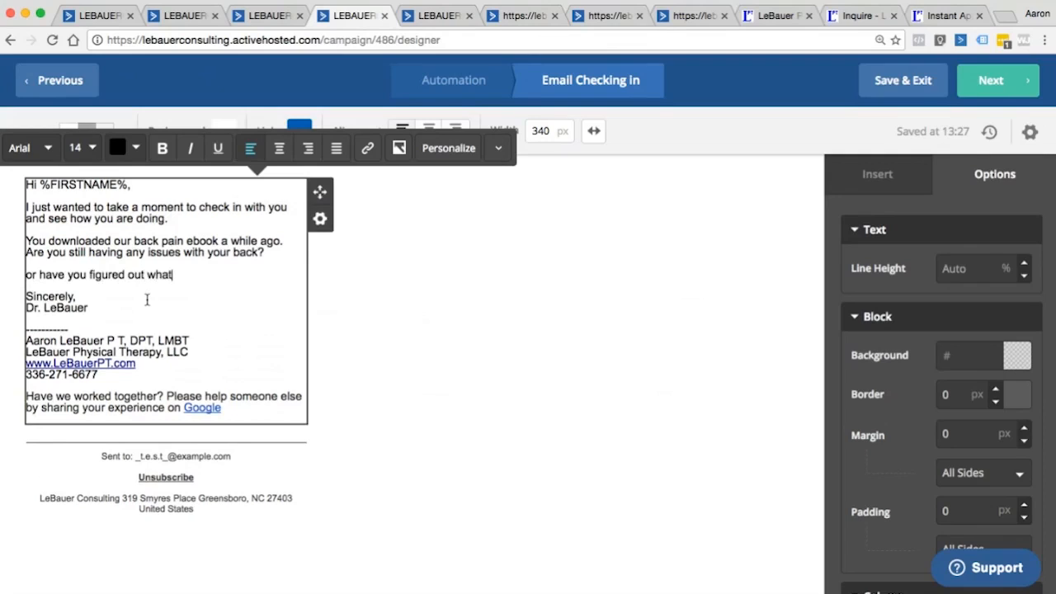
pyautogui.write(' was going on?')
# Step: Add the paragraph "If there's anything we can do to help, just reach and let us know." above the sign-off
pyautogui.press('Return')
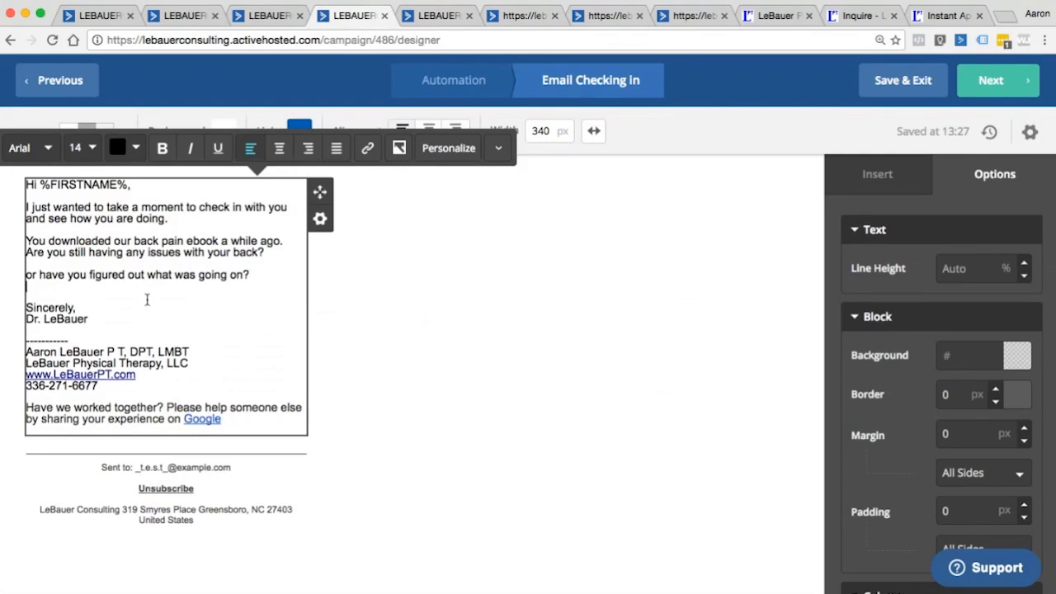
pyautogui.write("If there's s")
pyautogui.press('BackSpace')
pyautogui.write('anytihng')
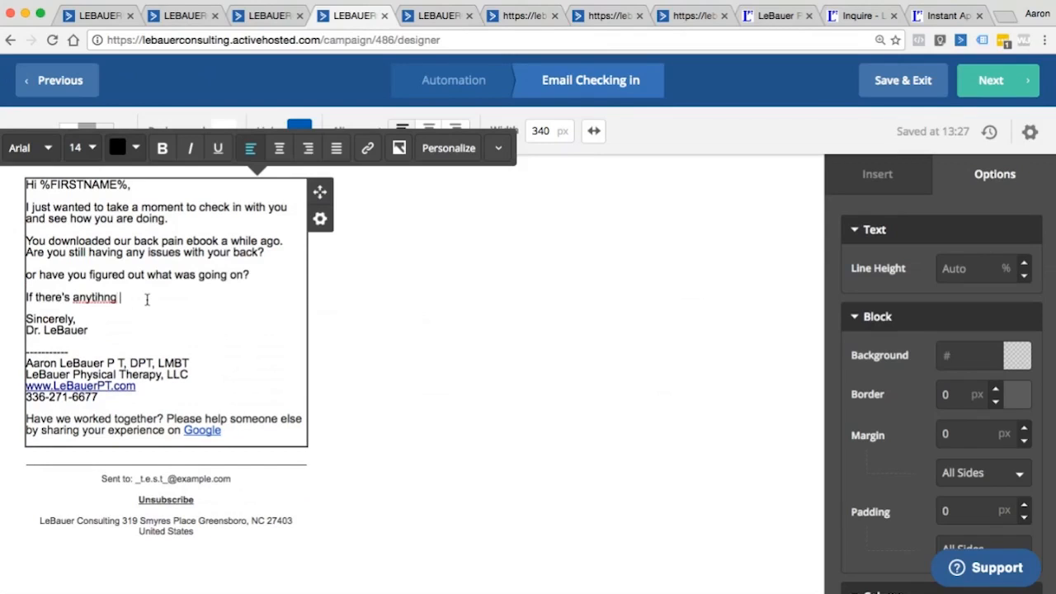
pyautogui.press('BackSpace')
pyautogui.press('BackSpace')
pyautogui.press('BackSpace')
pyautogui.press('BackSpace')
pyautogui.write('hing we can do to help, just reach ')
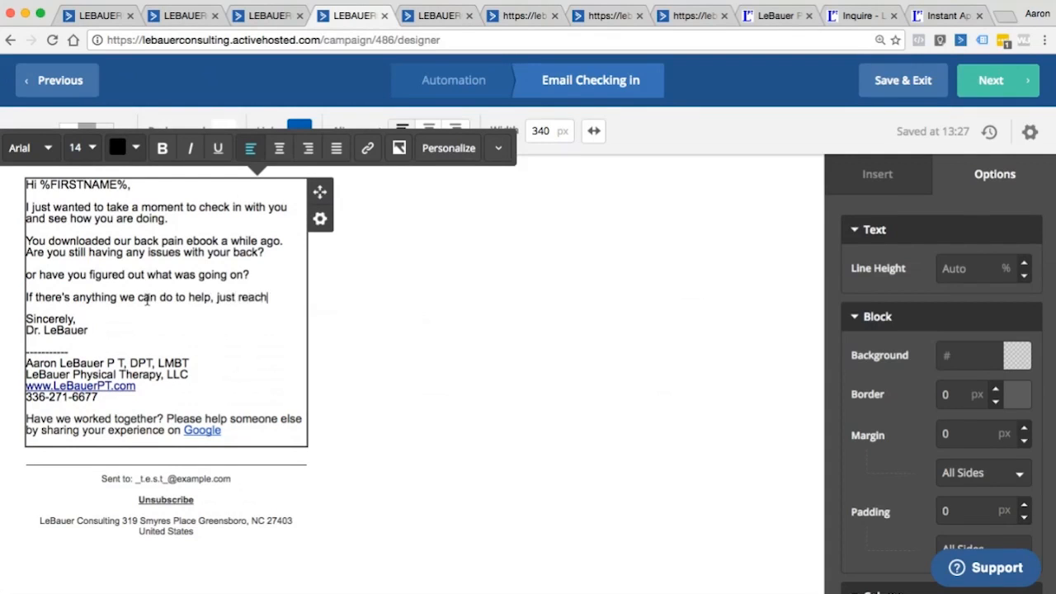
pyautogui.write('and let us know.')
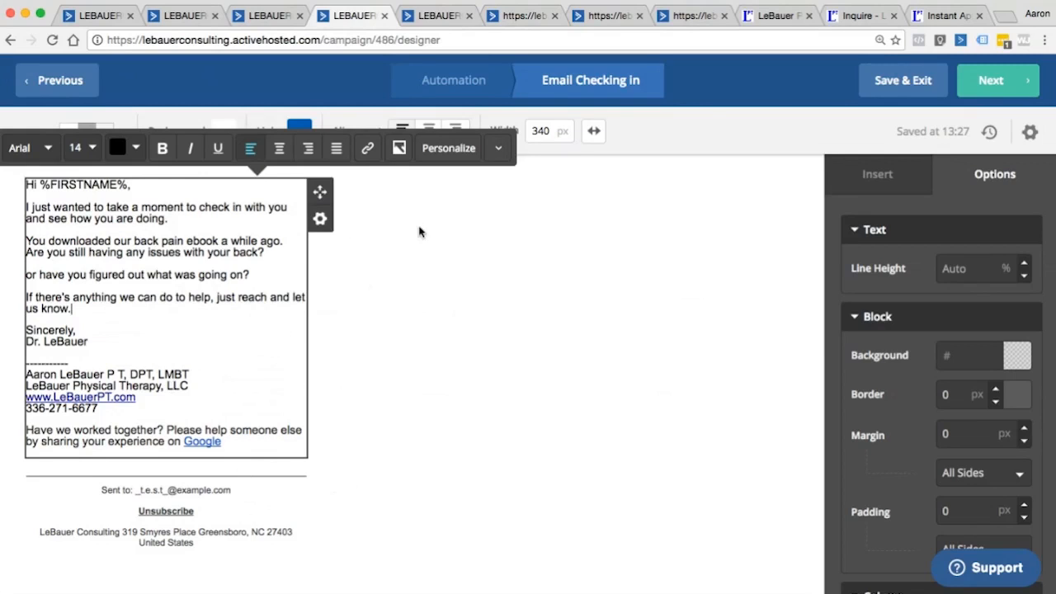
# Step: Set the email's content width to 650 px
pyautogui.click(547, 251)
pyautogui.doubleClick(530, 136)
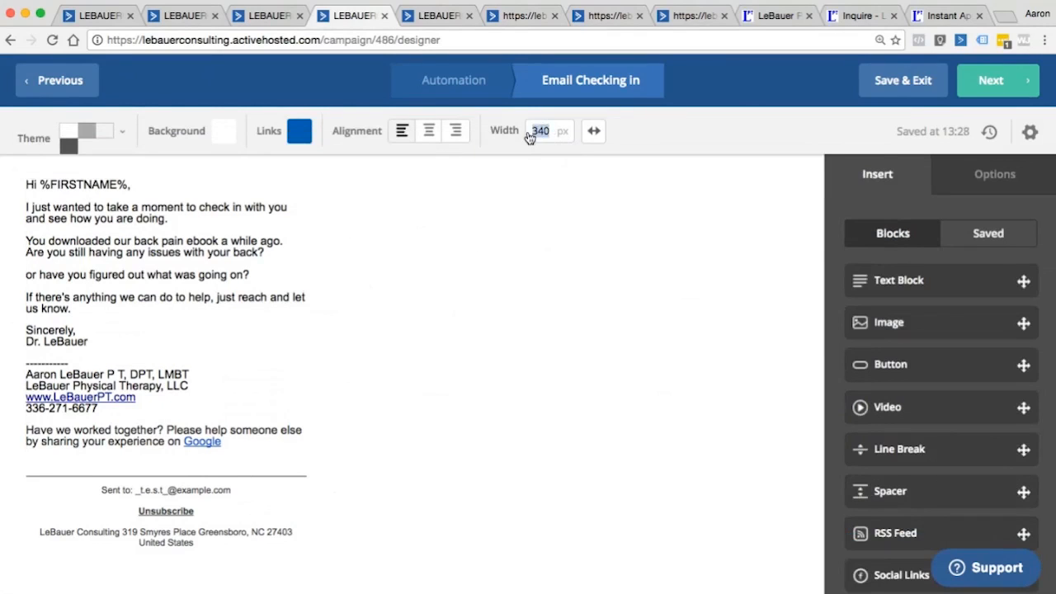
pyautogui.write('650')
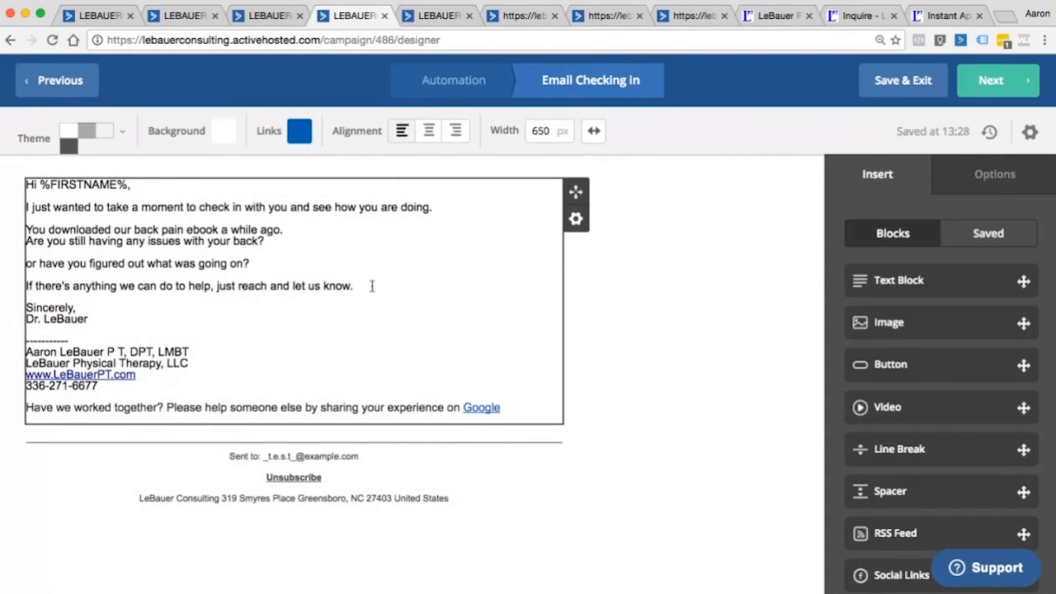
# Step: Continue to the campaign summary, check its options, and finish the "Checking in" email
pyautogui.click(1001, 83)
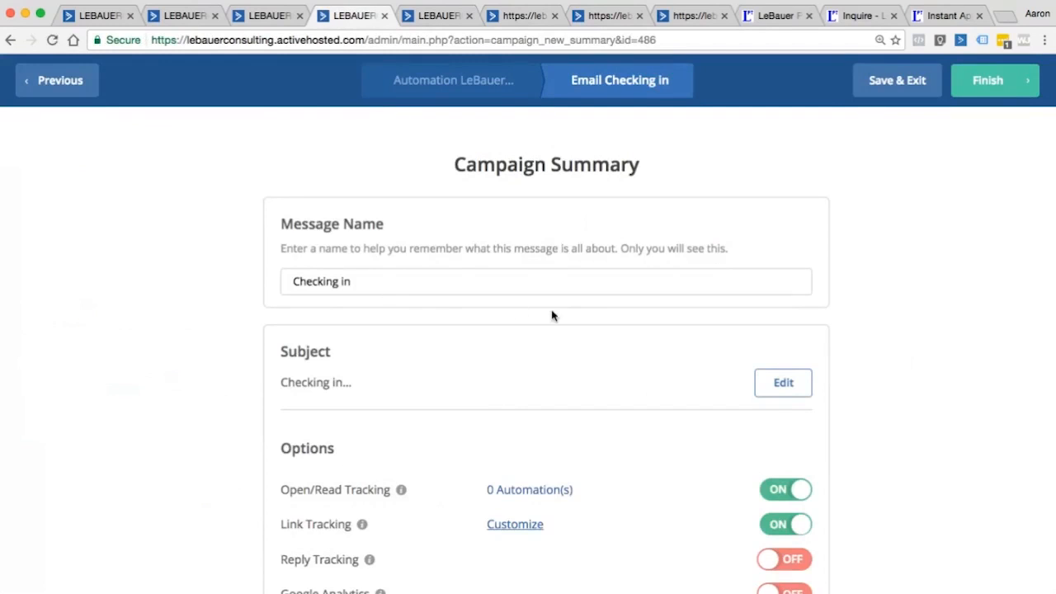
pyautogui.scroll(-5, 554, 313)
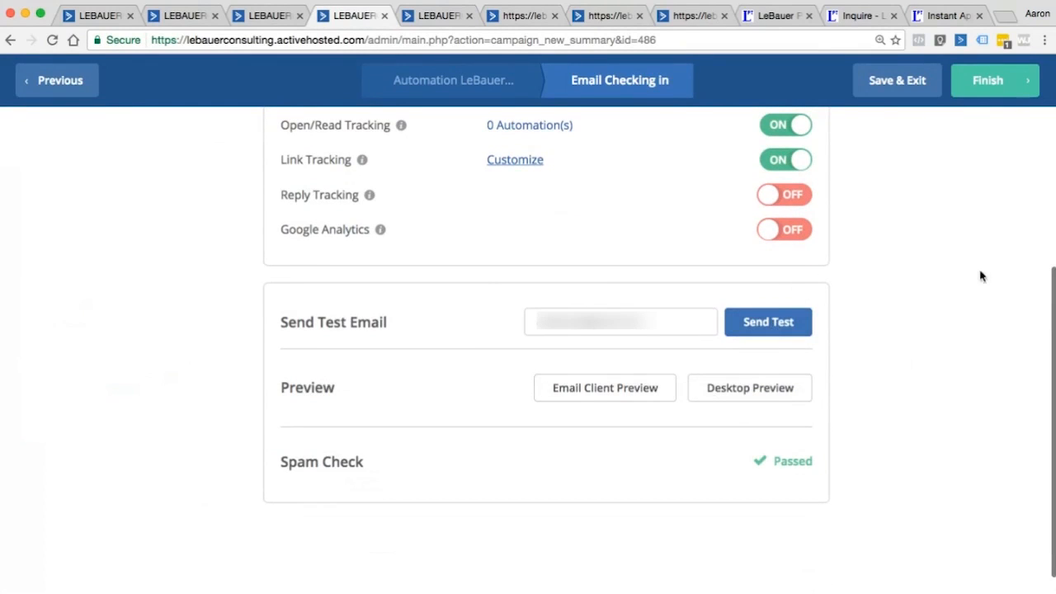
pyautogui.scroll(-1, 905, 292)
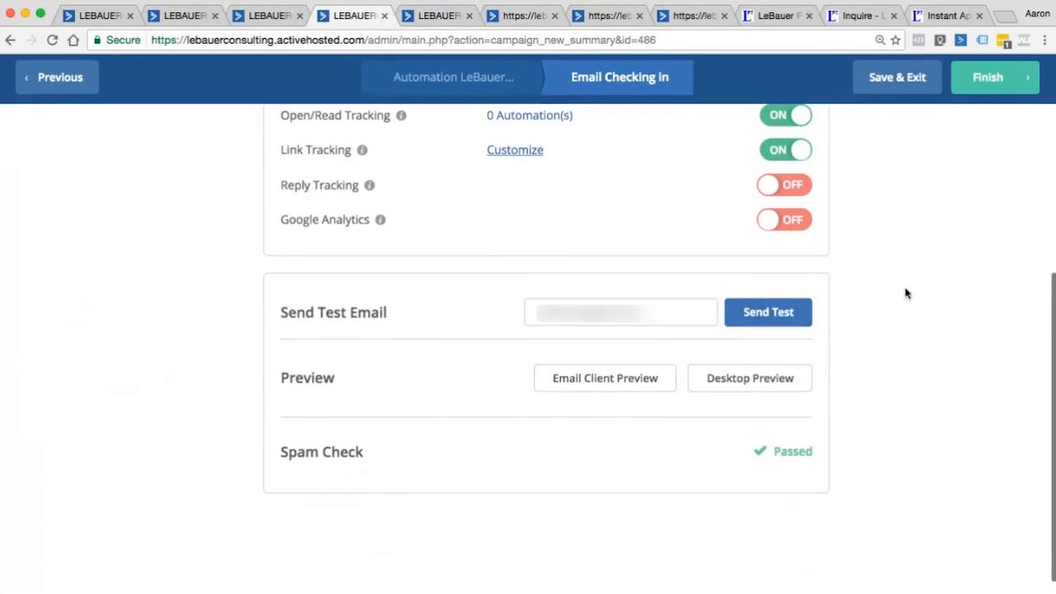
pyautogui.click(985, 84)
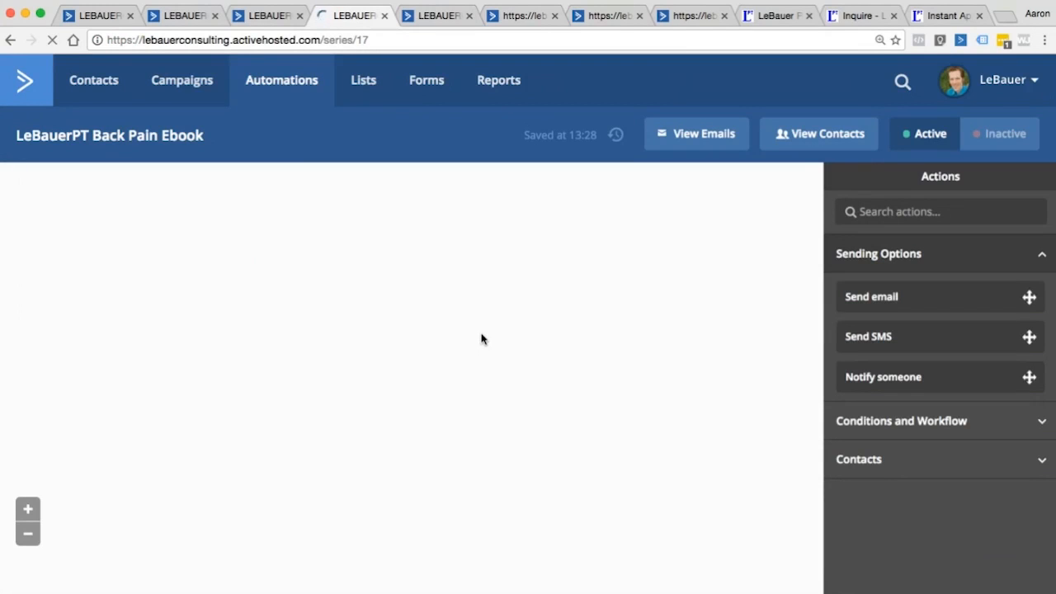
# Step: Set the new wait action after the "Checking in" email at the automation's end to 10000 days and save it
pyautogui.scroll(-8, 483, 338)
pyautogui.scroll(-15, 482, 336)
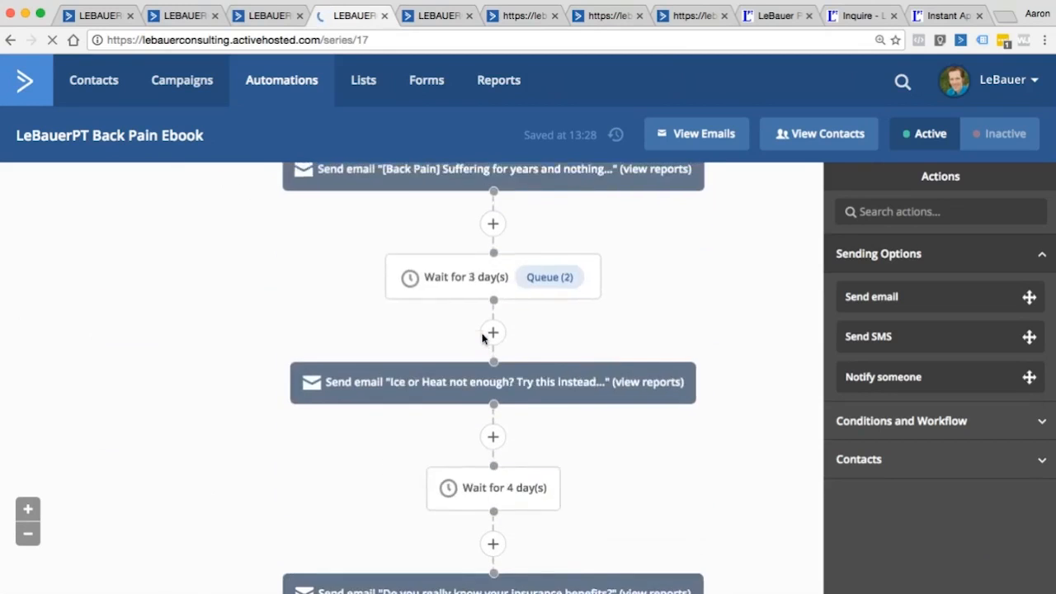
pyautogui.scroll(-8, 482, 338)
pyautogui.scroll(-10, 484, 338)
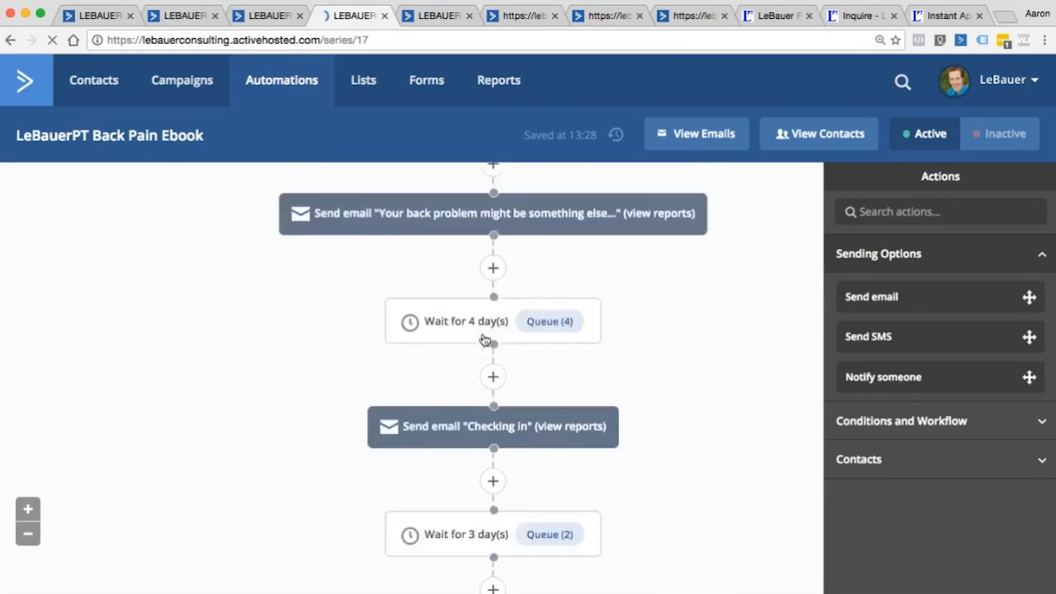
pyautogui.scroll(-4, 484, 338)
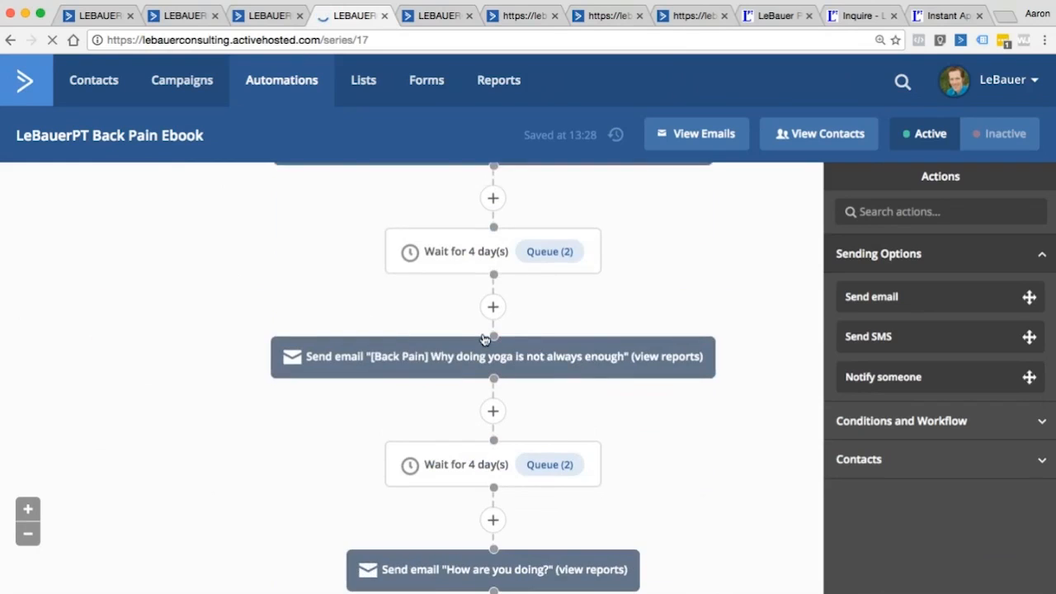
pyautogui.scroll(-2, 484, 338)
pyautogui.scroll(-15, 484, 338)
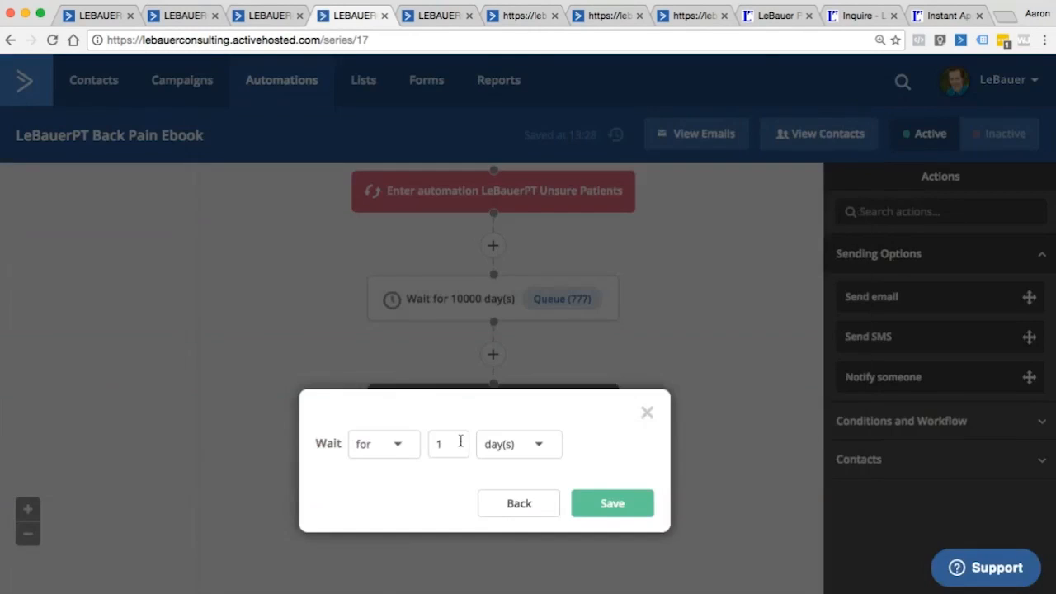
pyautogui.click(456, 446)
pyautogui.write('0000')
pyautogui.click(611, 504)
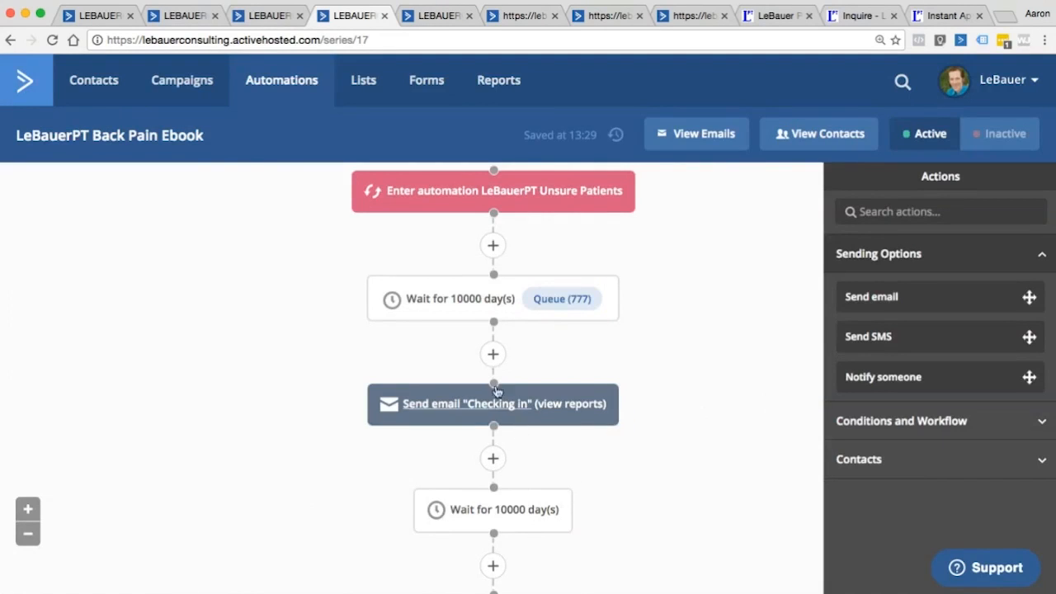
# Step: Set the wait before the final "Checking in" email to 10 days and save it
pyautogui.click(474, 303)
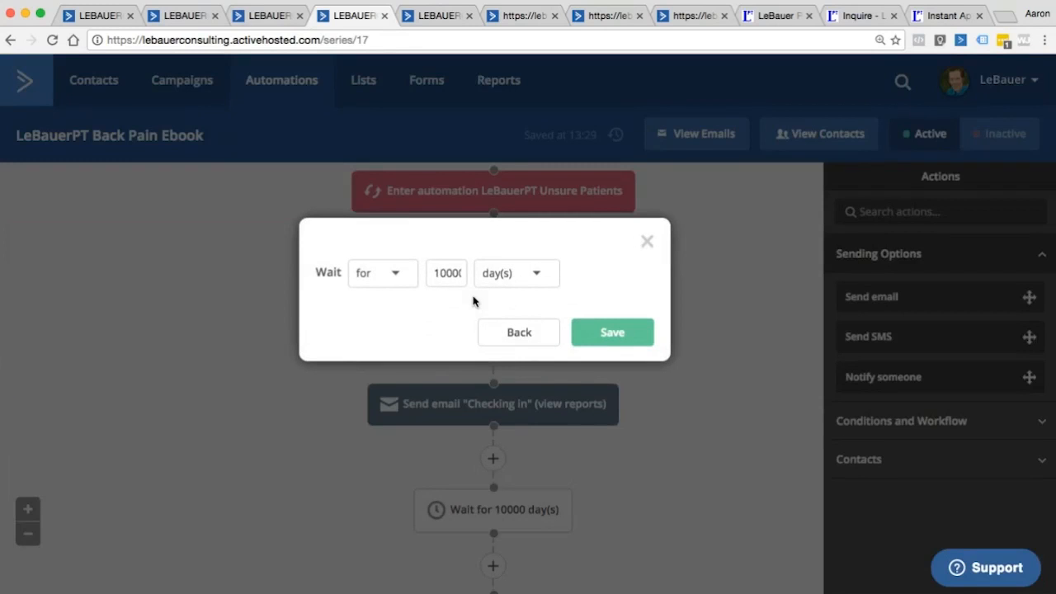
pyautogui.click(445, 272)
pyautogui.moveTo(445, 273); pyautogui.dragTo(498, 283)
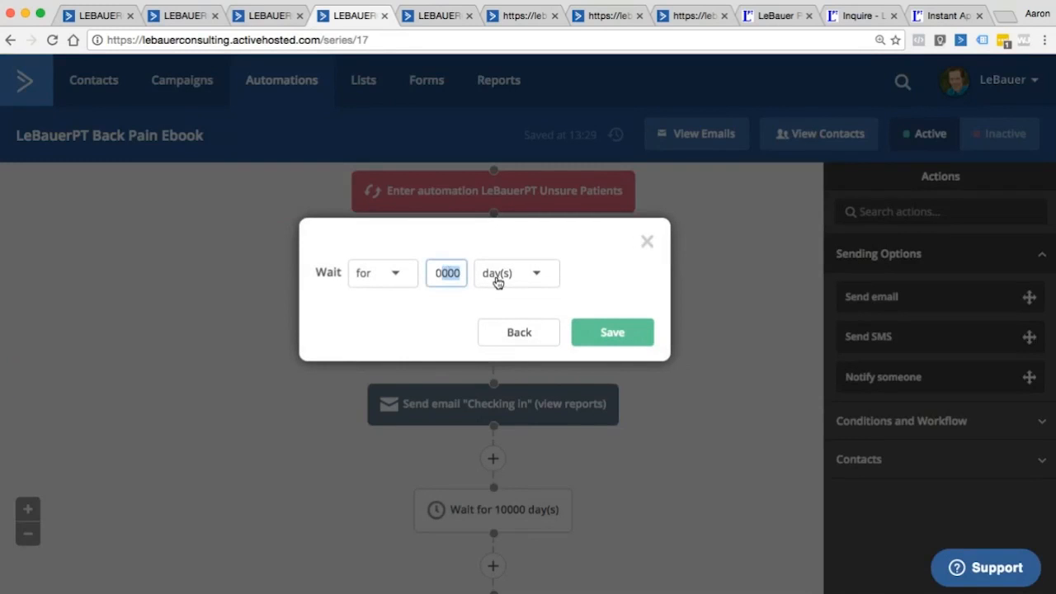
pyautogui.press('BackSpace')
pyautogui.click(615, 334)
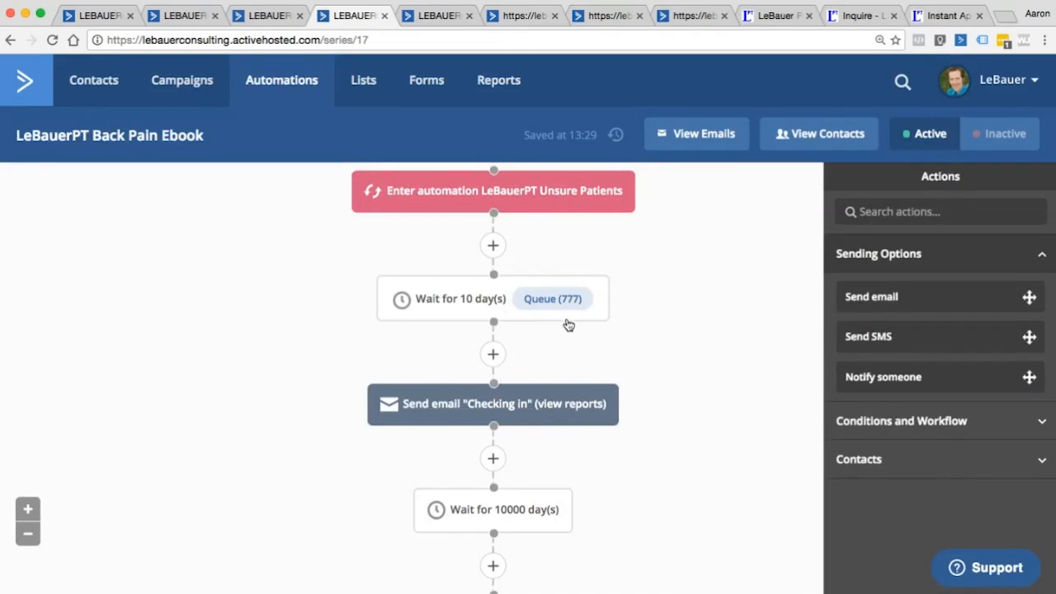
# Step: Reload the automation and review its sequence from the start triggers down to the final wait and end action
pyautogui.moveTo(435, 415)
pyautogui.scroll(-1, 641, 413)
pyautogui.scroll(-3, 641, 413)
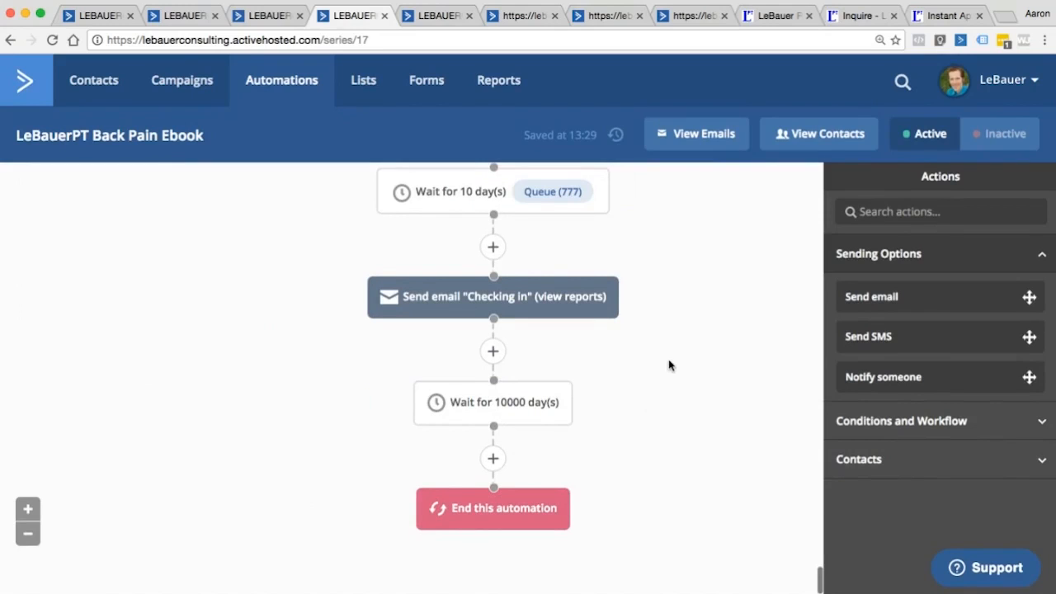
pyautogui.click(50, 41)
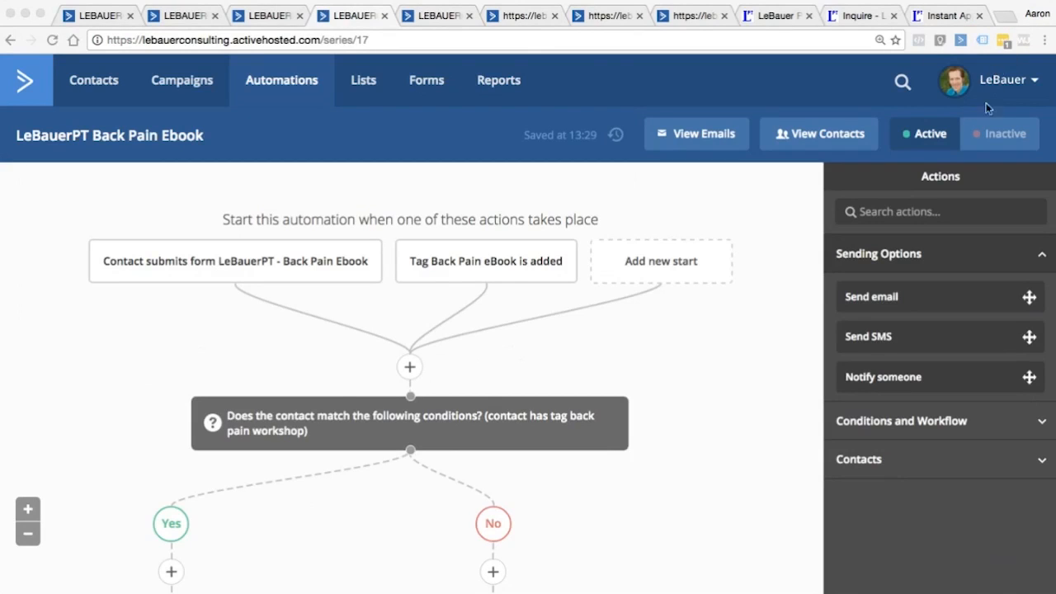
pyautogui.click(1039, 102)
pyautogui.scroll(-10, 565, 327)
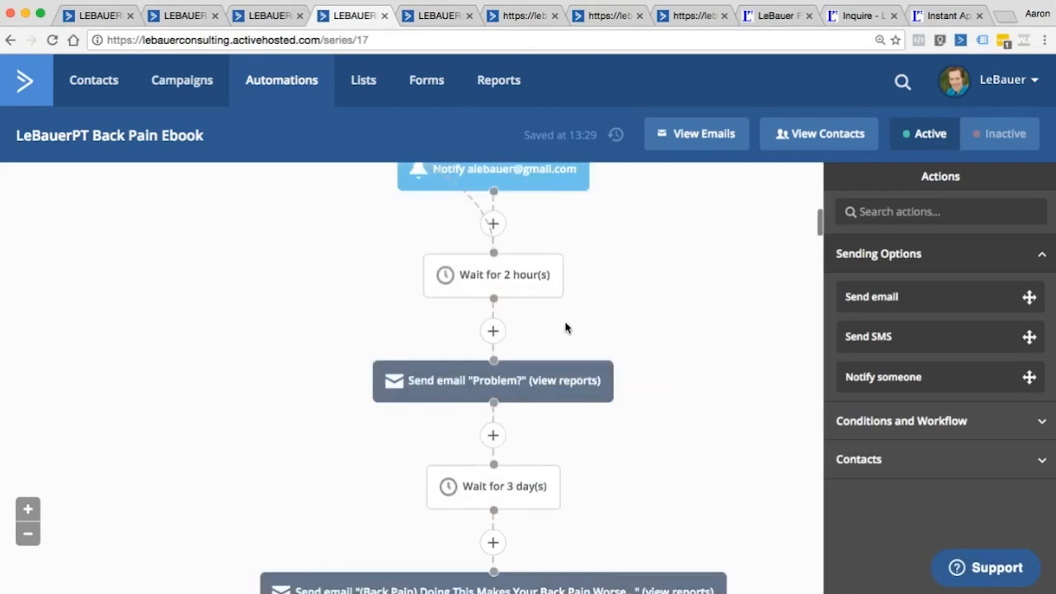
pyautogui.scroll(-10, 565, 327)
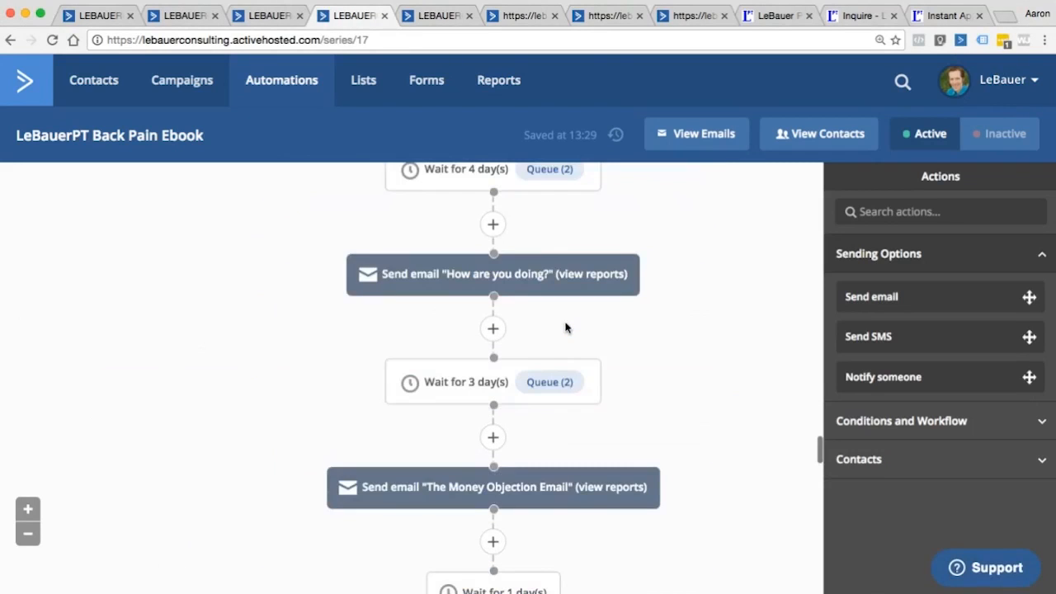
pyautogui.scroll(-5, 565, 327)
pyautogui.scroll(-5, 565, 327)
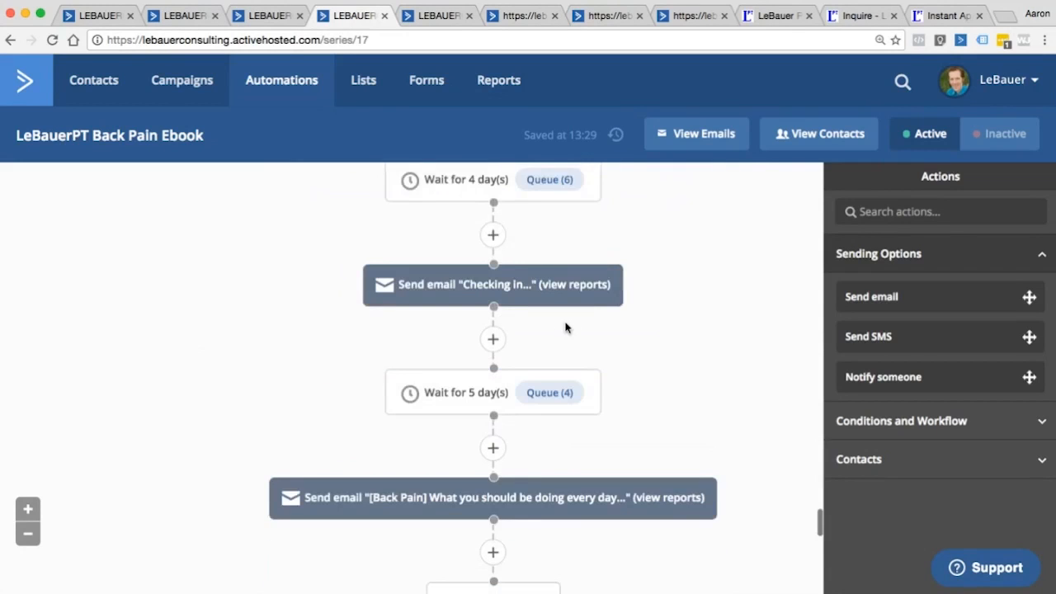
pyautogui.scroll(-10, 565, 327)
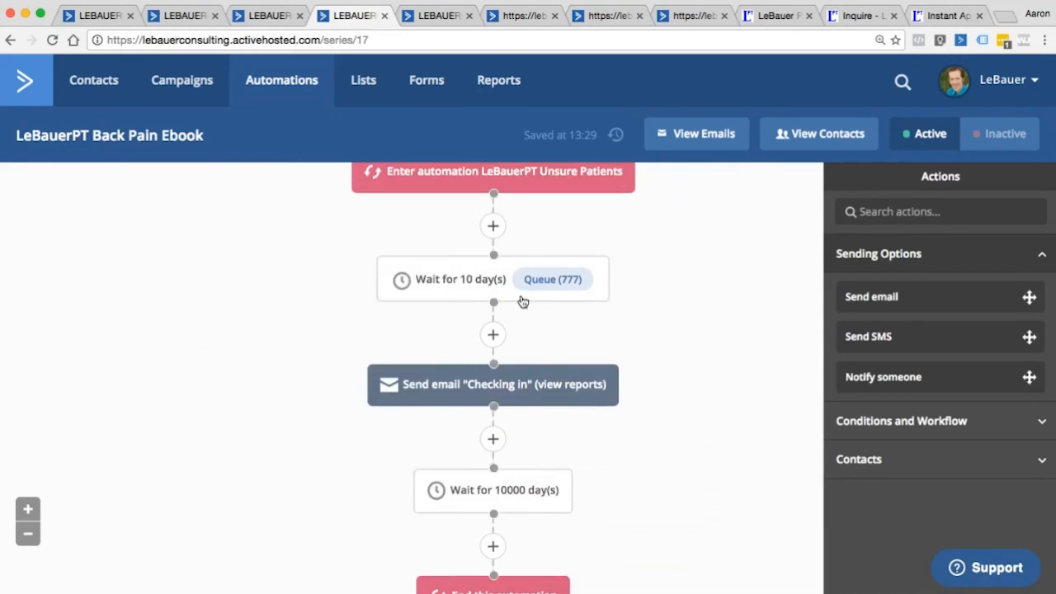
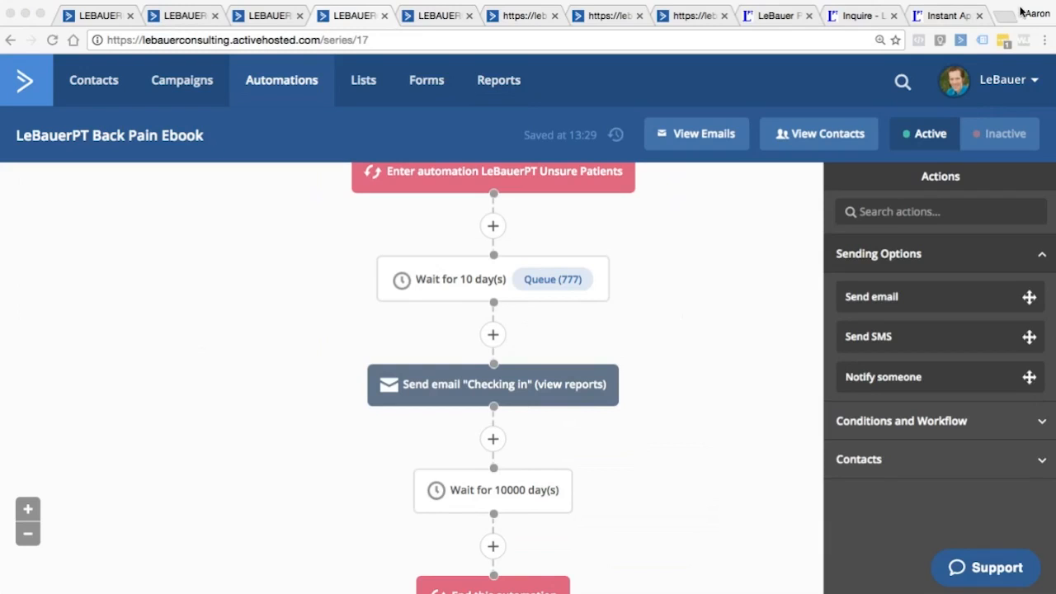
# Step: Open the forms overview and look through the list of existing forms
pyautogui.click(428, 83)
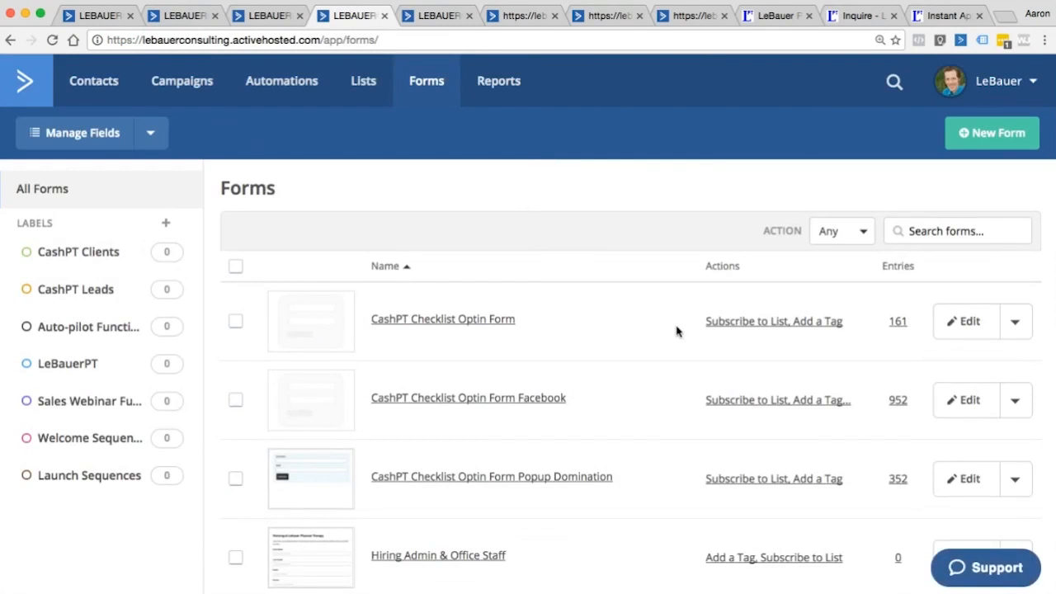
pyautogui.scroll(-3, 552, 327)
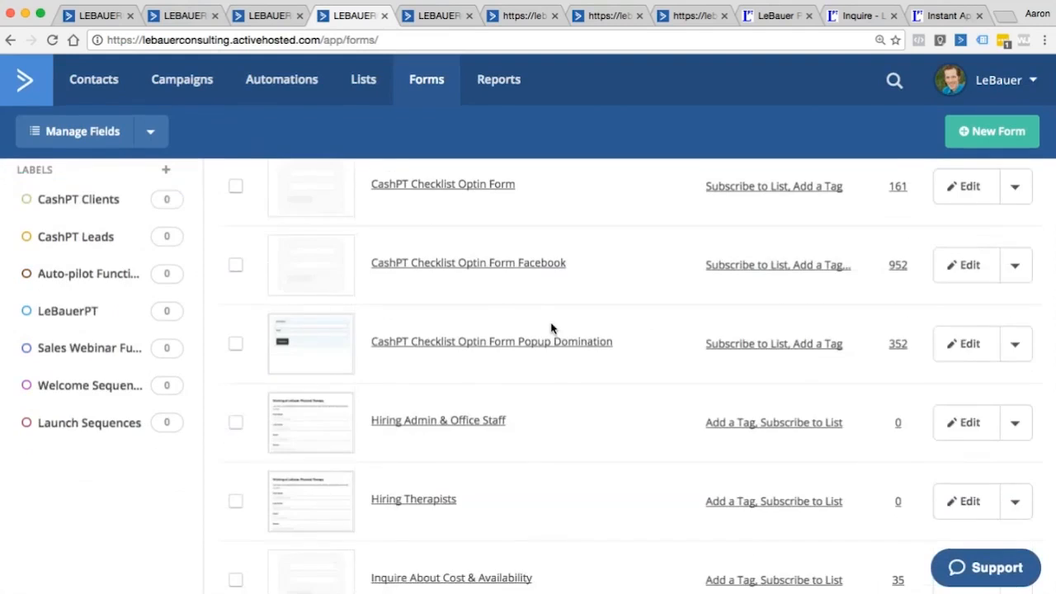
pyautogui.scroll(-2, 551, 328)
pyautogui.scroll(-4, 552, 327)
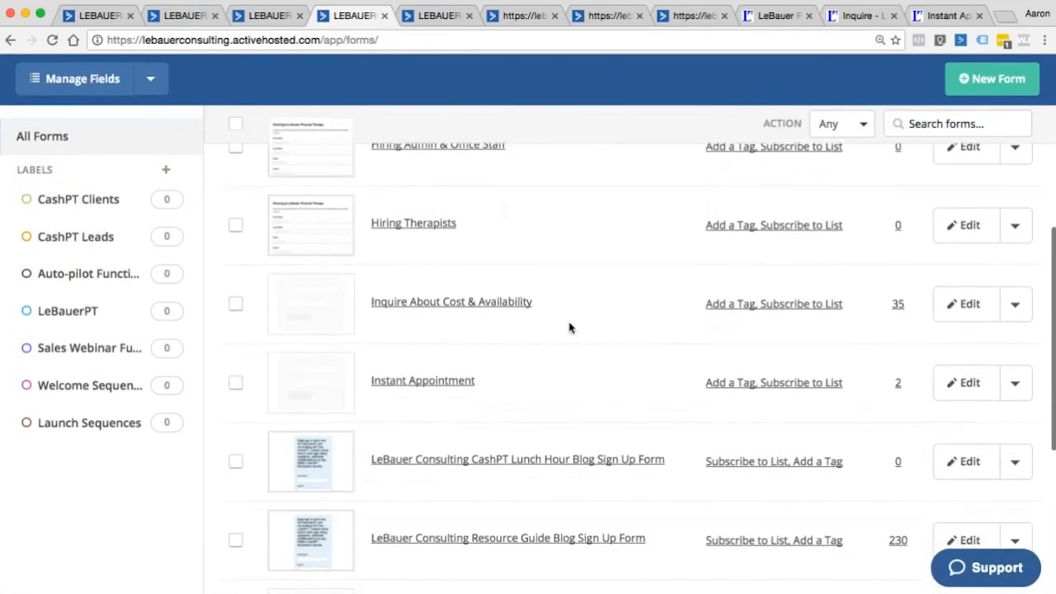
pyautogui.scroll(-1, 569, 328)
pyautogui.scroll(-2, 569, 328)
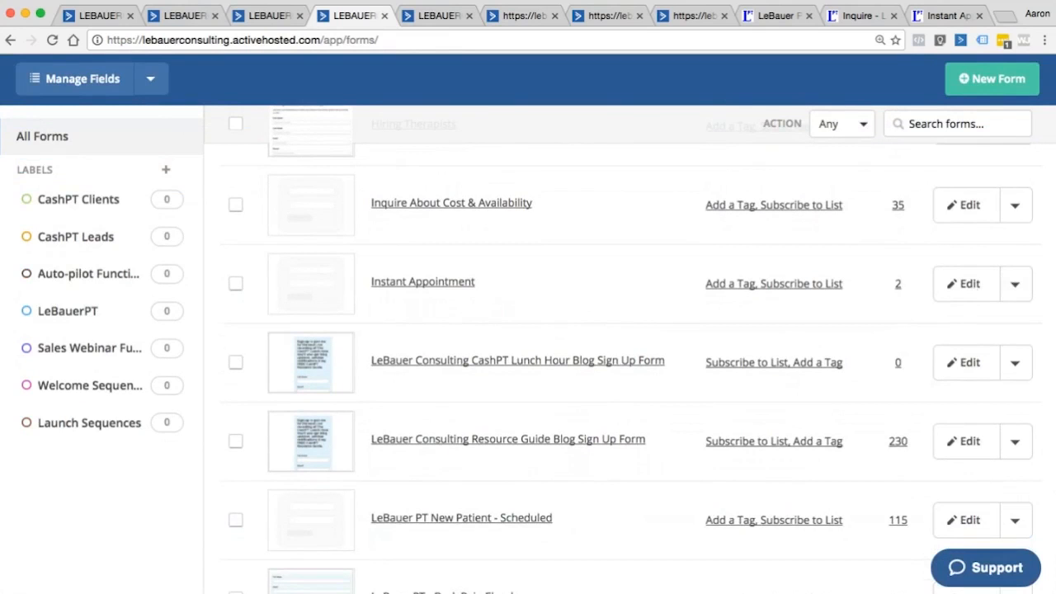
# Step: Open the integration options of the Instant Appointment form and select its simple embed code
pyautogui.scroll(-2, 926, 332)
pyautogui.scroll(-2, 926, 331)
pyautogui.scroll(4, 926, 330)
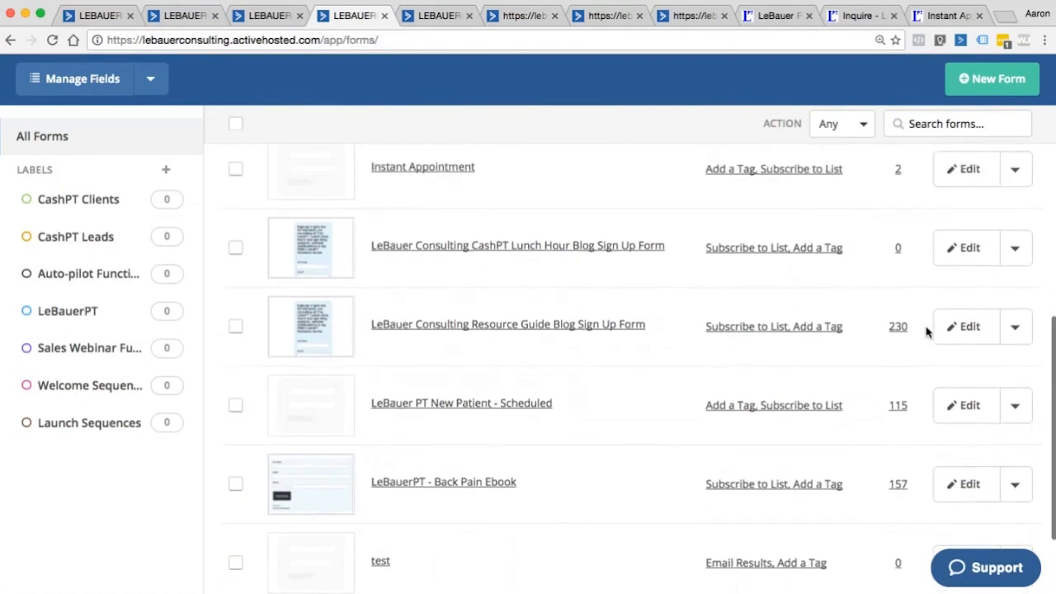
pyautogui.click(1014, 301)
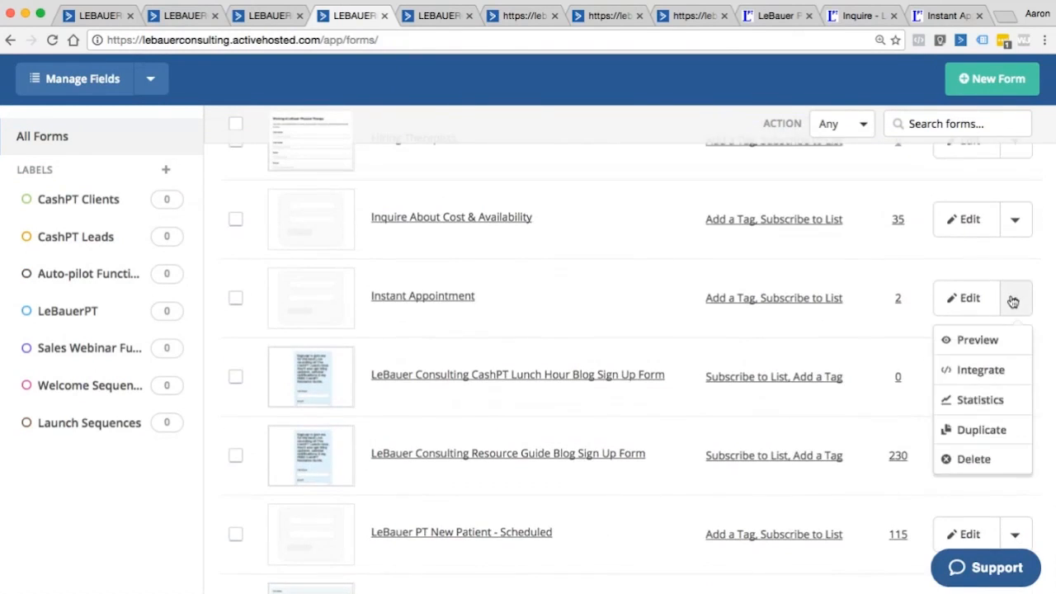
pyautogui.click(987, 373)
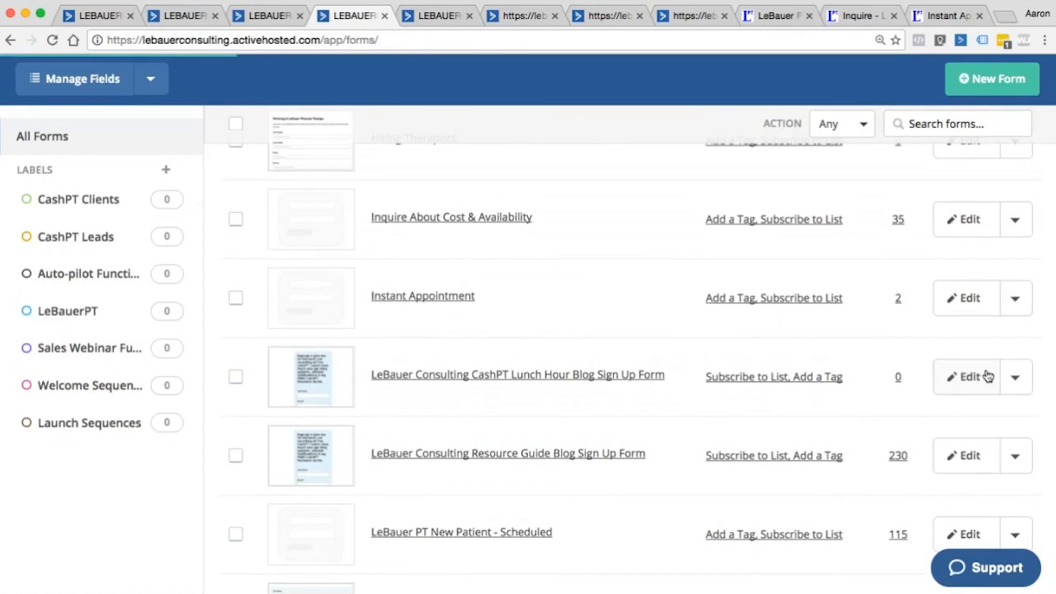
pyautogui.click(296, 255)
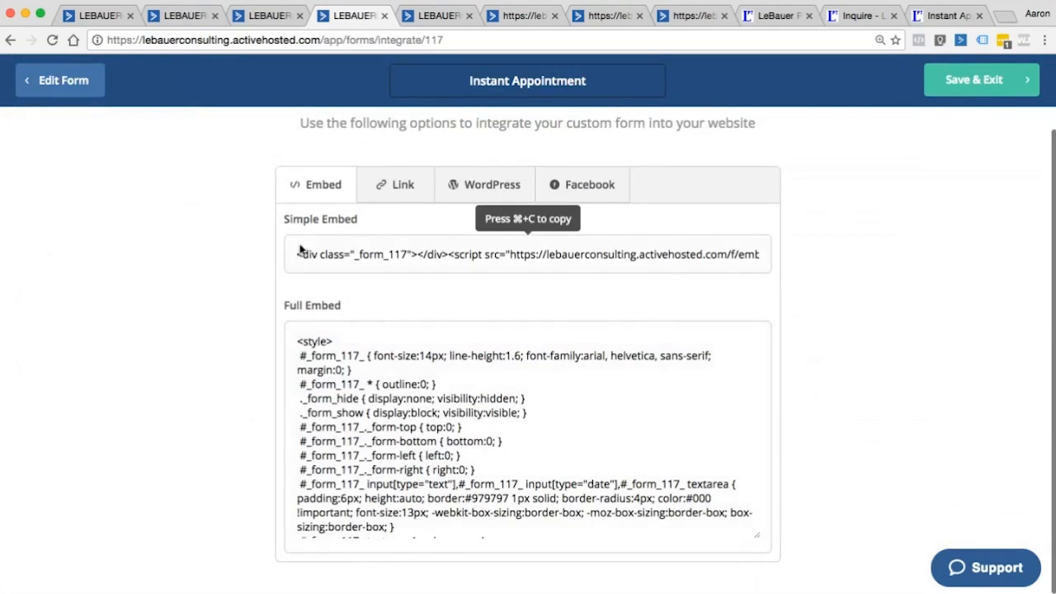
# Step: Copy the Instant Appointment form's share link and open it in a new browser tab
pyautogui.click(388, 185)
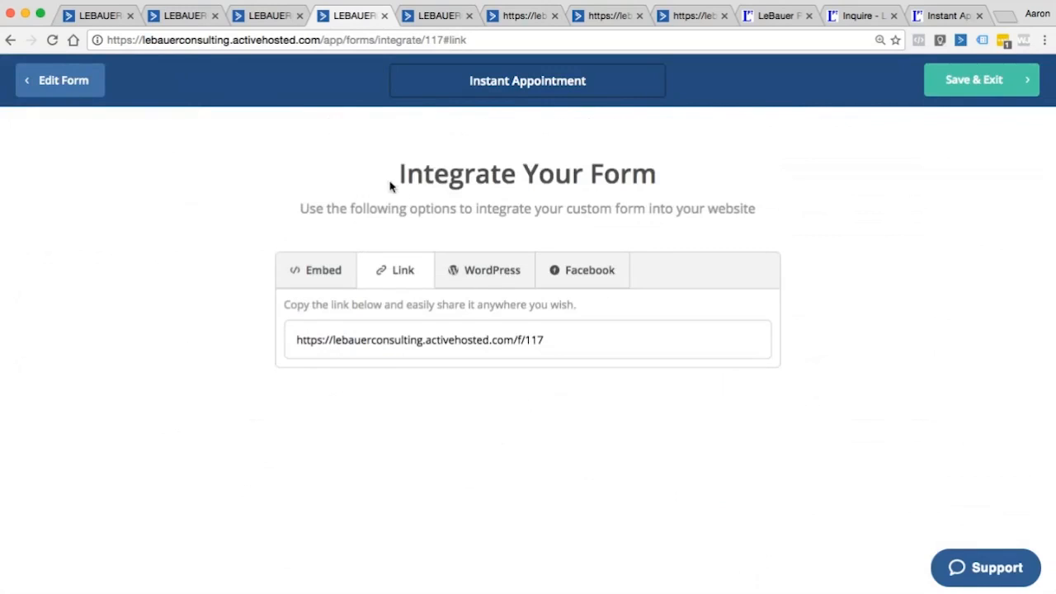
pyautogui.moveTo(551, 342); pyautogui.dragTo(287, 347)
pyautogui.click(288, 337)
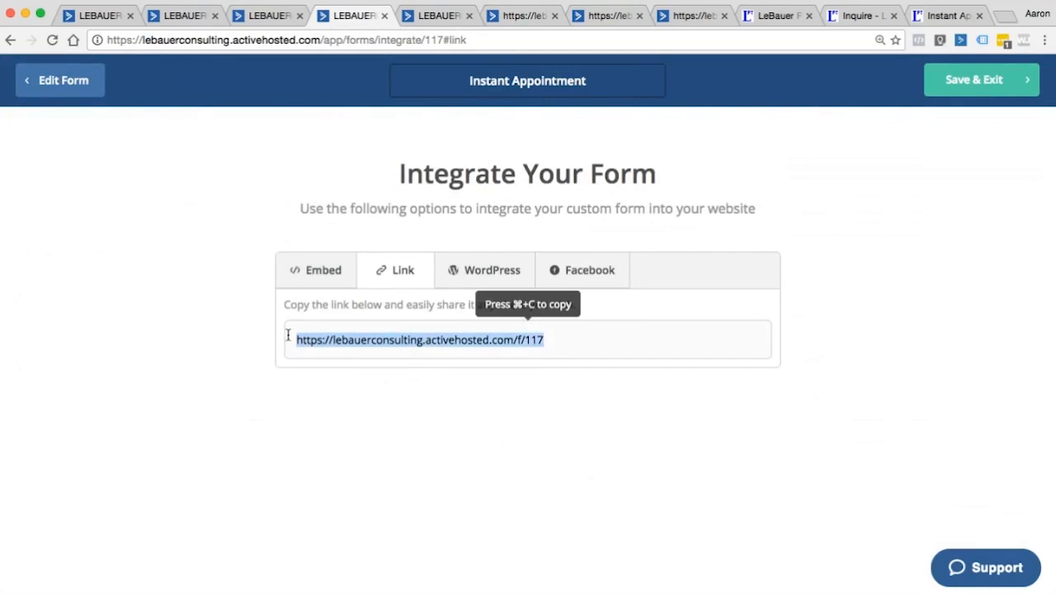
pyautogui.press('super+c')
pyautogui.press('super+t')
pyautogui.press('super+v')
pyautogui.press('Return')
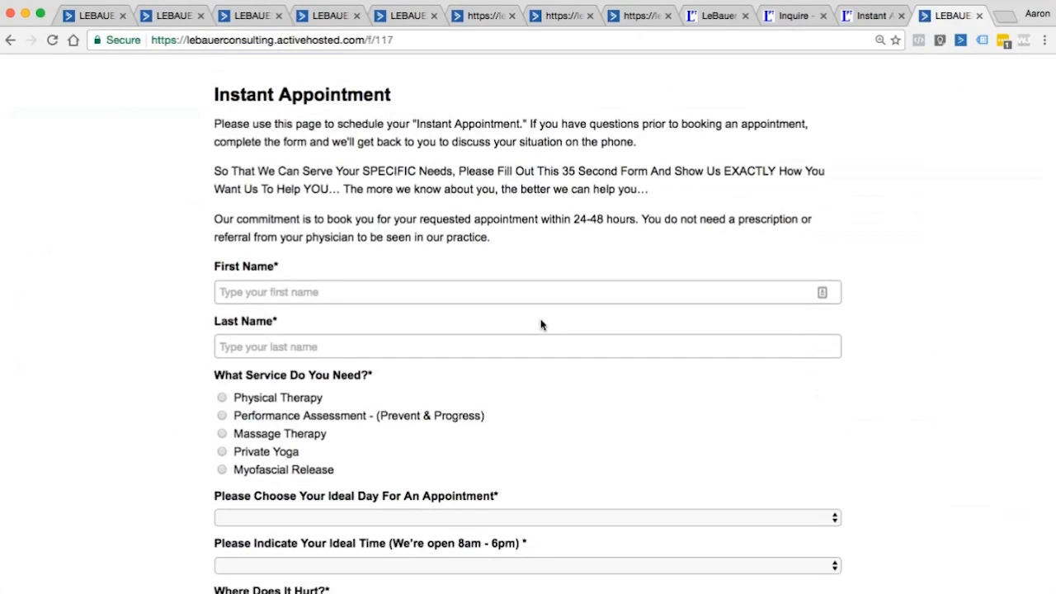
# Step: Look through the fields of the hosted Instant Appointment form and close its page
pyautogui.scroll(-5, 541, 324)
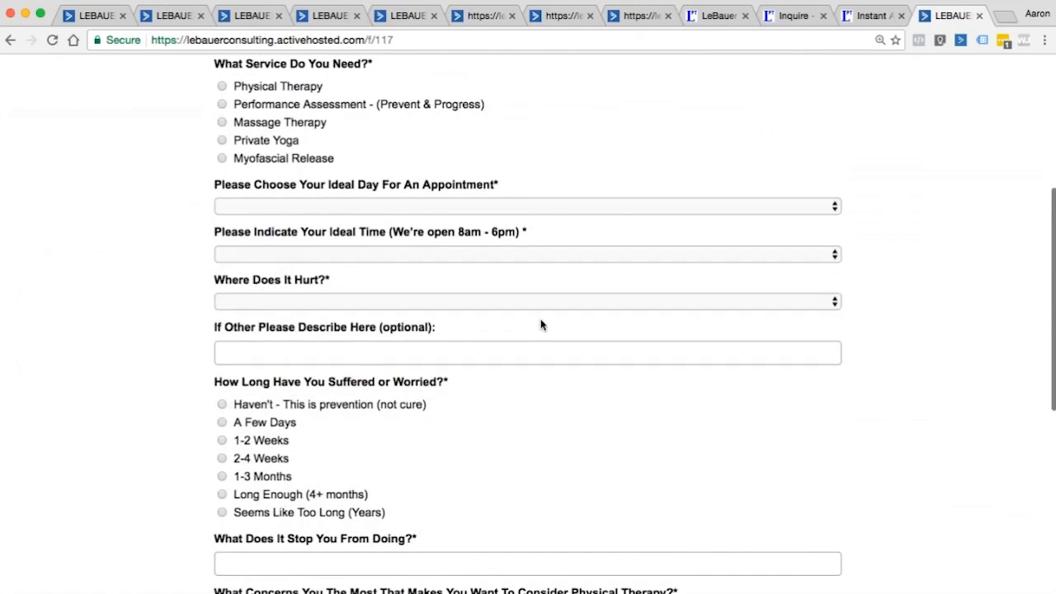
pyautogui.scroll(5, 541, 324)
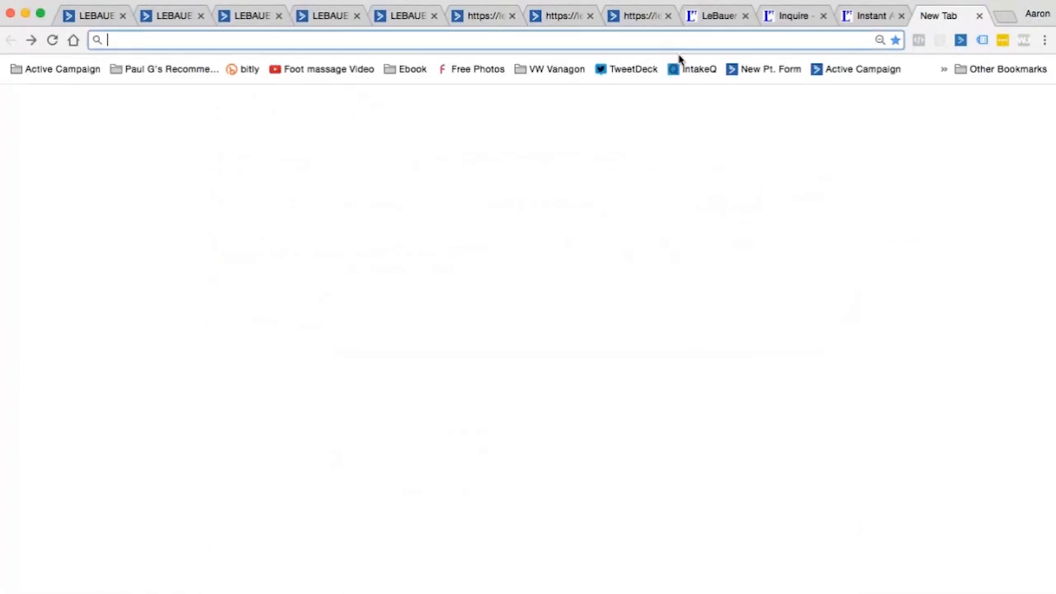
pyautogui.click(979, 15)
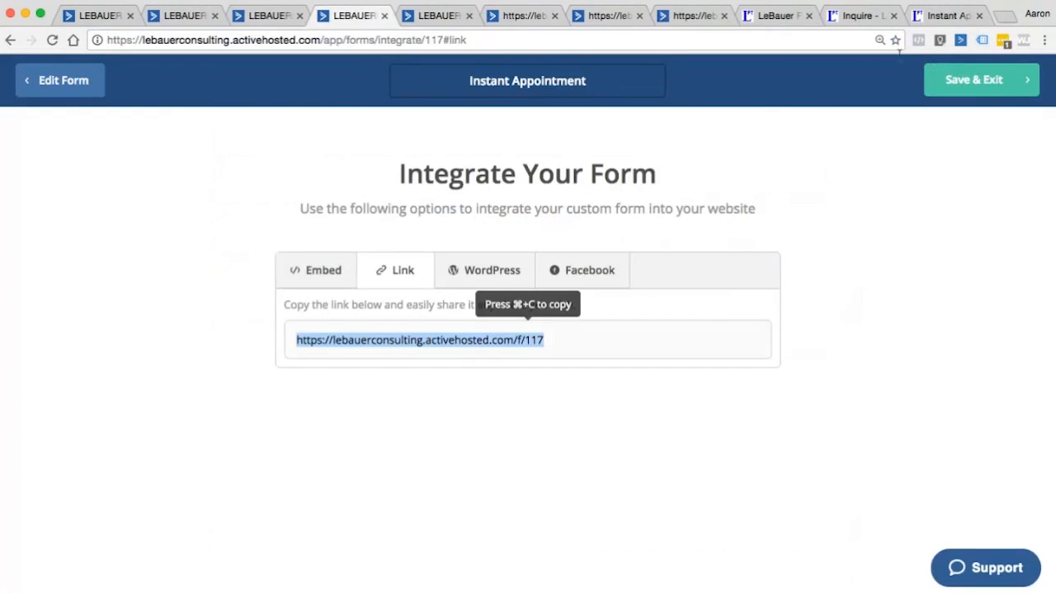
# Step: Show the Instant Appointment form's embed codes and select the full embed code
pyautogui.click(330, 275)
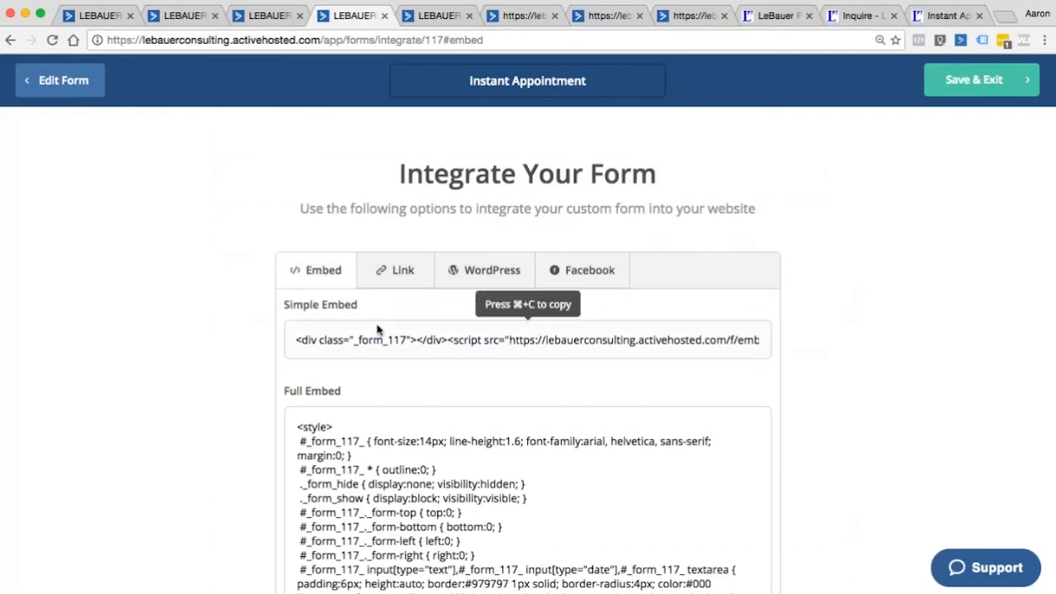
pyautogui.scroll(-2, 452, 422)
pyautogui.scroll(-1, 452, 422)
pyautogui.click(394, 478)
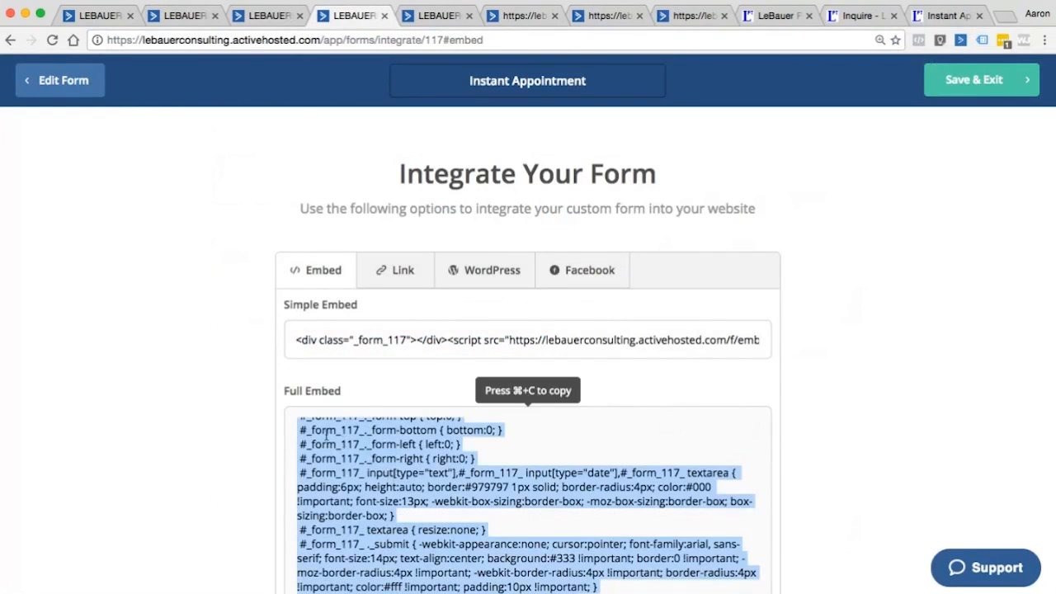
pyautogui.scroll(-1, 223, 377)
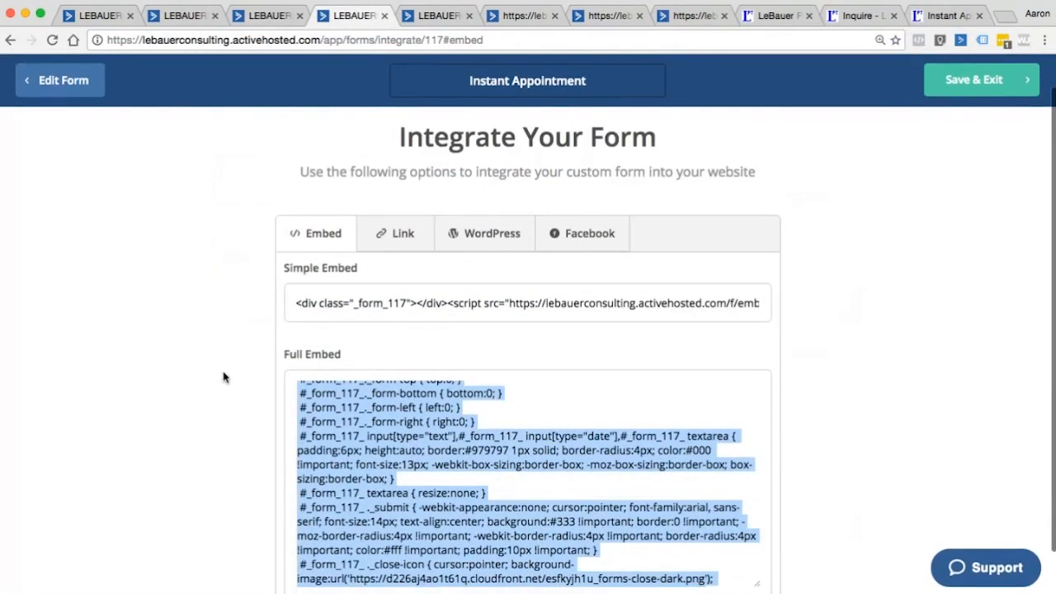
pyautogui.scroll(-1, 223, 377)
# Step: Review the WordPress and Facebook integration options of the form and return to its embed codes
pyautogui.click(483, 186)
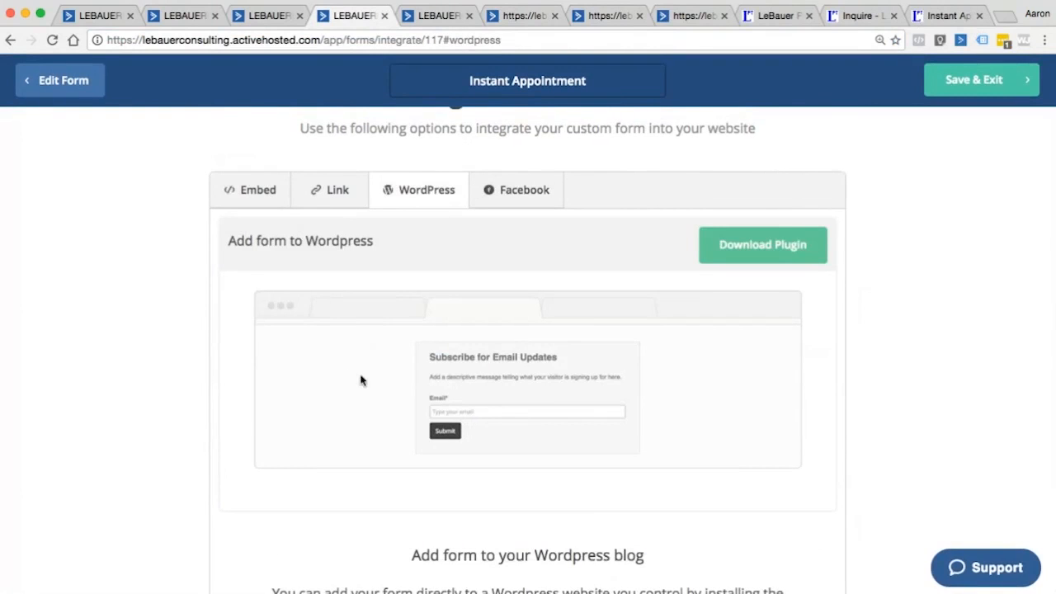
pyautogui.scroll(-3, 735, 354)
pyautogui.scroll(2, 735, 354)
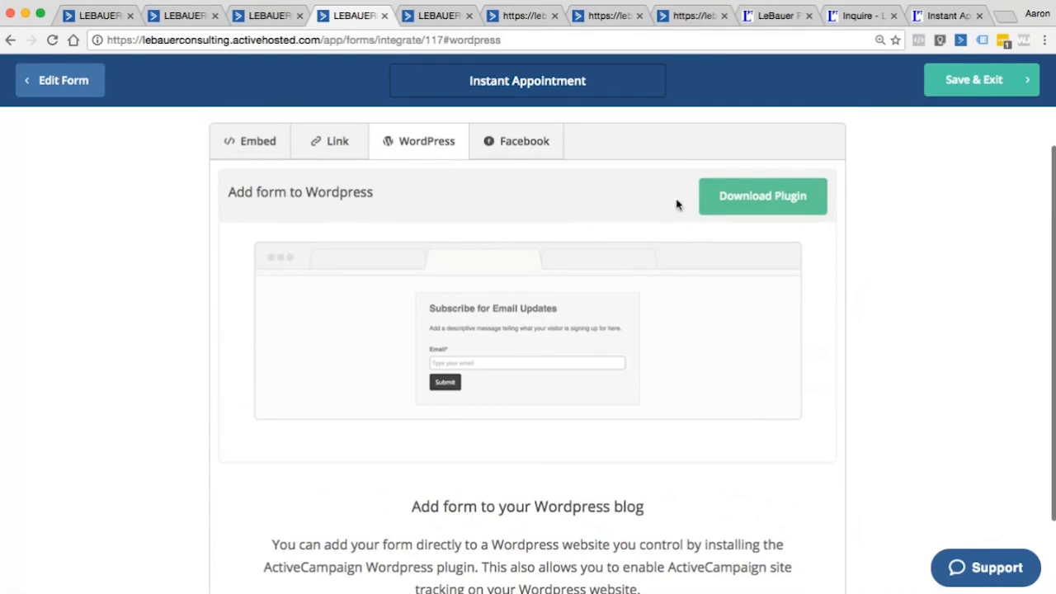
pyautogui.click(513, 147)
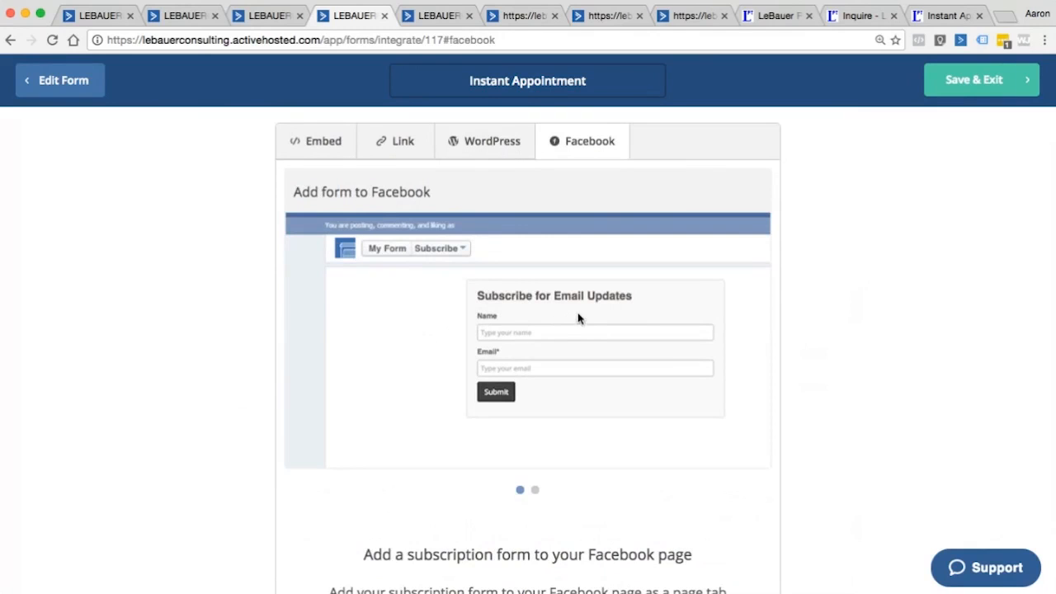
pyautogui.scroll(-3, 445, 301)
pyautogui.scroll(5, 446, 302)
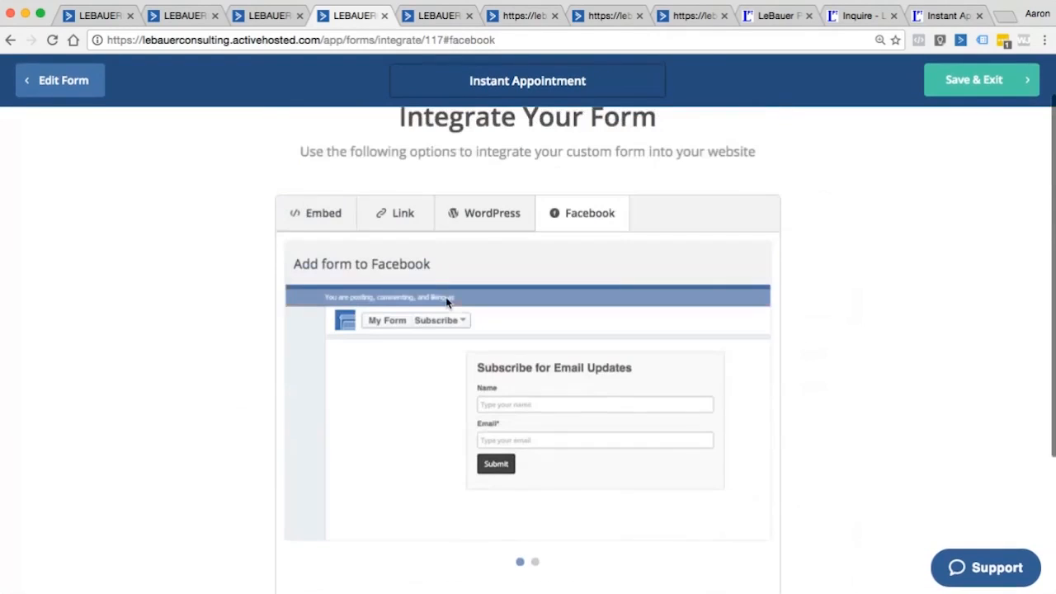
pyautogui.click(321, 229)
pyautogui.scroll(-1, 207, 323)
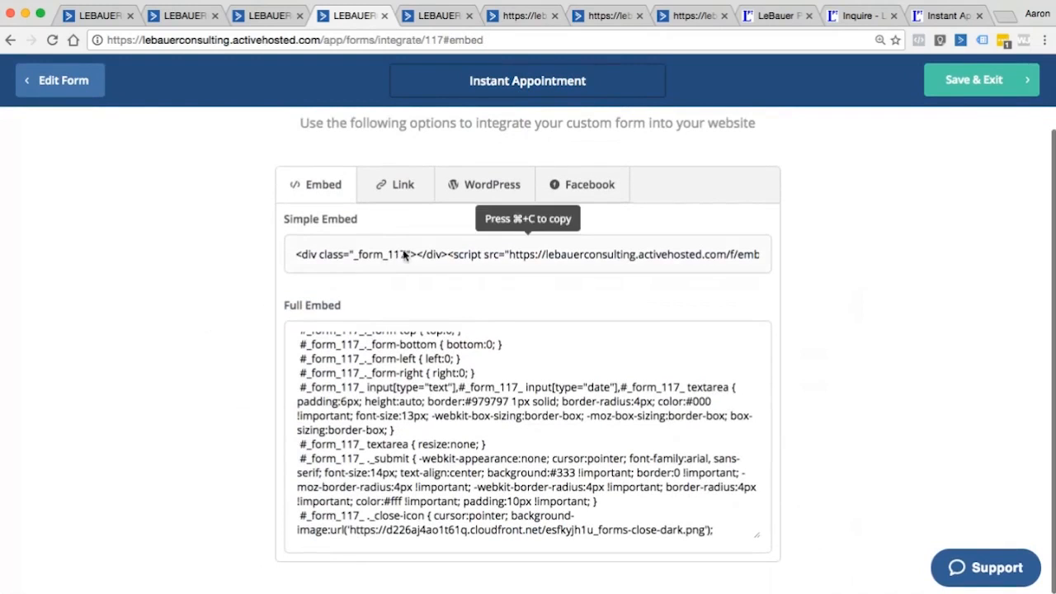
# Step: Examine the Inquire About Pricing & Availability form embedded on the clinic website's inquire page
pyautogui.click(858, 15)
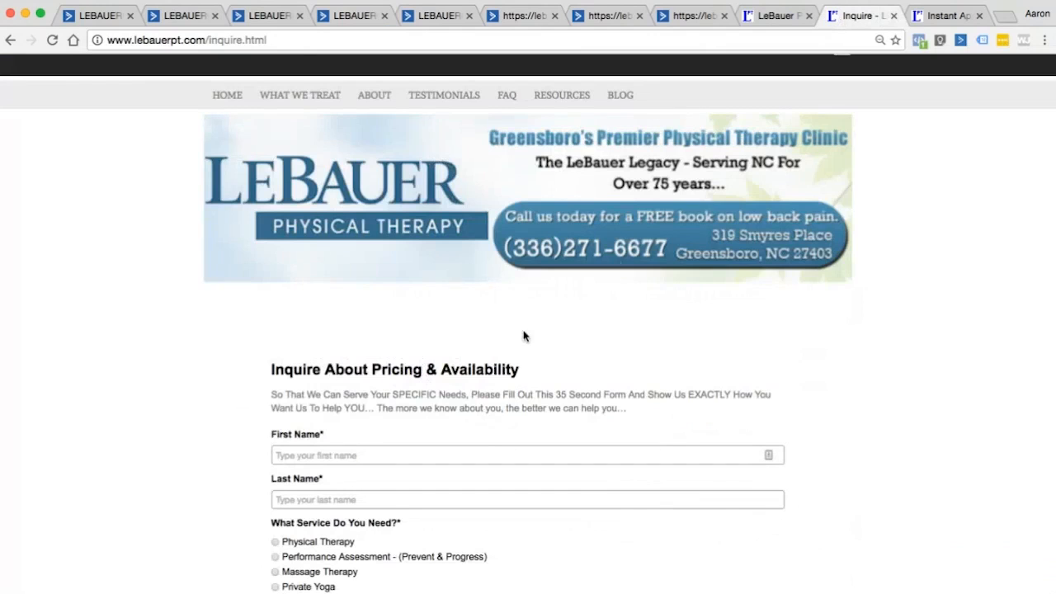
pyautogui.scroll(-2, 211, 380)
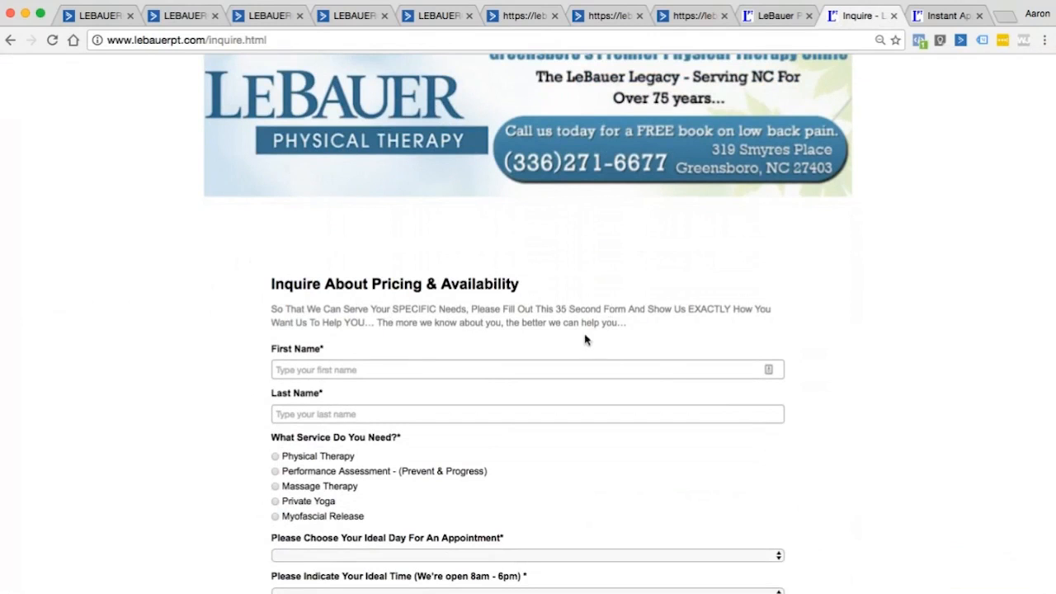
pyautogui.scroll(-5, 587, 329)
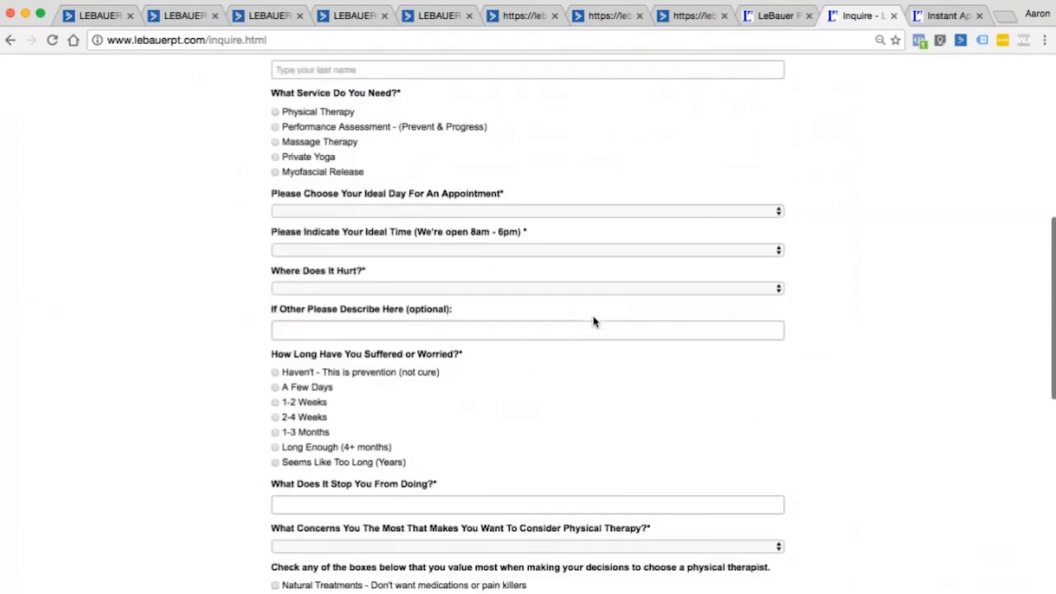
pyautogui.scroll(-2, 596, 321)
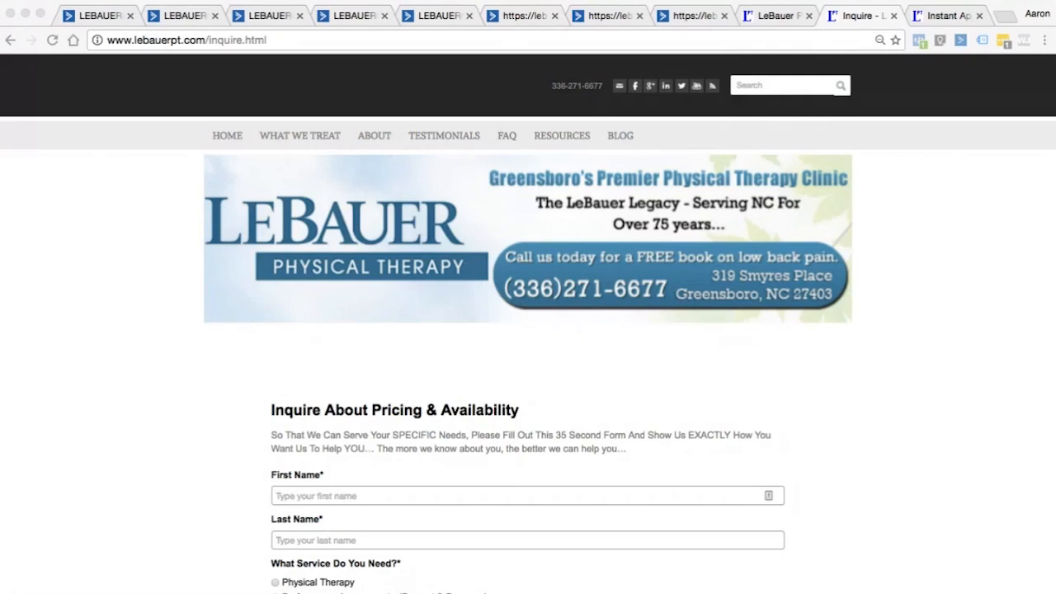
pyautogui.click(1004, 184)
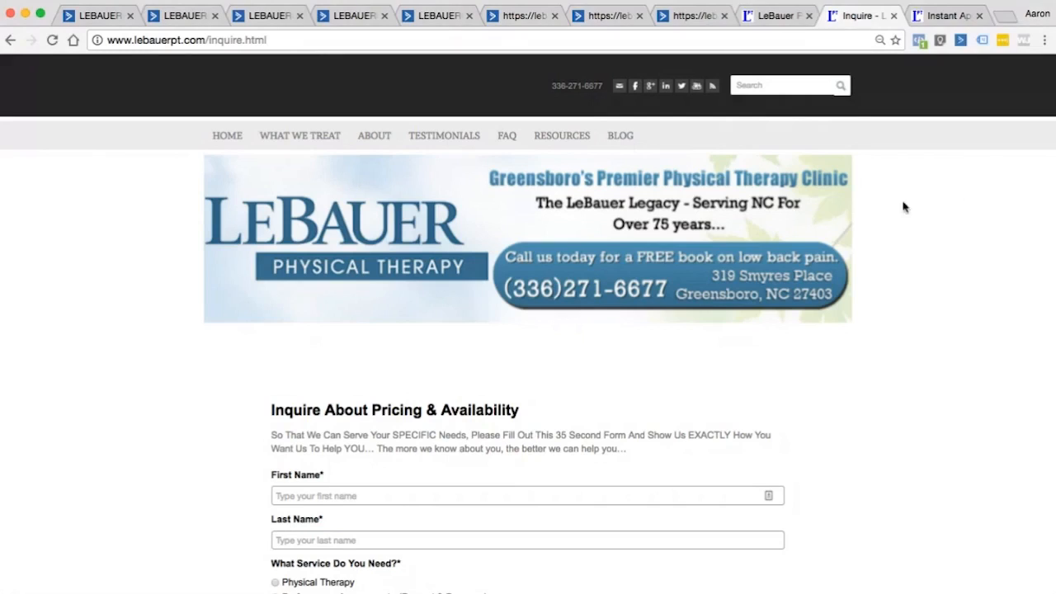
# Step: Switch to the open LeBauerPT - Back Pain Ebook form and go back to the forms overview
pyautogui.click(686, 16)
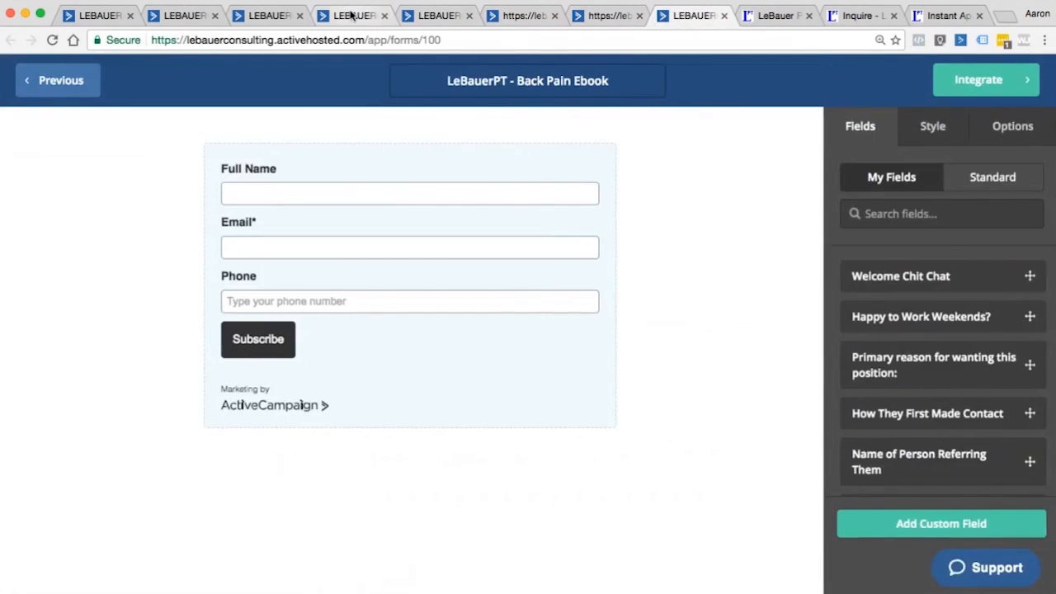
pyautogui.click(351, 15)
pyautogui.click(696, 19)
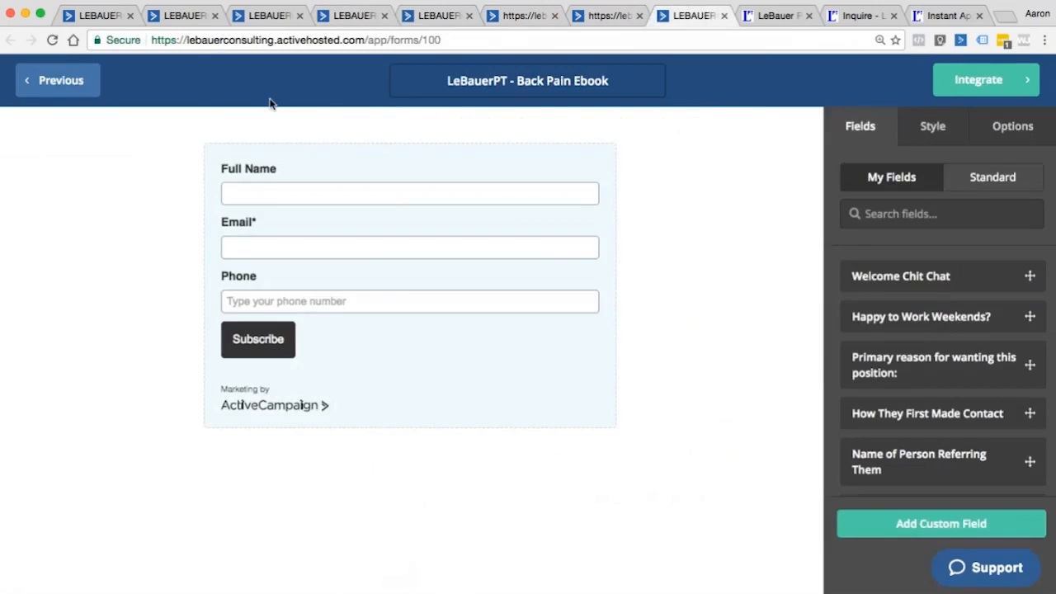
pyautogui.click(51, 83)
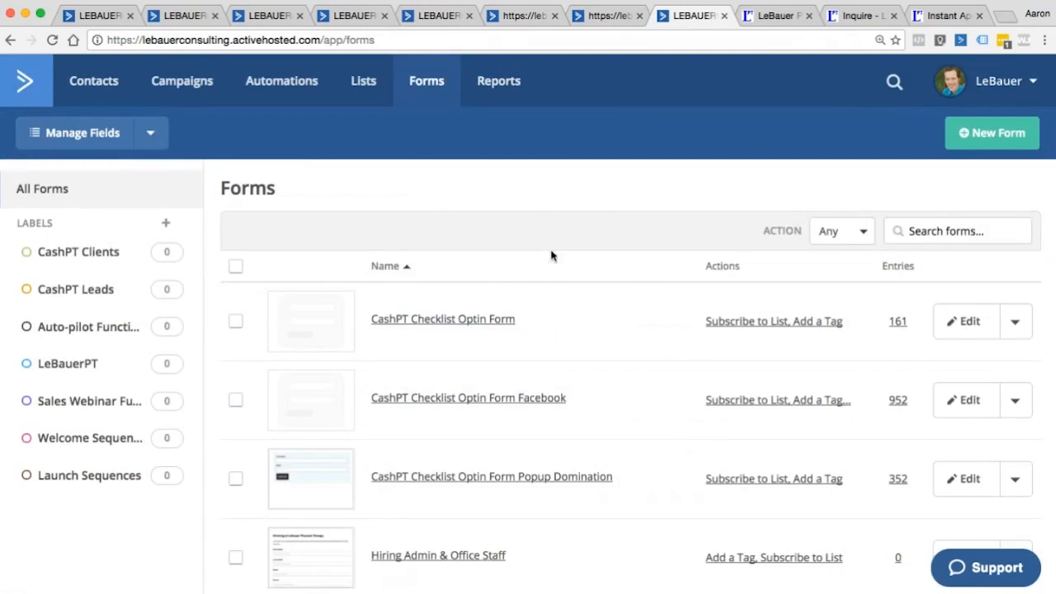
# Step: Find the LeBauer PT New Patient - Scheduled form in the forms list and preview it
pyautogui.scroll(-4, 585, 295)
pyautogui.scroll(-4, 623, 296)
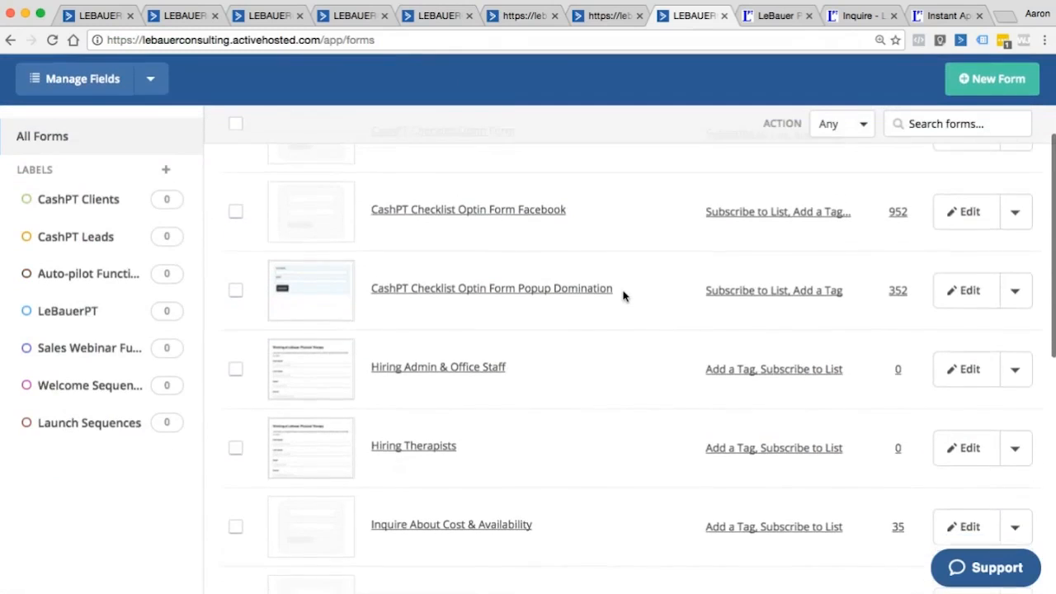
pyautogui.scroll(-4, 623, 296)
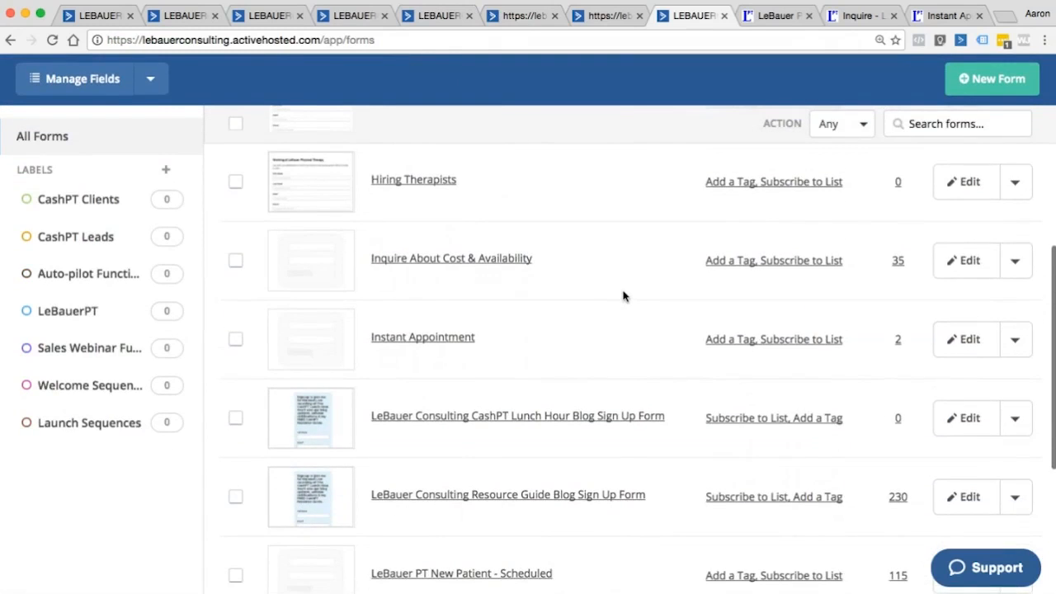
pyautogui.scroll(-1, 623, 296)
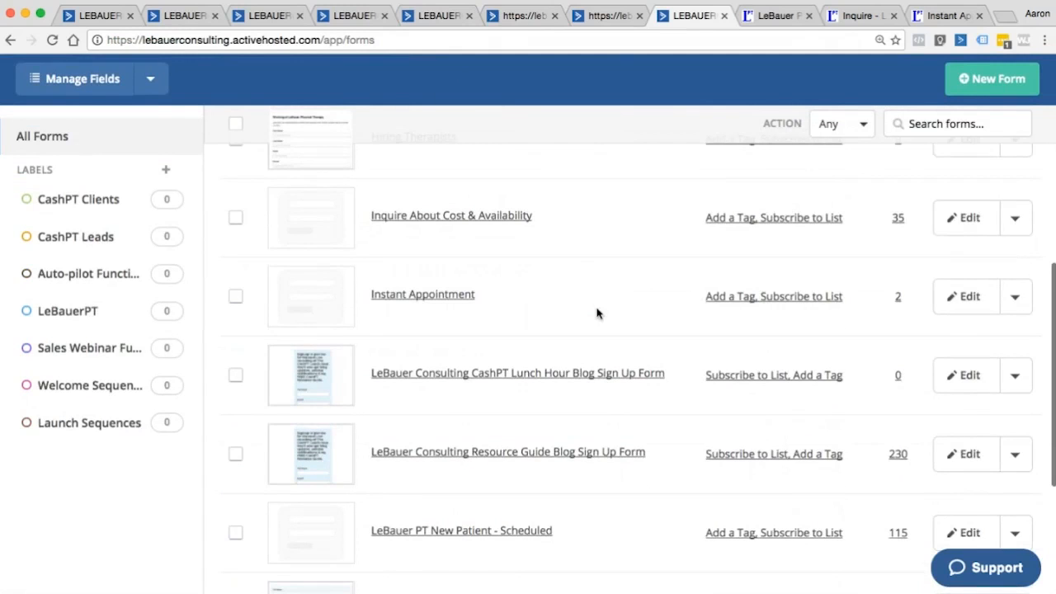
pyautogui.scroll(-6, 597, 313)
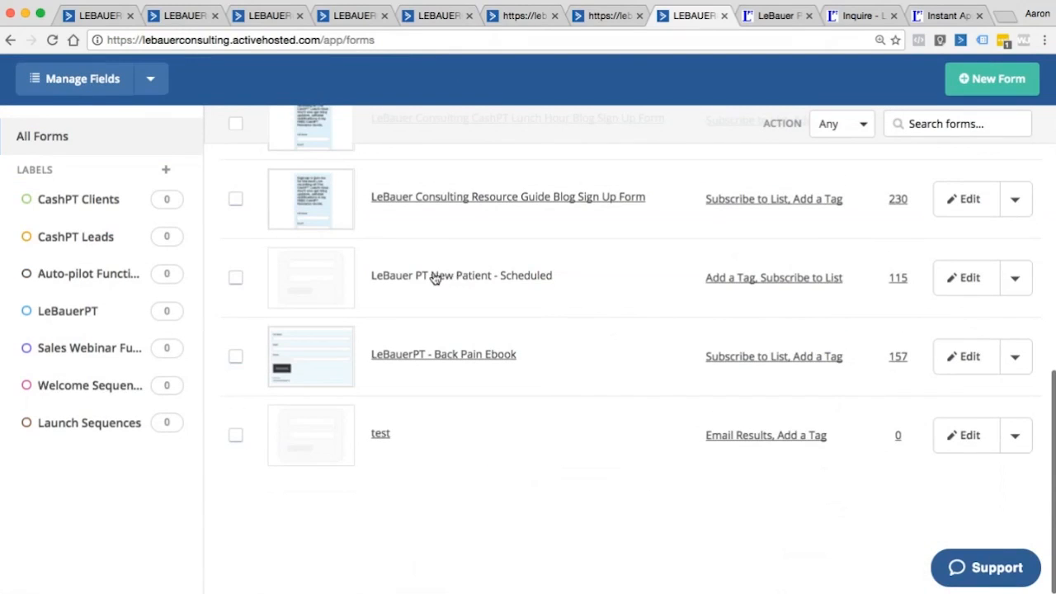
pyautogui.click(1016, 278)
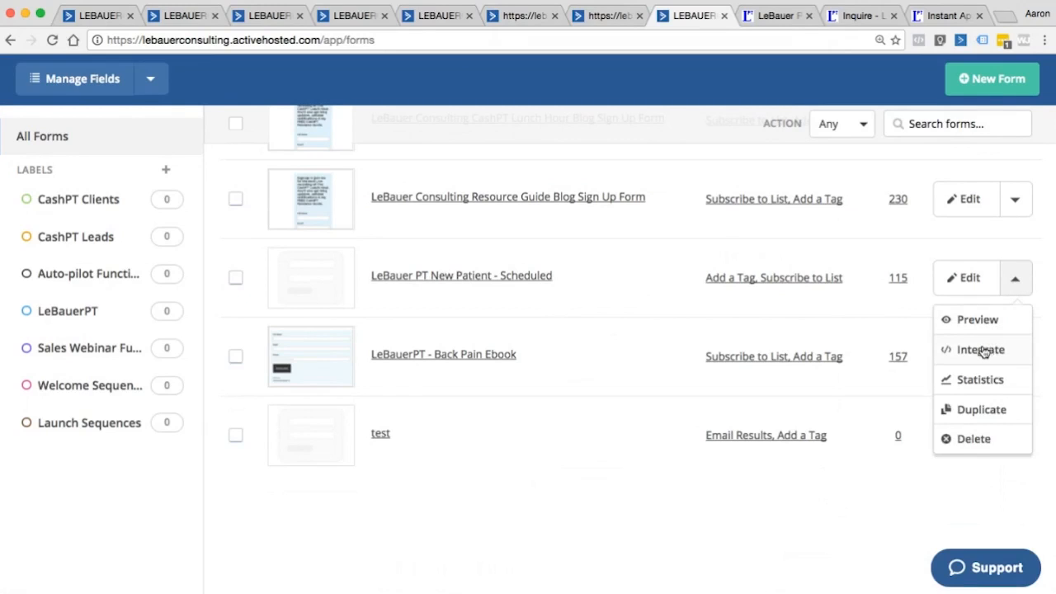
pyautogui.click(977, 322)
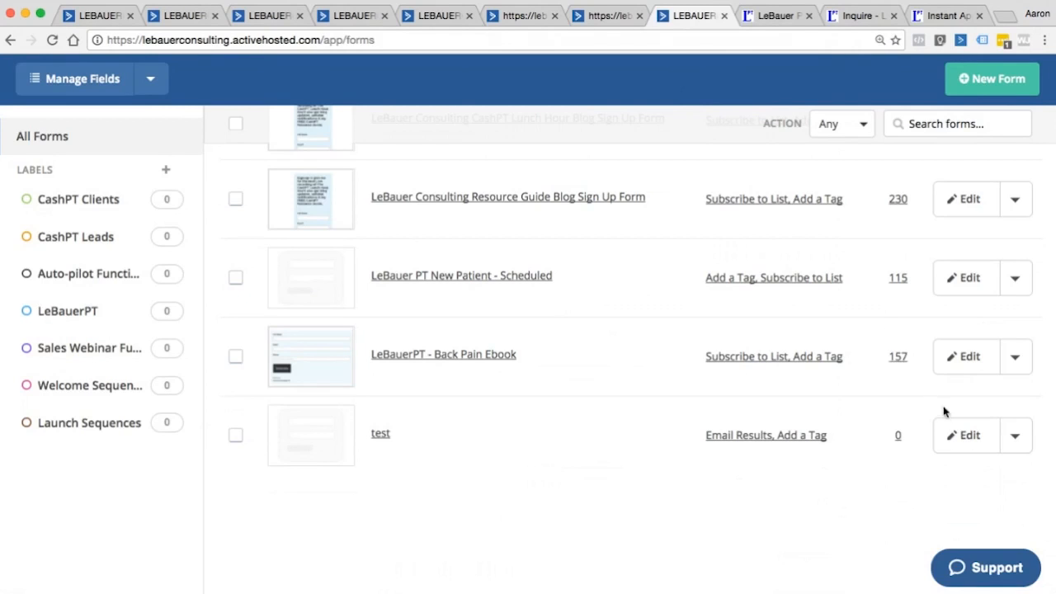
# Step: Open the test form for editing and display its submit and form action options
pyautogui.click(952, 433)
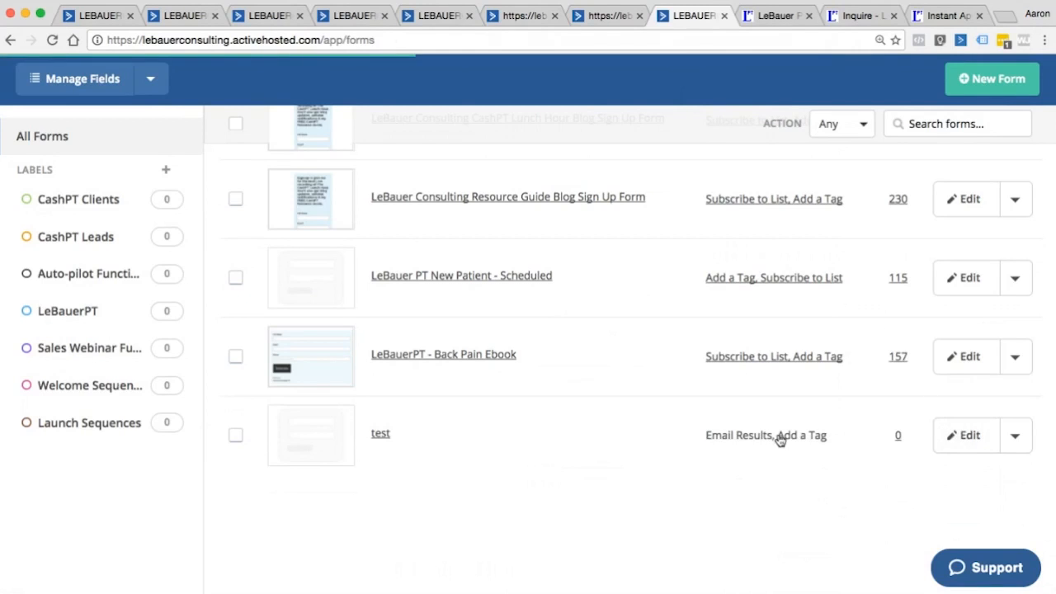
pyautogui.scroll(1, 701, 360)
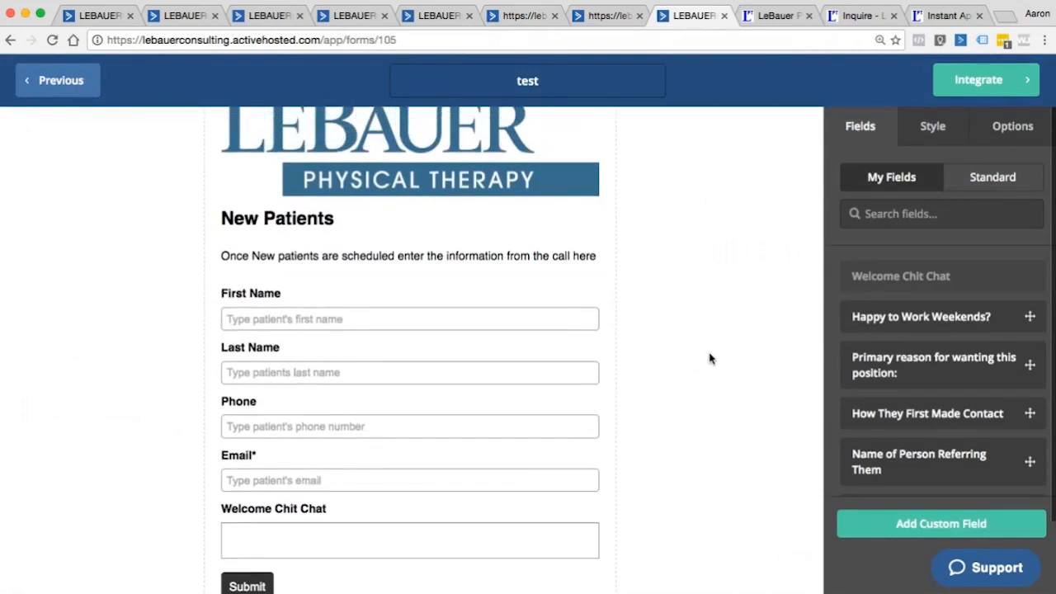
pyautogui.scroll(2, 743, 231)
pyautogui.click(1024, 138)
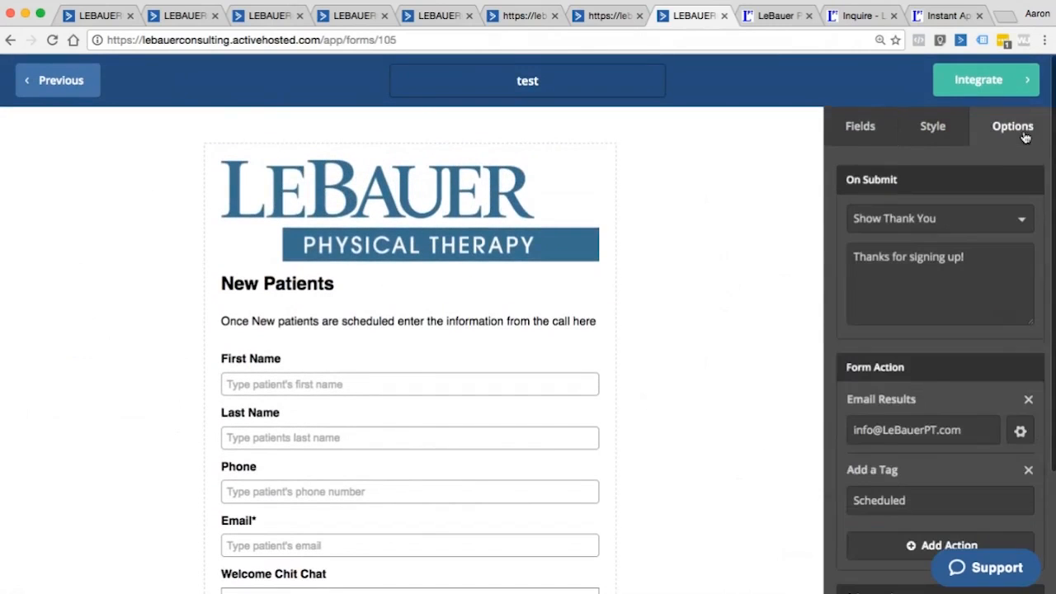
# Step: Add a form action to the test form that adds the Patient tag
pyautogui.scroll(-2, 754, 308)
pyautogui.scroll(-4, 894, 347)
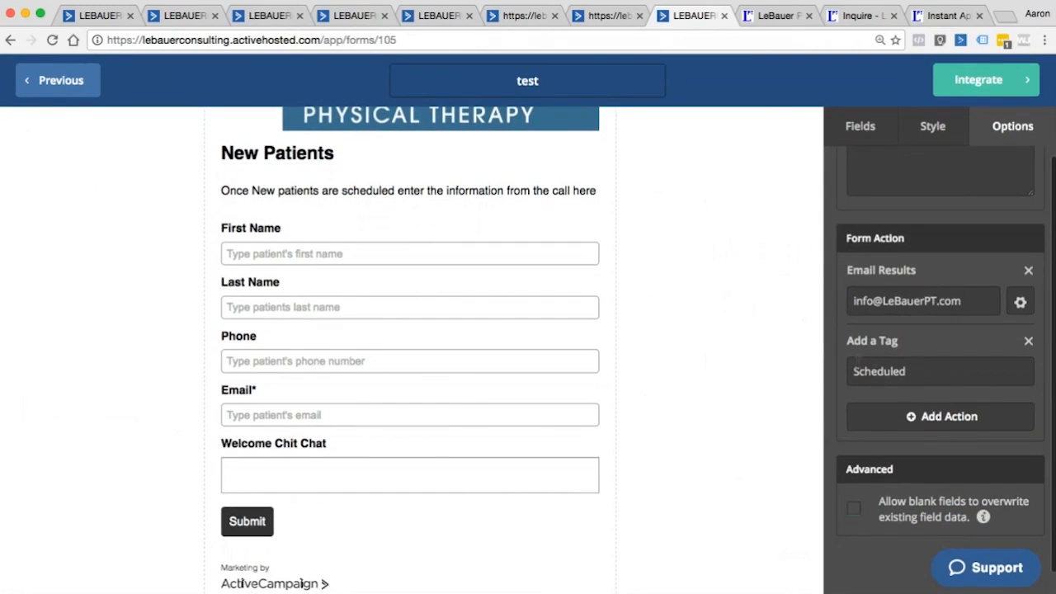
pyautogui.click(925, 418)
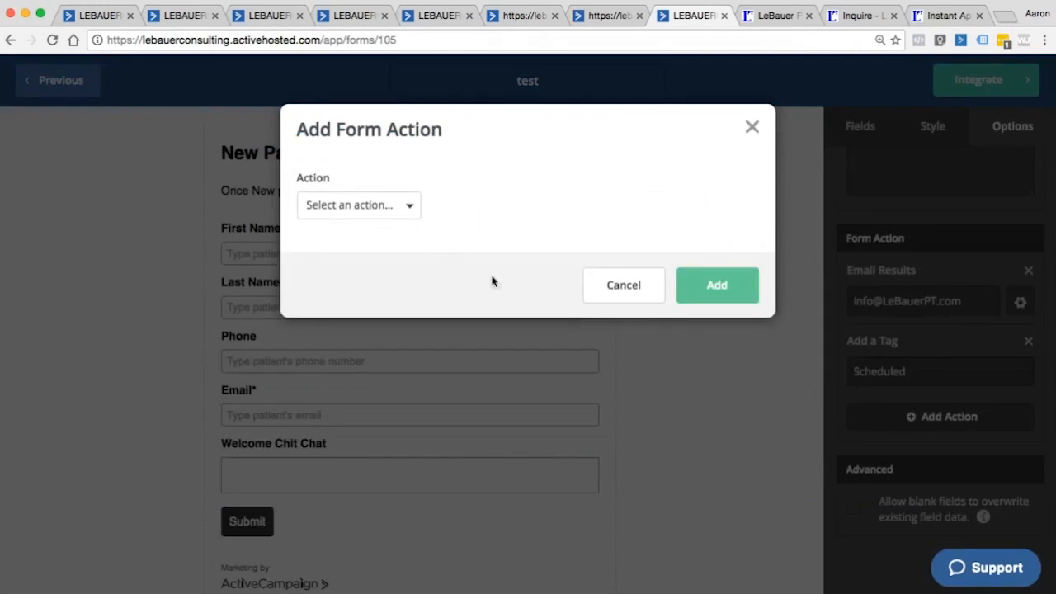
pyautogui.click(404, 218)
pyautogui.click(382, 238)
pyautogui.click(415, 283)
pyautogui.write('patient')
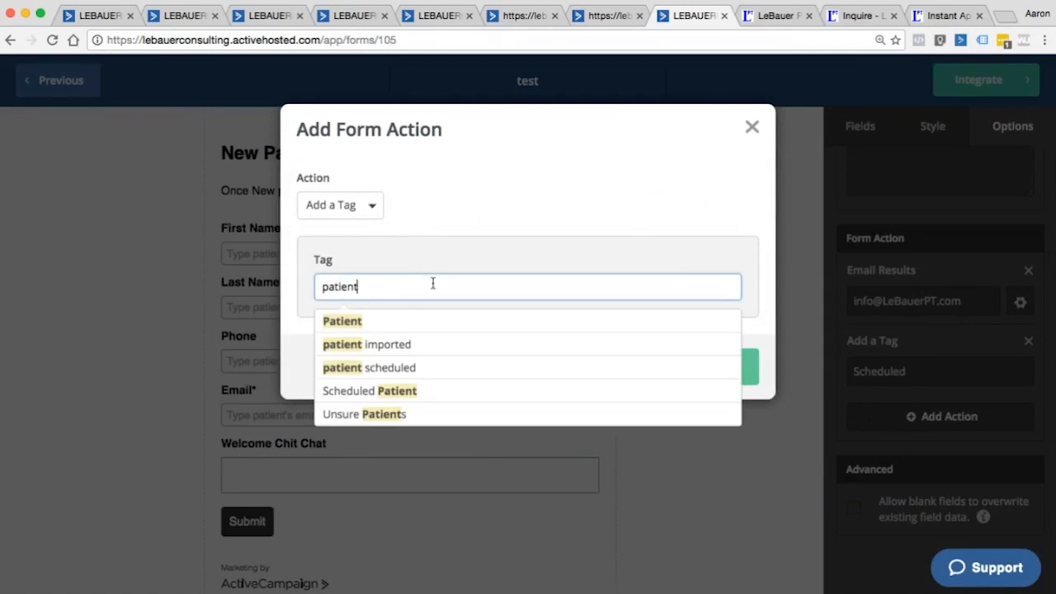
pyautogui.click(546, 323)
pyautogui.click(717, 367)
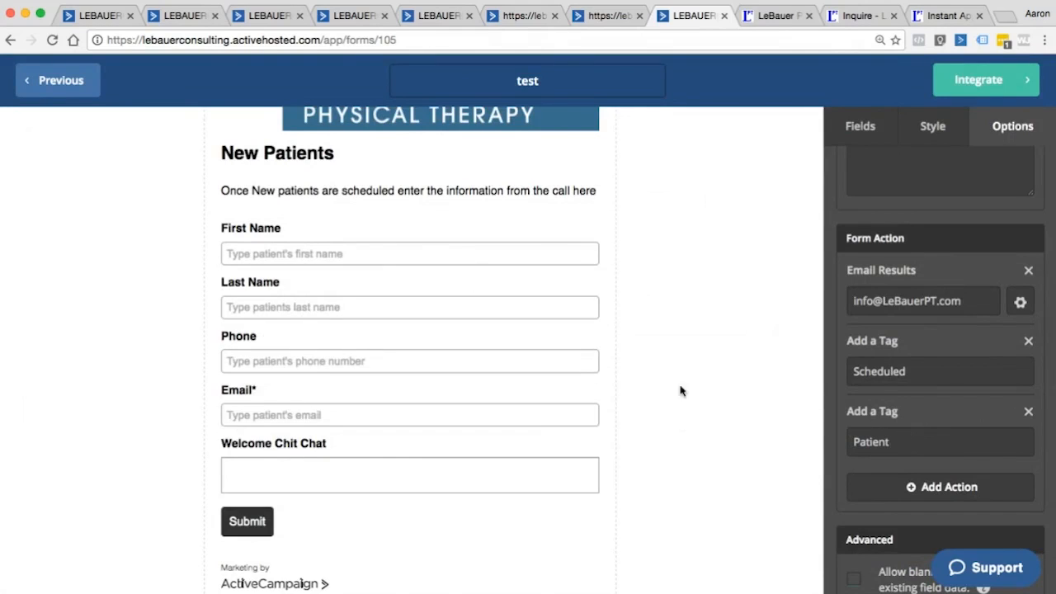
# Step: Remove the Patient tag action from the test form, keeping the Scheduled tag action
pyautogui.scroll(-1, 615, 383)
pyautogui.scroll(4, 615, 384)
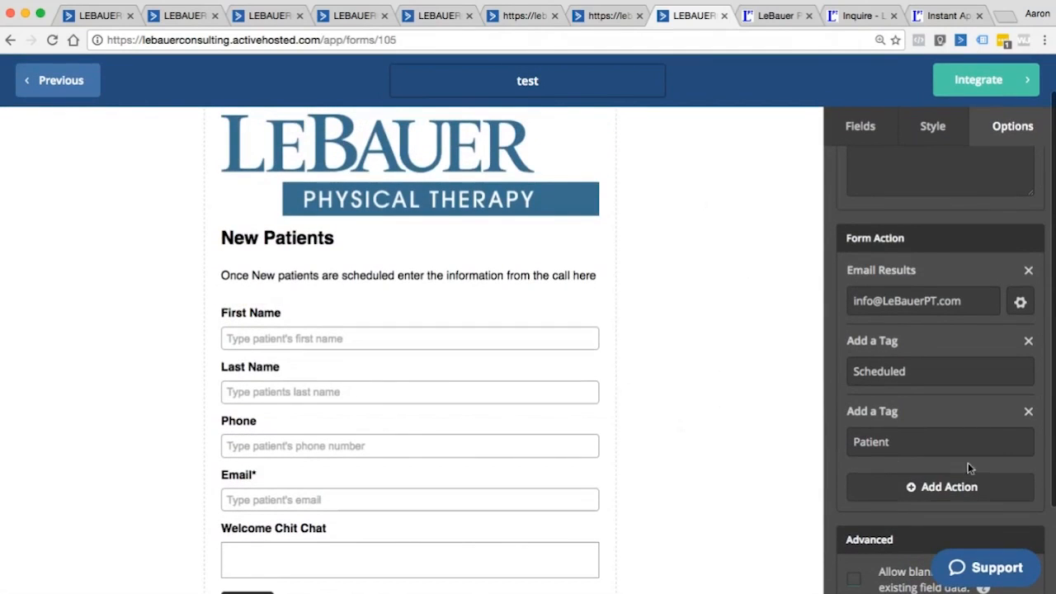
pyautogui.click(1028, 412)
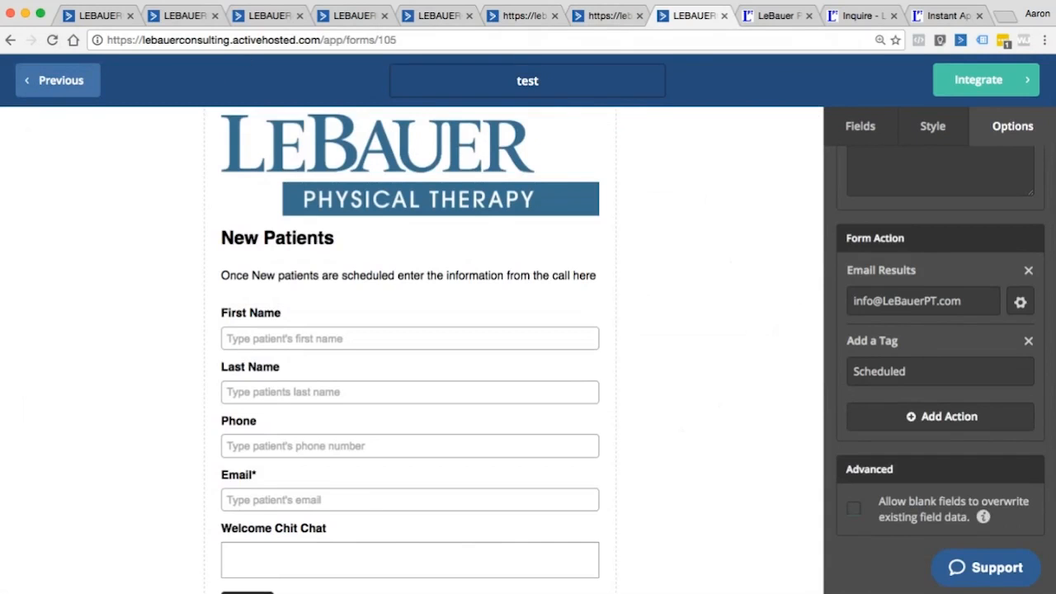
# Step: Return to the forms overview and bring up the already open LeBauerPT Back Pain Workshop automation
pyautogui.click(57, 80)
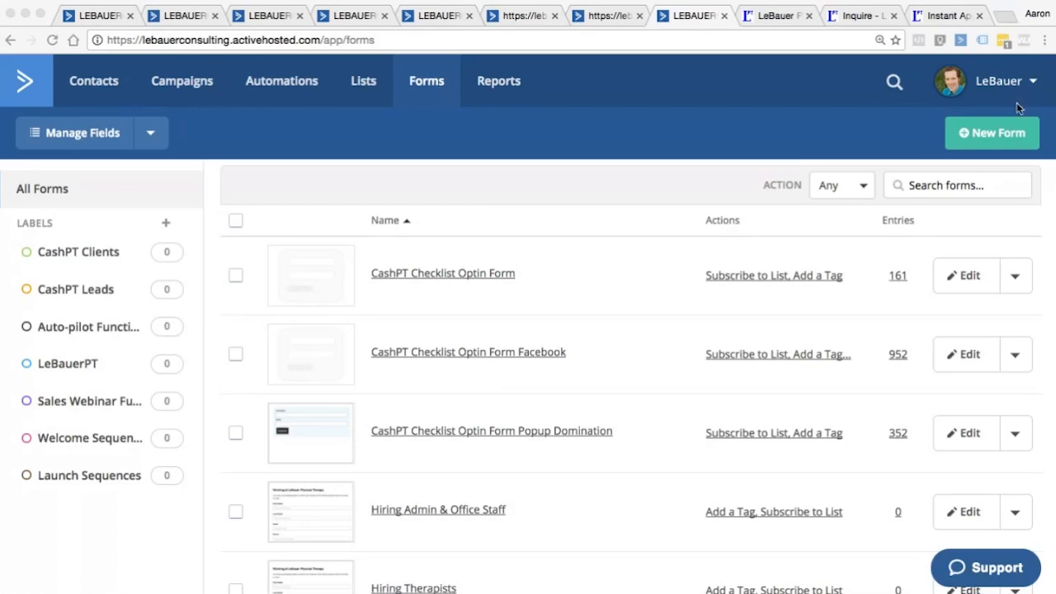
pyautogui.click(970, 109)
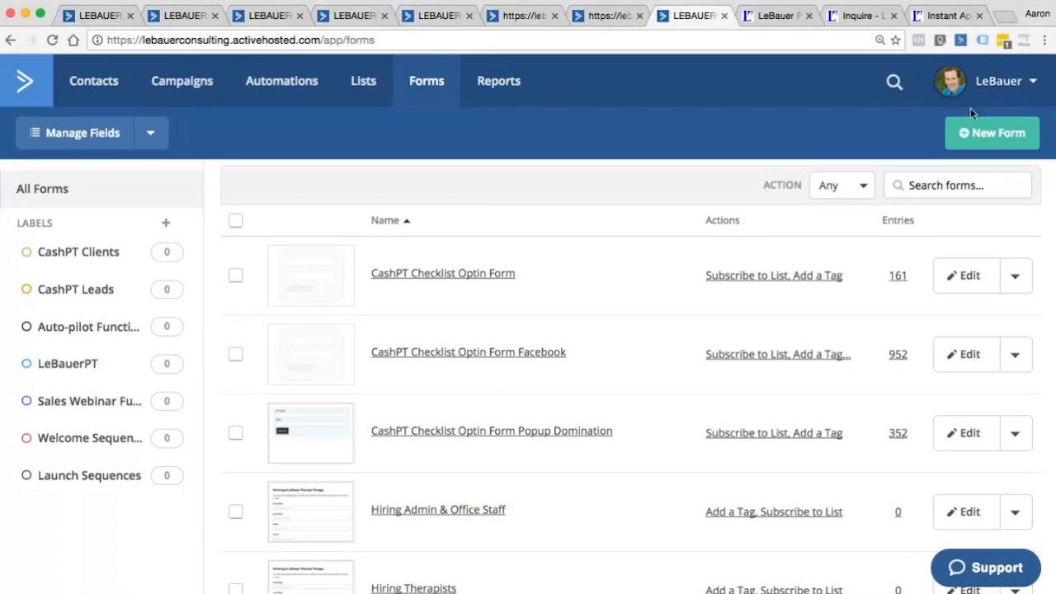
pyautogui.click(424, 19)
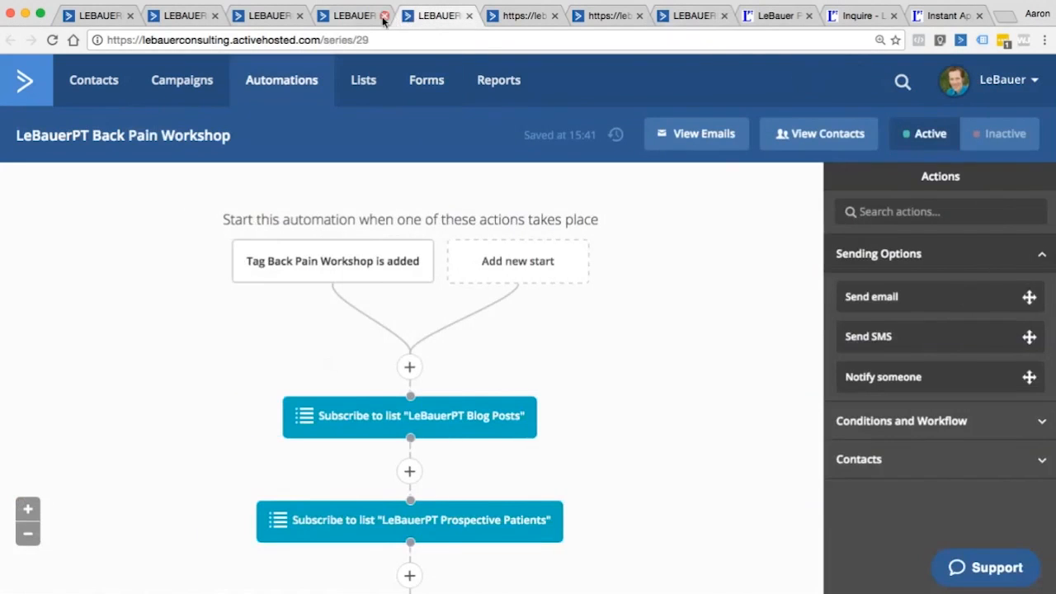
pyautogui.click(326, 19)
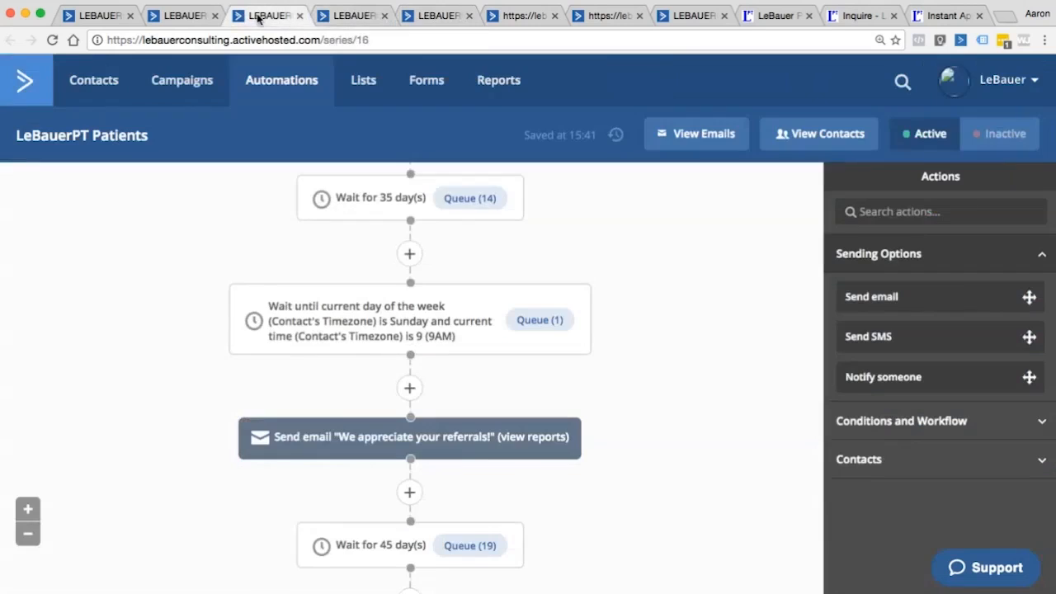
pyautogui.click(260, 19)
pyautogui.click(188, 16)
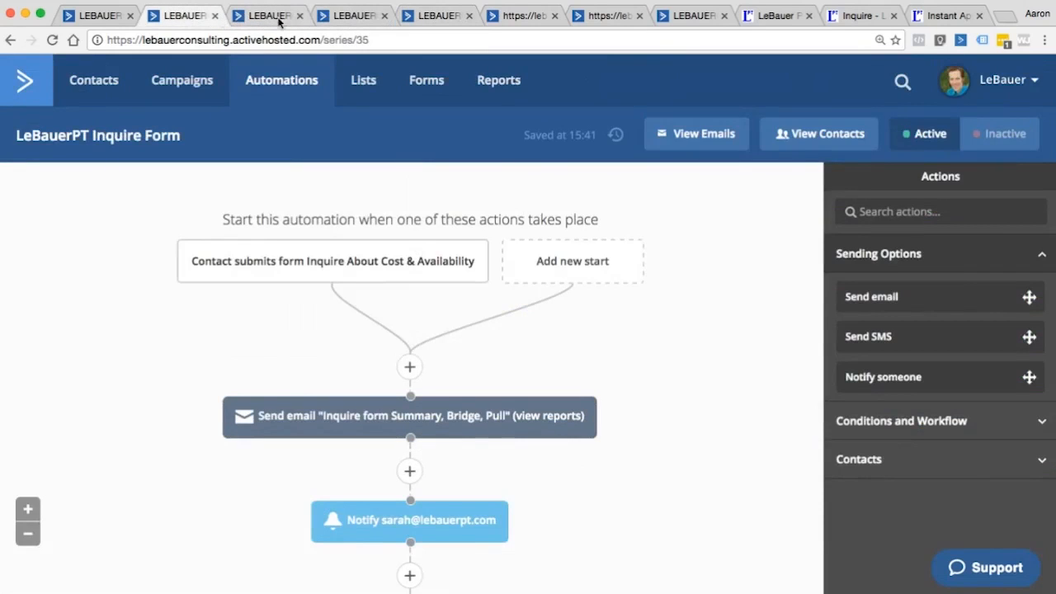
pyautogui.click(427, 16)
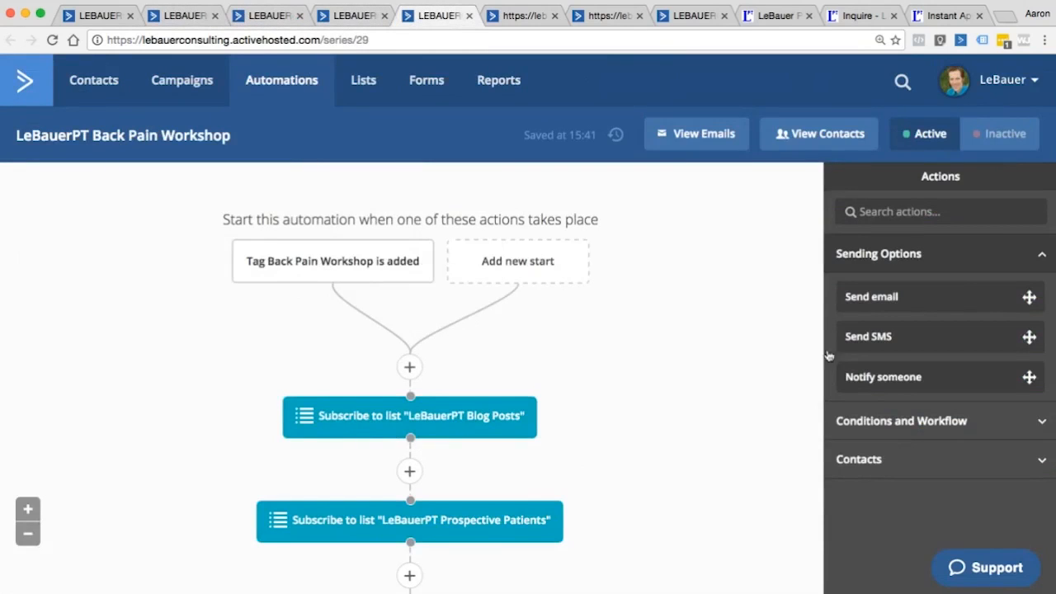
# Step: Review the workshop automation's start trigger, list subscriptions and first email and condition steps
pyautogui.scroll(-3, 774, 355)
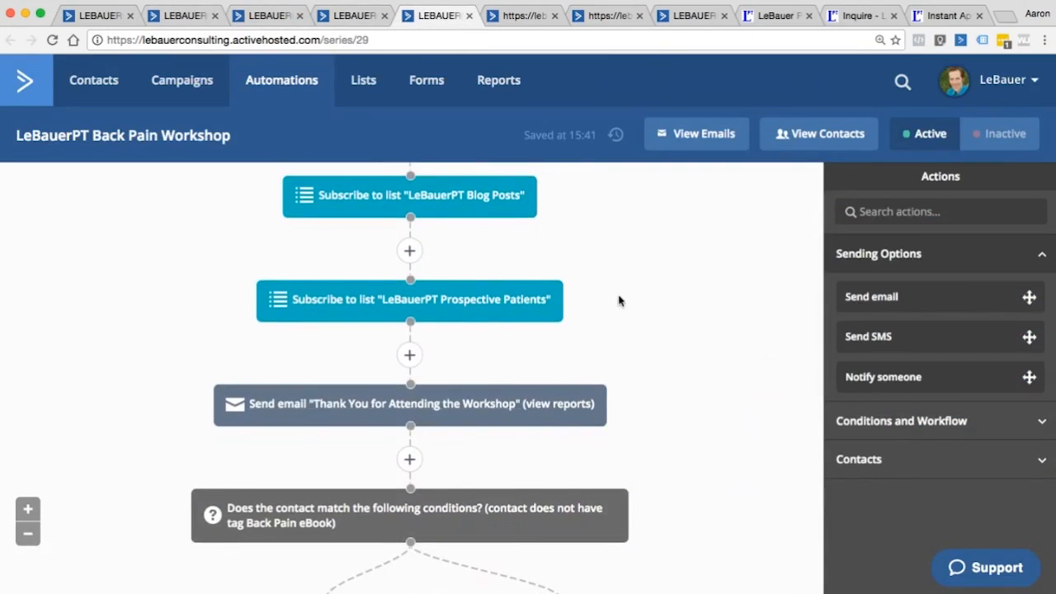
pyautogui.scroll(4, 623, 312)
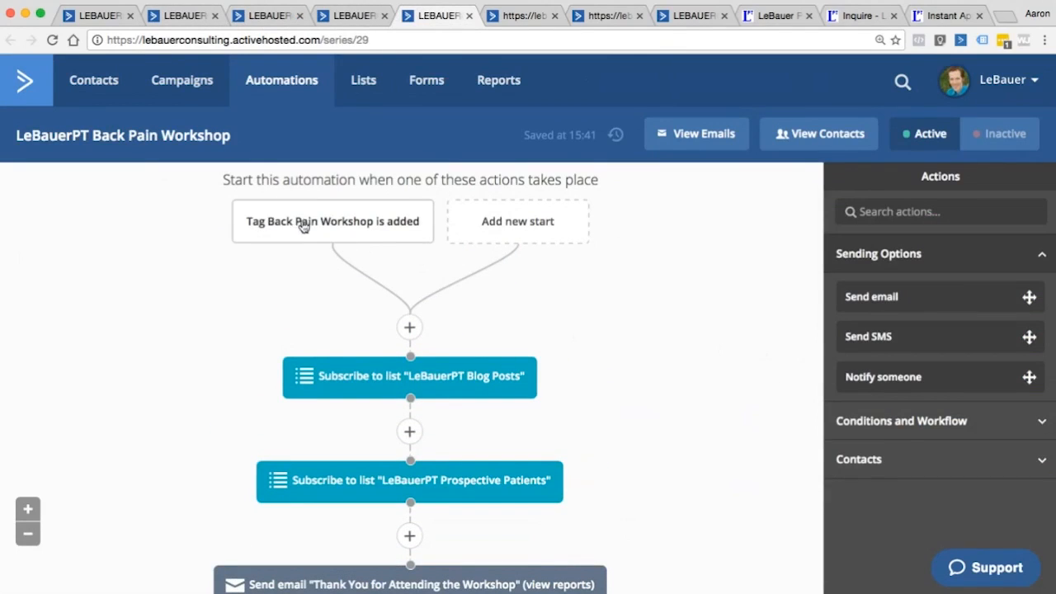
pyautogui.moveTo(321, 225)
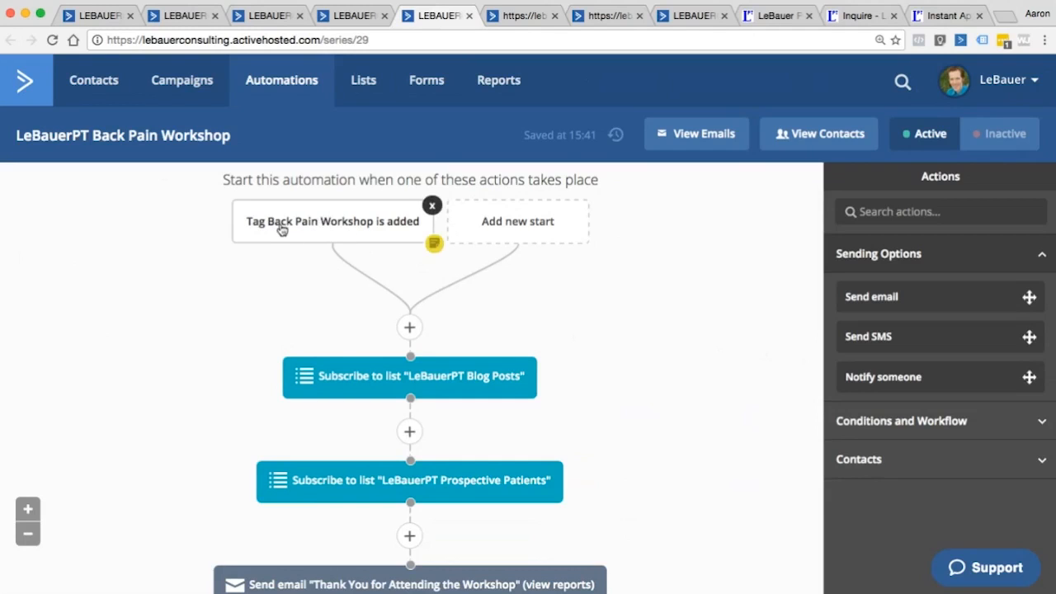
pyautogui.scroll(-5, 405, 264)
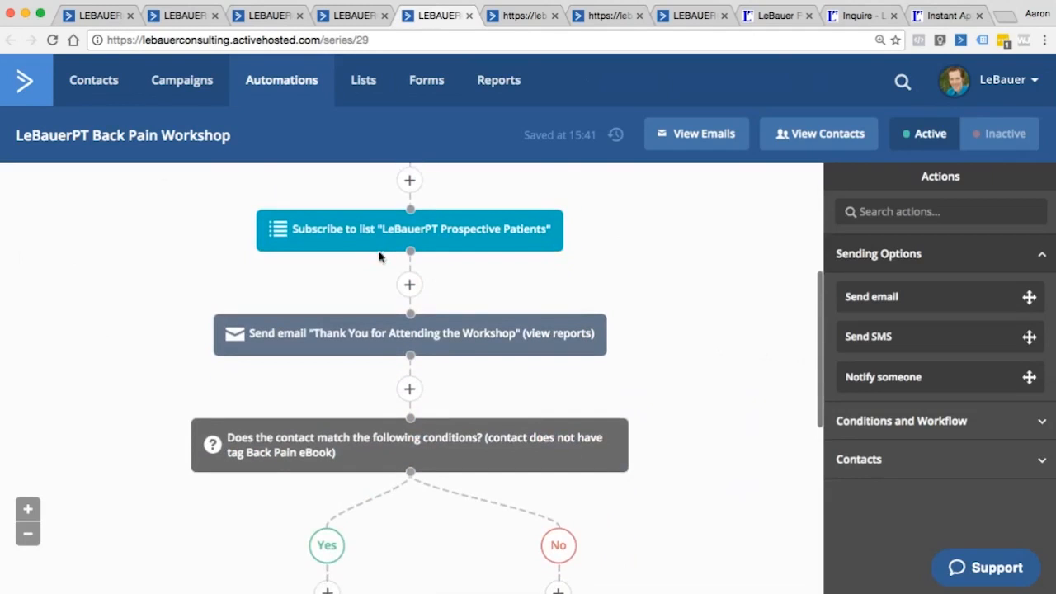
# Step: Open the "Thank You for Attending the Workshop" email from the automation and read through its text
pyautogui.moveTo(449, 341)
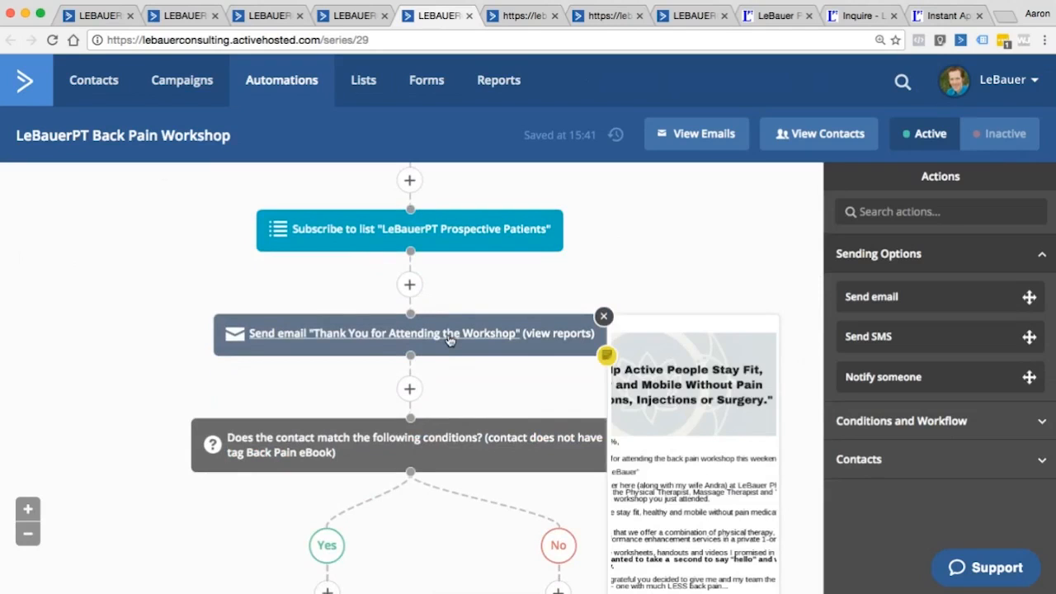
pyautogui.click(449, 340)
pyautogui.click(326, 318)
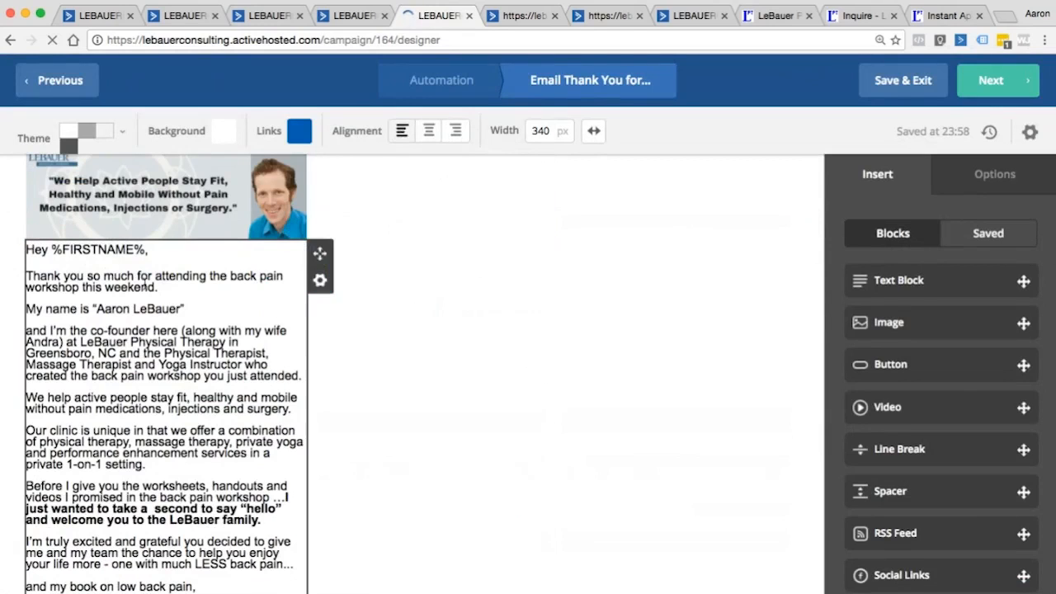
pyautogui.scroll(-2, 140, 296)
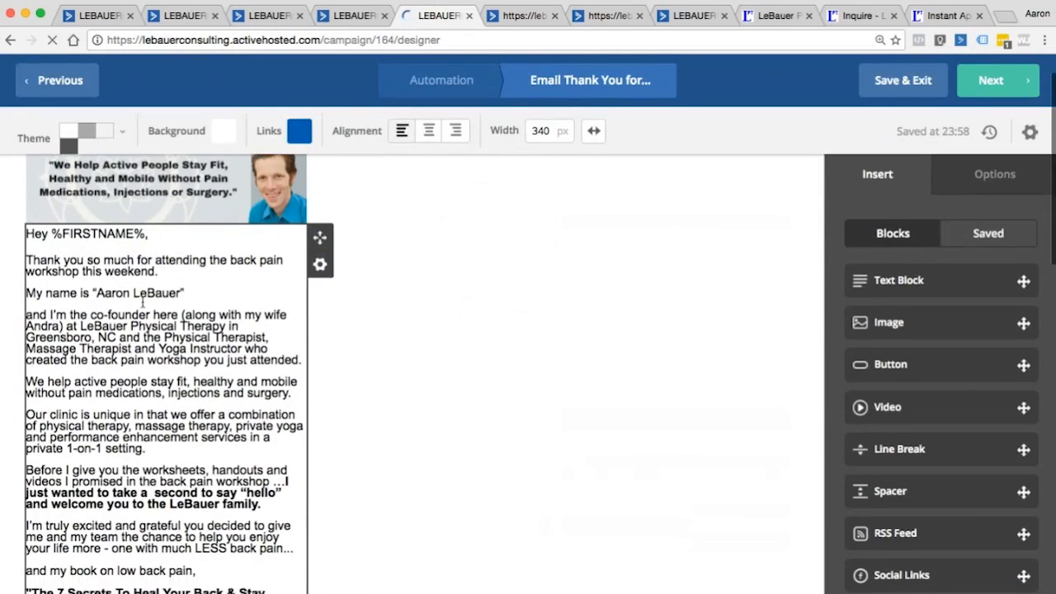
pyautogui.scroll(-10, 141, 301)
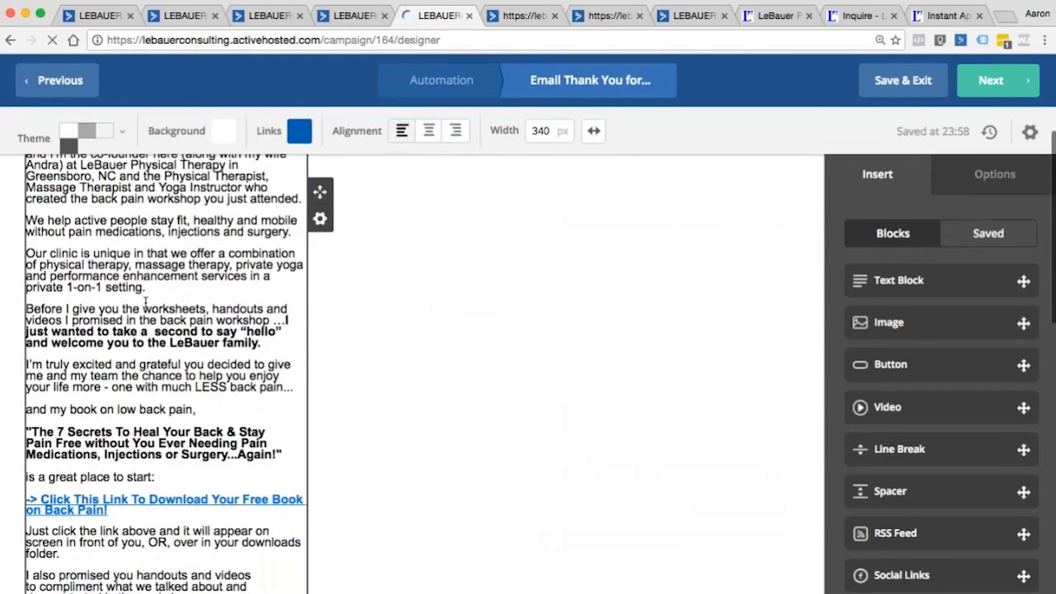
pyautogui.scroll(-6, 145, 302)
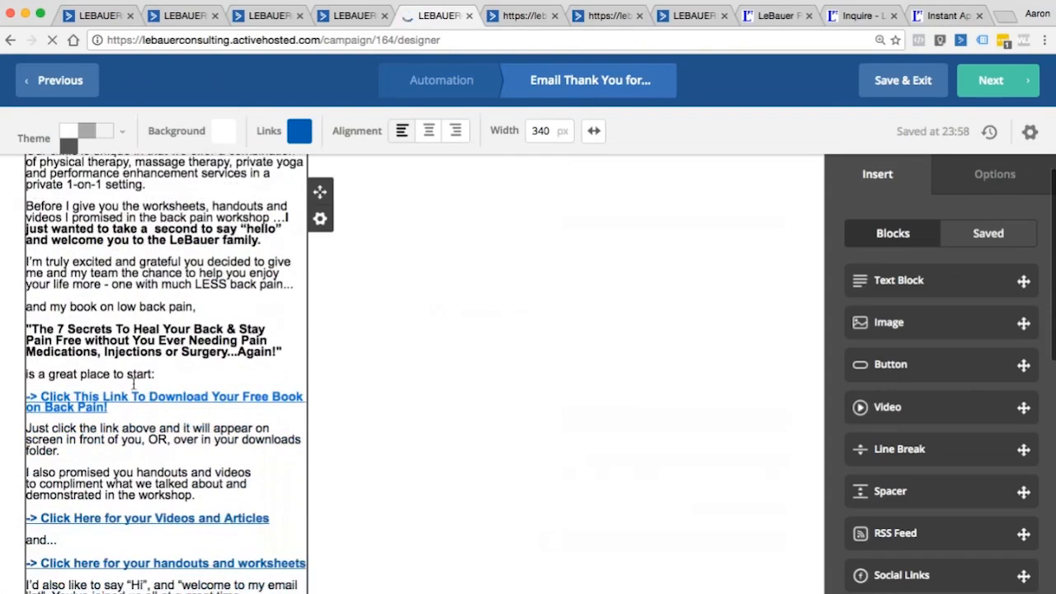
# Step: Inspect the URL behind the email's free back pain book download link without changing it
pyautogui.click(76, 401)
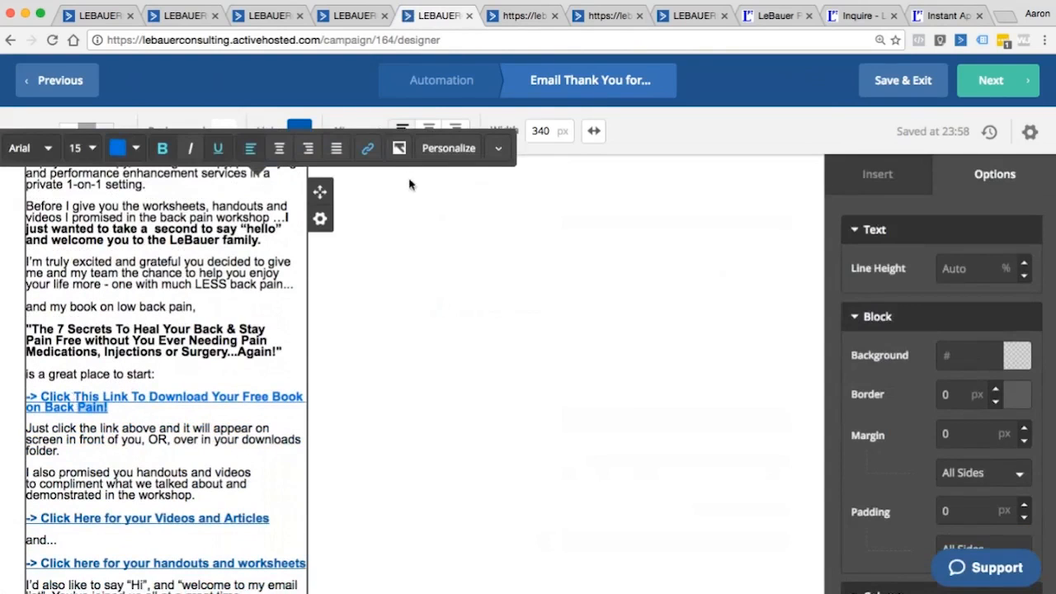
pyautogui.click(367, 148)
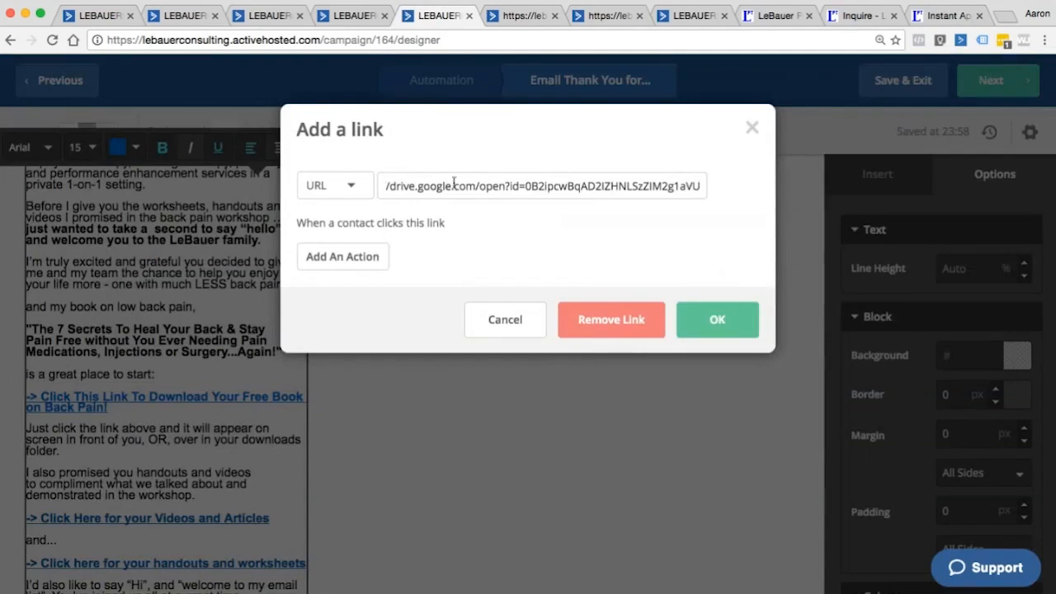
pyautogui.moveTo(482, 184); pyautogui.dragTo(353, 189)
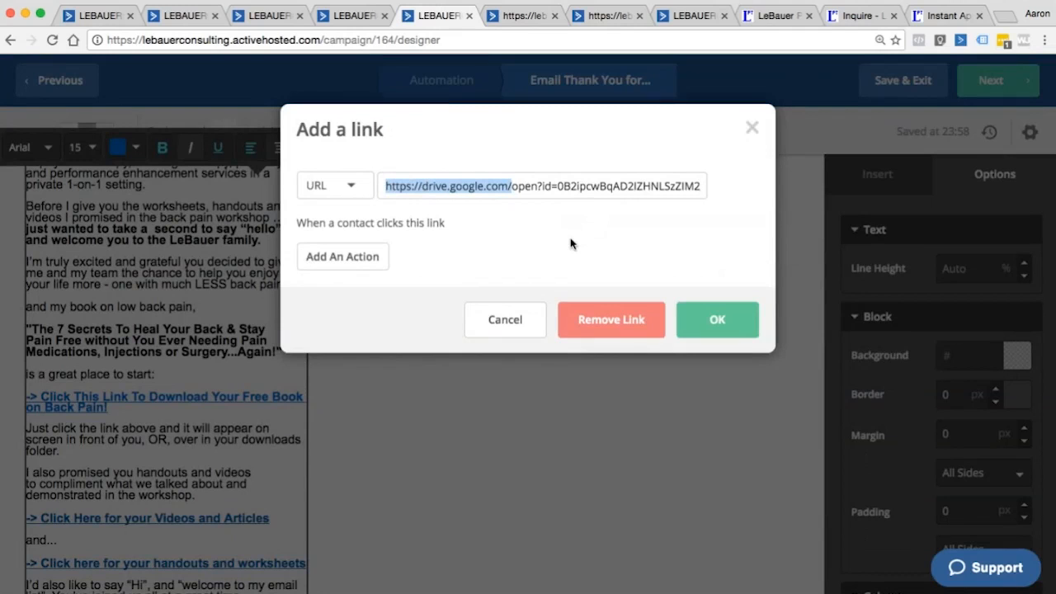
pyautogui.click(513, 327)
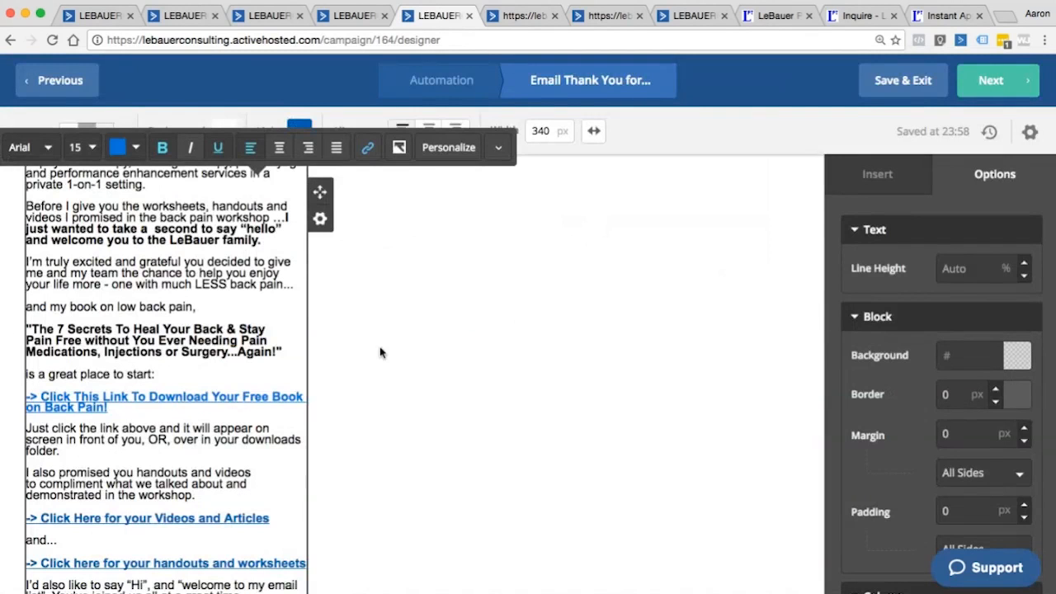
# Step: Open the email's free book download link and skim through the 7 Secrets back pain ebook PDF
pyautogui.doubleClick(162, 398)
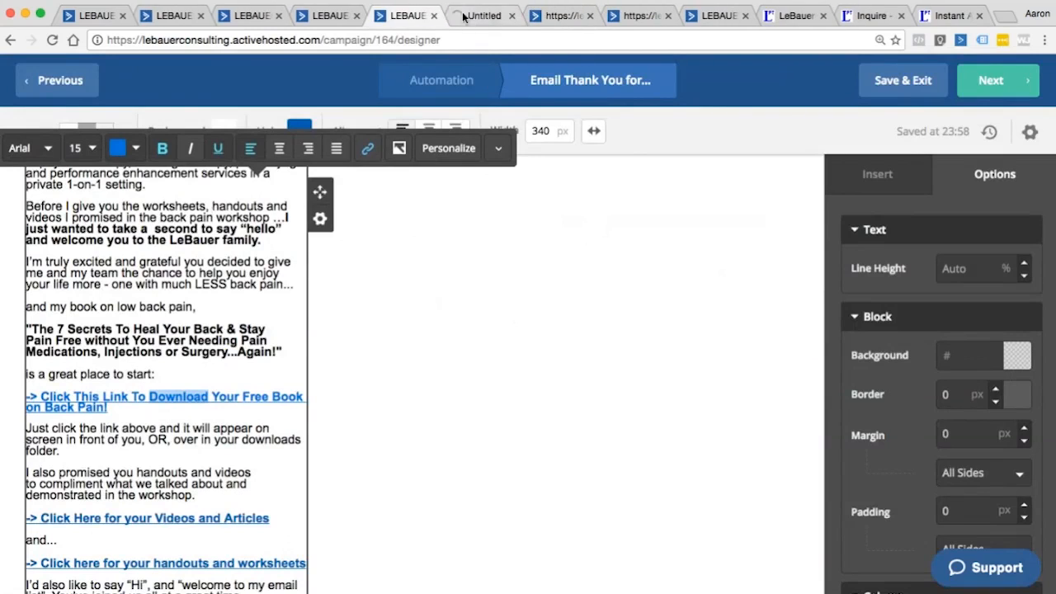
pyautogui.click(481, 16)
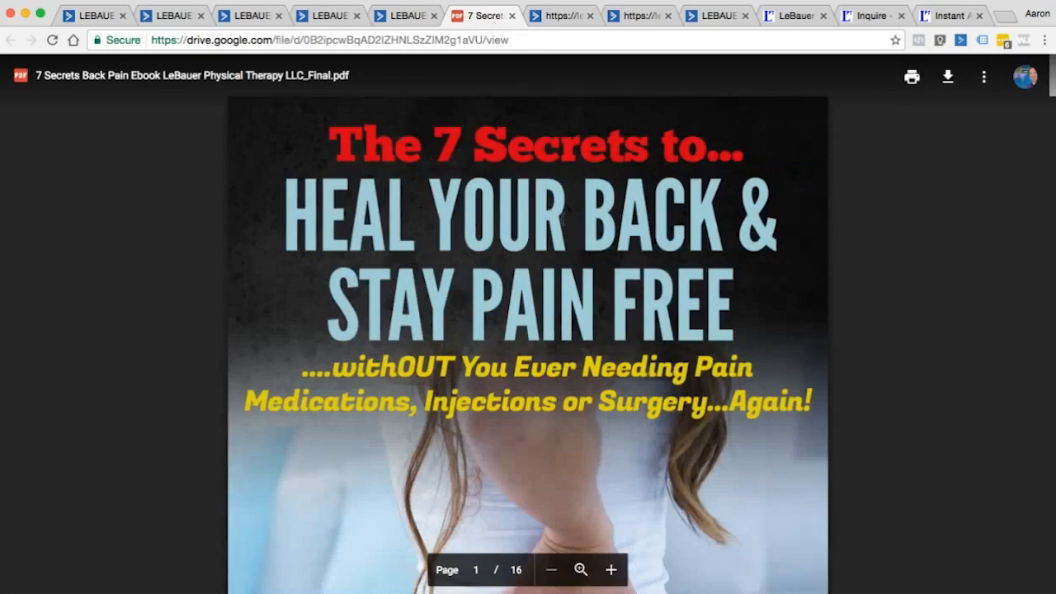
pyautogui.scroll(-3, 561, 218)
pyautogui.scroll(-3, 562, 219)
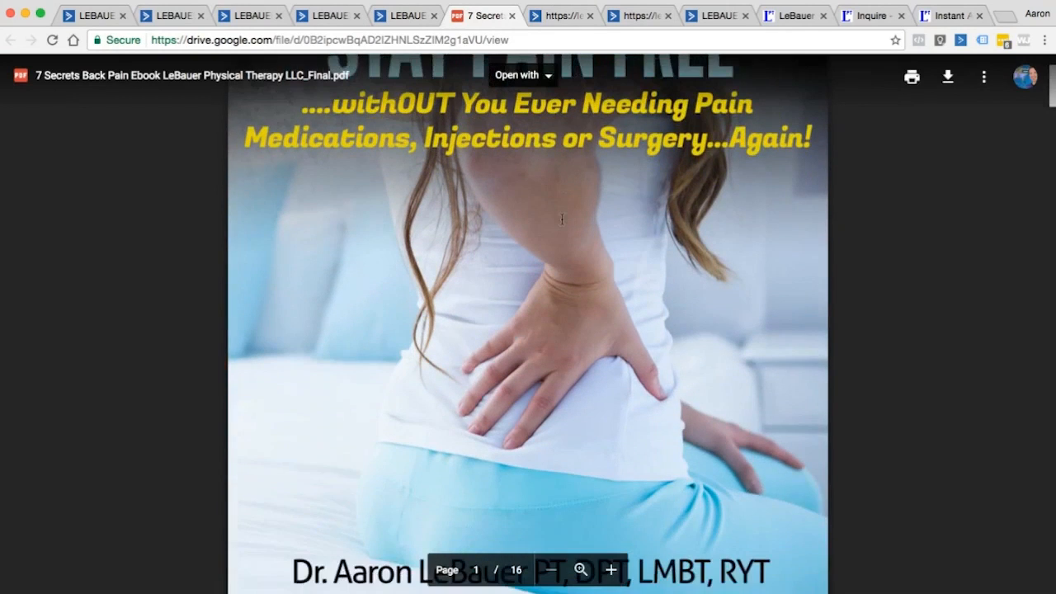
pyautogui.scroll(-1, 561, 219)
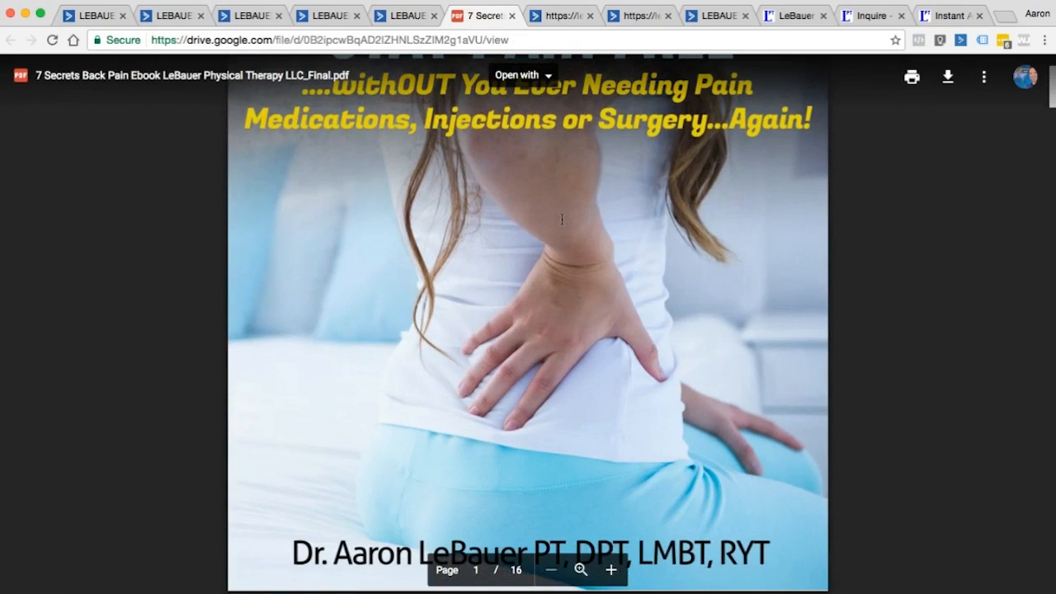
pyautogui.moveTo(1052, 87); pyautogui.dragTo(1051, 279)
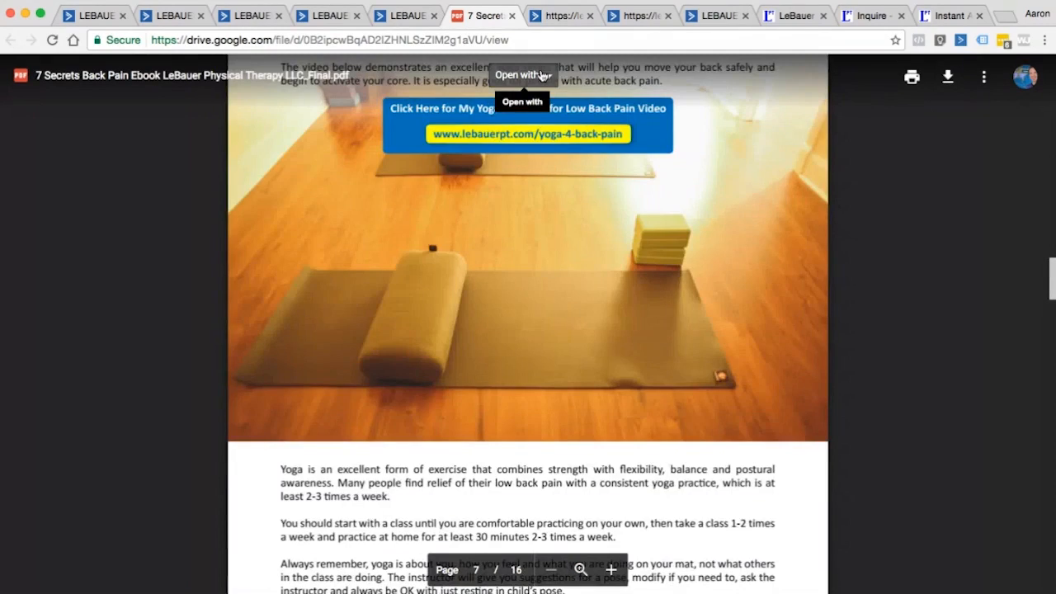
pyautogui.scroll(-6, 535, 153)
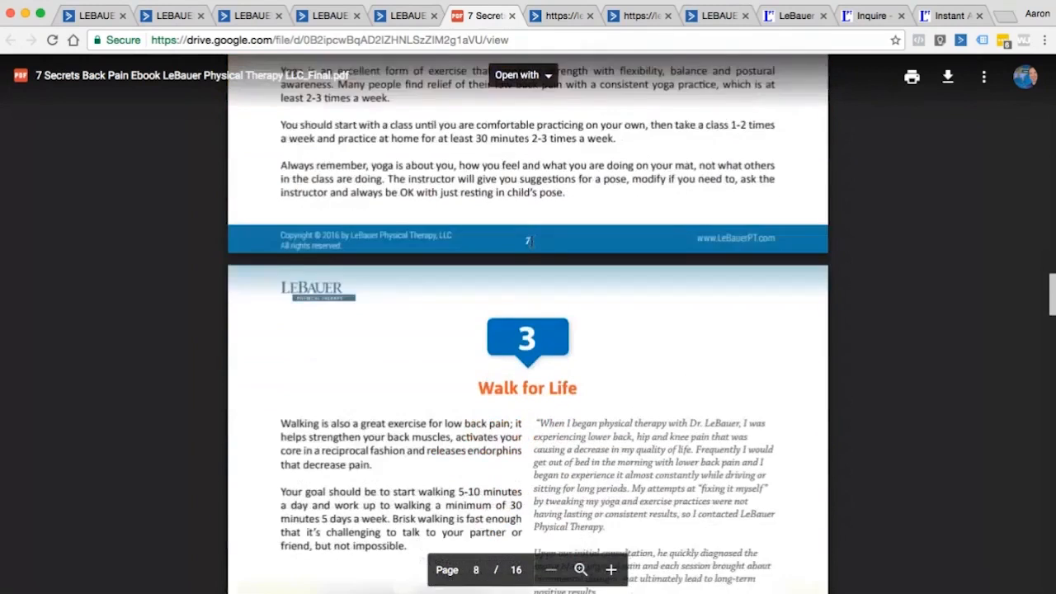
pyautogui.scroll(-10, 551, 371)
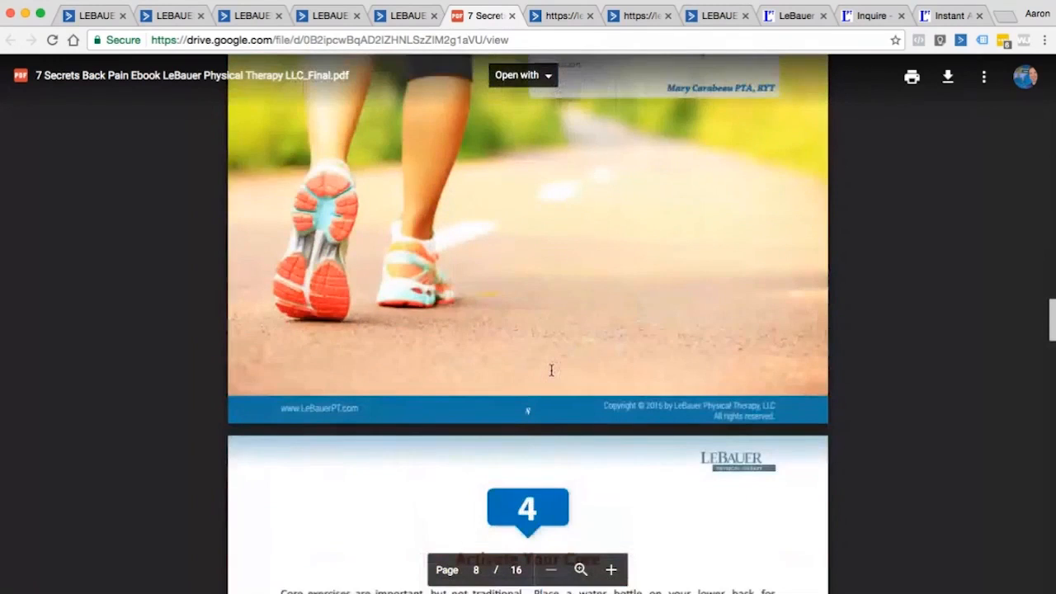
pyautogui.scroll(-2, 551, 371)
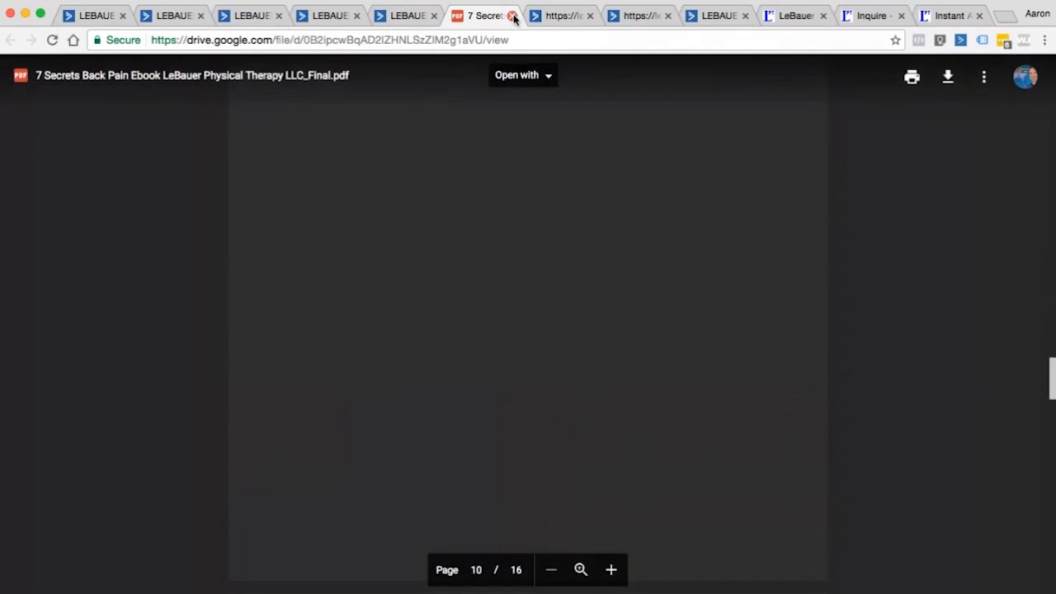
# Step: Close the ebook PDF, then save and exit the thank-you email back to the workshop automation
pyautogui.click(511, 14)
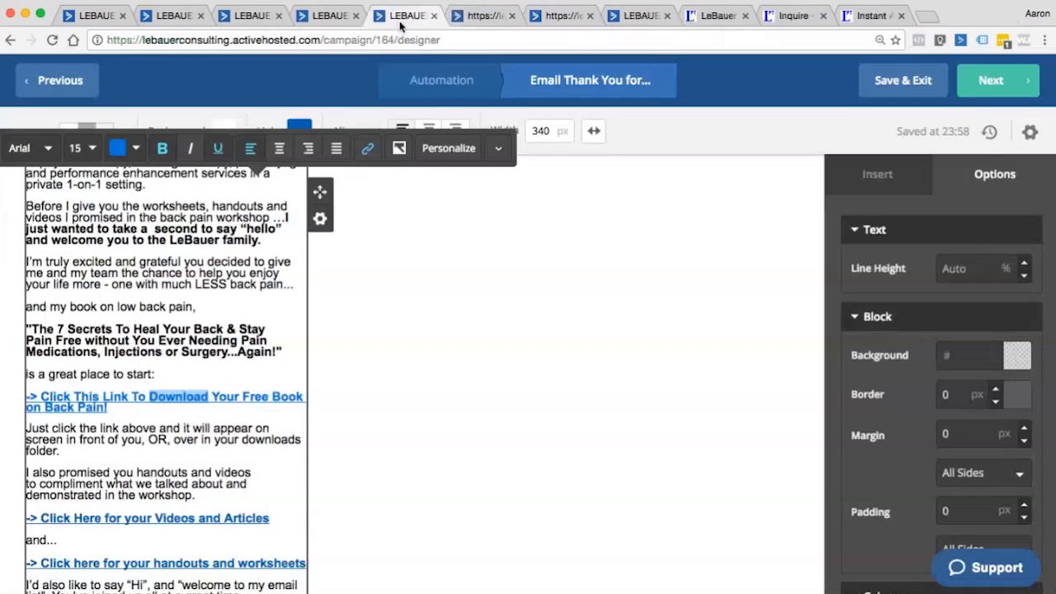
pyautogui.click(883, 84)
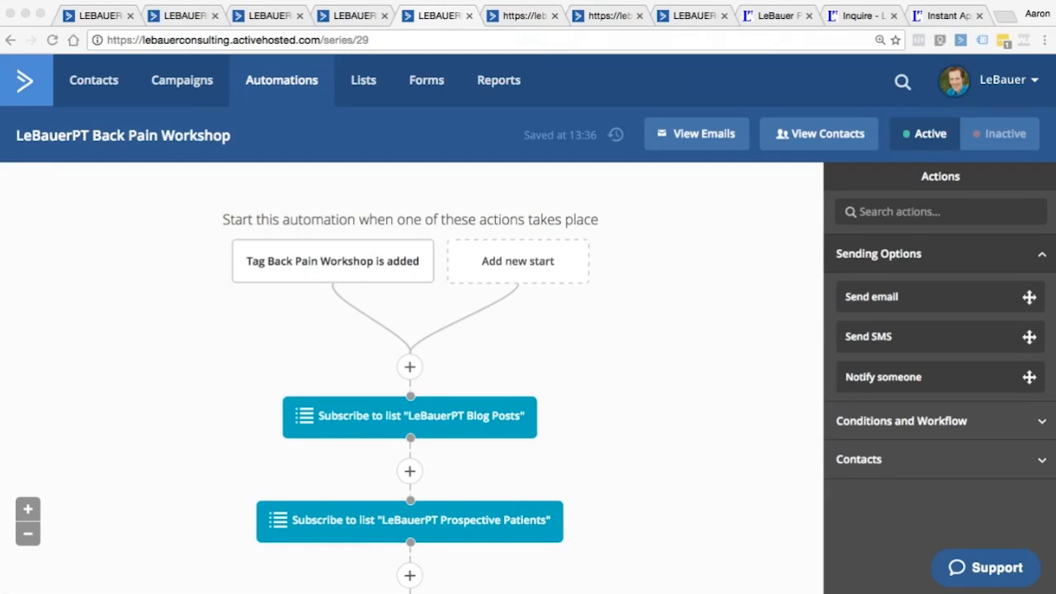
# Step: Review the LeBauerPT Back Pain Workshop automation from its start trigger through the list subscriptions, thank-you email and Back Pain eBook tag condition
pyautogui.click(999, 10)
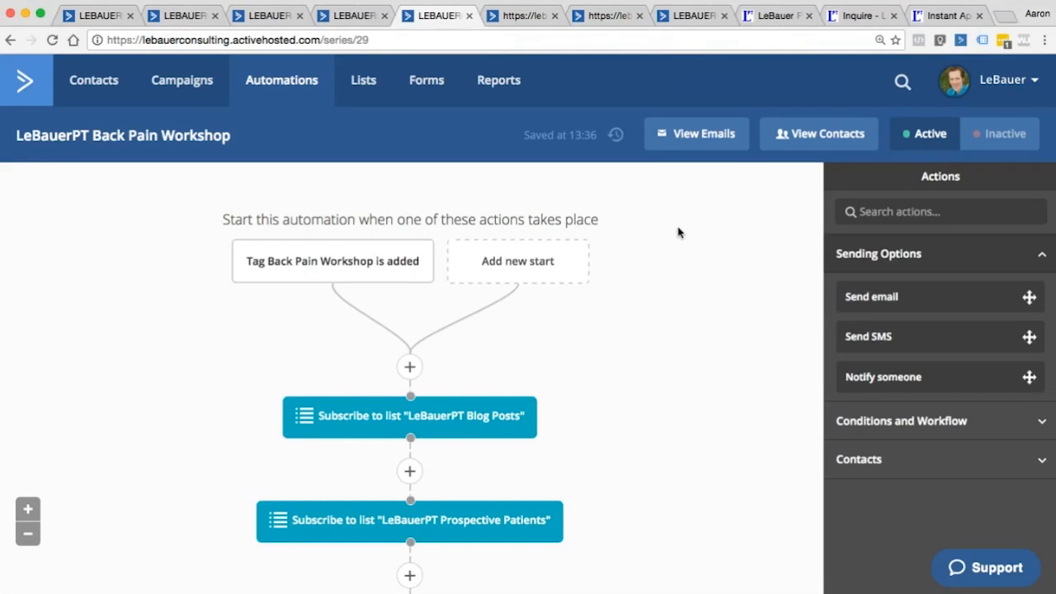
pyautogui.scroll(-5, 678, 233)
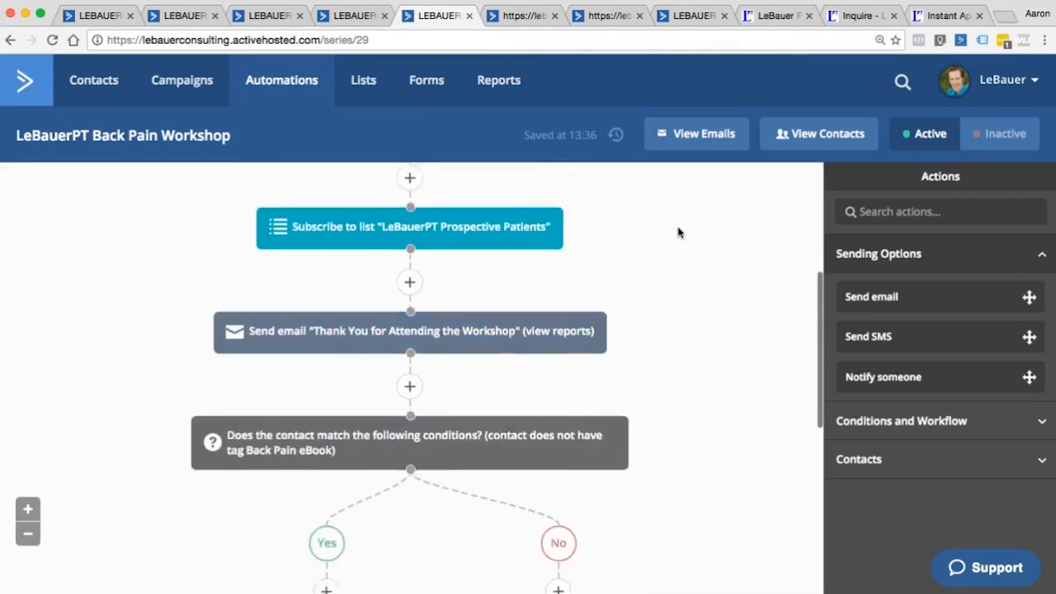
pyautogui.scroll(-4, 678, 232)
pyautogui.scroll(6, 678, 233)
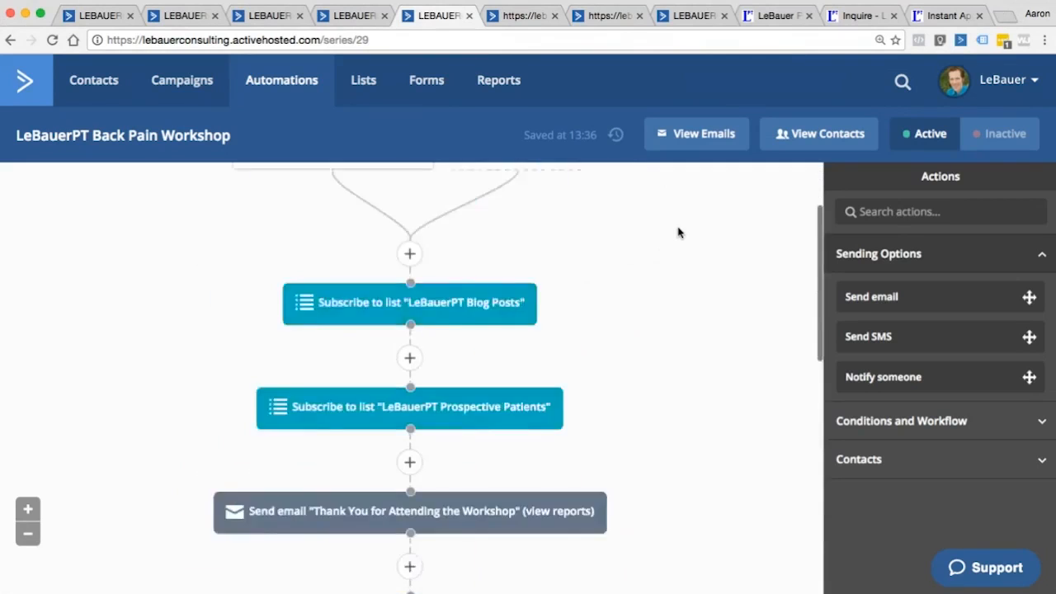
pyautogui.scroll(2, 678, 233)
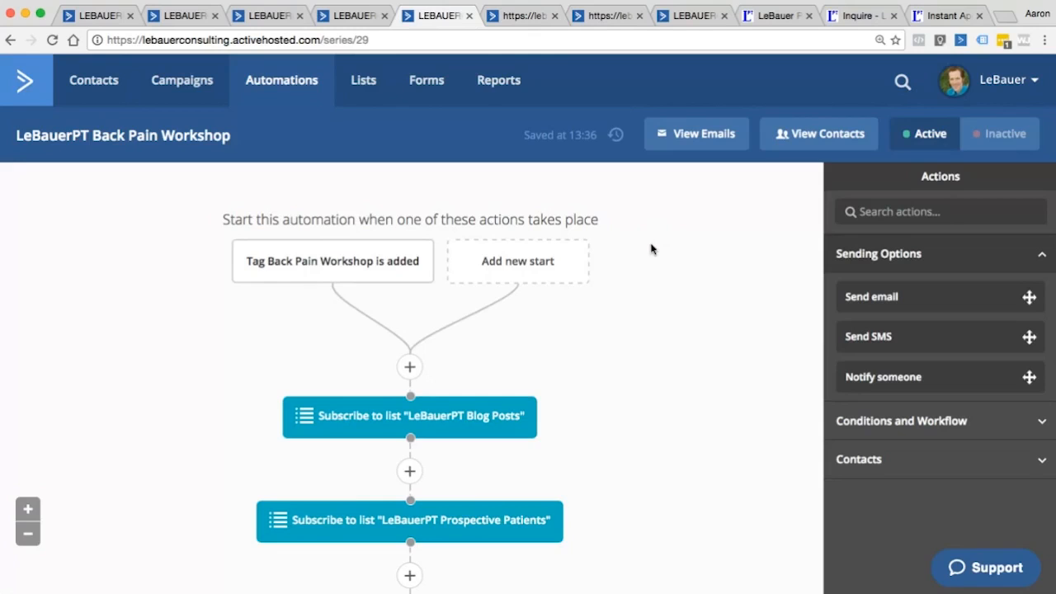
pyautogui.scroll(-3, 651, 249)
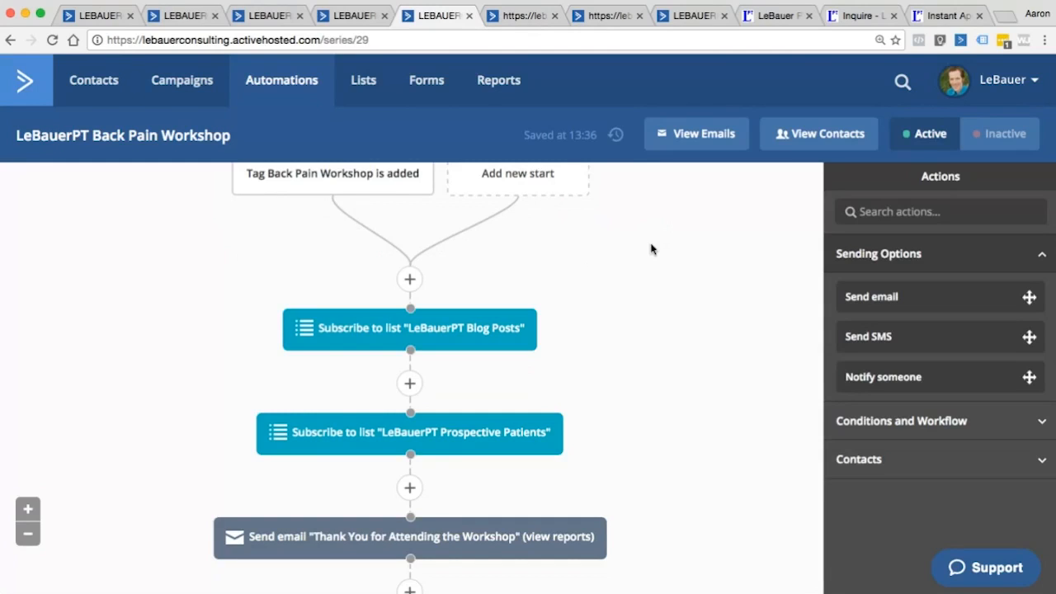
pyautogui.scroll(-3, 650, 250)
pyautogui.scroll(3, 651, 249)
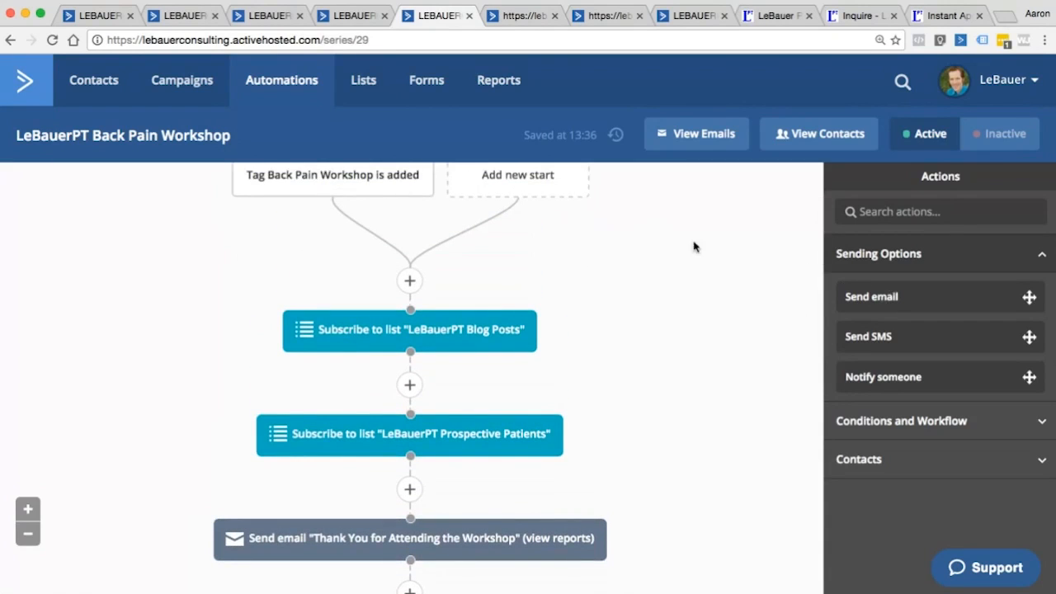
pyautogui.scroll(-3, 583, 264)
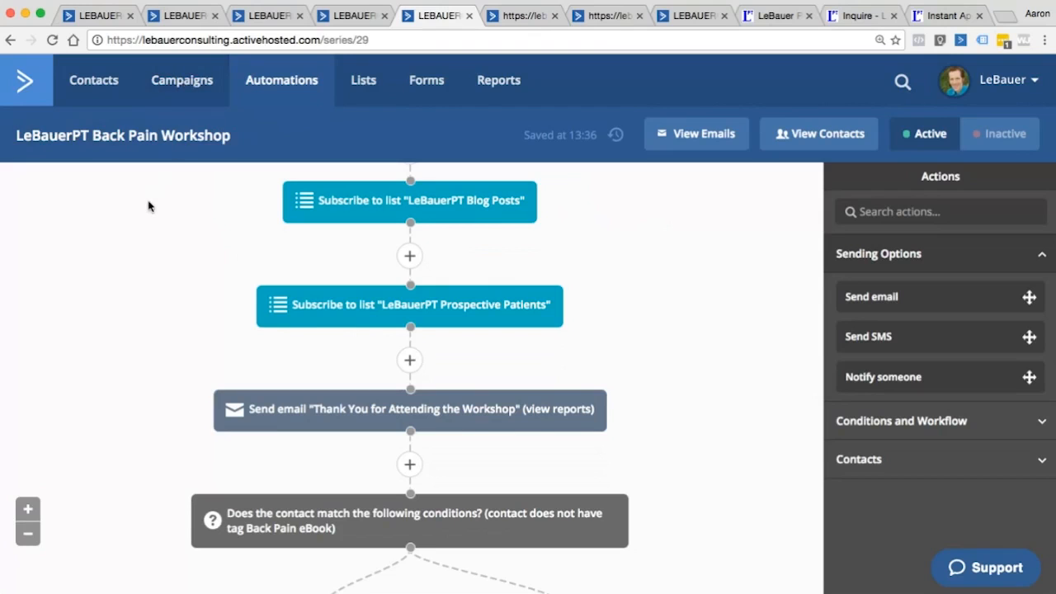
pyautogui.scroll(3, 205, 318)
pyautogui.scroll(-4, 205, 315)
pyautogui.scroll(4, 497, 330)
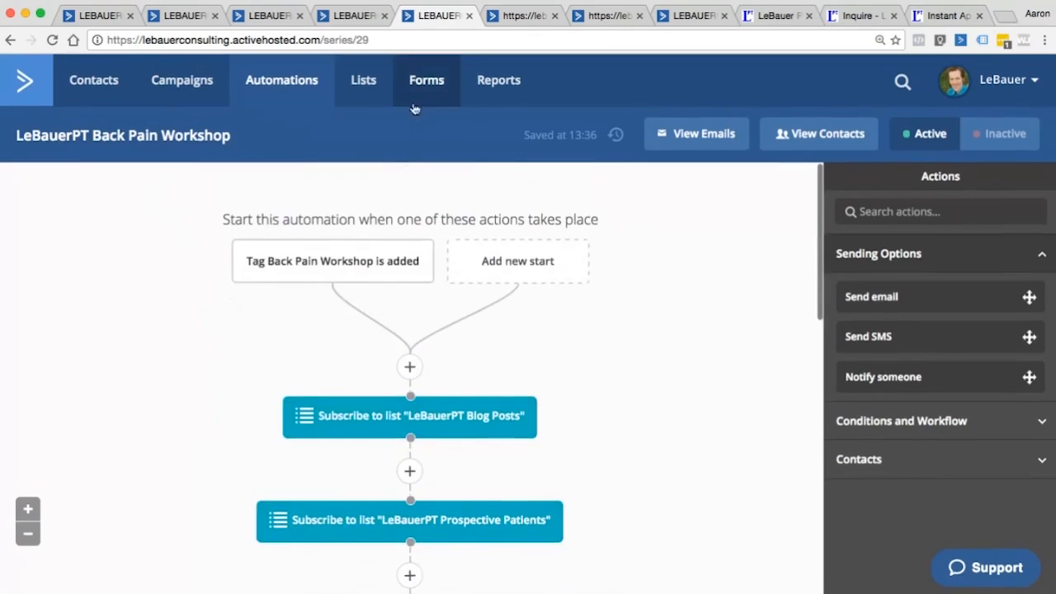
# Step: Close the Instant Appointment form's embed code page and check the open form editors for forms 115 and 117
pyautogui.click(357, 15)
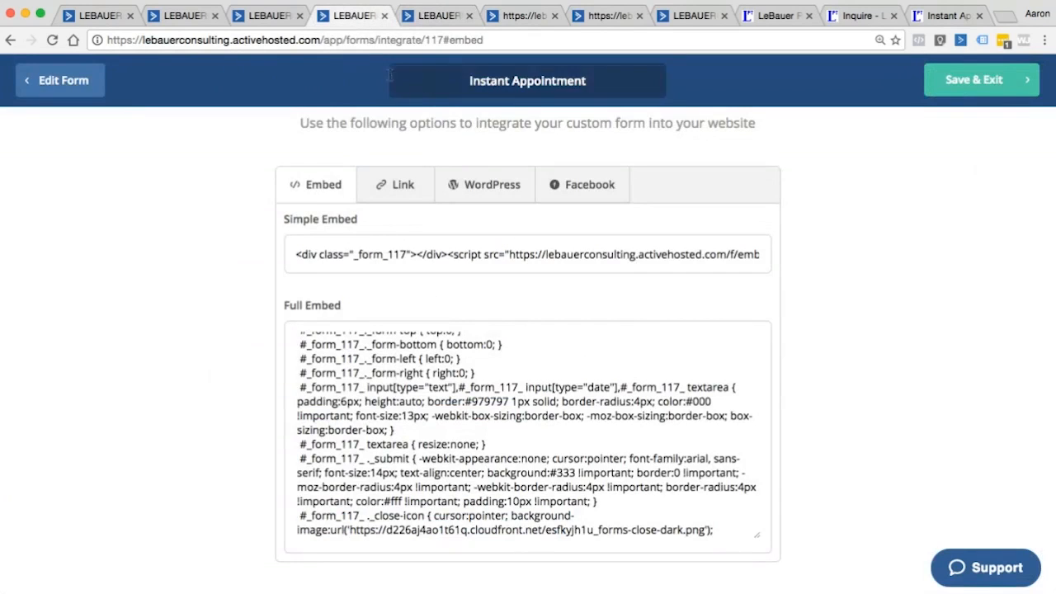
pyautogui.click(383, 16)
pyautogui.click(441, 17)
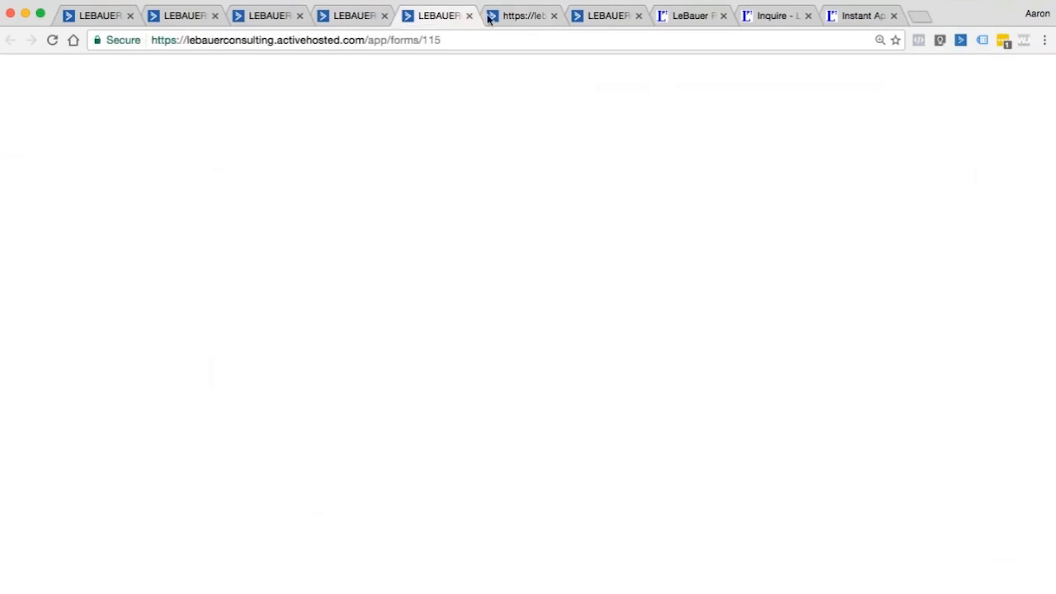
pyautogui.click(511, 16)
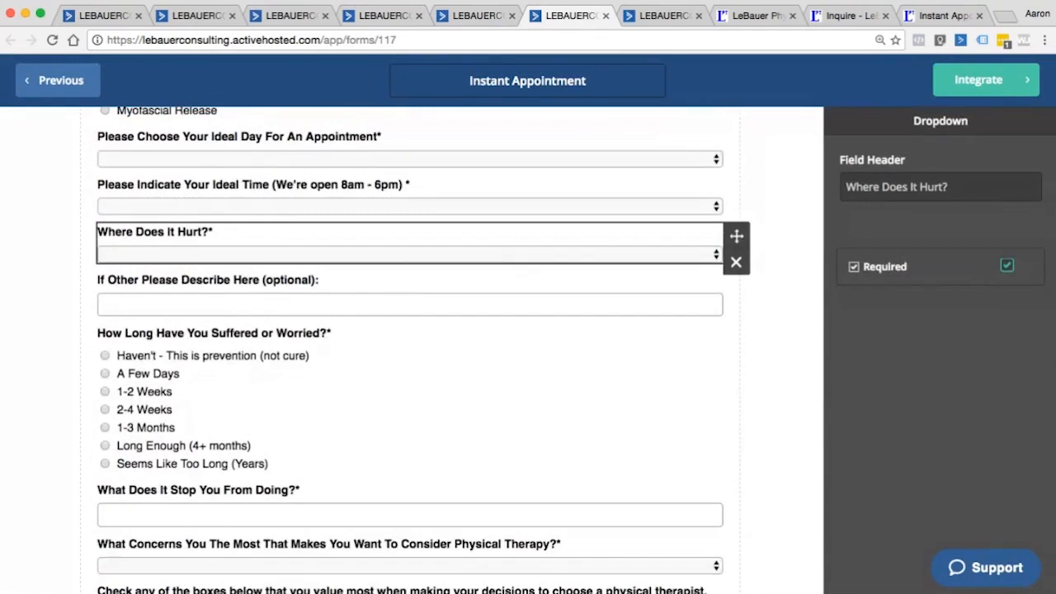
# Step: Go to the LeBauerPT Inquire Form automation and open its "Inquire form Summary, Bridge, Pull" email
pyautogui.click(380, 16)
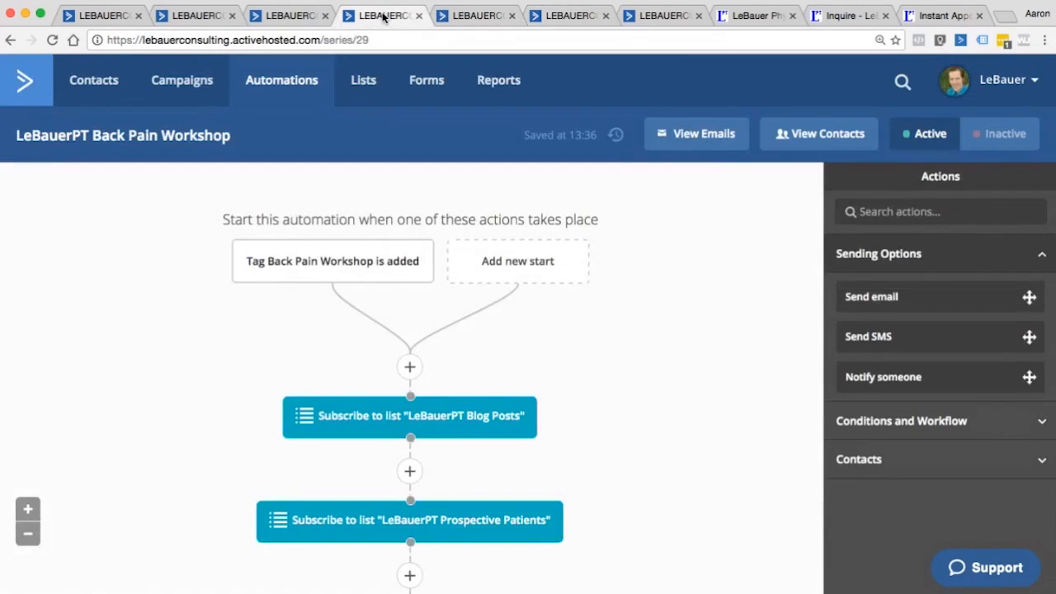
pyautogui.click(288, 17)
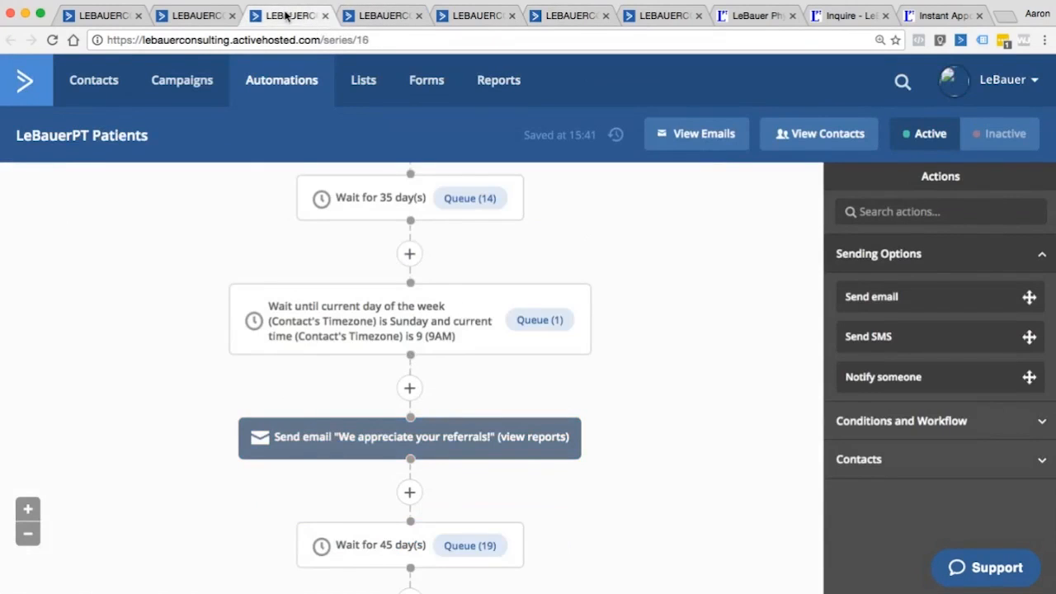
pyautogui.click(226, 18)
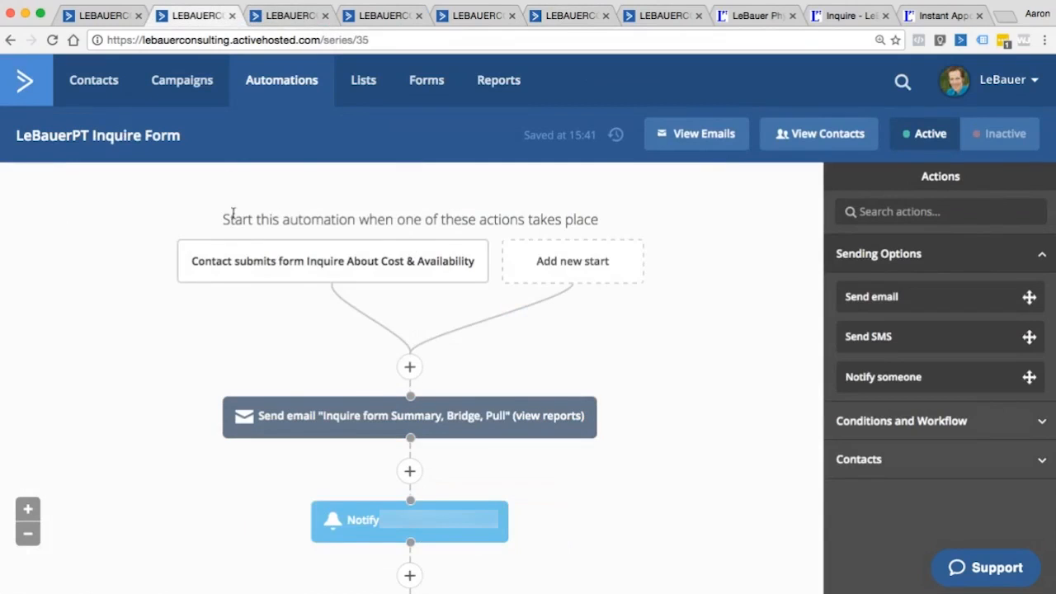
pyautogui.scroll(-2, 148, 323)
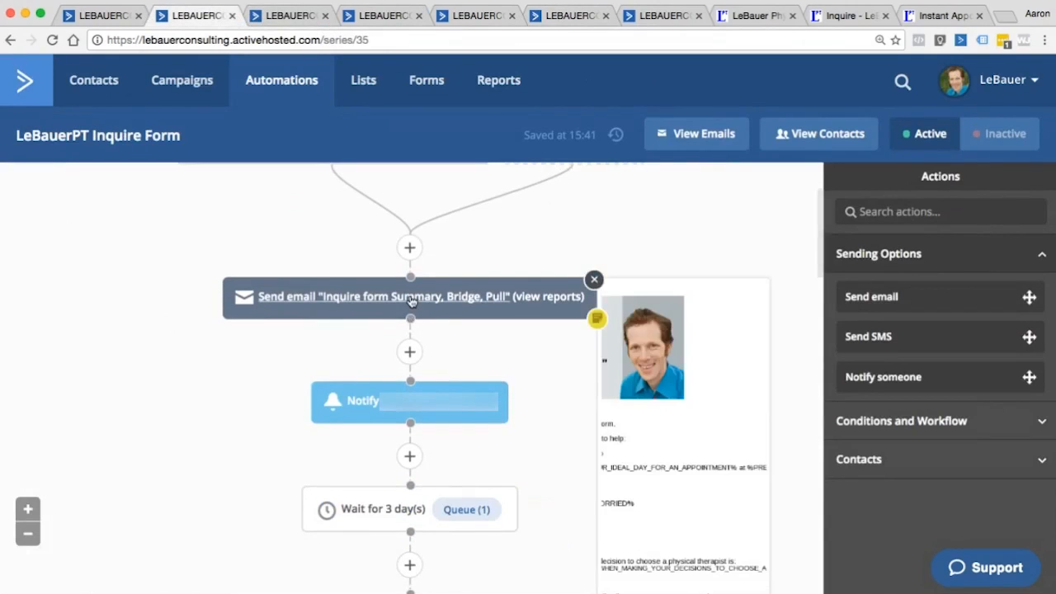
pyautogui.click(413, 298)
pyautogui.click(330, 285)
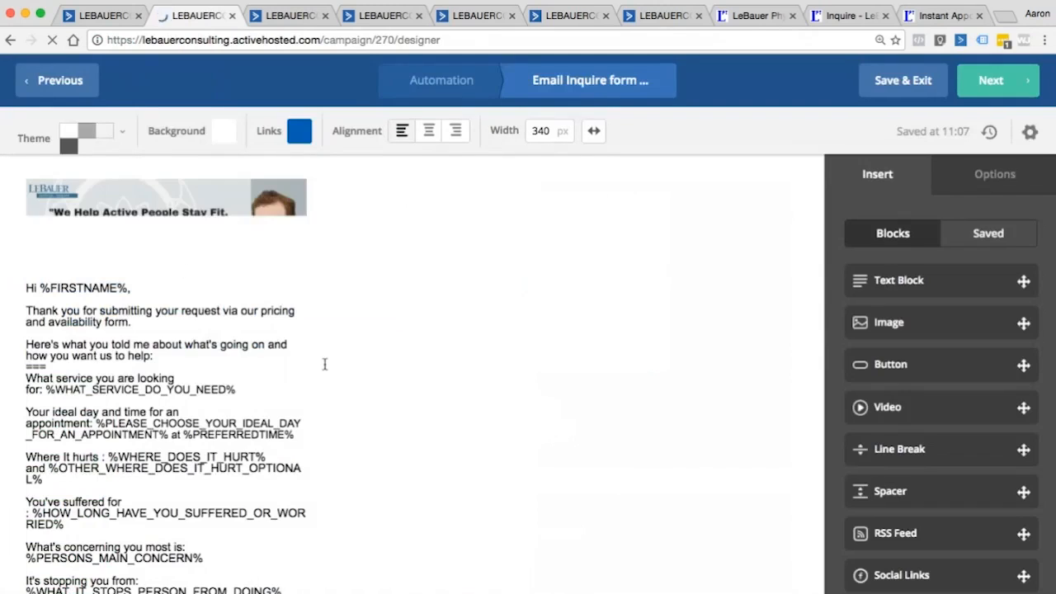
# Step: Read through the inquiry email's personalised form answers, FAQ and testimonial links and closing text, then save and exit to the automation
pyautogui.scroll(-3, 324, 368)
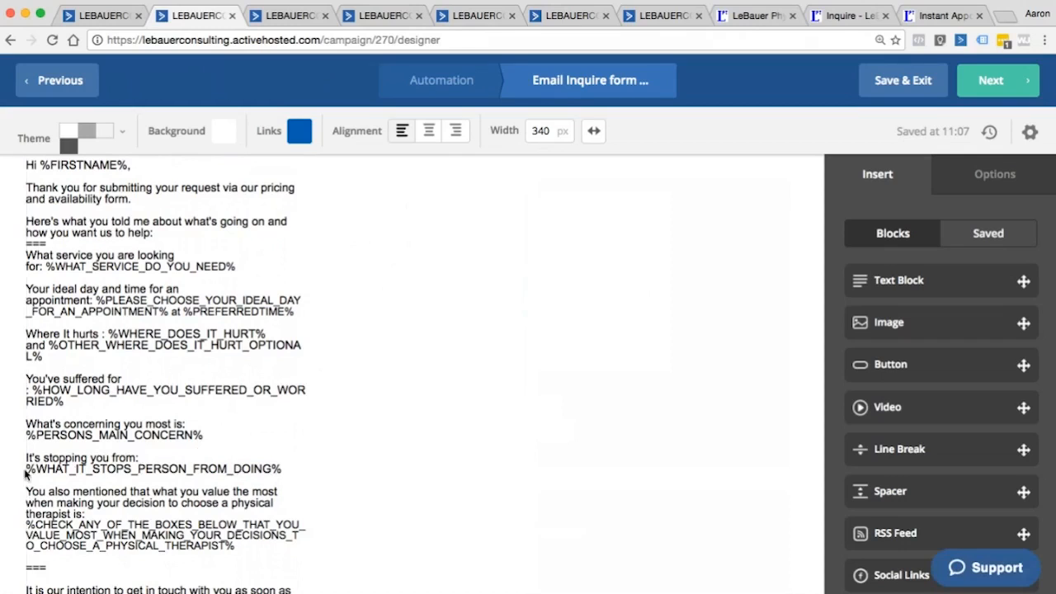
pyautogui.scroll(-3, 272, 468)
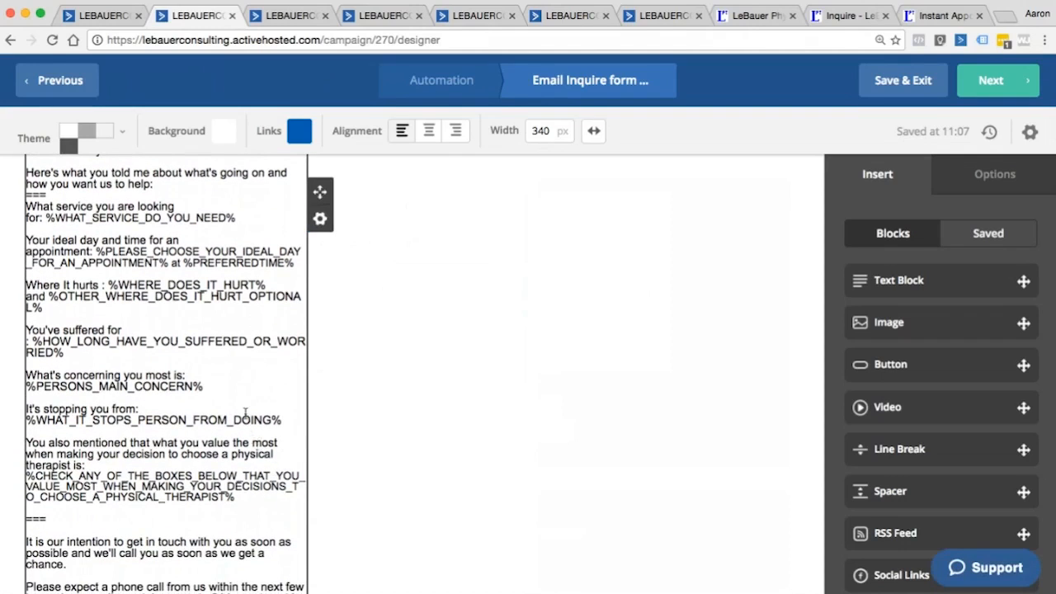
pyautogui.scroll(-1, 145, 466)
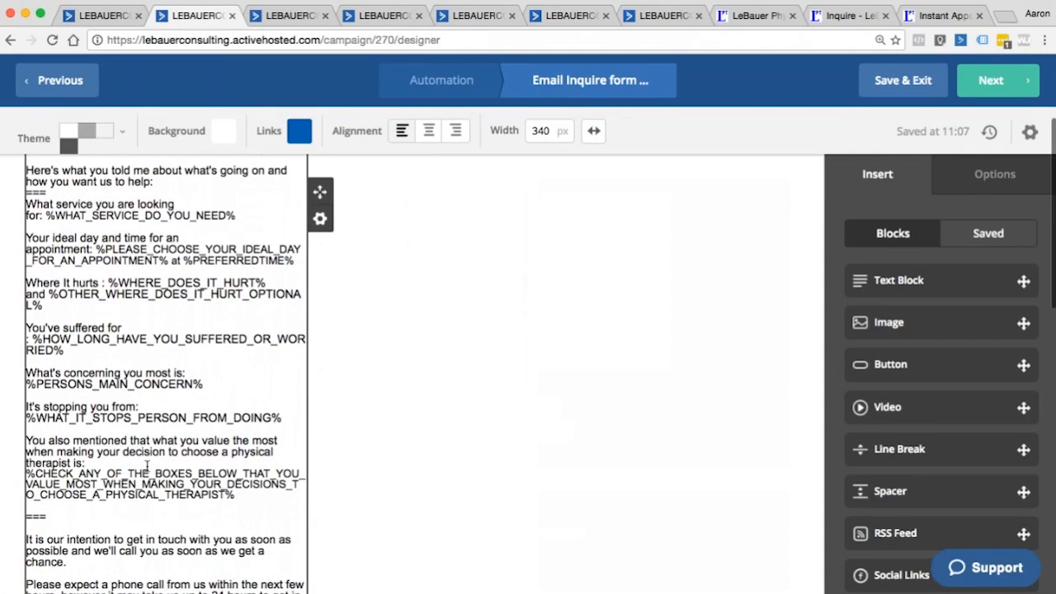
pyautogui.scroll(-3, 147, 467)
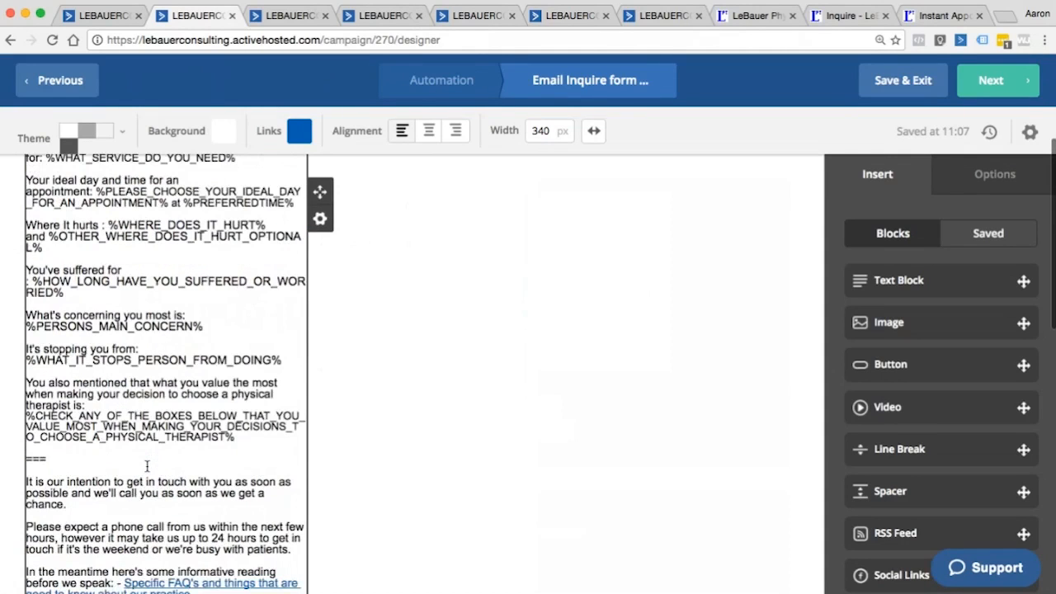
pyautogui.scroll(-4, 147, 466)
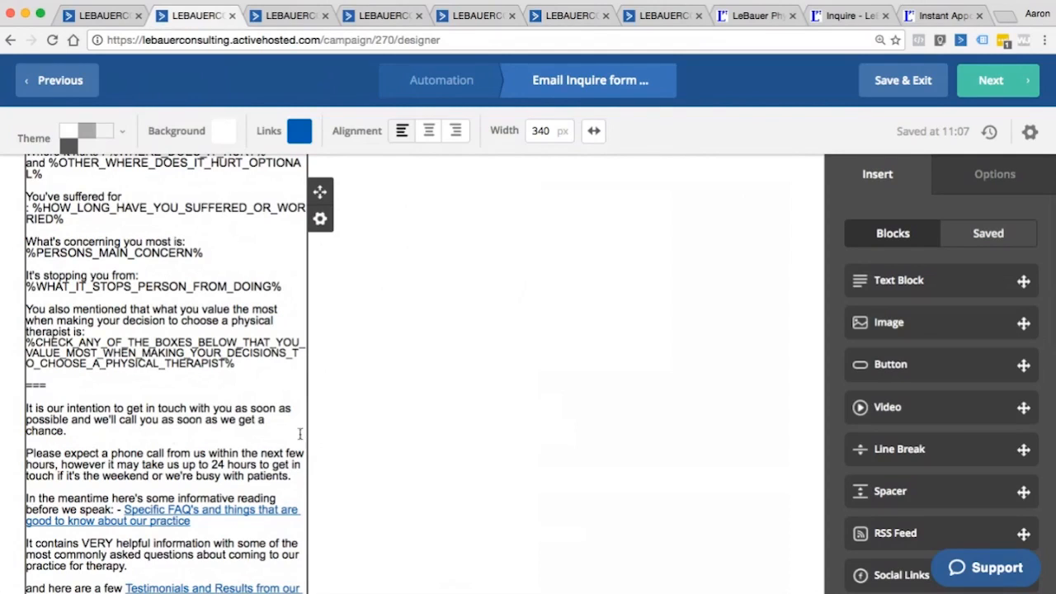
pyautogui.scroll(-2, 231, 391)
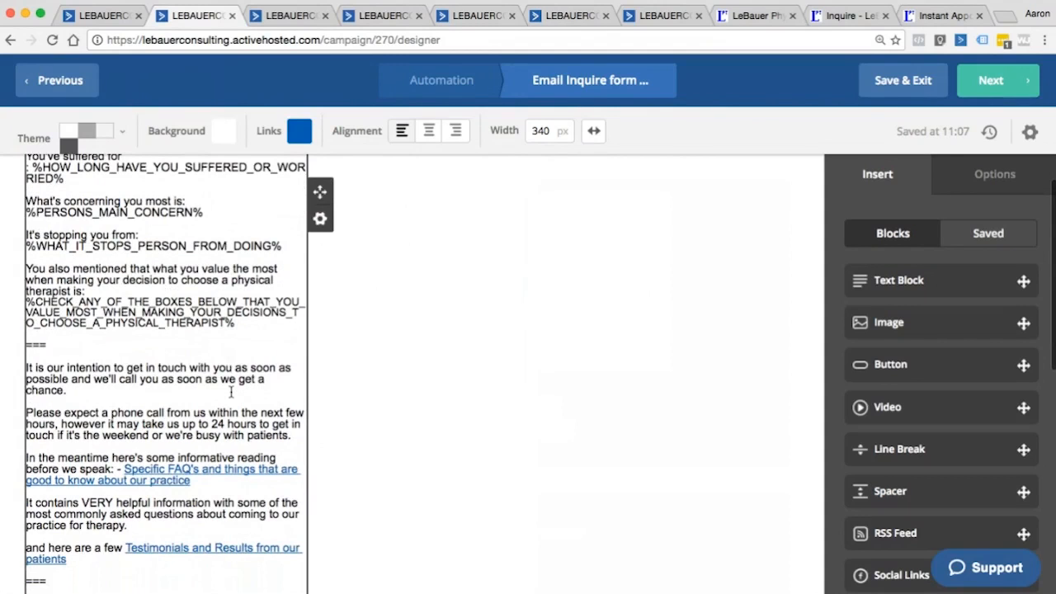
pyautogui.scroll(-10, 231, 392)
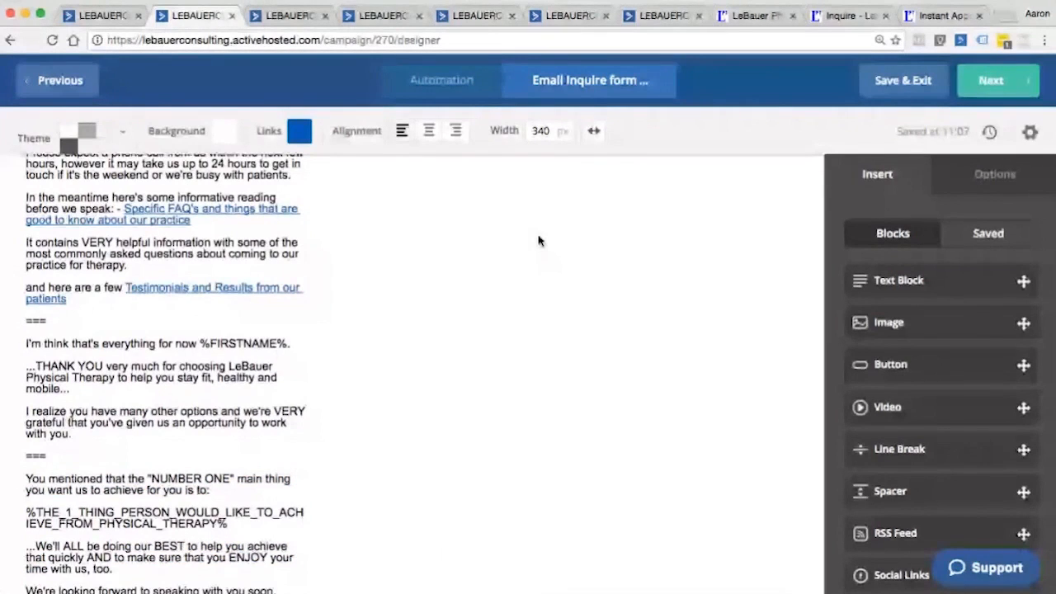
pyautogui.click(893, 90)
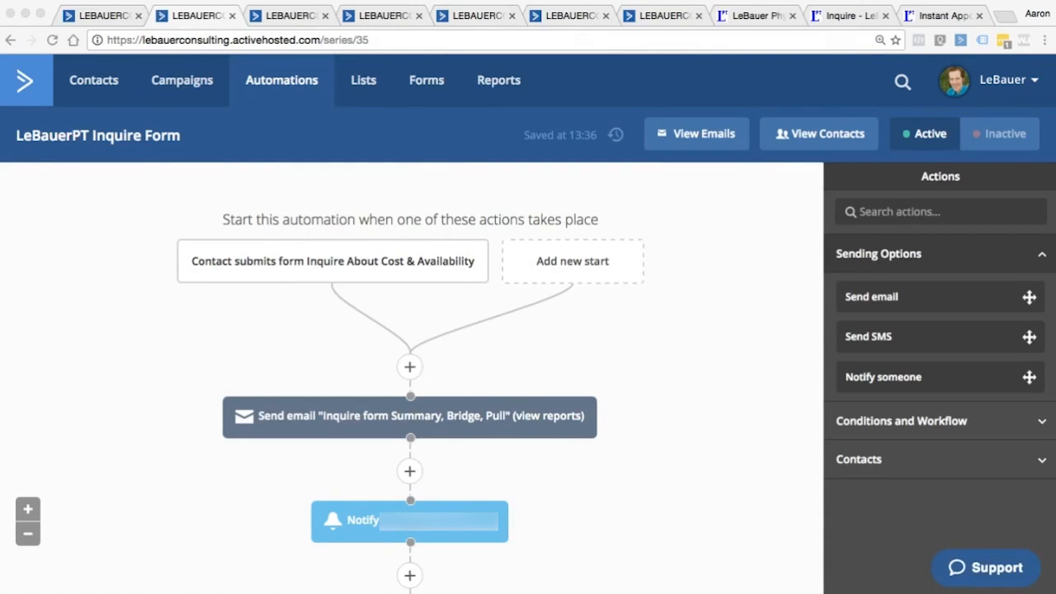
pyautogui.click(1044, 96)
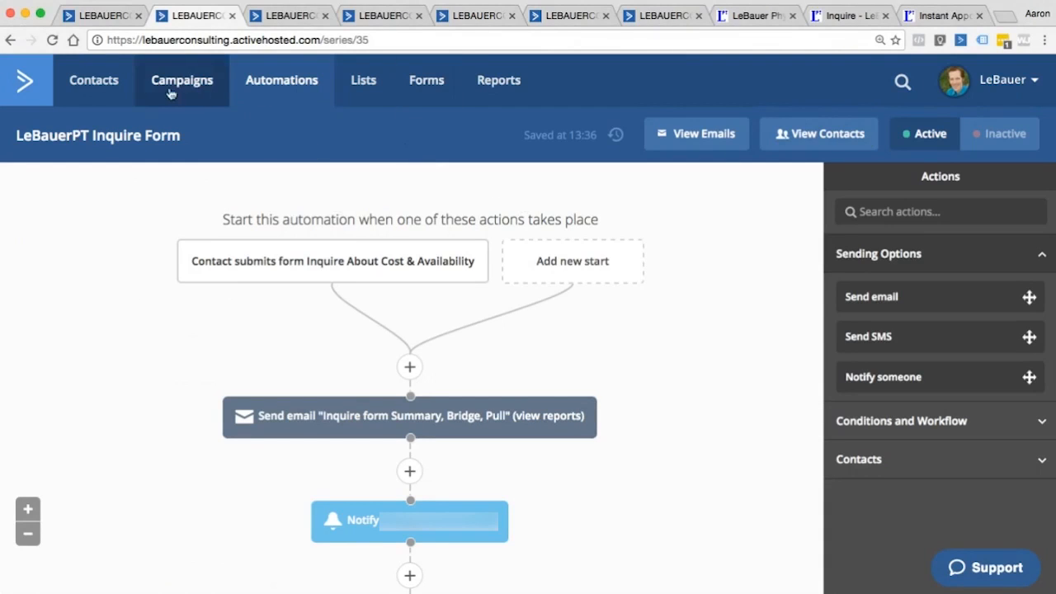
# Step: View the account's Lists overview, then open the Contacts page
pyautogui.click(365, 85)
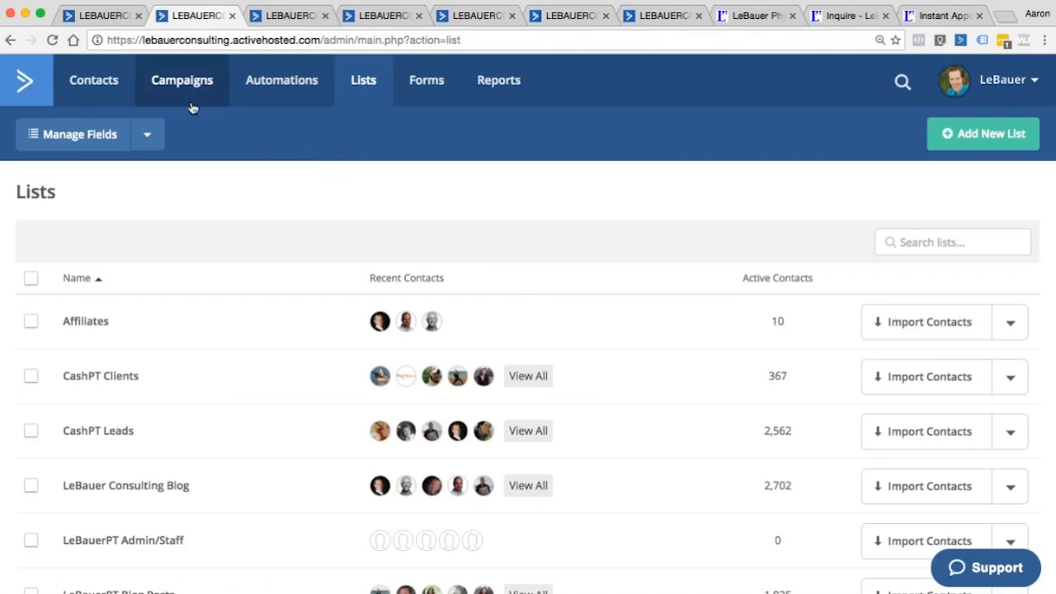
pyautogui.click(105, 82)
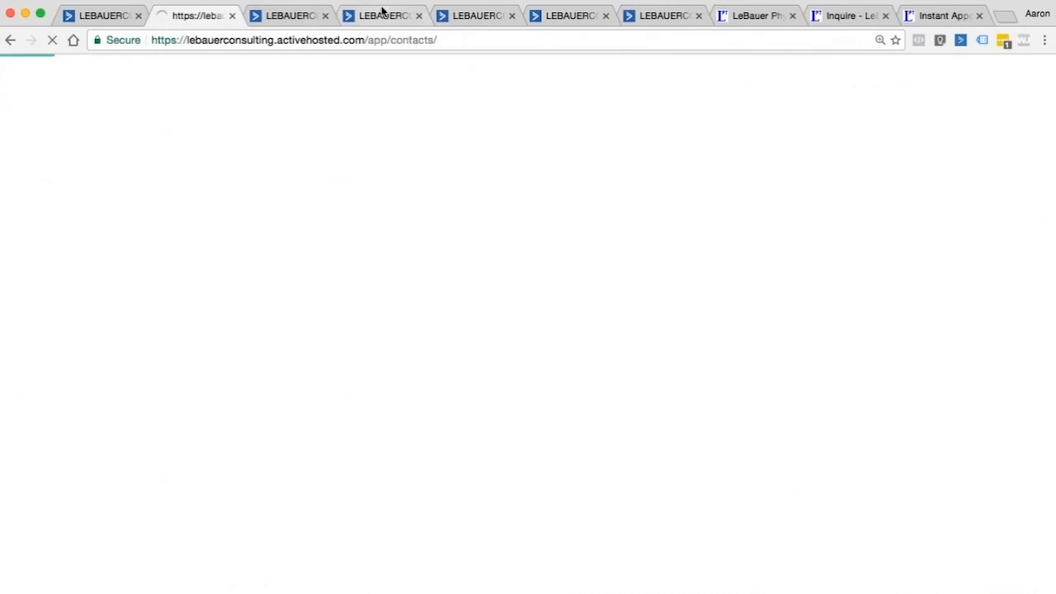
# Step: Browse the sending, conditions and workflow, and contact actions that can be added to the Back Pain Workshop automation, then dismiss the choices
pyautogui.click(384, 15)
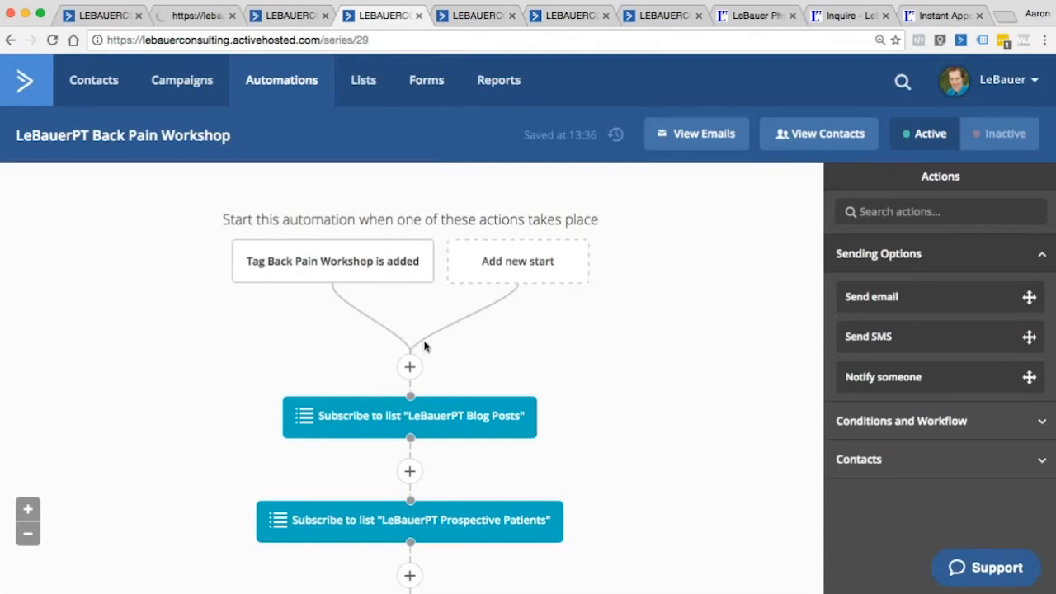
pyautogui.click(410, 368)
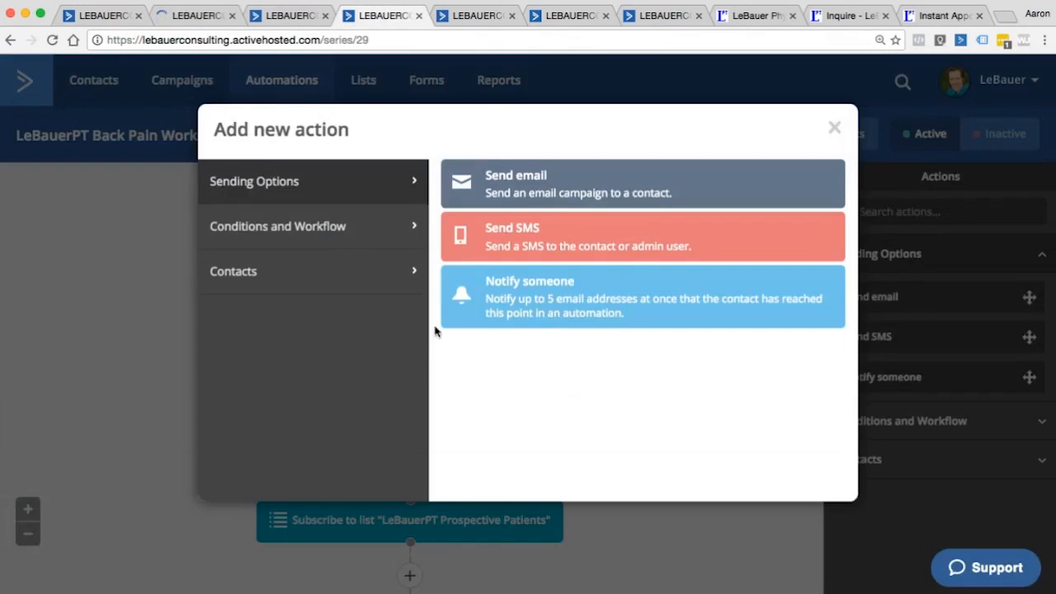
pyautogui.click(315, 235)
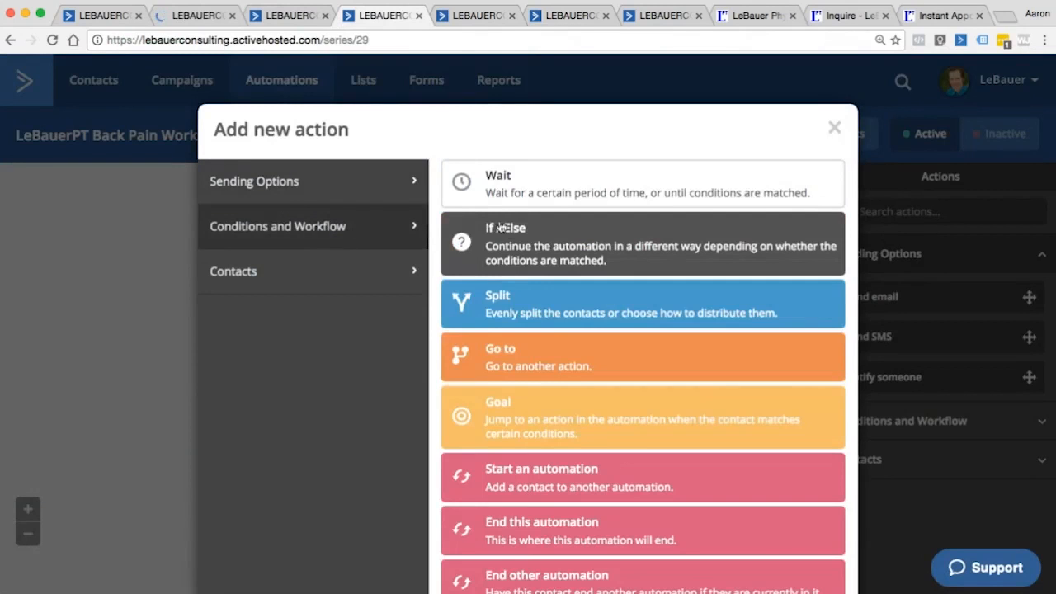
pyautogui.scroll(-1, 532, 251)
pyautogui.scroll(-1, 532, 252)
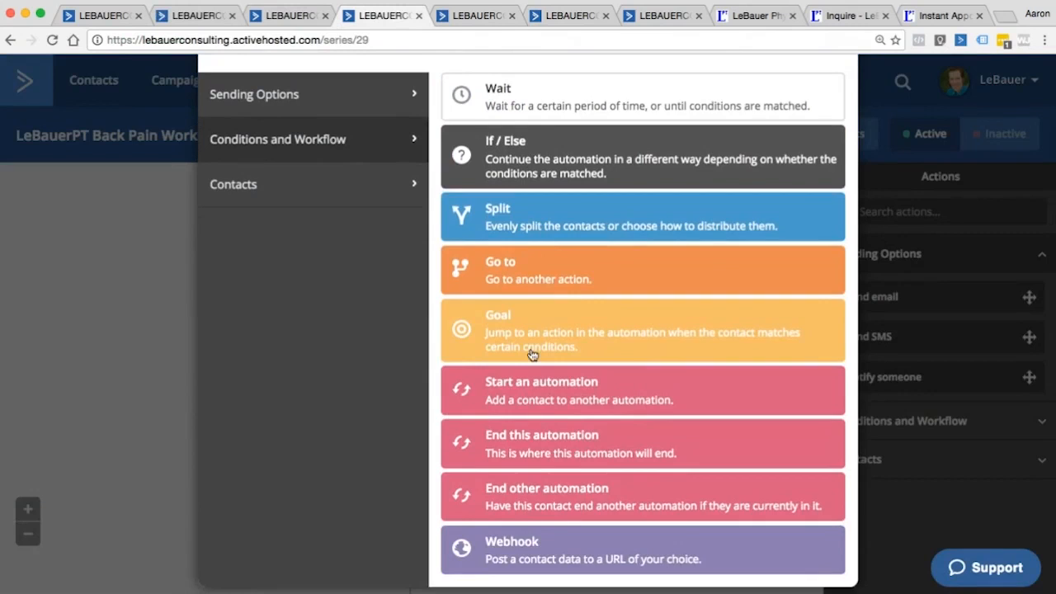
pyautogui.scroll(2, 533, 353)
pyautogui.click(302, 273)
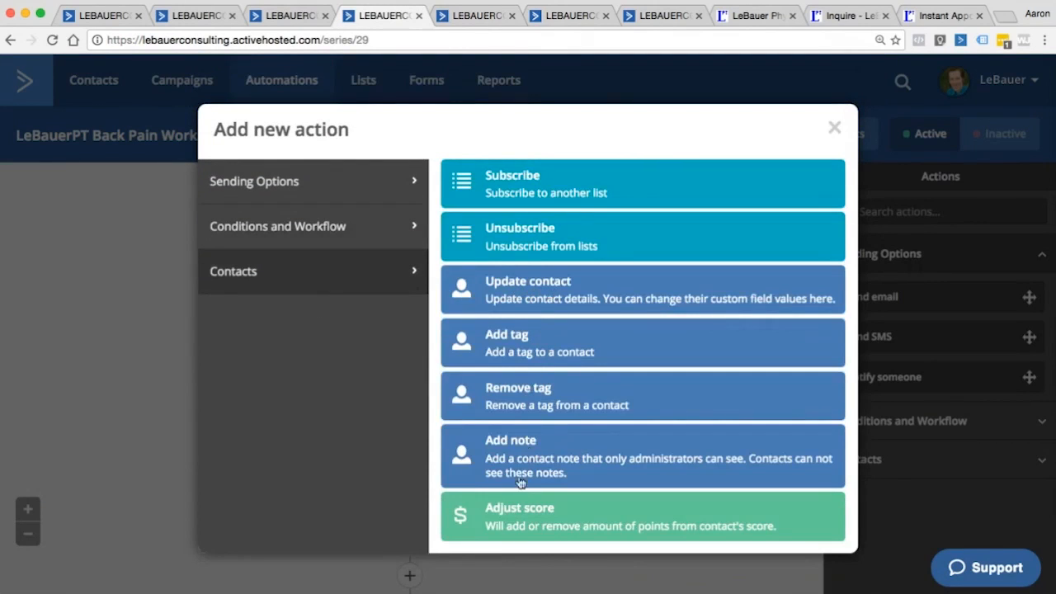
pyautogui.click(834, 129)
# Step: Open the contacts of the Back Pain Workshop automation, then close that page
pyautogui.scroll(-1, 683, 300)
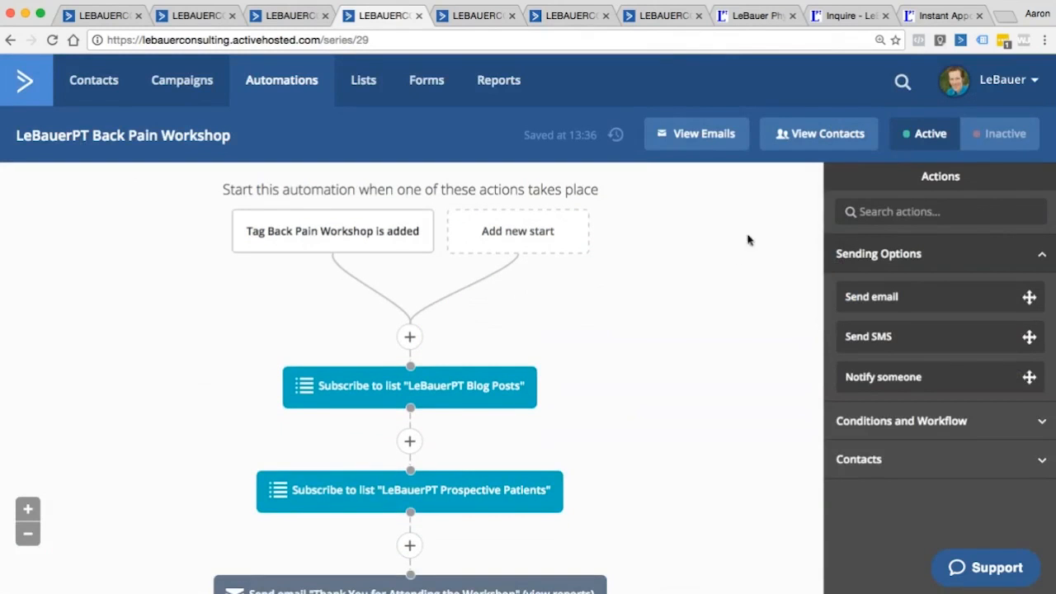
pyautogui.click(833, 140)
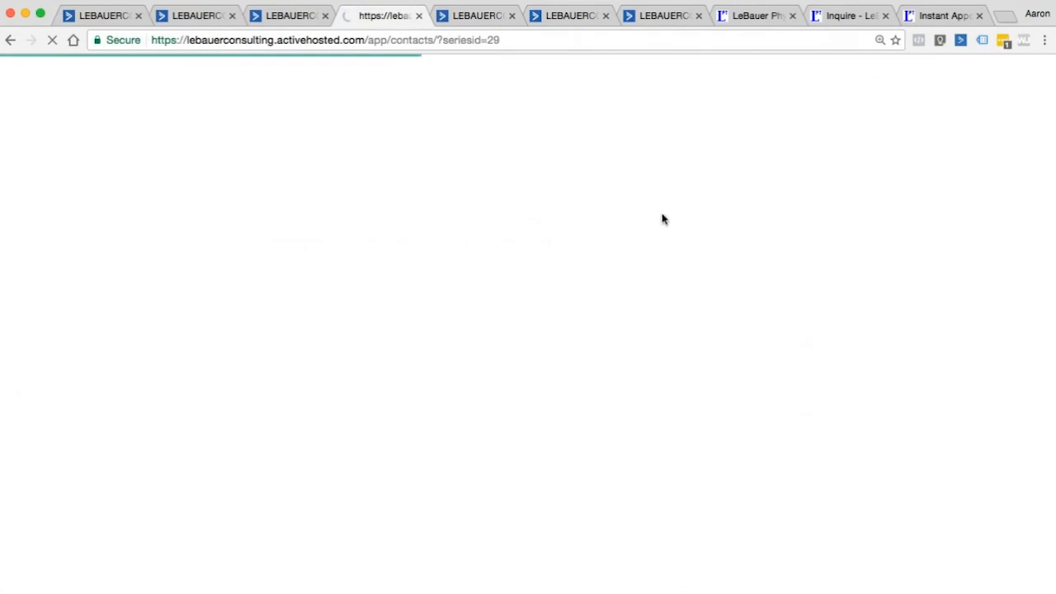
pyautogui.click(419, 16)
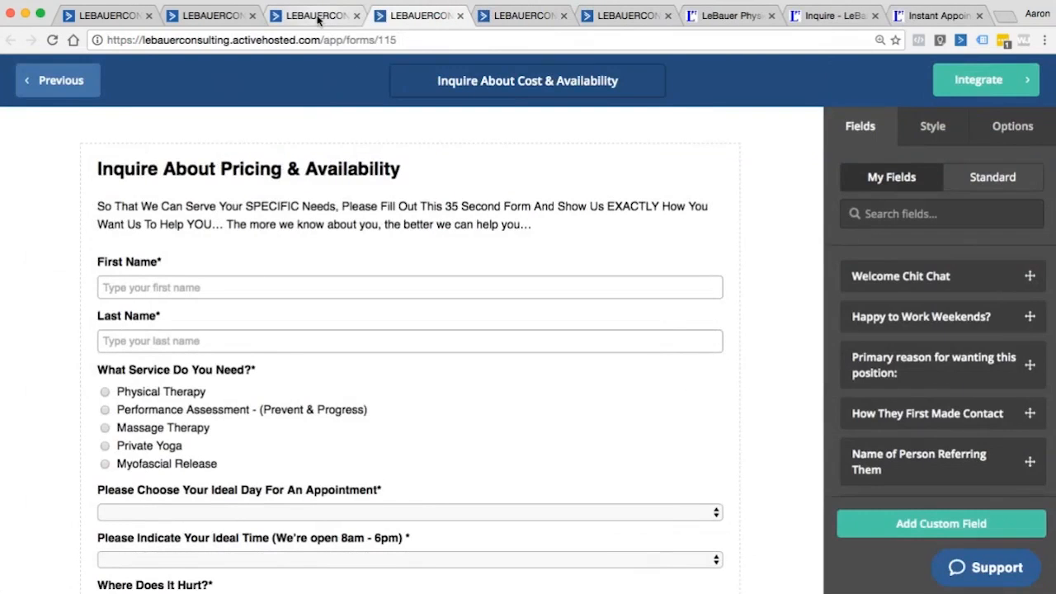
# Step: Open the Campaigns overview, look through the campaigns and continue the draft campaign named test
pyautogui.click(318, 15)
pyautogui.click(212, 16)
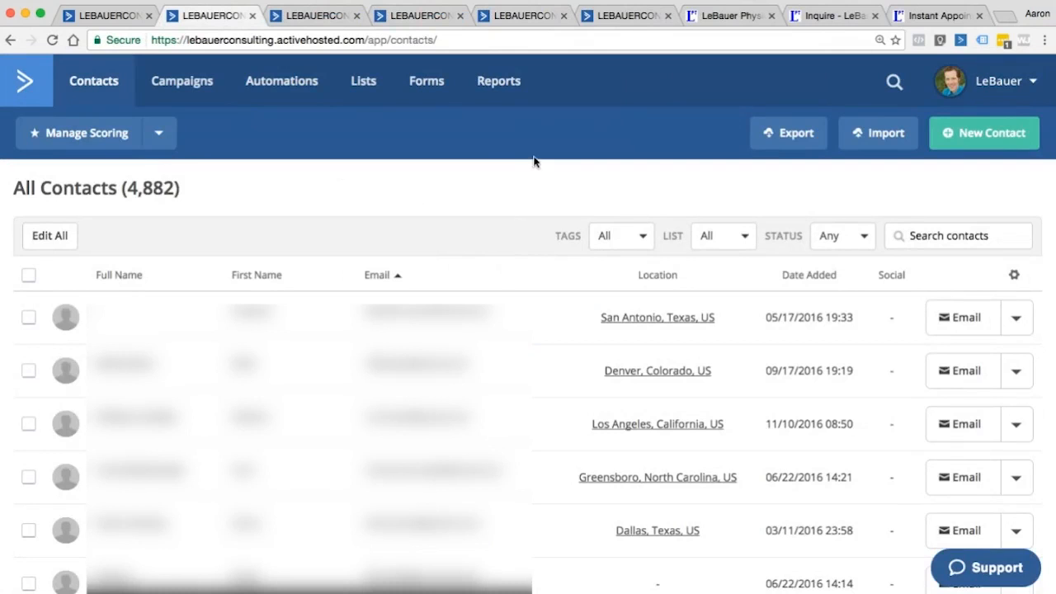
pyautogui.click(312, 18)
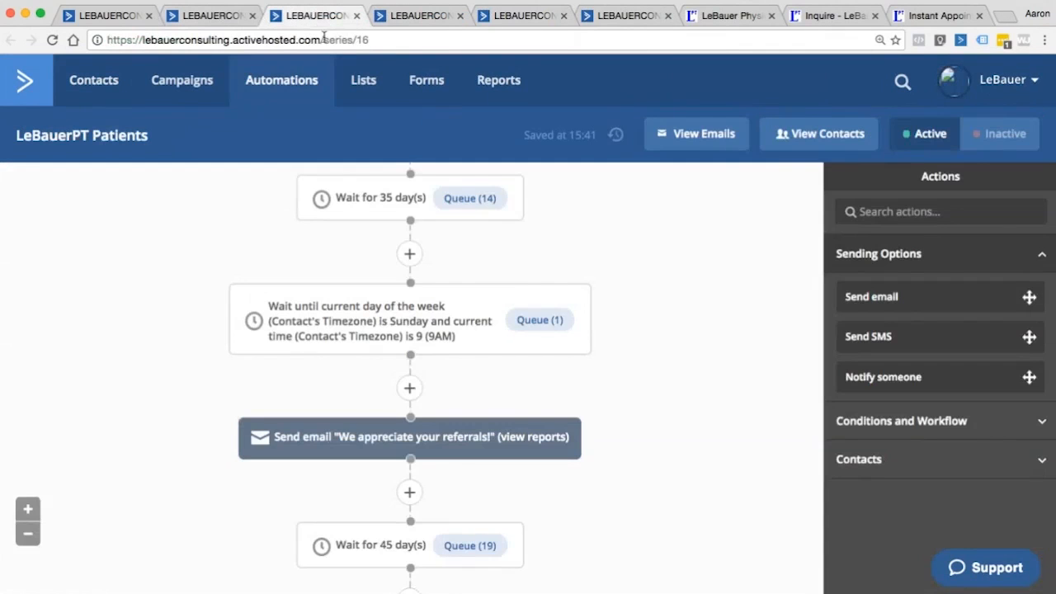
pyautogui.click(165, 89)
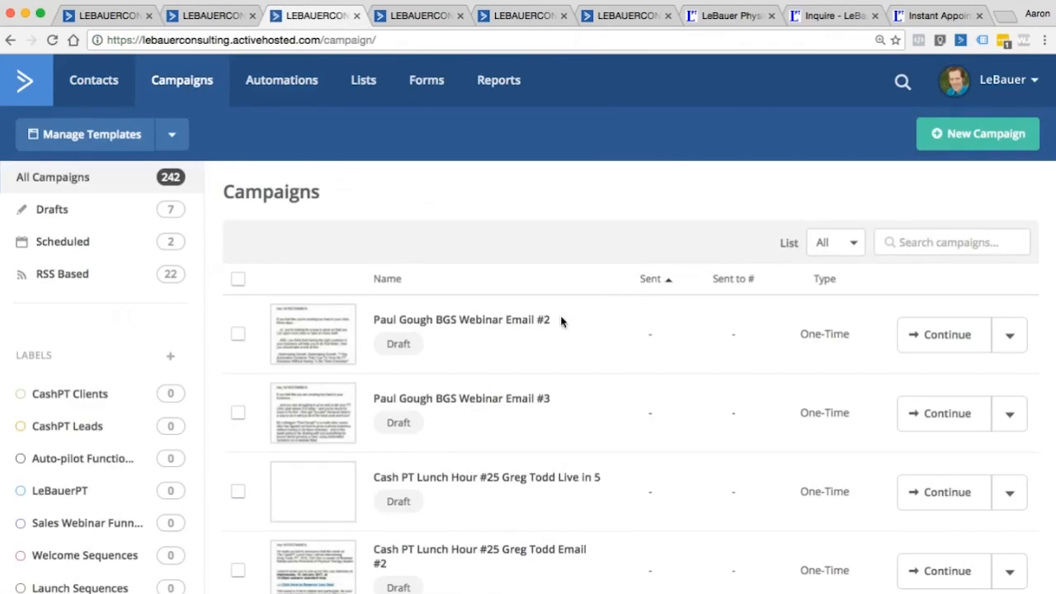
pyautogui.scroll(-3, 780, 350)
pyautogui.scroll(-6, 780, 350)
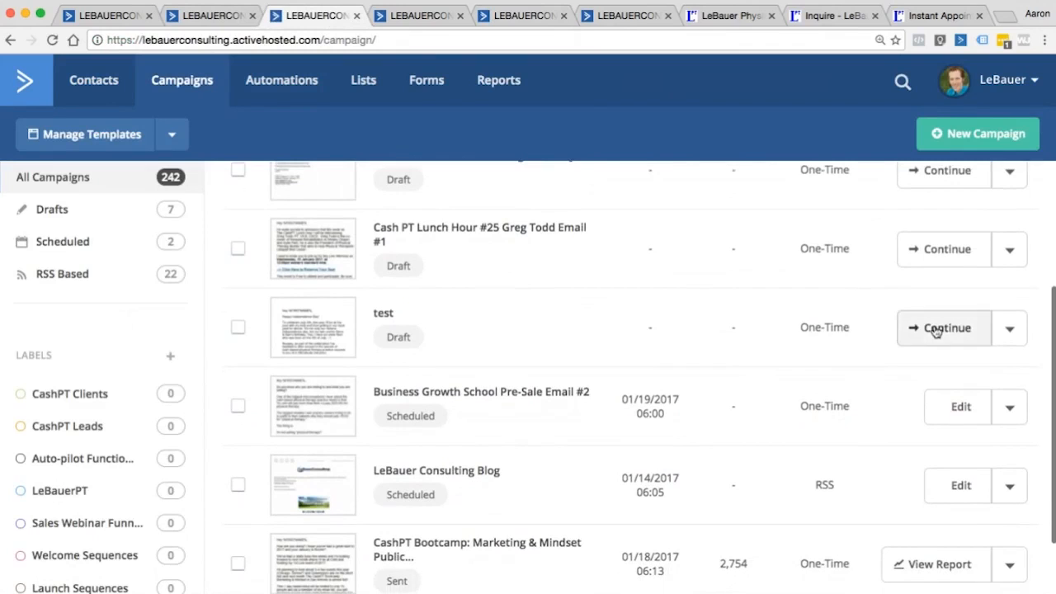
pyautogui.click(939, 330)
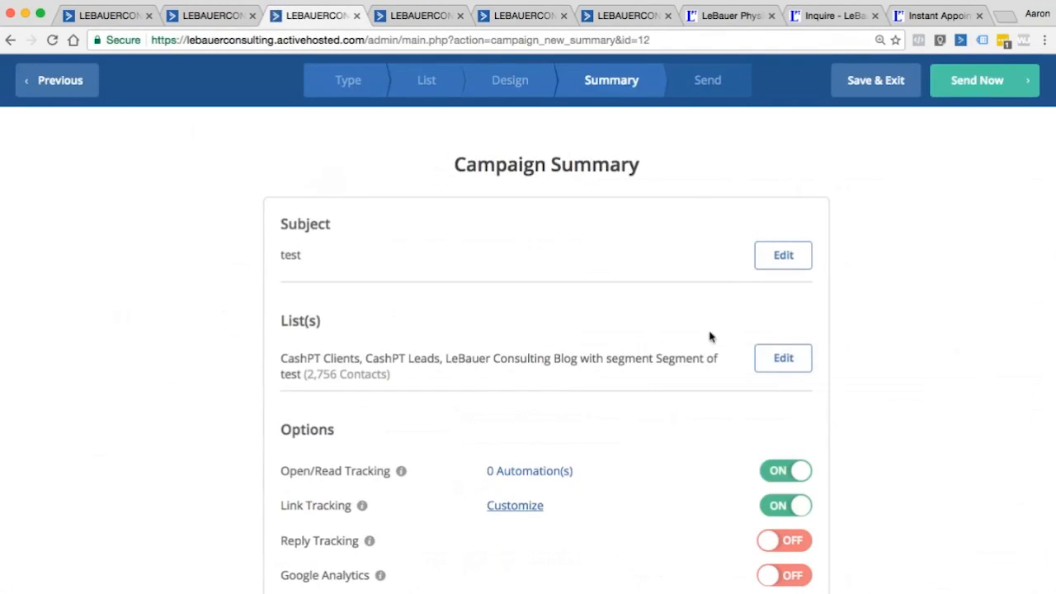
# Step: Edit the test campaign's list selection, view the available segments and open Segment of test for editing
pyautogui.click(784, 360)
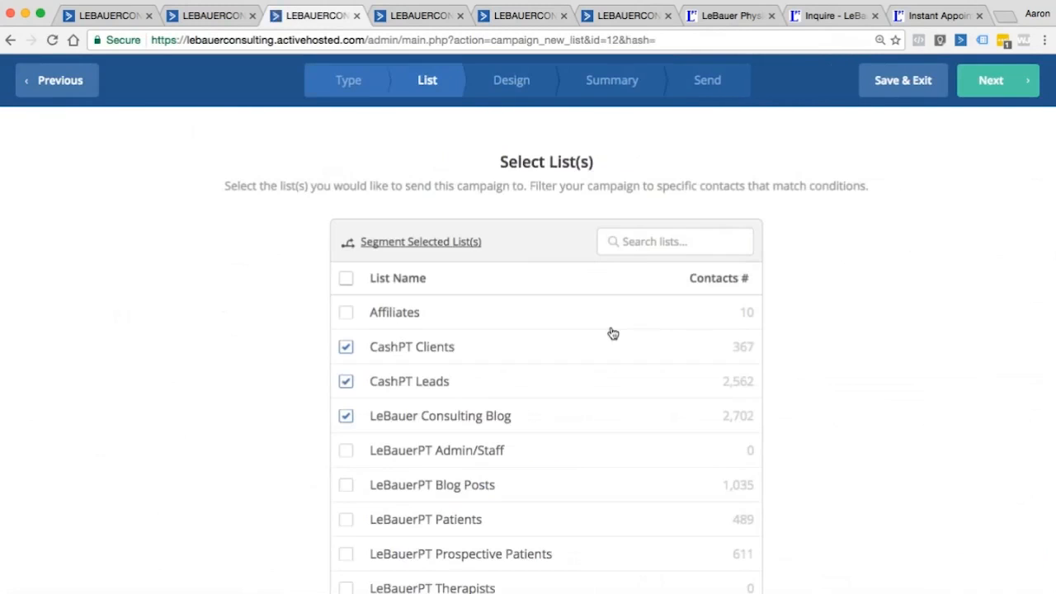
pyautogui.scroll(-3, 585, 331)
pyautogui.scroll(-2, 502, 297)
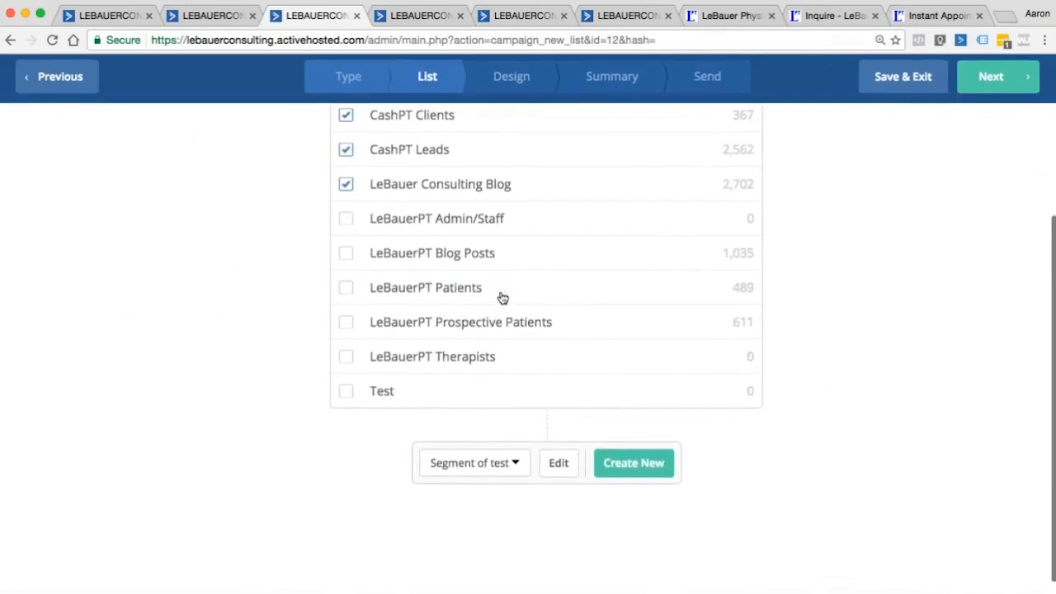
pyautogui.click(498, 474)
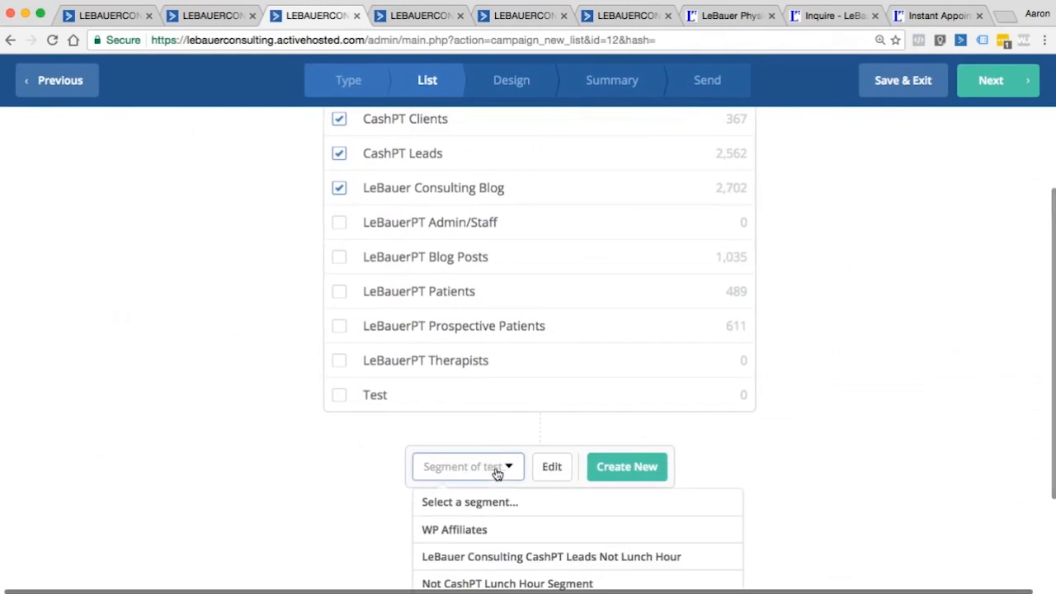
pyautogui.scroll(-3, 332, 462)
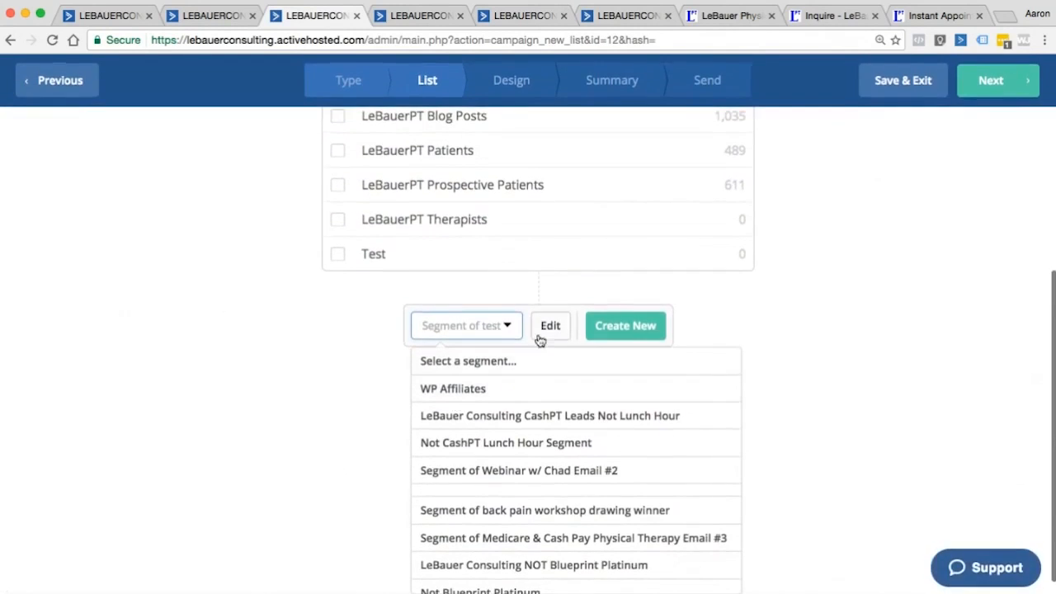
pyautogui.click(543, 328)
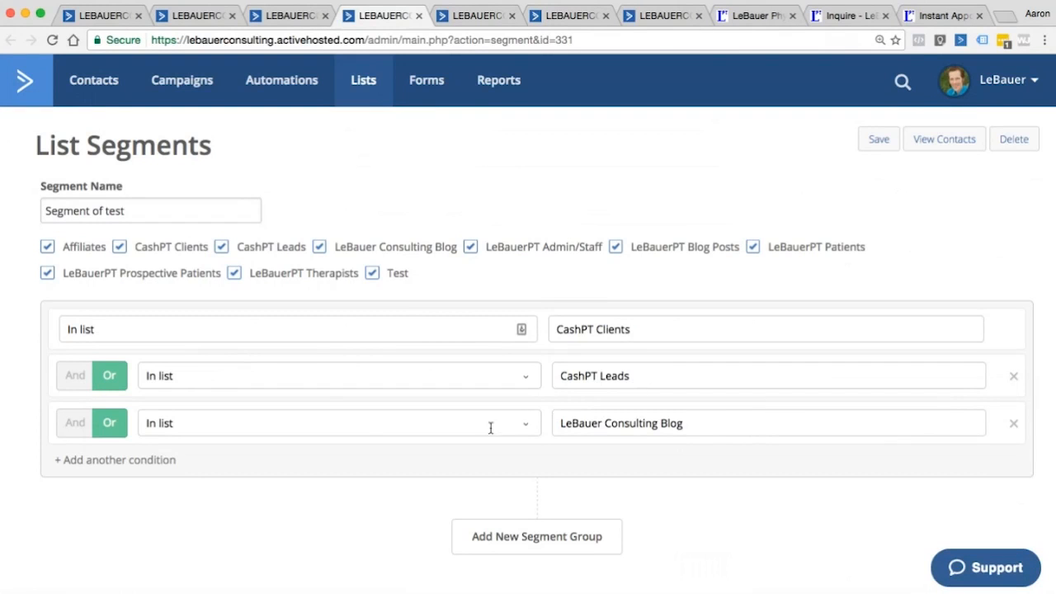
# Step: Change the CashPT Leads condition of the segment to Date Subscribed is on or before 2017-01-18
pyautogui.click(230, 376)
pyautogui.click(222, 430)
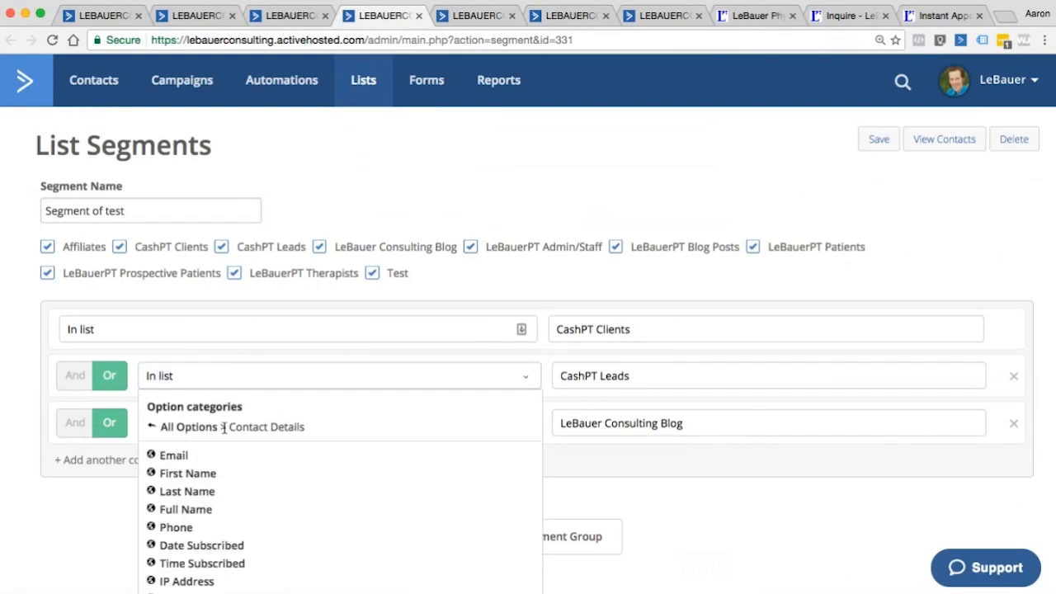
pyautogui.scroll(-1, 231, 461)
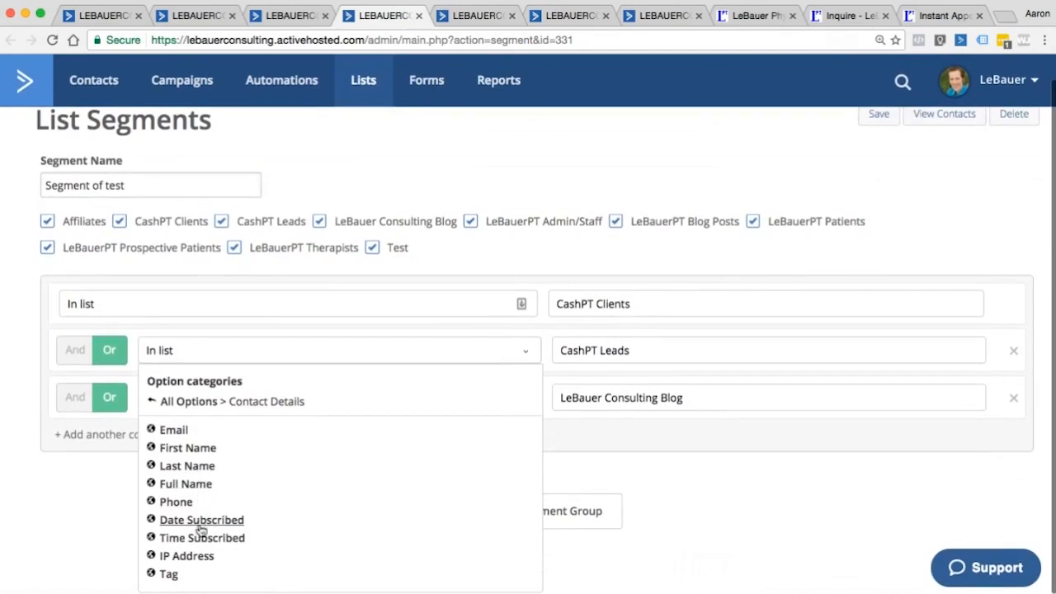
pyautogui.click(211, 529)
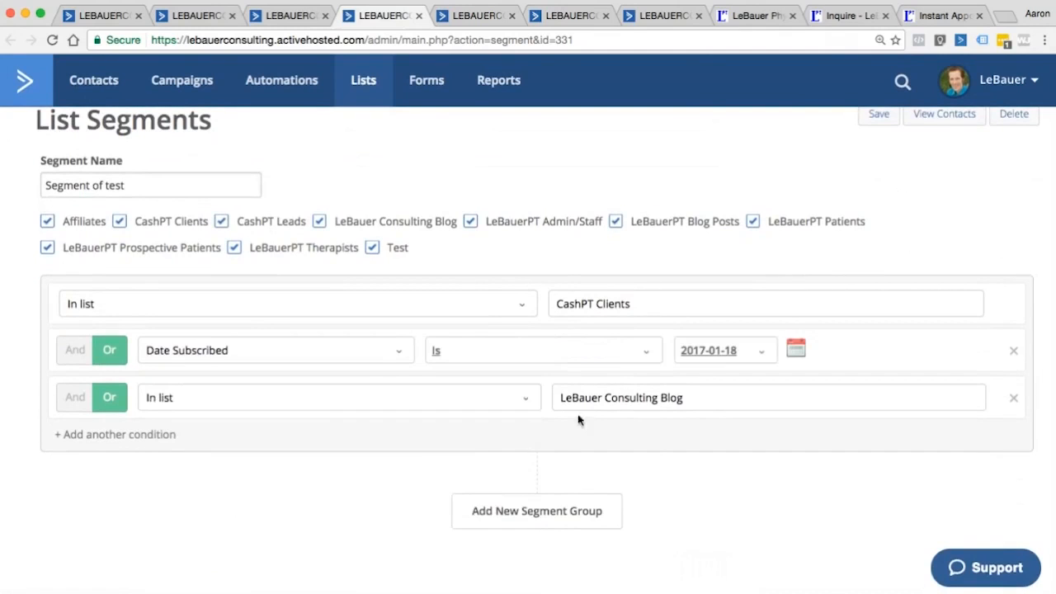
pyautogui.click(537, 356)
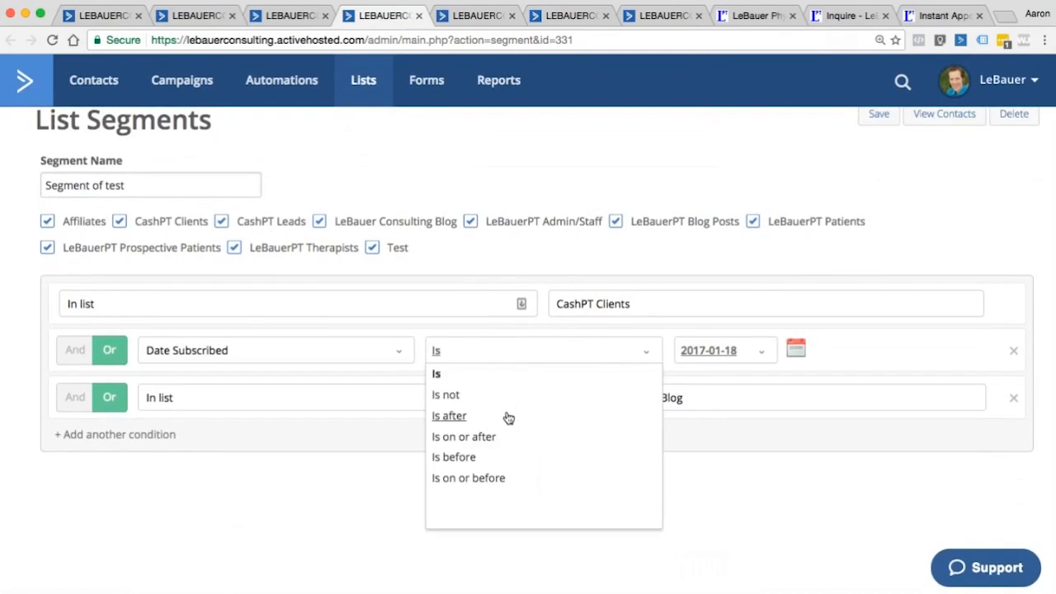
pyautogui.click(504, 436)
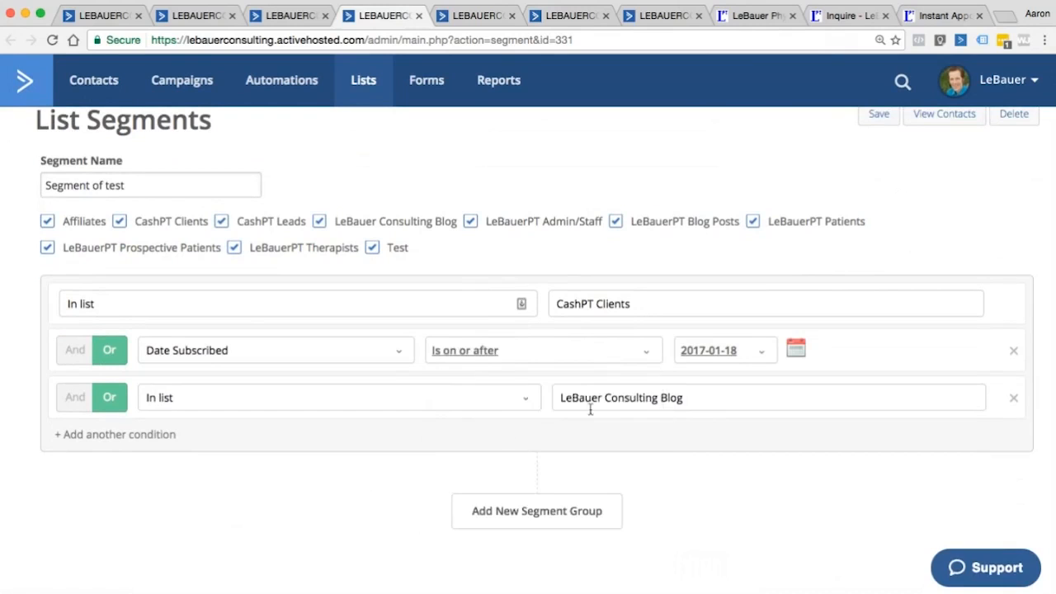
pyautogui.click(596, 354)
pyautogui.click(528, 476)
# Step: Change the LeBauer Consulting Blog condition to Has clicked on a link in the campaign January Masterclass and Q&A 3 Days Out
pyautogui.click(179, 403)
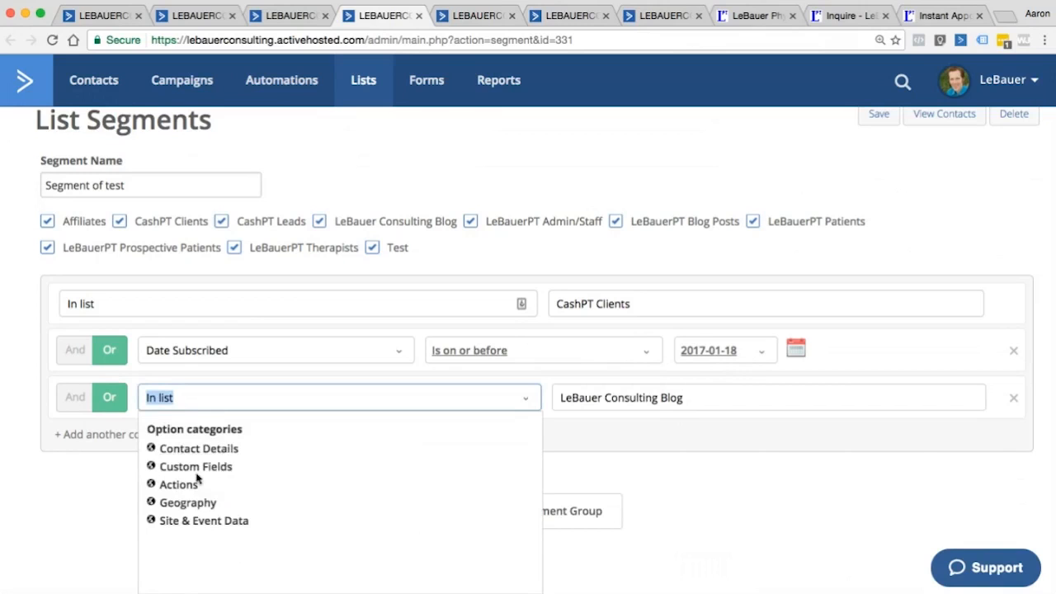
pyautogui.click(196, 488)
pyautogui.scroll(-3, 214, 487)
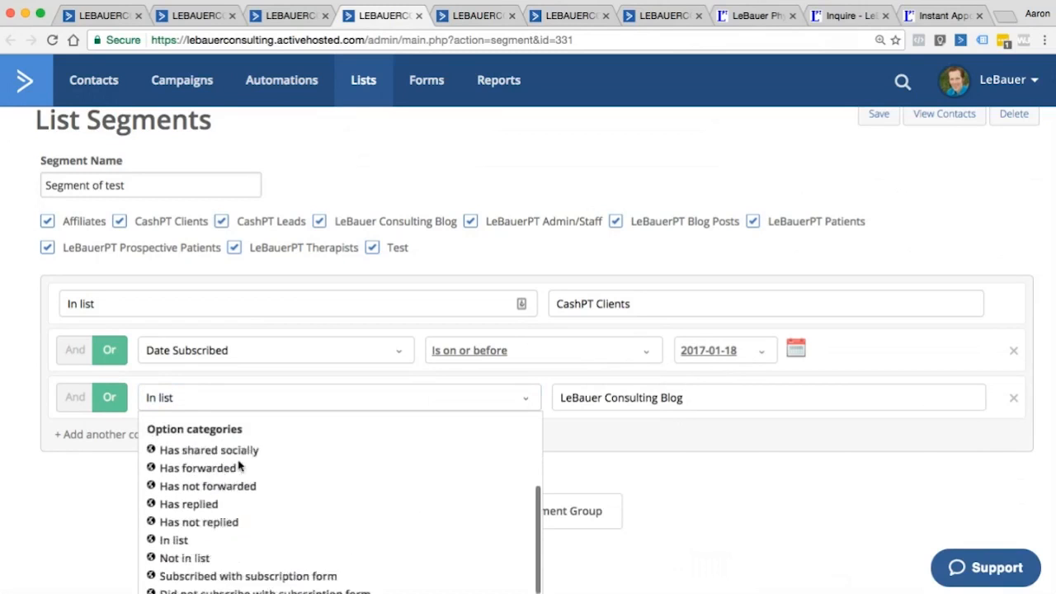
pyautogui.scroll(3, 239, 474)
pyautogui.click(240, 478)
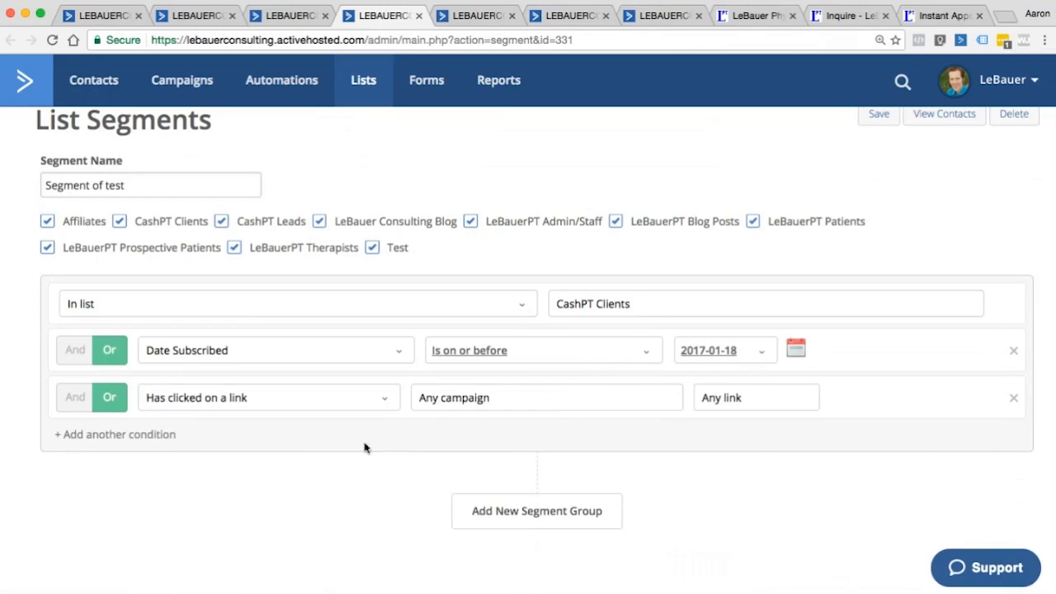
pyautogui.click(547, 396)
pyautogui.scroll(-3, 507, 475)
pyautogui.scroll(-4, 501, 488)
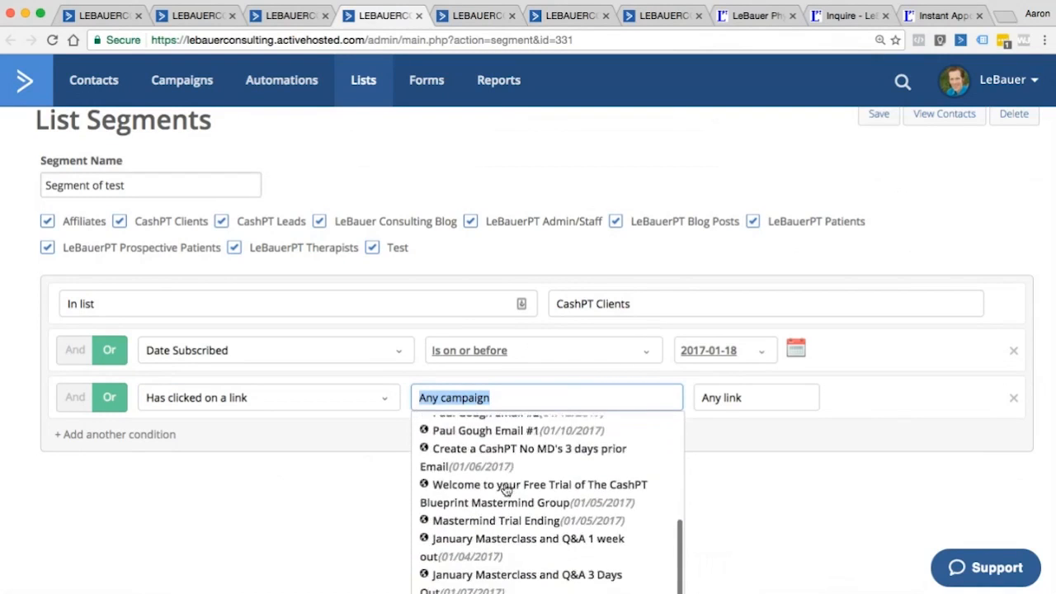
pyautogui.scroll(-2, 506, 494)
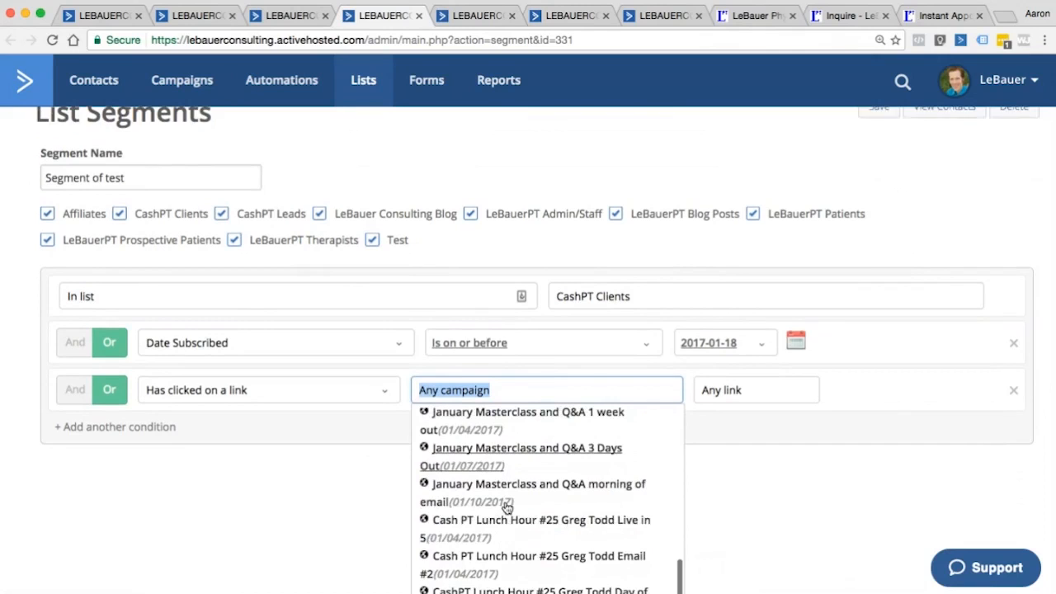
pyautogui.scroll(-2, 507, 506)
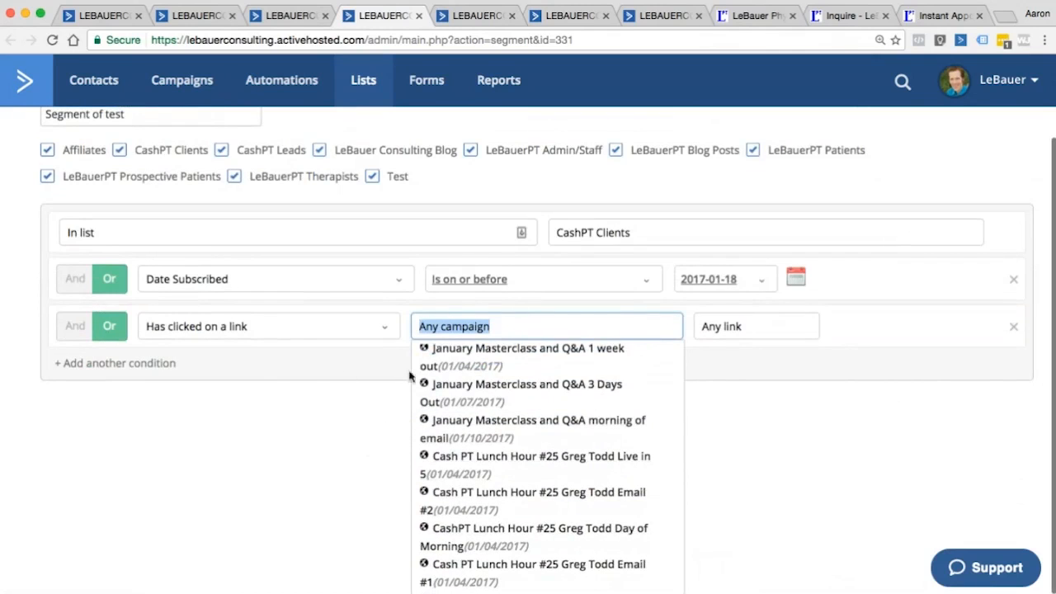
pyautogui.click(499, 385)
pyautogui.click(175, 400)
pyautogui.click(198, 480)
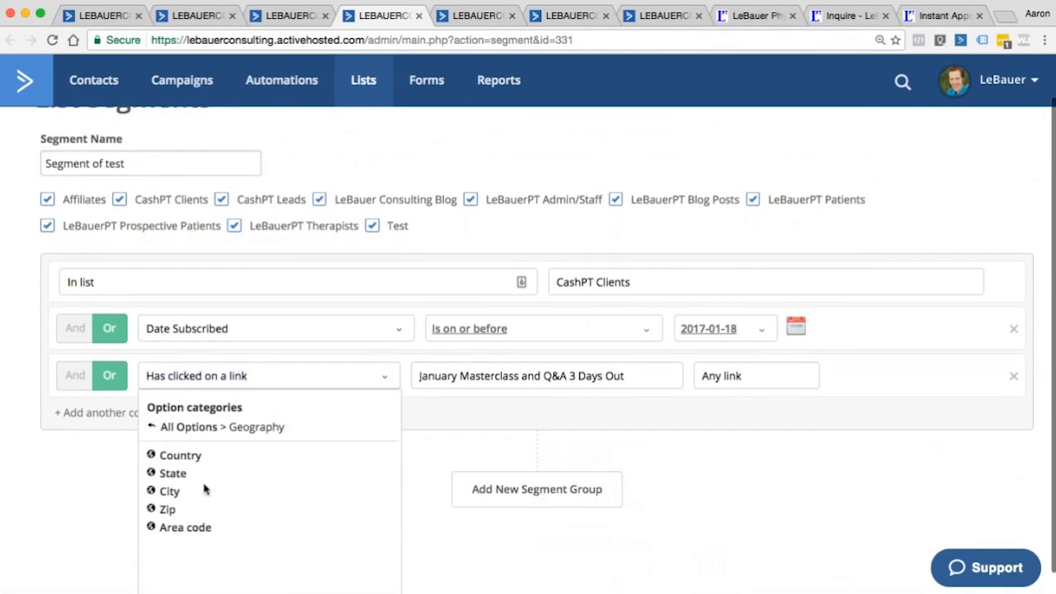
pyautogui.click(170, 492)
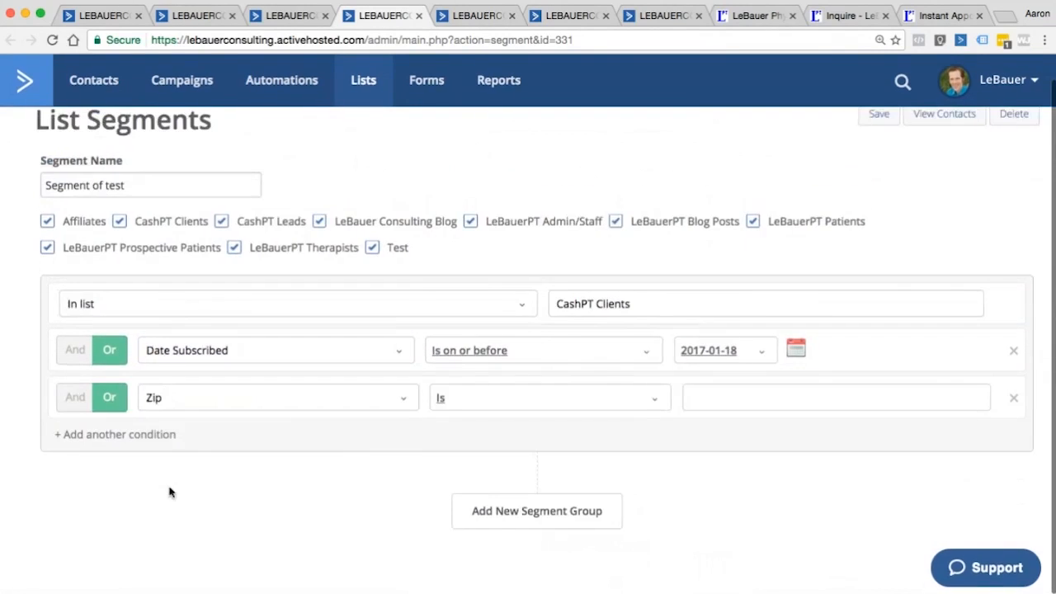
# Step: Set the segment's third condition to the geography option State is texas
pyautogui.click(358, 397)
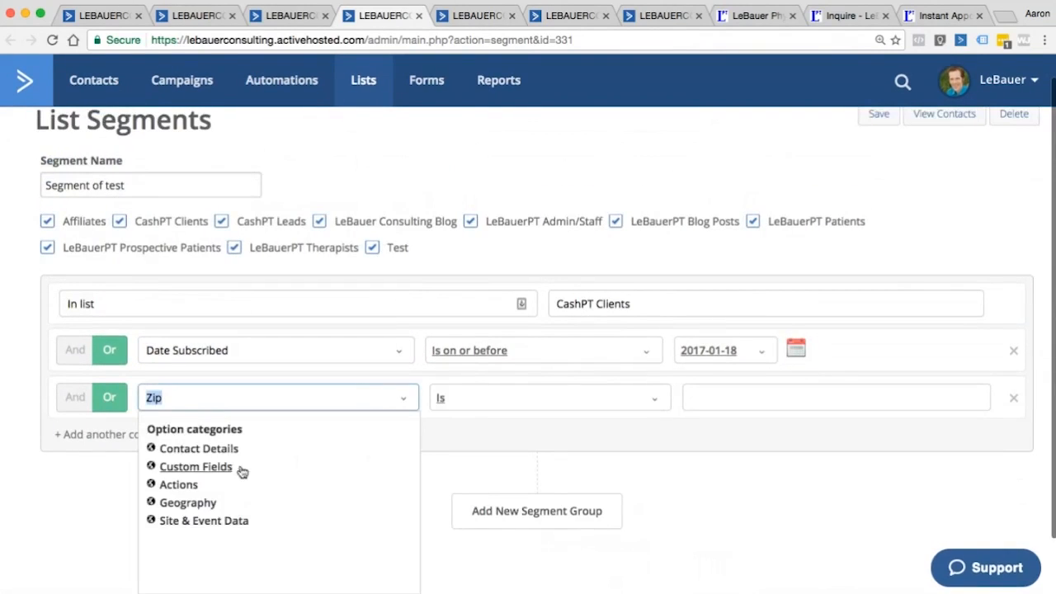
pyautogui.click(188, 506)
pyautogui.click(188, 496)
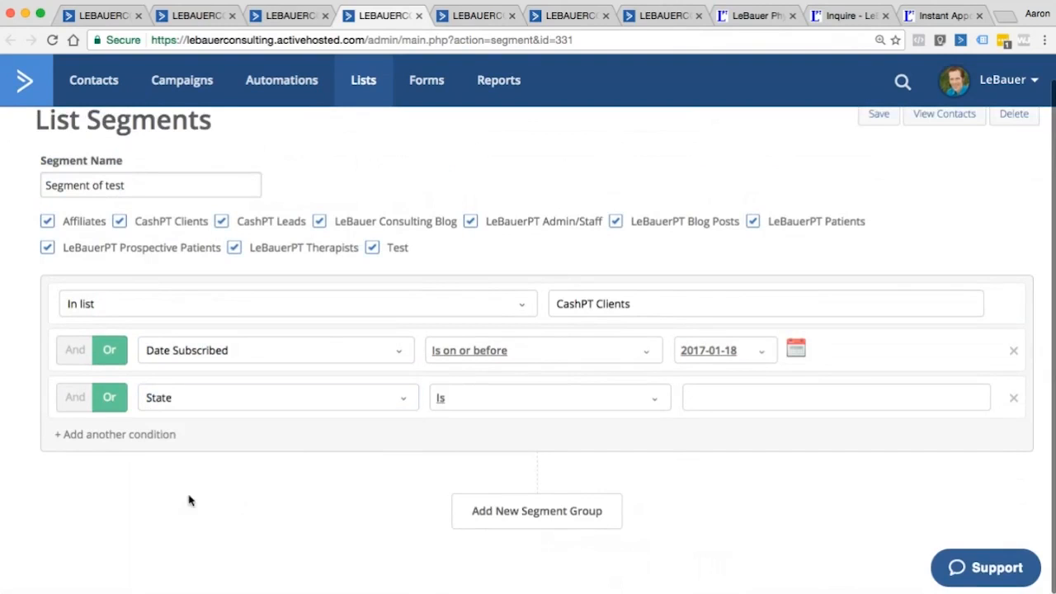
pyautogui.click(469, 401)
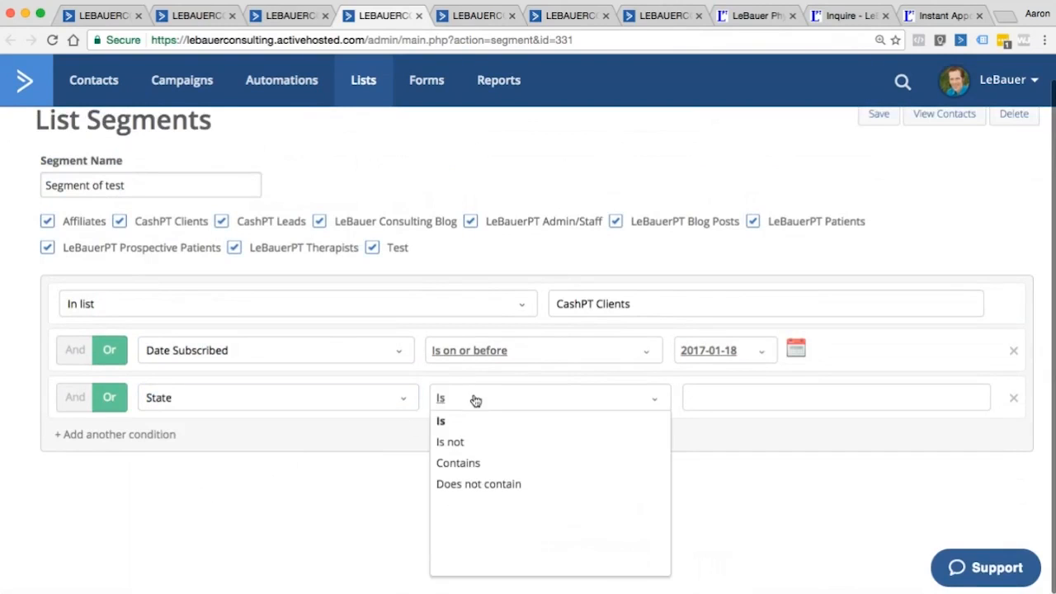
pyautogui.click(689, 395)
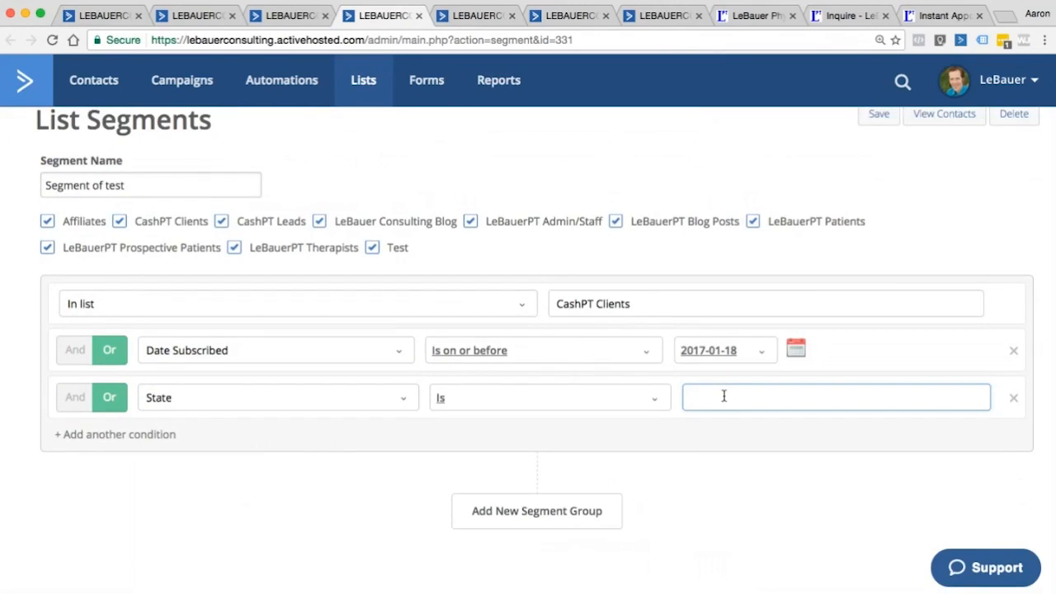
pyautogui.write('texas')
# Step: Browse the action-based criteria available for the third condition, dismiss them without choosing one, and close the segment page
pyautogui.click(268, 400)
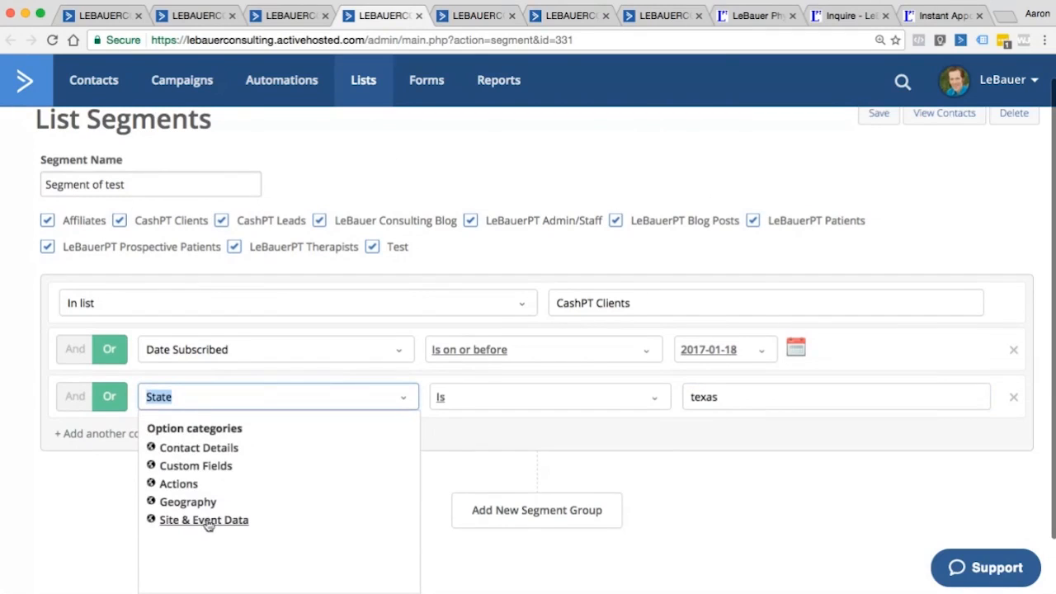
pyautogui.click(189, 488)
pyautogui.scroll(-5, 248, 495)
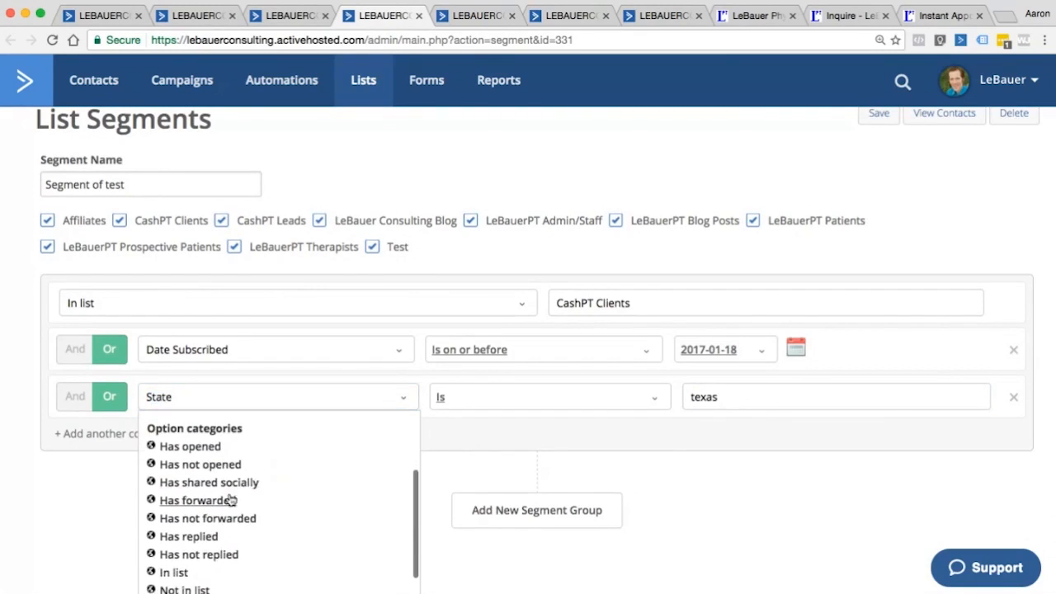
pyautogui.scroll(-3, 223, 510)
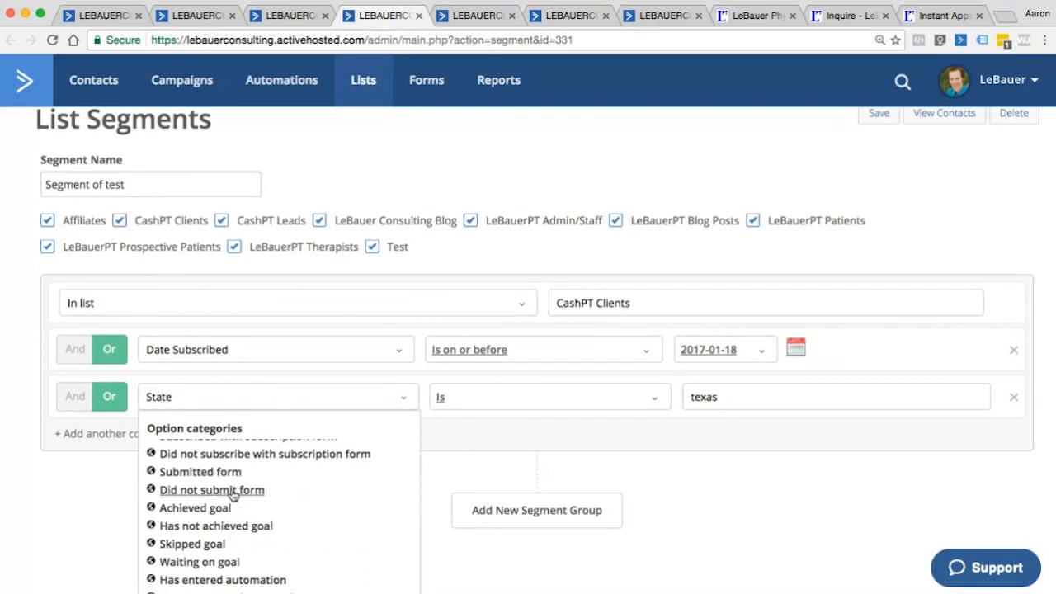
pyautogui.scroll(-4, 239, 497)
pyautogui.scroll(-2, 235, 495)
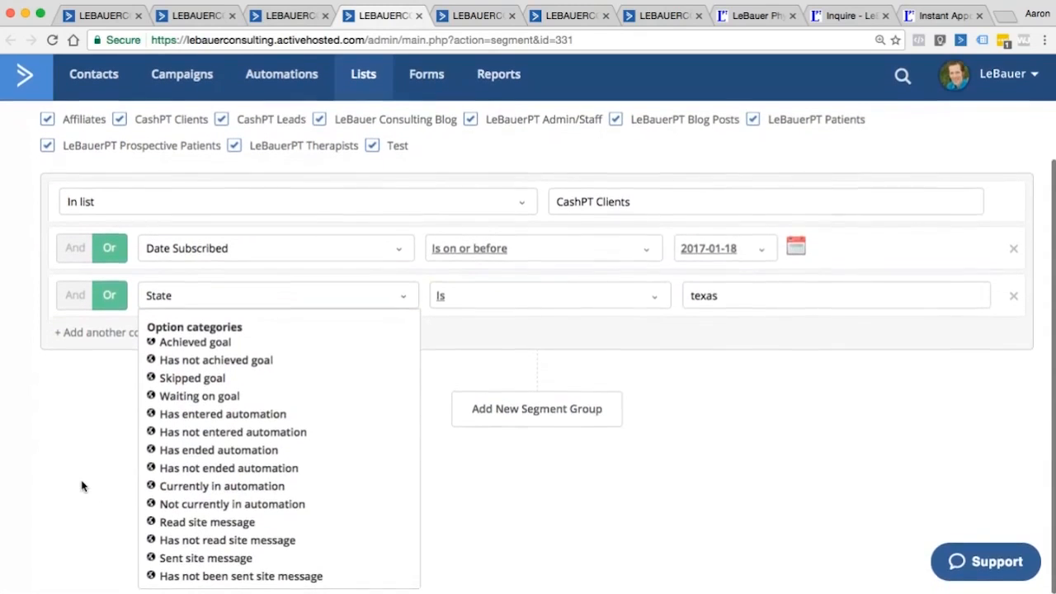
pyautogui.doubleClick(172, 301)
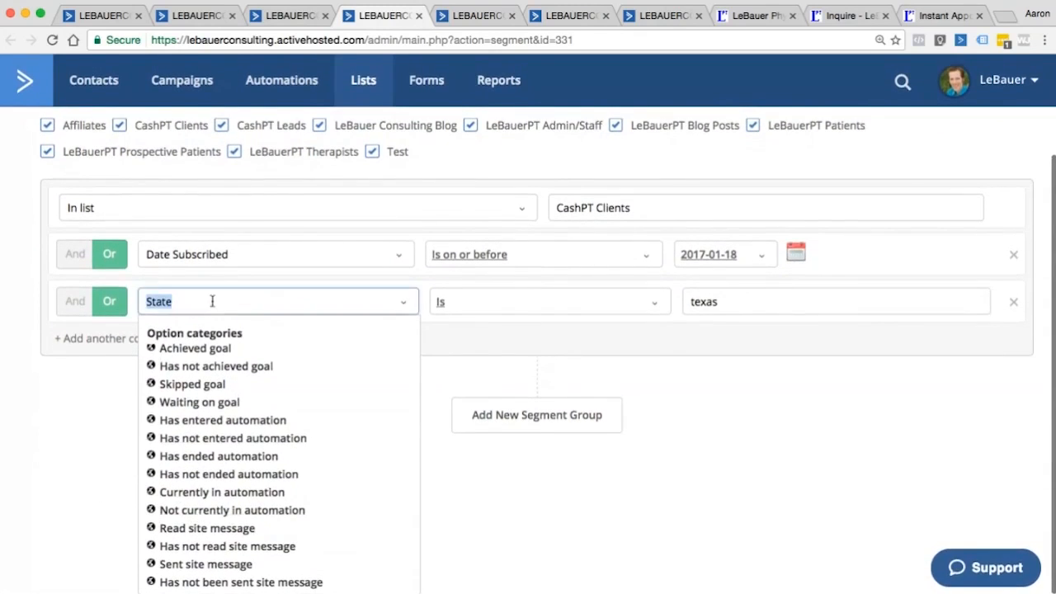
pyautogui.click(405, 305)
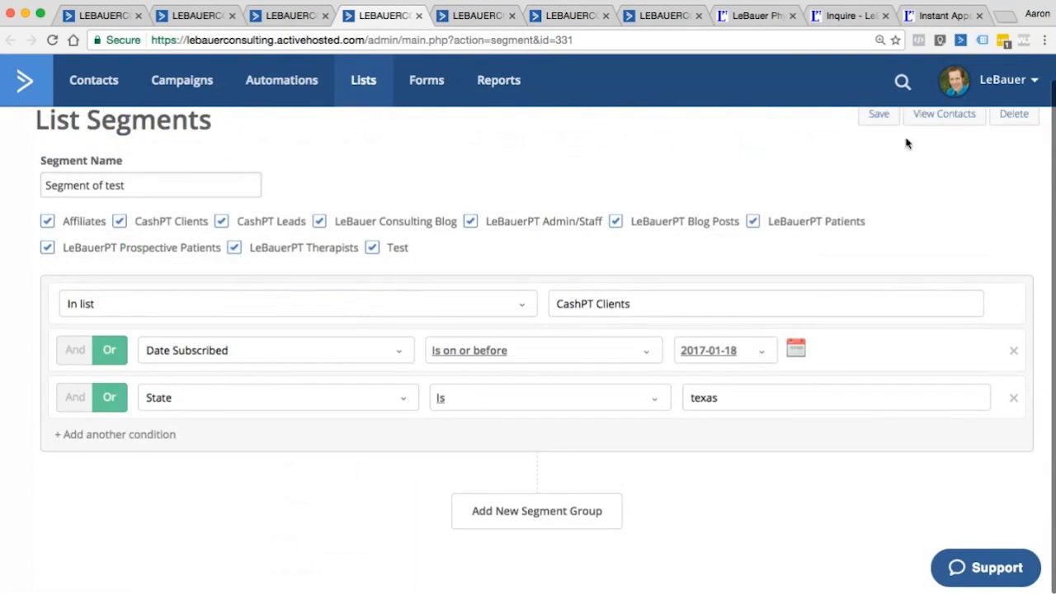
pyautogui.scroll(1, 908, 197)
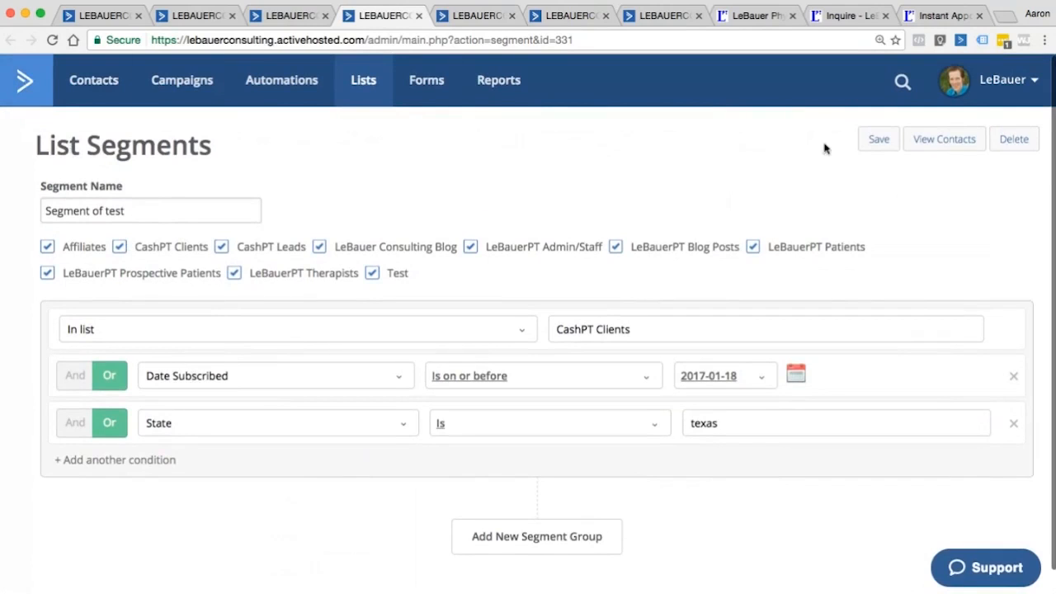
pyautogui.click(420, 16)
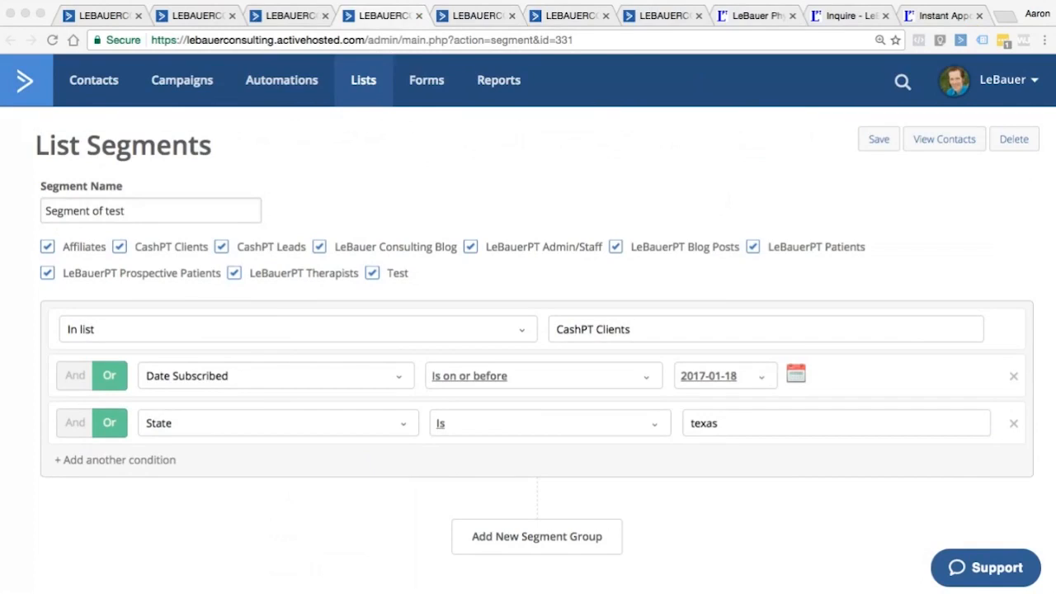